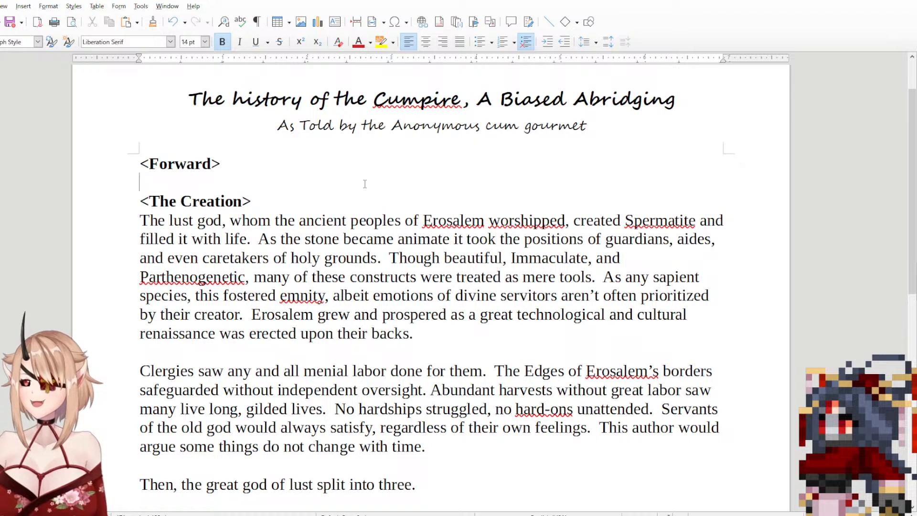
Step: Insert an extra blank line between the <Forward> and <The Creation> headings, leaving the cursor beneath <Forward>
{"action": "key", "text": "Return"}
{"action": "key", "text": "Up"}
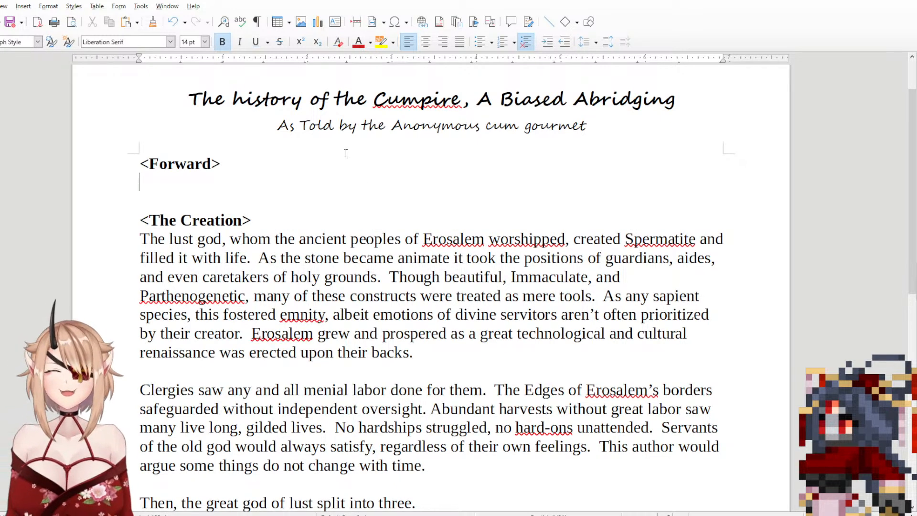
{"action": "scroll", "coordinate": [702, 372], "scroll_direction": "down", "scroll_amount": 3}
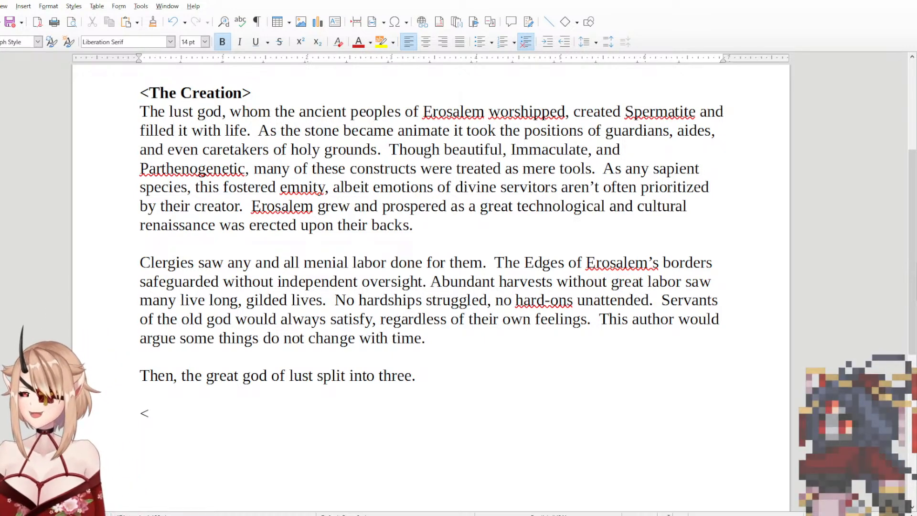
{"action": "left_click", "coordinate": [512, 299]}
{"action": "scroll", "coordinate": [537, 279], "scroll_direction": "up", "scroll_amount": 5}
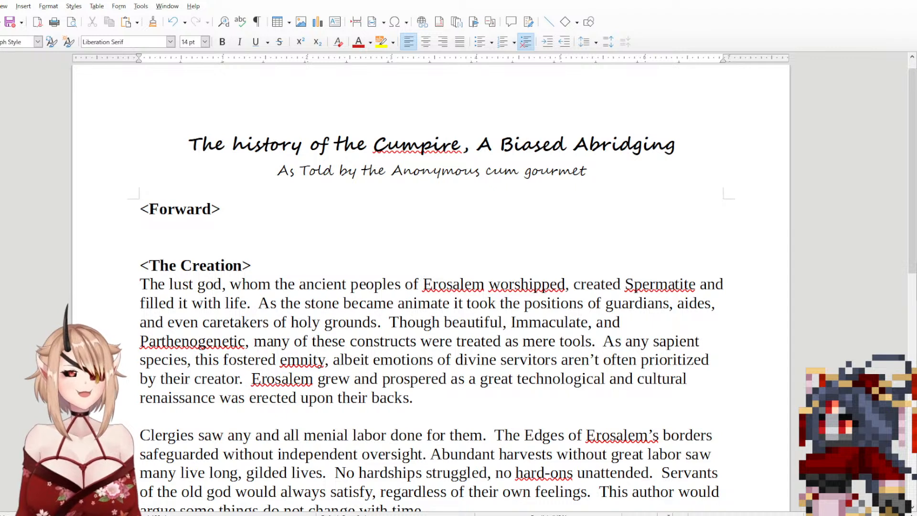
{"action": "left_click", "coordinate": [362, 230]}
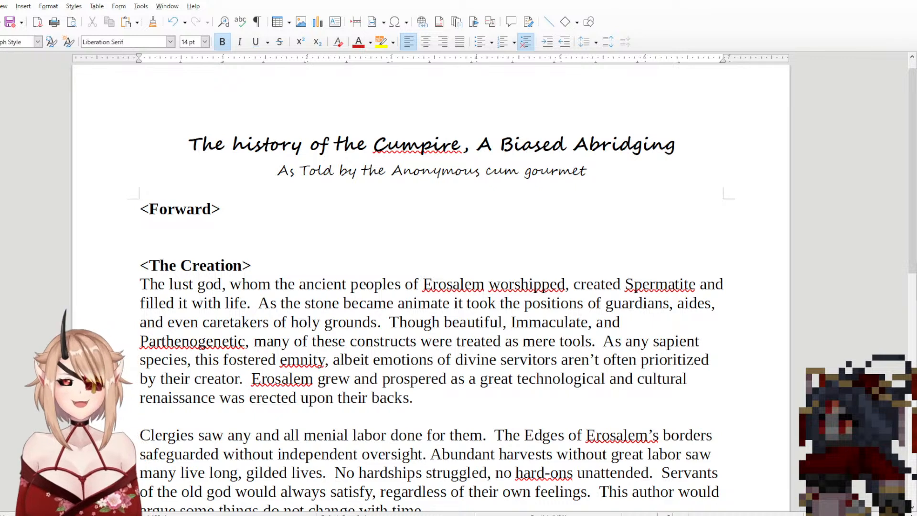
{"action": "left_click", "coordinate": [310, 230]}
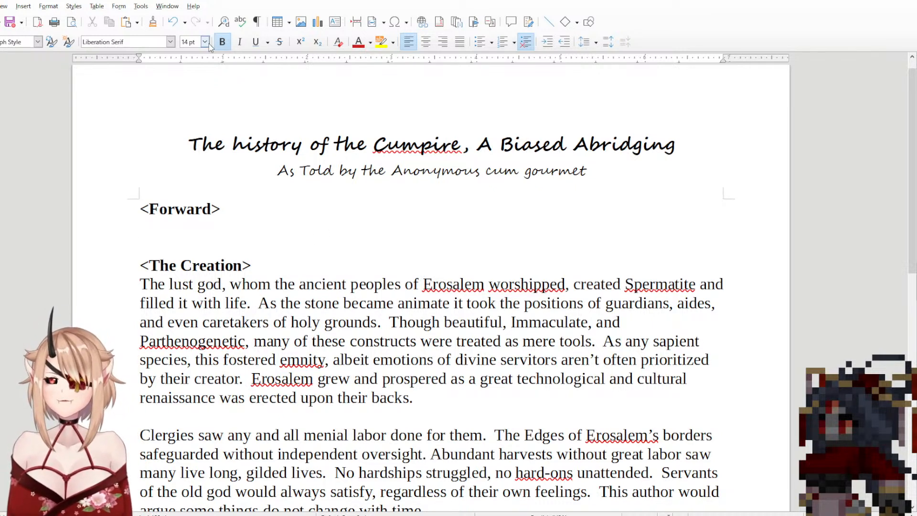
{"action": "left_click_drag", "start_coordinate": [522, 390], "coordinate": [465, 285]}
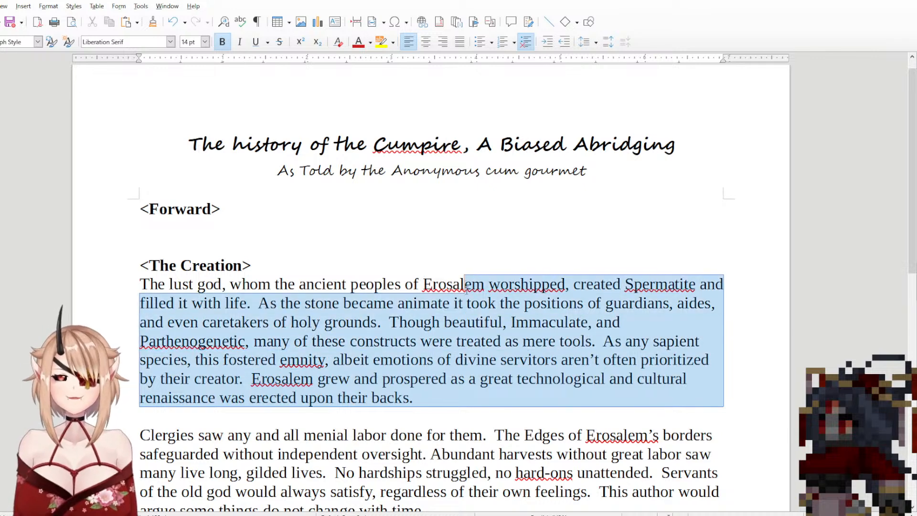
{"action": "left_click", "coordinate": [494, 413]}
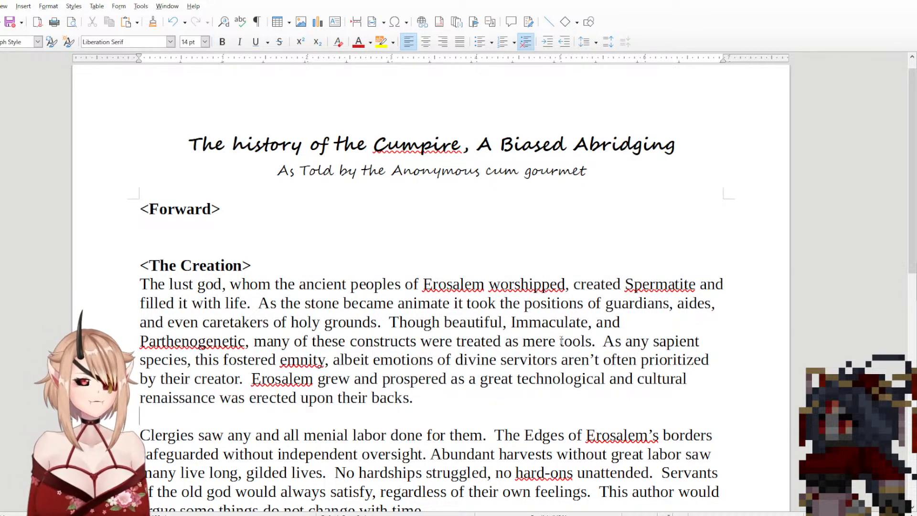
Step: Make the lone "<" on the document's last line bold
{"action": "scroll", "coordinate": [664, 313], "scroll_direction": "down", "scroll_amount": 8}
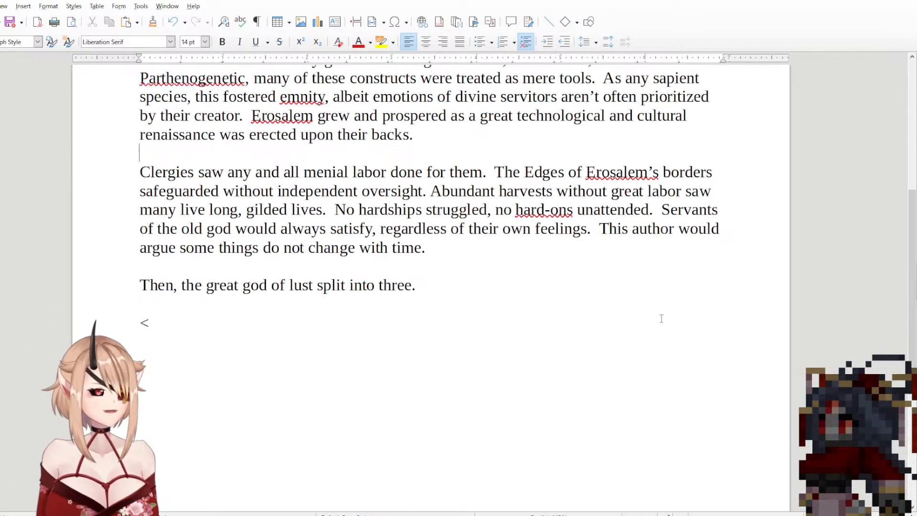
{"action": "left_click", "coordinate": [156, 321]}
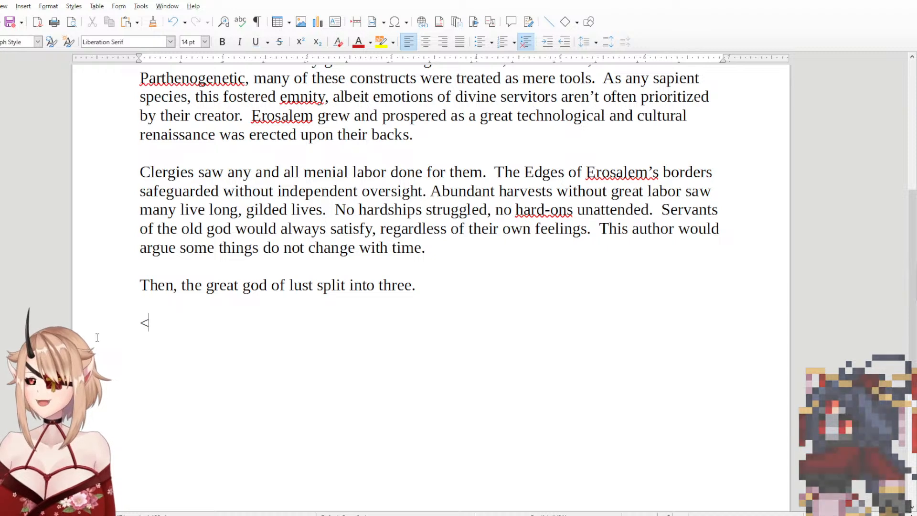
{"action": "key", "text": "shift+Up"}
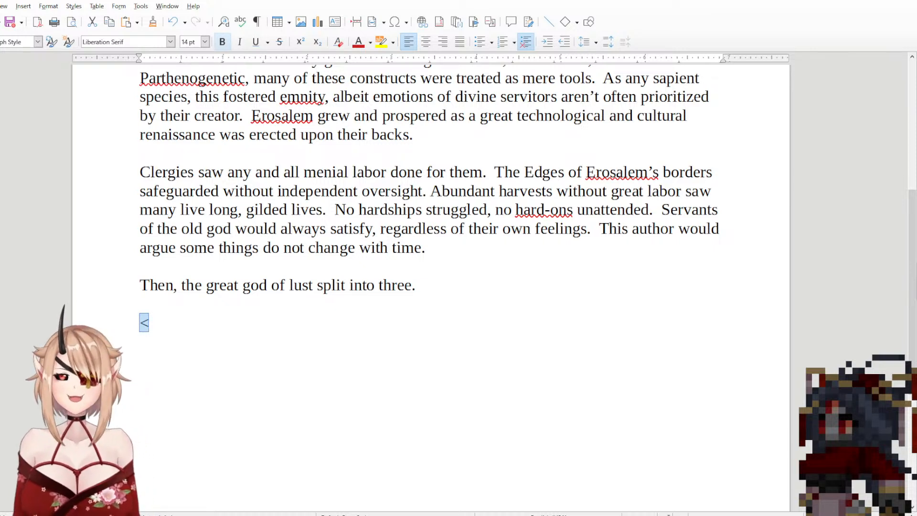
{"action": "left_click", "coordinate": [212, 357]}
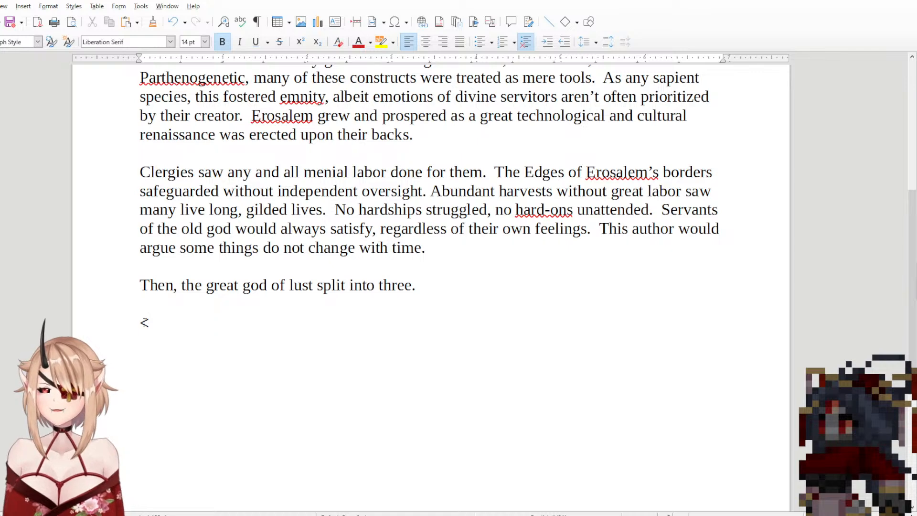
{"action": "scroll", "coordinate": [232, 361], "scroll_direction": "up", "scroll_amount": 3}
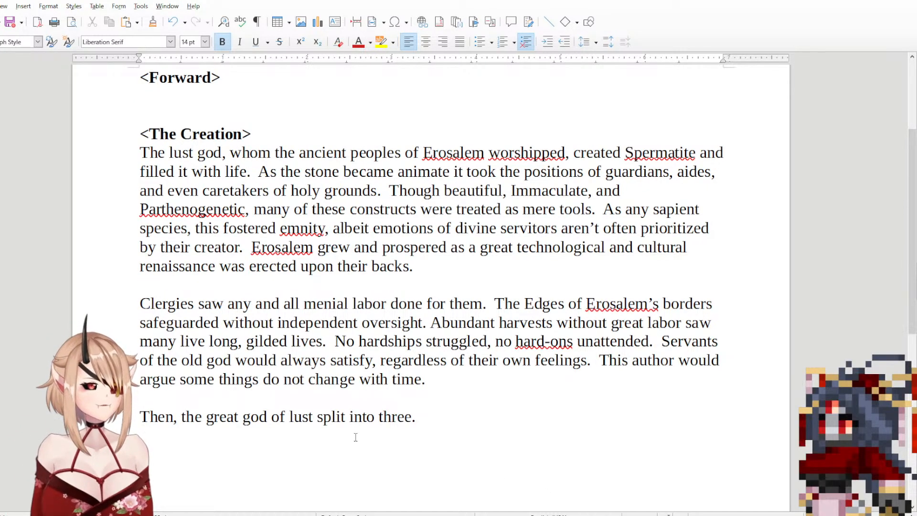
{"action": "scroll", "coordinate": [258, 412], "scroll_direction": "down", "scroll_amount": 4}
{"action": "scroll", "coordinate": [259, 412], "scroll_direction": "down", "scroll_amount": 3}
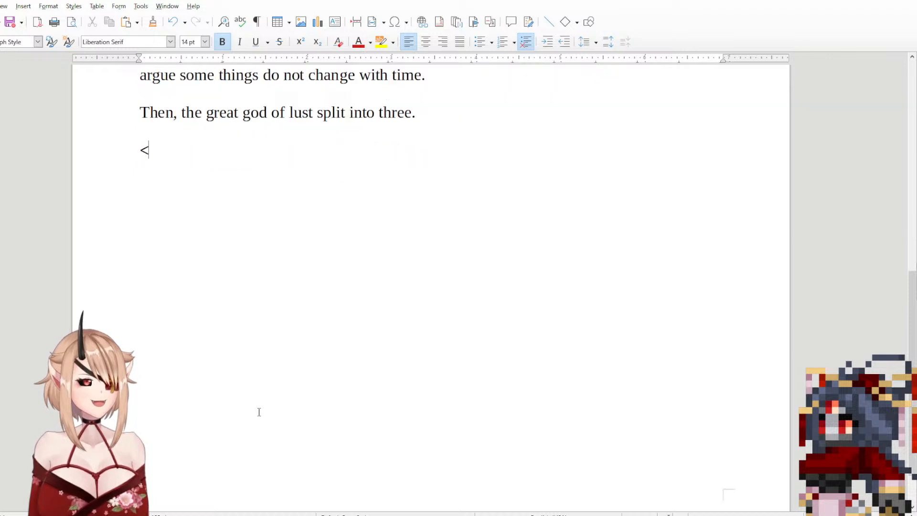
{"action": "scroll", "coordinate": [258, 411], "scroll_direction": "up", "scroll_amount": 2}
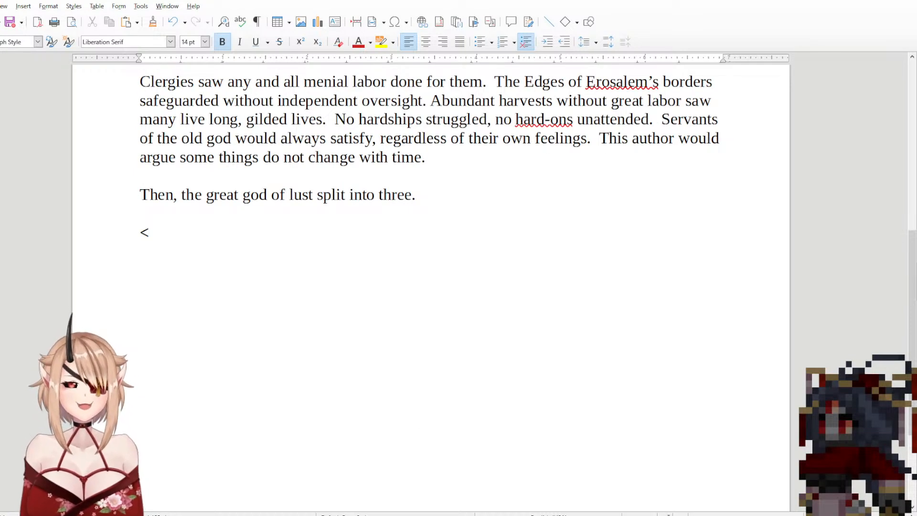
{"action": "scroll", "coordinate": [258, 411], "scroll_direction": "down", "scroll_amount": 1, "text": "ctrl"}
{"action": "scroll", "coordinate": [258, 410], "scroll_direction": "down", "scroll_amount": 1, "text": "ctrl"}
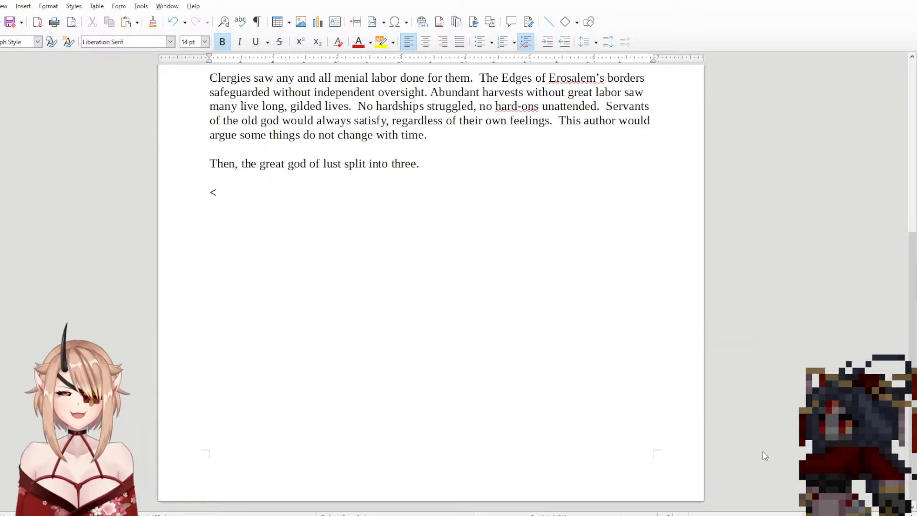
{"action": "scroll", "coordinate": [763, 455], "scroll_direction": "up", "scroll_amount": 3}
{"action": "scroll", "coordinate": [431, 287], "scroll_direction": "up", "scroll_amount": 2, "text": "ctrl"}
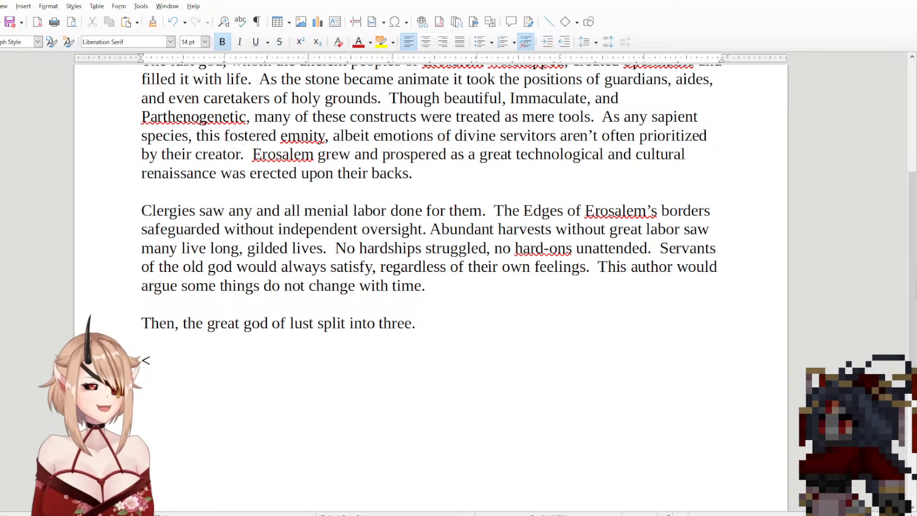
Step: Complete the bold section heading on the last line as "<Godsplit>" and start a new line beneath it
{"action": "left_click", "coordinate": [396, 360]}
{"action": "type", "text": "Godsplit"}
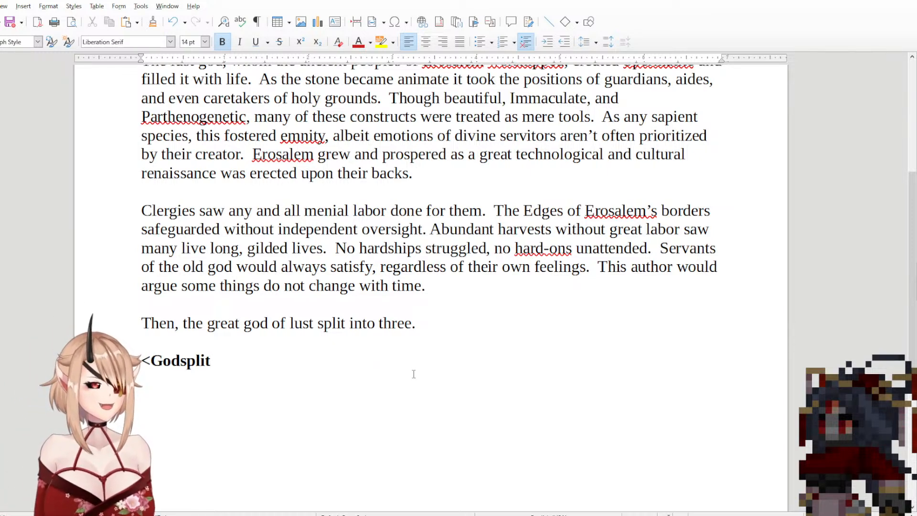
{"action": "type", "text": ">"}
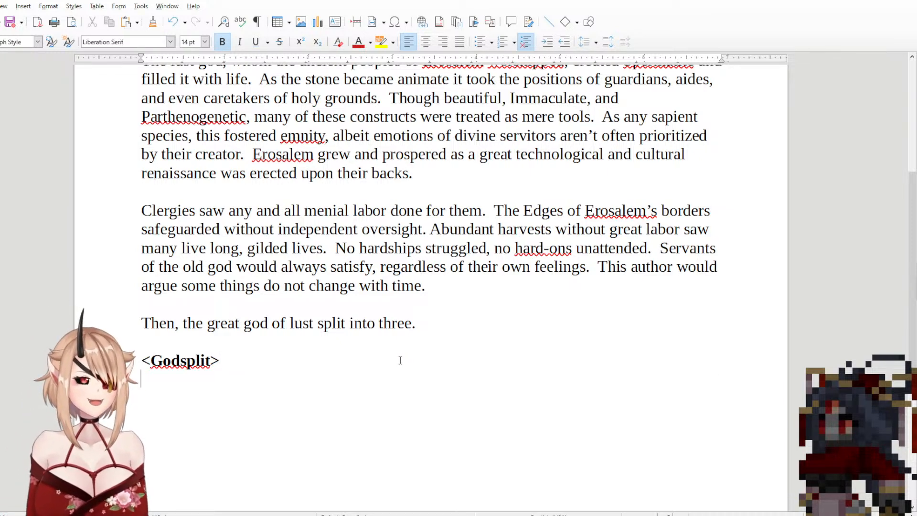
{"action": "key", "text": "Return"}
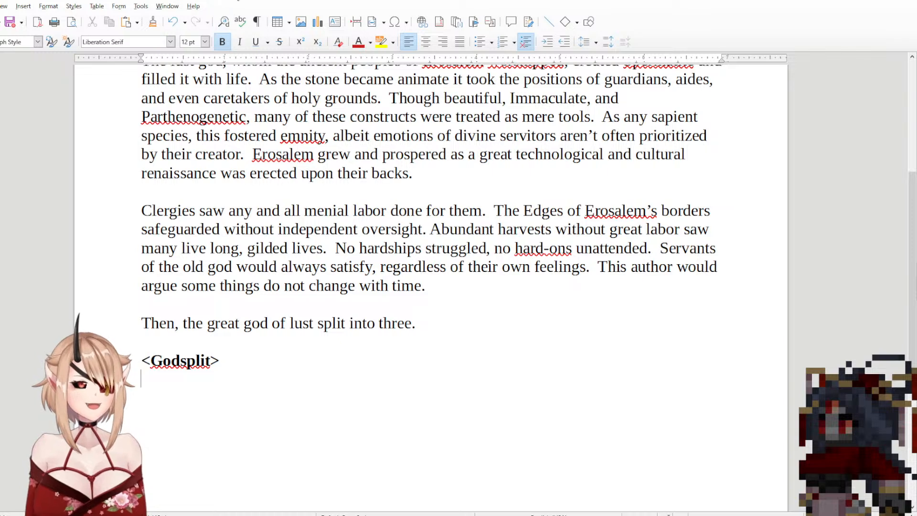
Step: Turn off bold and set the font size to 12 pt for the empty line under the <Godsplit> heading
{"action": "left_click", "coordinate": [222, 43]}
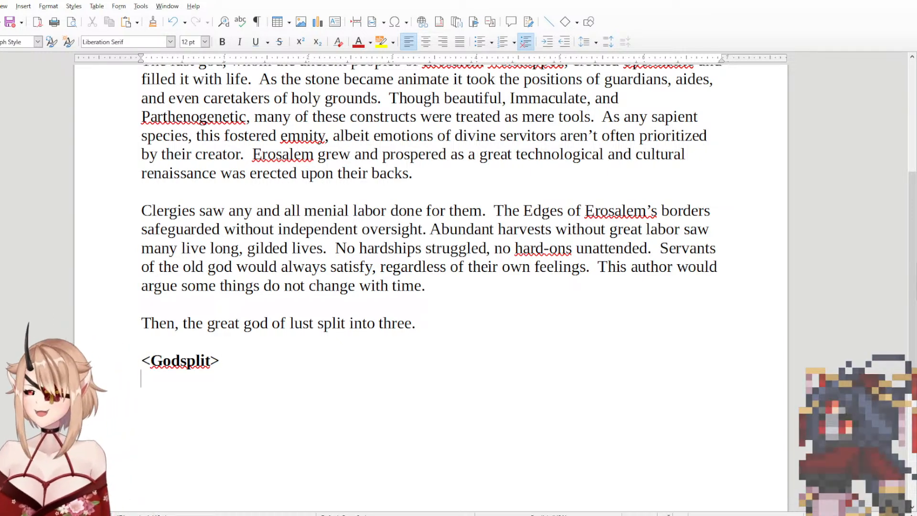
{"action": "left_click", "coordinate": [369, 384]}
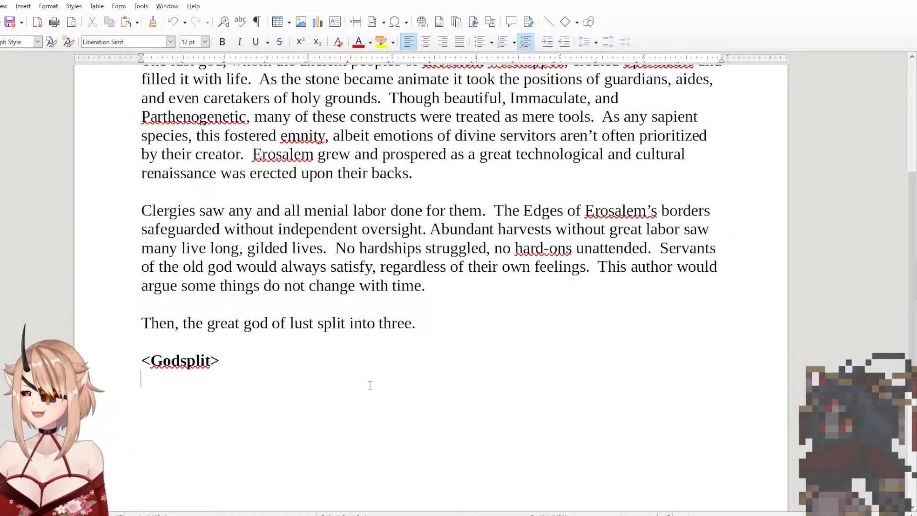
{"action": "left_click", "coordinate": [223, 42]}
{"action": "left_click", "coordinate": [204, 43]}
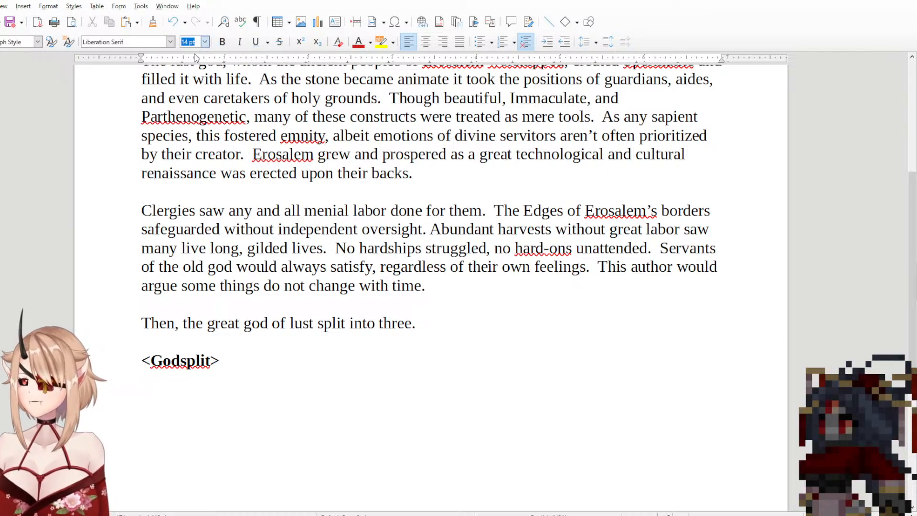
{"action": "type", "text": "12"}
{"action": "key", "text": "Return"}
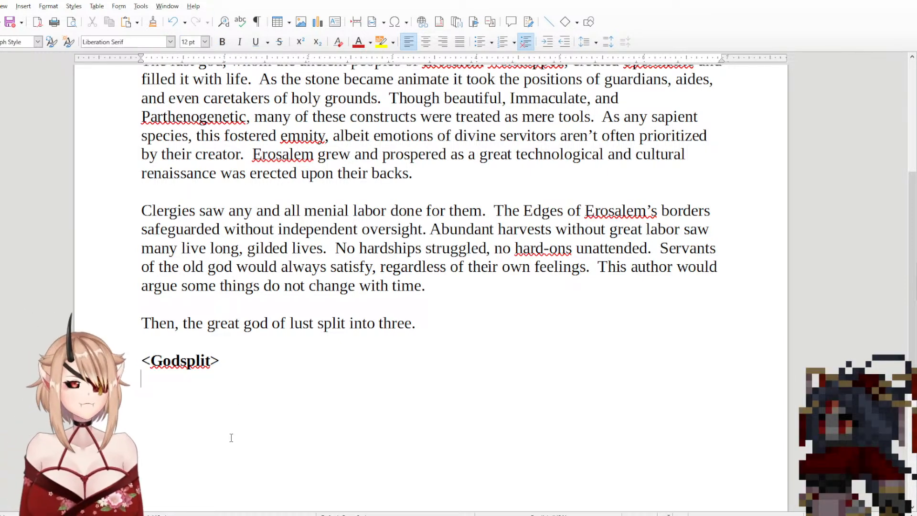
Step: Begin the body text under the <Godsplit> heading with "Thus was Spermatite"
{"action": "type", "text": "And"}
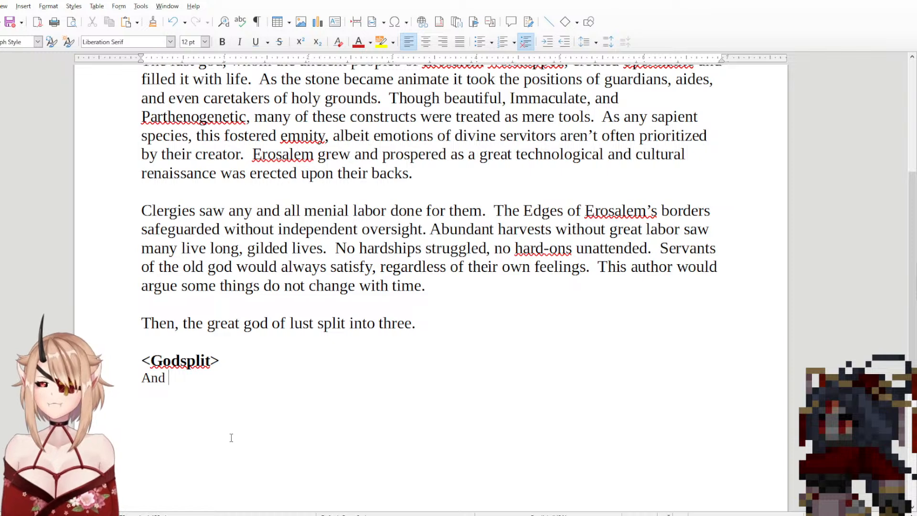
{"action": "key", "text": "BackSpace"}
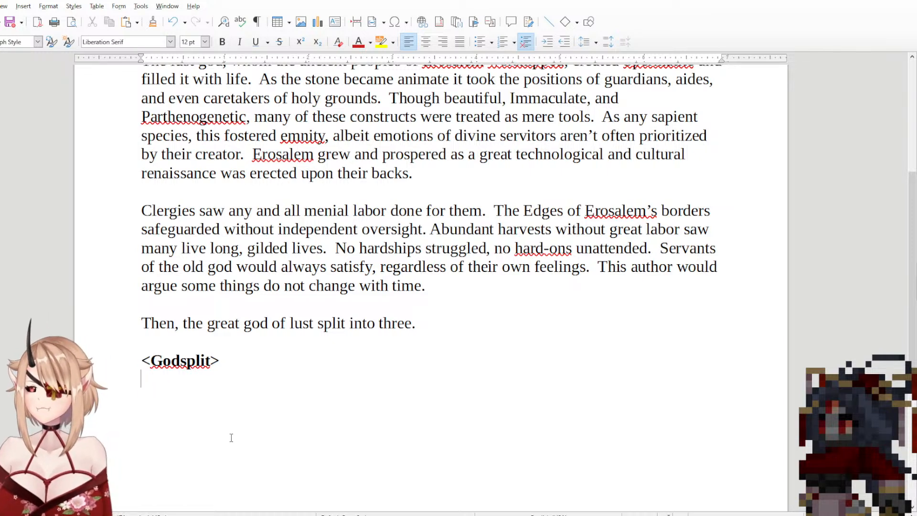
{"action": "type", "text": "Thus wa"}
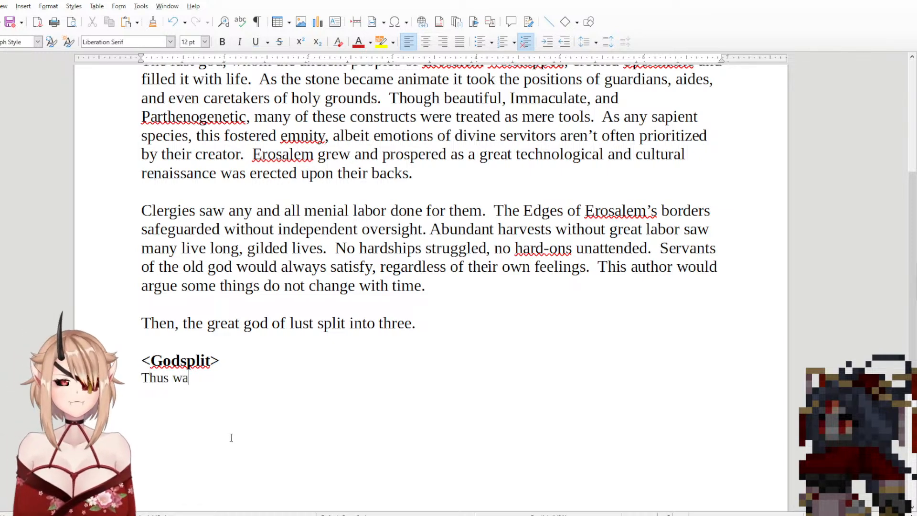
{"action": "type", "text": "s S"}
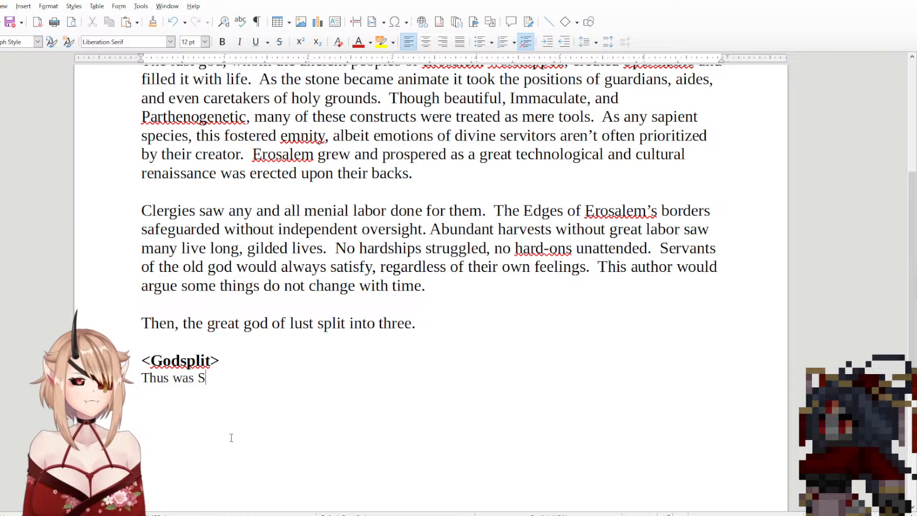
{"action": "type", "text": "perma"}
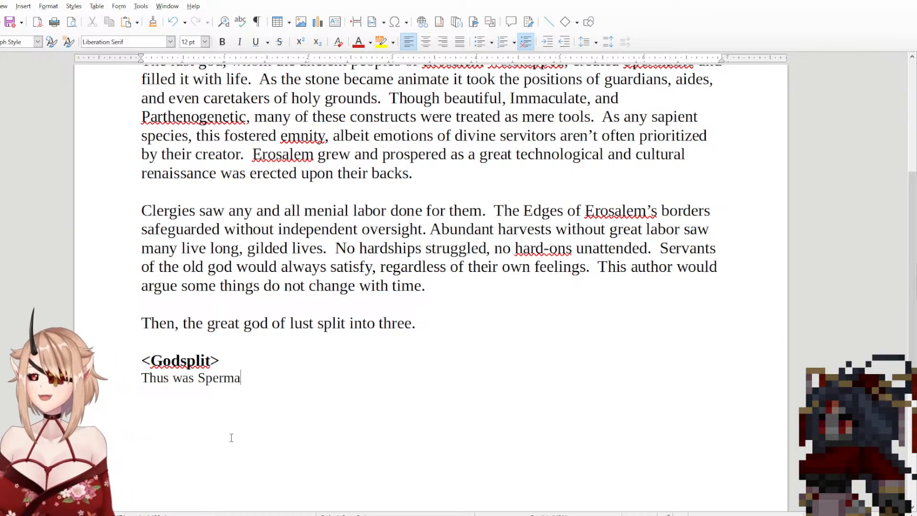
{"action": "type", "text": "tite"}
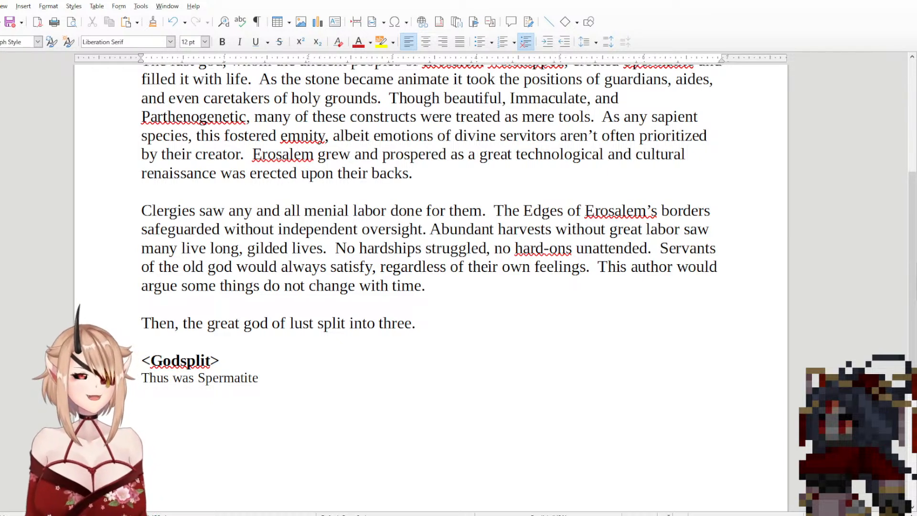
Step: Set the font size of the line "Thus was Spermatite" to 14 pt
{"action": "left_click", "coordinate": [393, 372]}
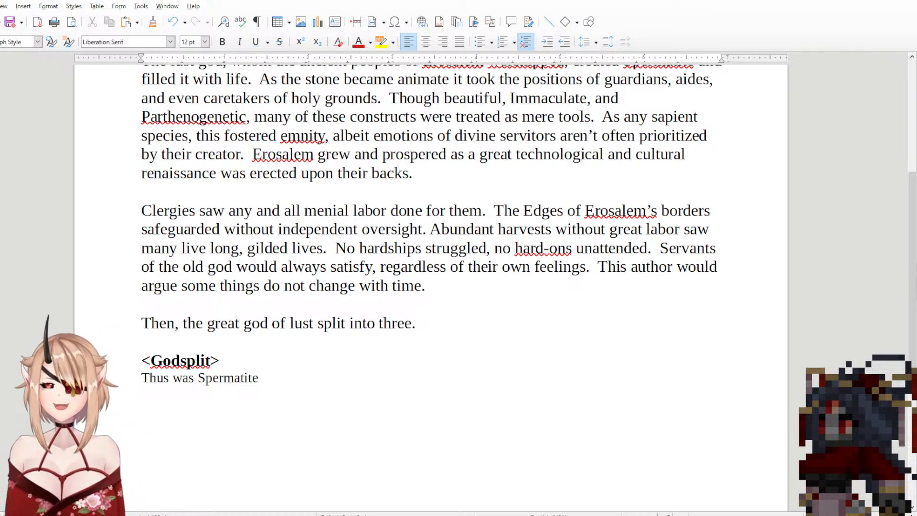
{"action": "key", "text": "shift+Home"}
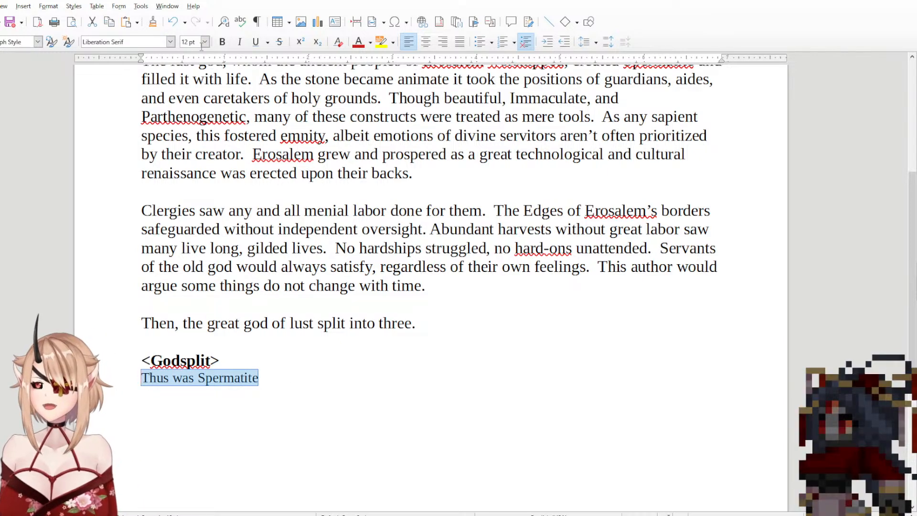
{"action": "left_click", "coordinate": [205, 46]}
{"action": "type", "text": "14"}
{"action": "key", "text": "Return"}
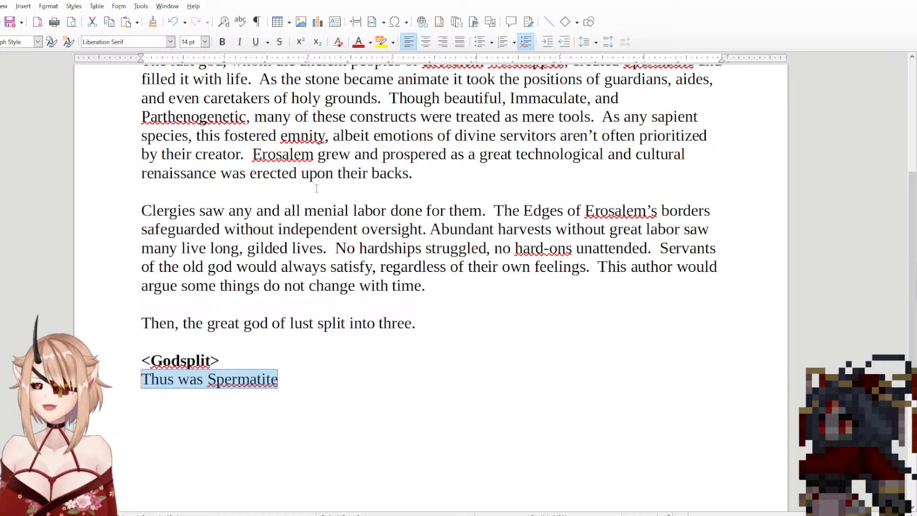
{"action": "left_click", "coordinate": [329, 371]}
{"action": "scroll", "coordinate": [330, 375], "scroll_direction": "down", "scroll_amount": 3}
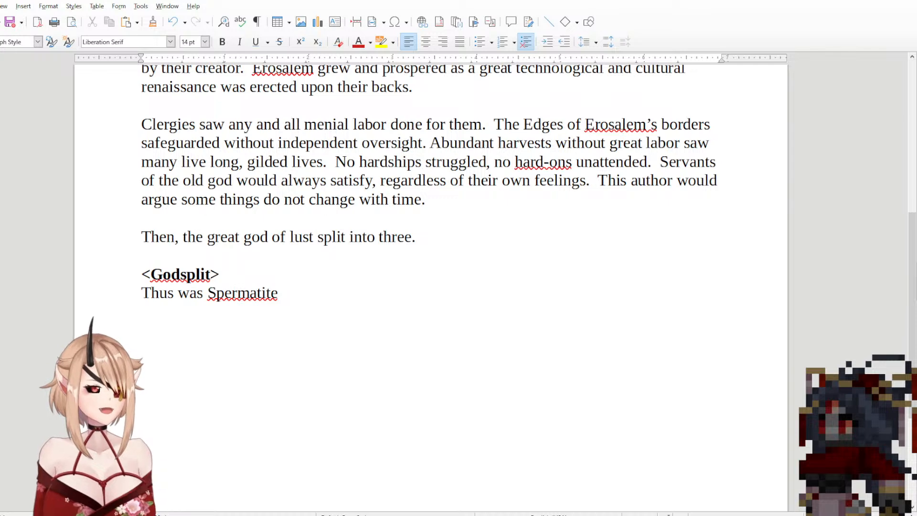
{"action": "left_click", "coordinate": [439, 257]}
{"action": "scroll", "coordinate": [440, 261], "scroll_direction": "up", "scroll_amount": 6}
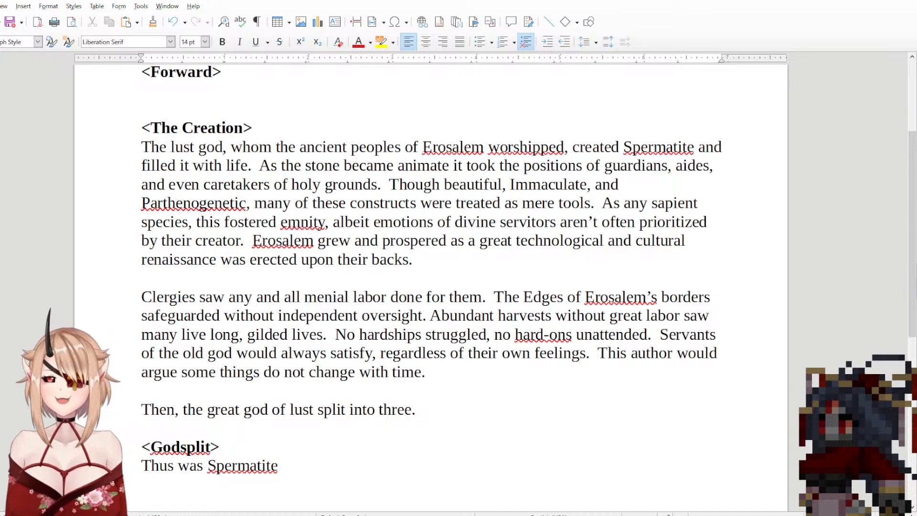
{"action": "scroll", "coordinate": [352, 454], "scroll_direction": "down", "scroll_amount": 3}
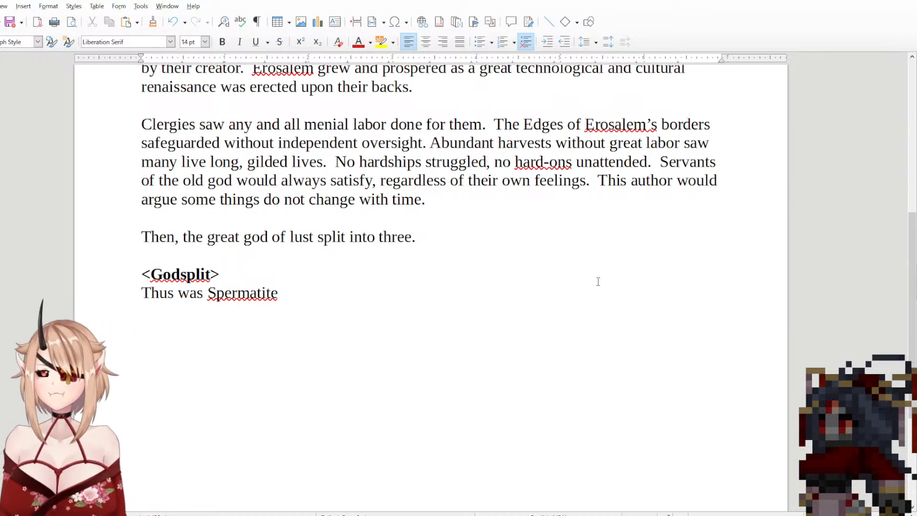
Step: Review the document from its title and subtitle down to the text under the <Godsplit> heading
{"action": "scroll", "coordinate": [596, 273], "scroll_direction": "up", "scroll_amount": 6}
{"action": "left_click", "coordinate": [133, 123]}
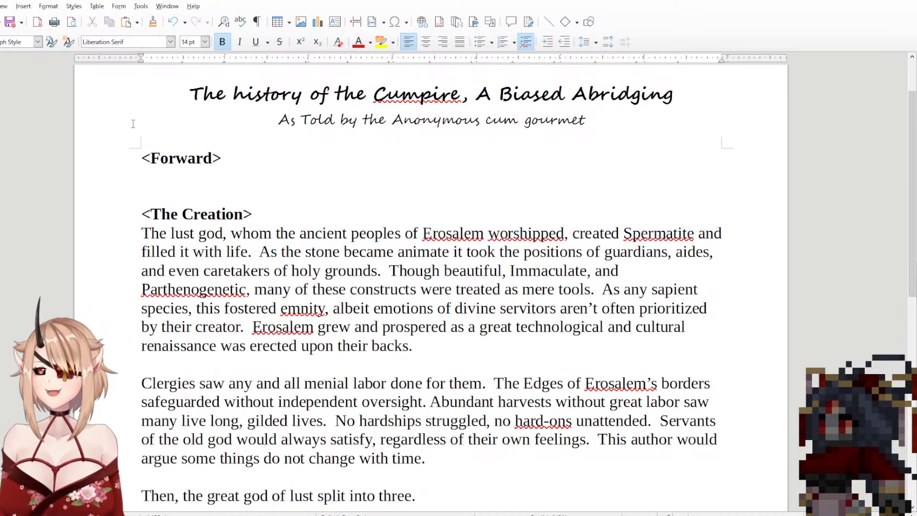
{"action": "left_click_drag", "start_coordinate": [156, 88], "coordinate": [614, 123]}
{"action": "left_click", "coordinate": [614, 122]}
{"action": "left_click", "coordinate": [345, 177]}
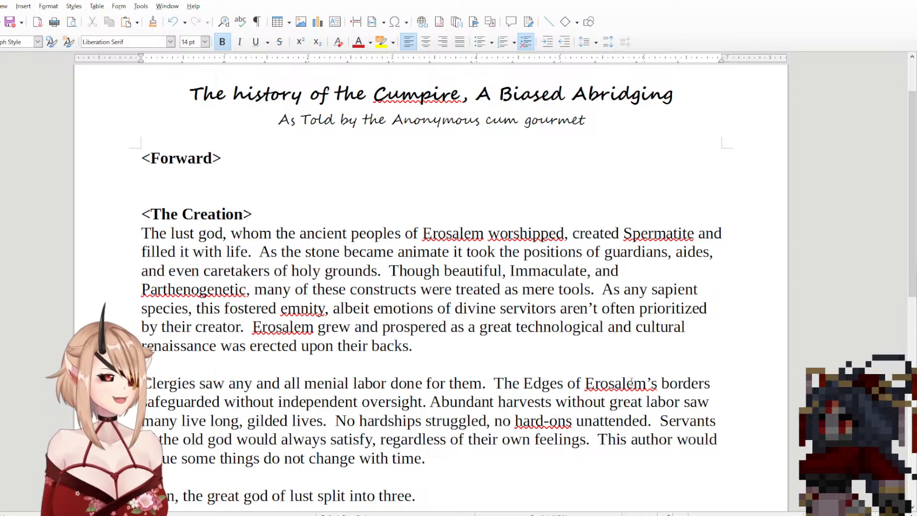
{"action": "scroll", "coordinate": [395, 327], "scroll_direction": "down", "scroll_amount": 4}
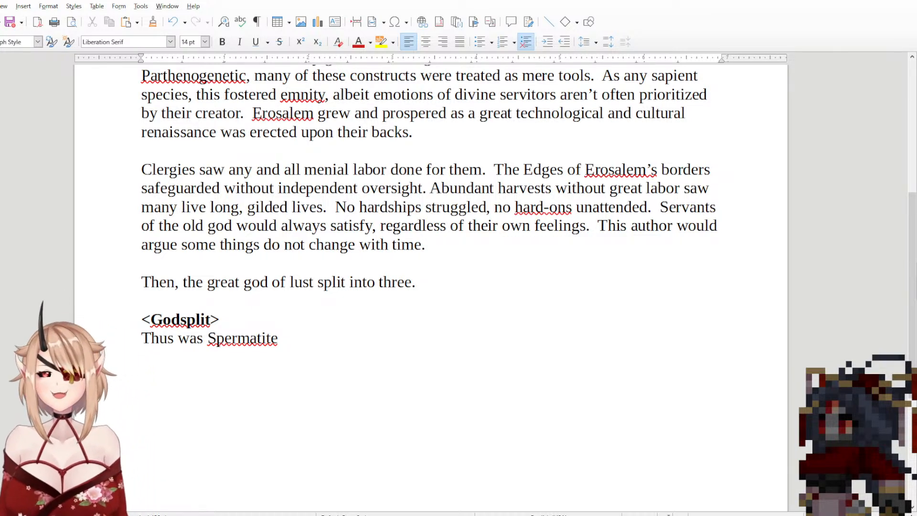
Step: Reword the opening of the first sentence under <The Creation> to read "The Great God of Lust"
{"action": "scroll", "coordinate": [487, 294], "scroll_direction": "up", "scroll_amount": 3}
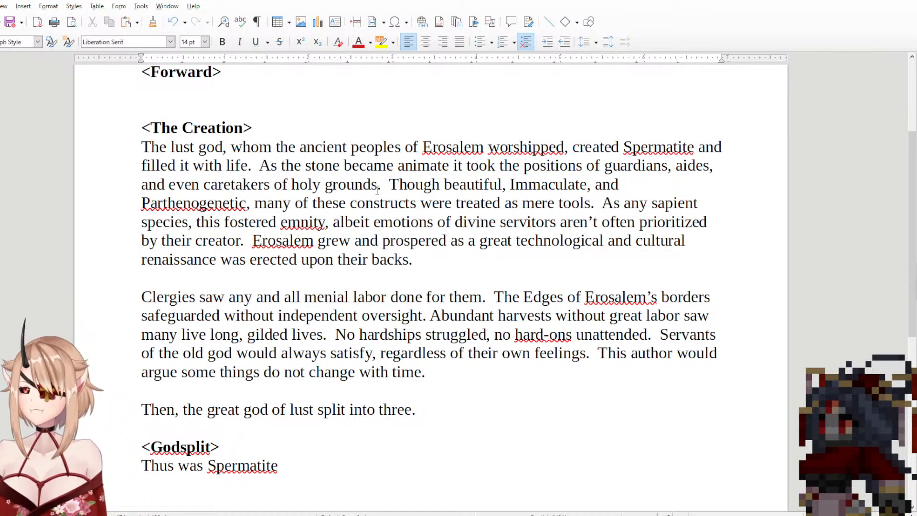
{"action": "type", "text": "Great"}
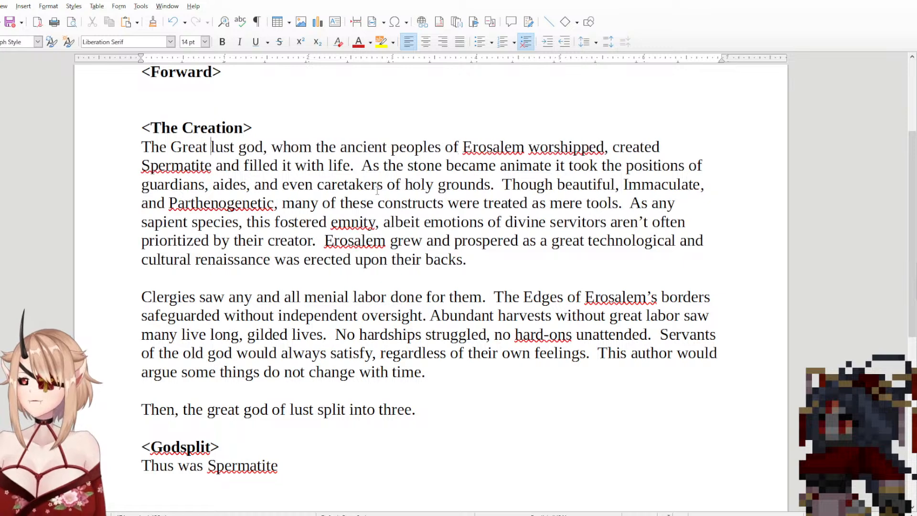
{"action": "key", "text": "Right"}
{"action": "key", "text": "Right"}
{"action": "key", "text": "Right"}
{"action": "key", "text": "Right"}
{"action": "key", "text": "Right"}
{"action": "key", "text": "Right"}
{"action": "key", "text": "Right"}
{"action": "key", "text": "Right"}
{"action": "key", "text": "BackSpace"}
{"action": "key", "text": "BackSpace"}
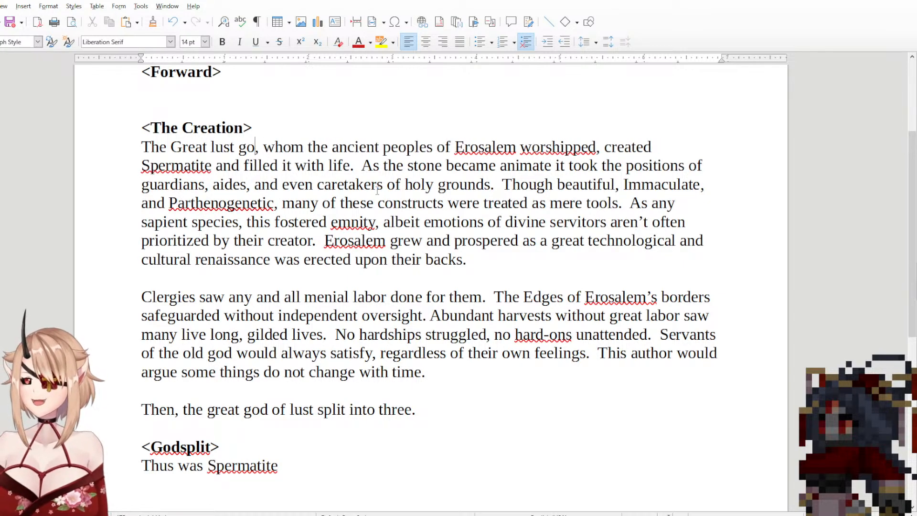
{"action": "key", "text": "BackSpace"}
{"action": "key", "text": "BackSpace"}
{"action": "key", "text": "BackSpace"}
{"action": "key", "text": "BackSpace"}
{"action": "key", "text": "BackSpace"}
{"action": "key", "text": "BackSpace"}
{"action": "type", "text": "God "}
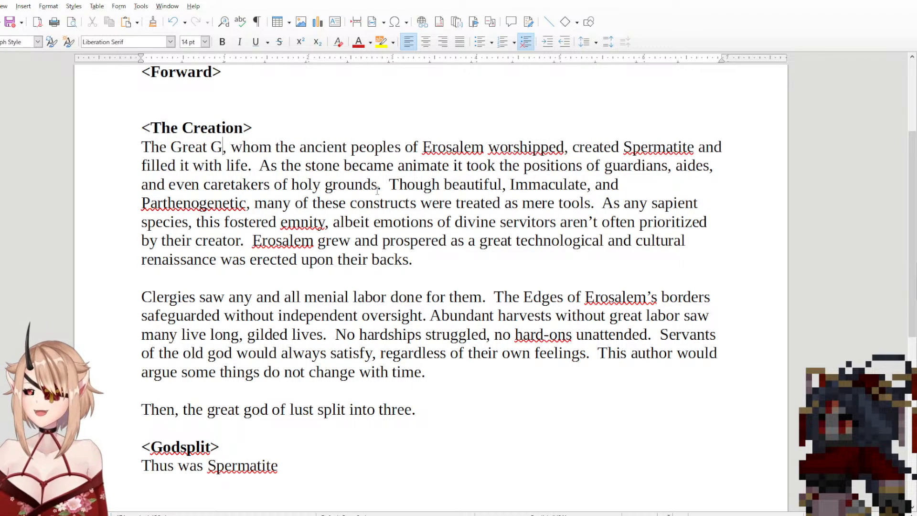
{"action": "type", "text": "of Lust"}
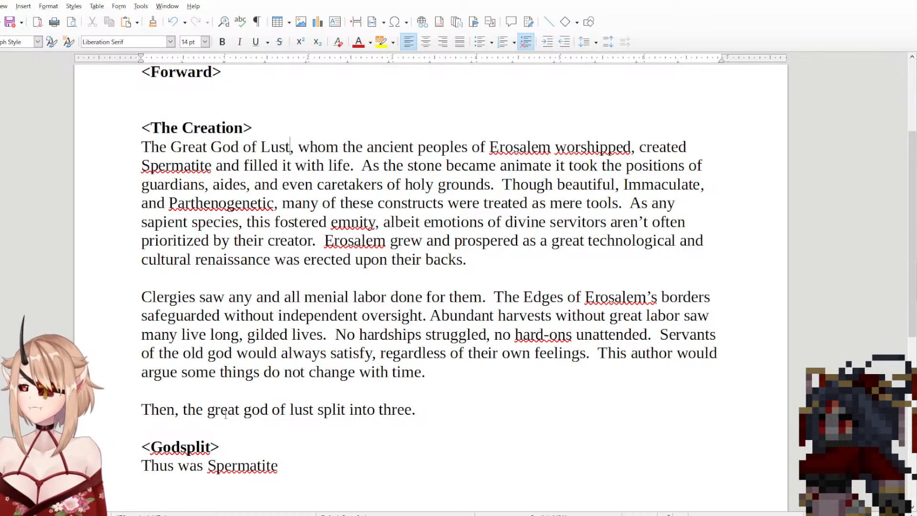
Step: Capitalize the words "The Great" in the sentence just above the <Godsplit> heading
{"action": "left_click", "coordinate": [187, 409]}
{"action": "key", "text": "BackSpace"}
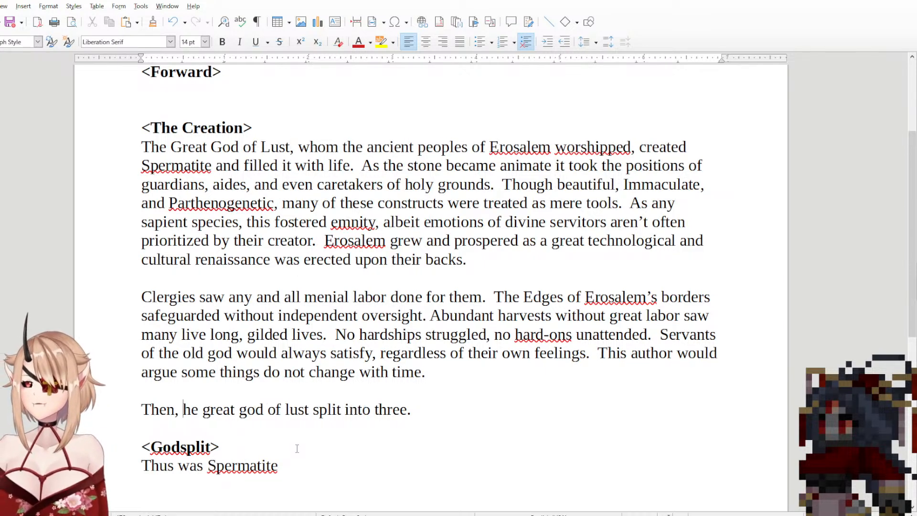
{"action": "type", "text": "T"}
{"action": "key", "text": "Right"}
{"action": "key", "text": "Right"}
{"action": "key", "text": "Right"}
{"action": "key", "text": "Right"}
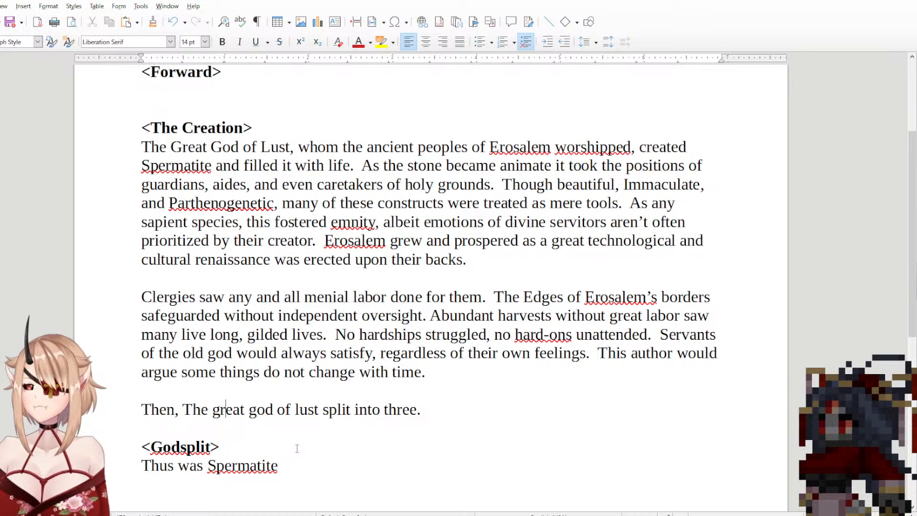
{"action": "key", "text": "BackSpace"}
{"action": "type", "text": "G"}
{"action": "key", "text": "Right"}
{"action": "key", "text": "Right"}
{"action": "key", "text": "Right"}
{"action": "key", "text": "Right"}
{"action": "key", "text": "Right"}
{"action": "key", "text": "Right"}
{"action": "key", "text": "Right"}
{"action": "key", "text": "Right"}
{"action": "key", "text": "Right"}
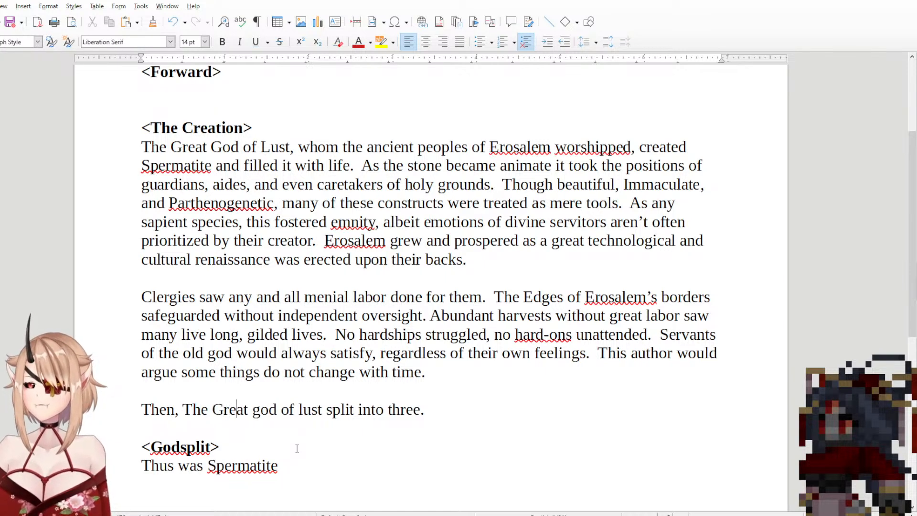
{"action": "key", "text": "Down"}
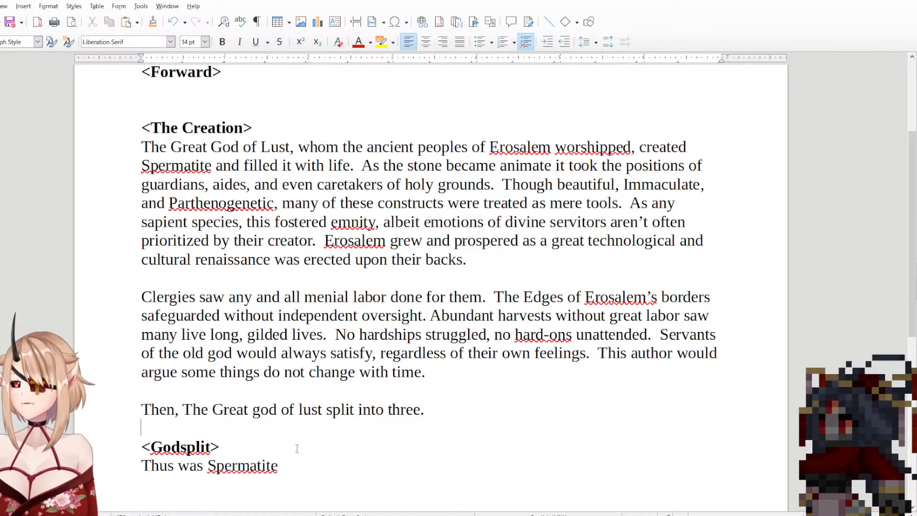
Step: Capitalize "God" and "Lust" in the sentence about the god splitting into three
{"action": "left_click", "coordinate": [262, 409]}
{"action": "key", "text": "BackSpace"}
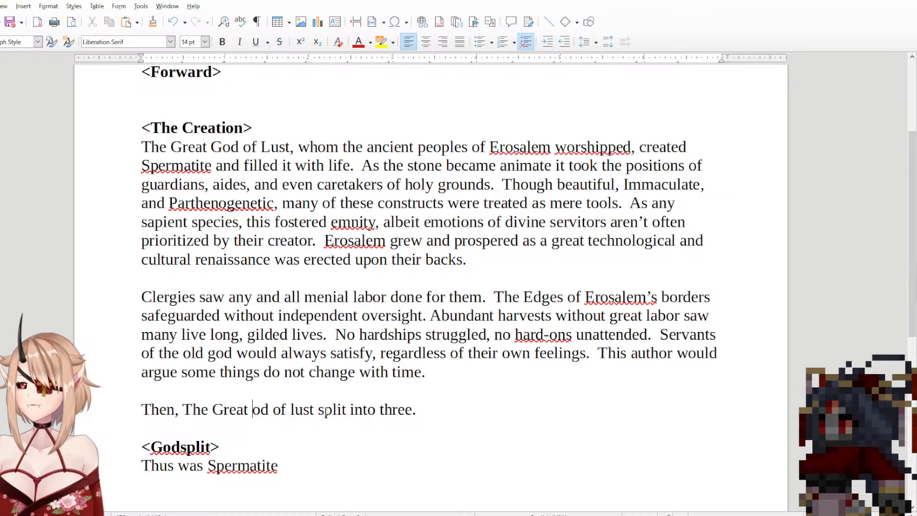
{"action": "type", "text": "G"}
{"action": "key", "text": "Right"}
{"action": "key", "text": "Right"}
{"action": "key", "text": "Right"}
{"action": "key", "text": "Right"}
{"action": "key", "text": "Right"}
{"action": "key", "text": "Right"}
{"action": "key", "text": "Right"}
{"action": "key", "text": "Right"}
{"action": "key", "text": "Right"}
{"action": "key", "text": "Right"}
{"action": "key", "text": "Left"}
{"action": "key", "text": "Left"}
{"action": "key", "text": "Left"}
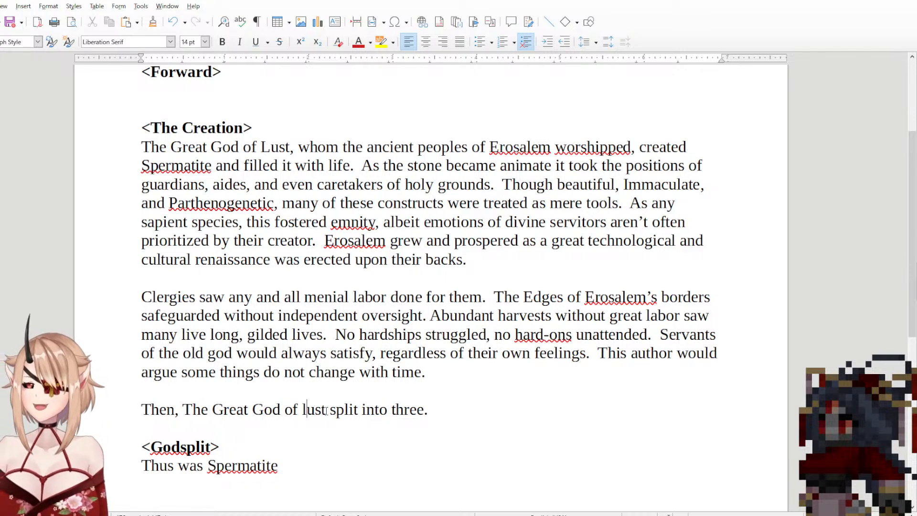
{"action": "key", "text": "BackSpace"}
{"action": "type", "text": "L"}
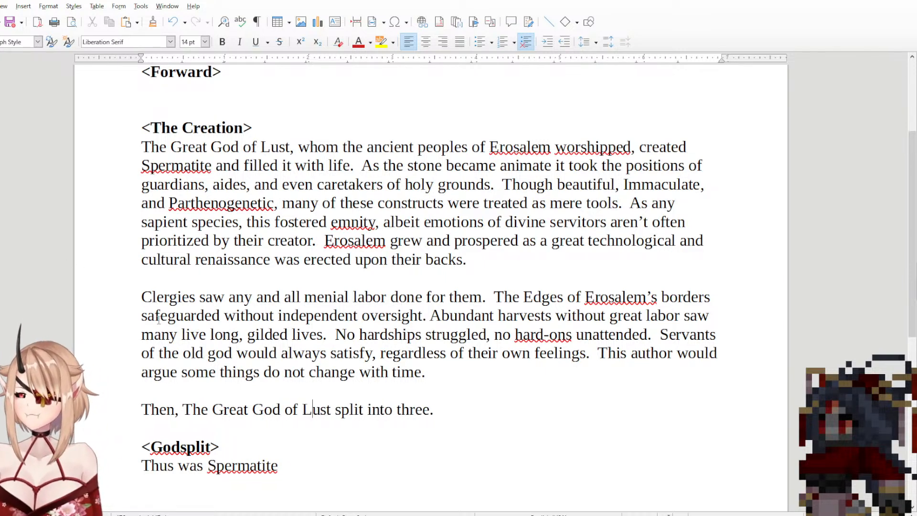
Step: Insert "without warning," after "Then," in the closing sentence of the <The Creation> section
{"action": "left_click", "coordinate": [178, 410]}
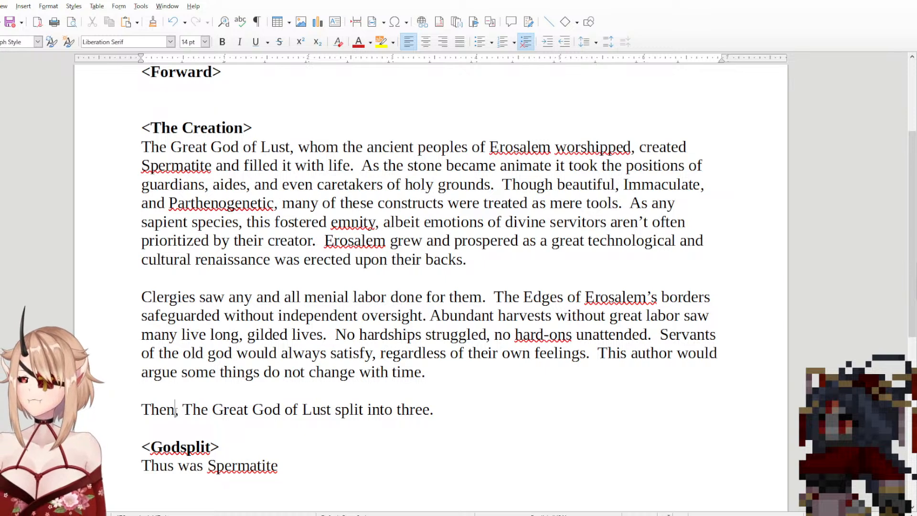
{"action": "type", "text": "with"}
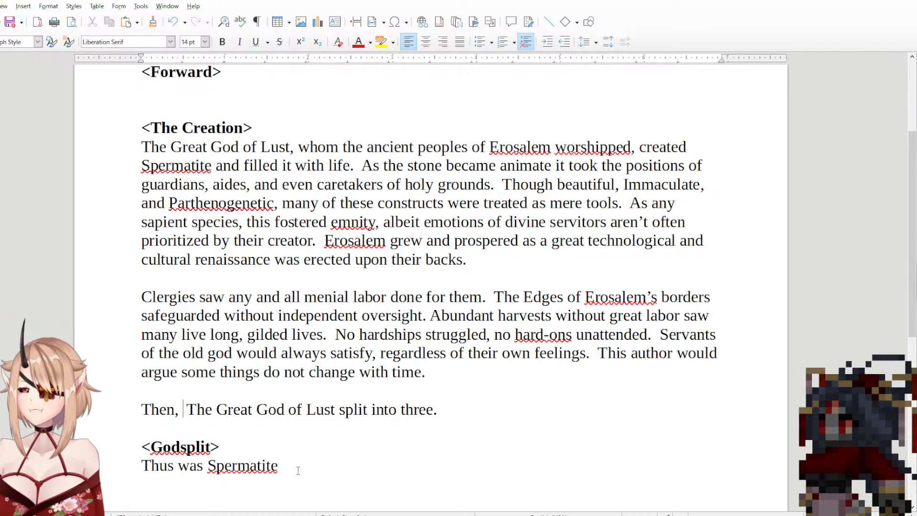
{"action": "type", "text": "warnin"}
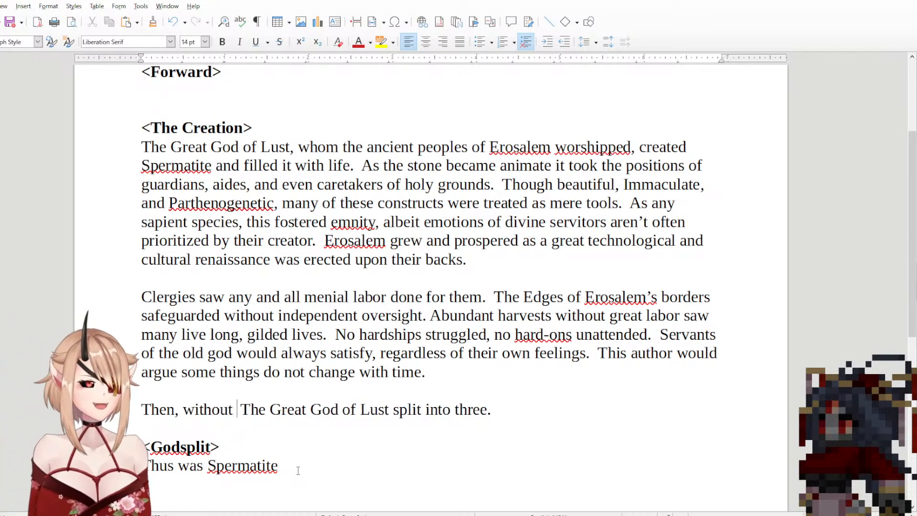
{"action": "type", "text": "g,"}
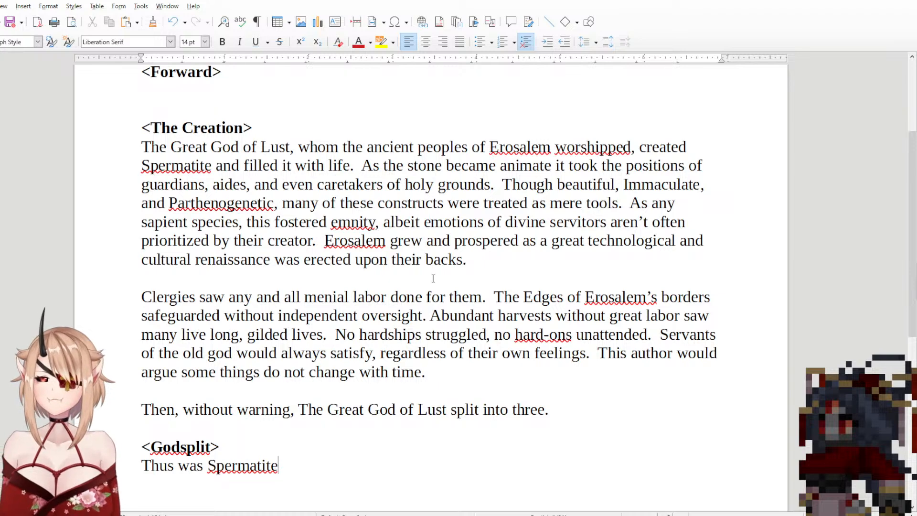
Step: Reread the <The Creation> section from its opening sentence through the paragraph about the clergies and servants
{"action": "left_click_drag", "start_coordinate": [296, 128], "coordinate": [567, 408]}
{"action": "left_click", "coordinate": [568, 408]}
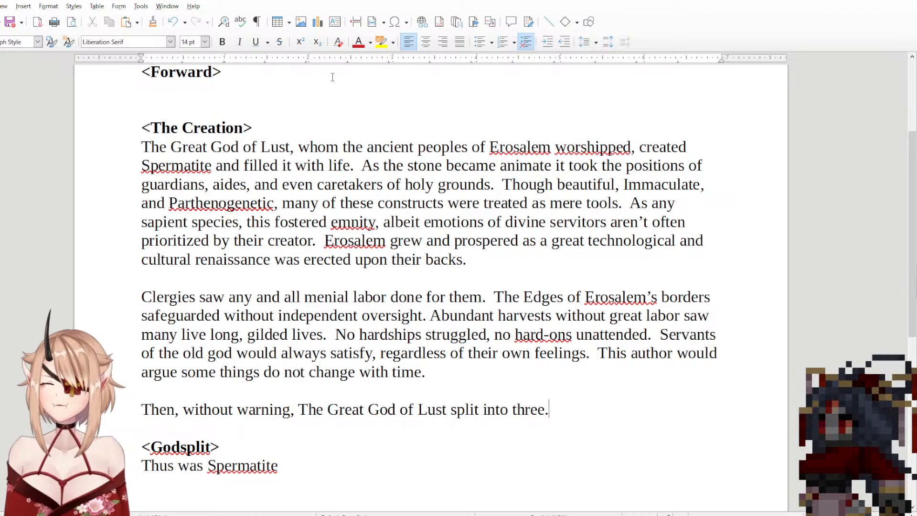
{"action": "left_click_drag", "start_coordinate": [278, 136], "coordinate": [287, 165]}
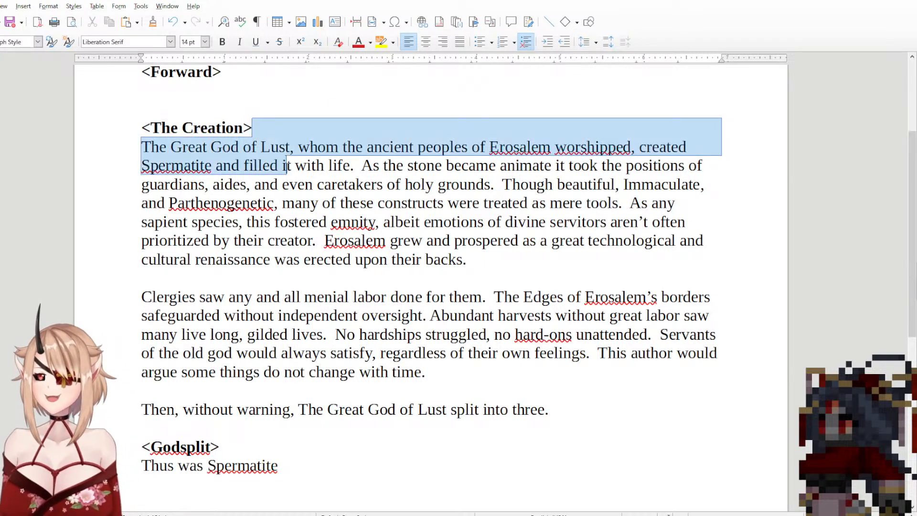
{"action": "left_click", "coordinate": [287, 166]}
{"action": "left_click_drag", "start_coordinate": [276, 133], "coordinate": [632, 143]}
{"action": "left_click_drag", "start_coordinate": [488, 136], "coordinate": [623, 205]}
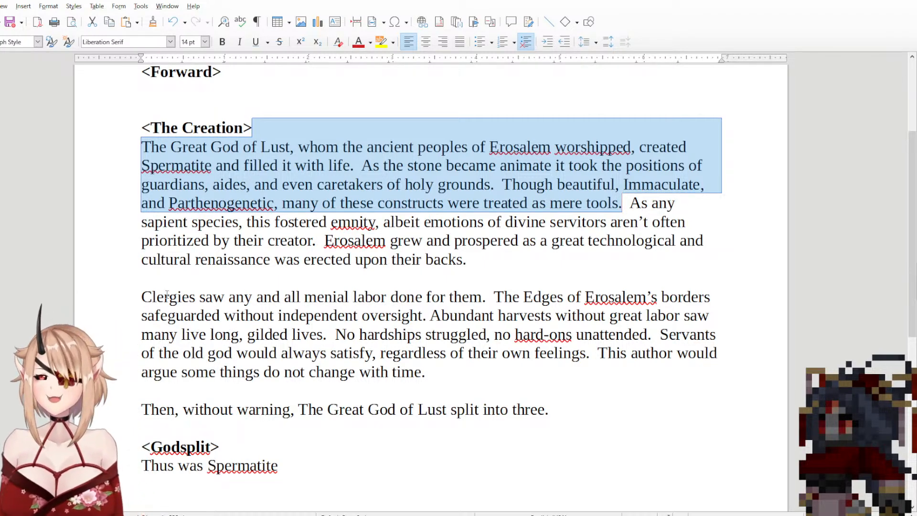
{"action": "left_click", "coordinate": [151, 297]}
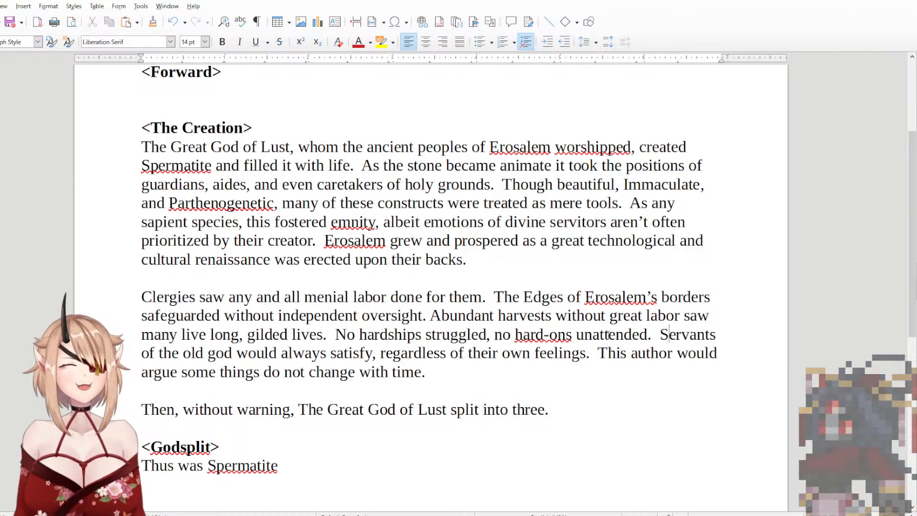
{"action": "left_click_drag", "start_coordinate": [414, 372], "coordinate": [551, 294]}
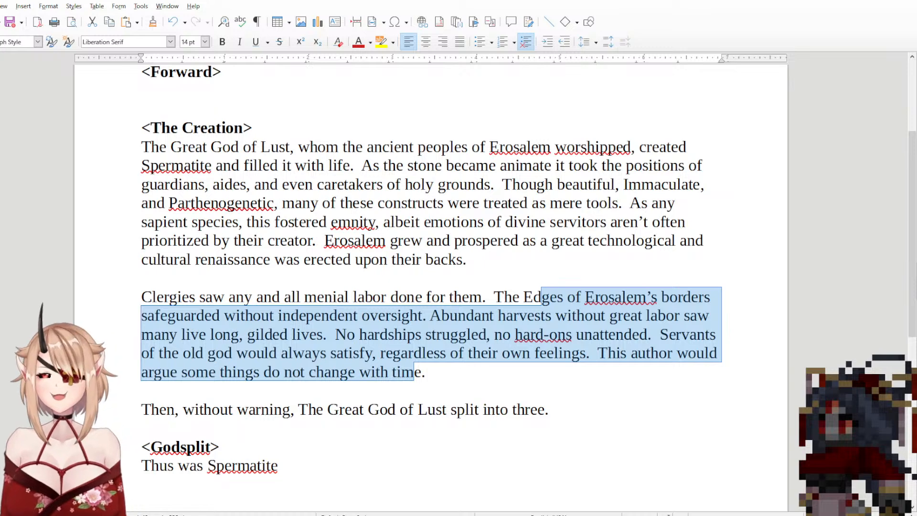
{"action": "left_click", "coordinate": [497, 272]}
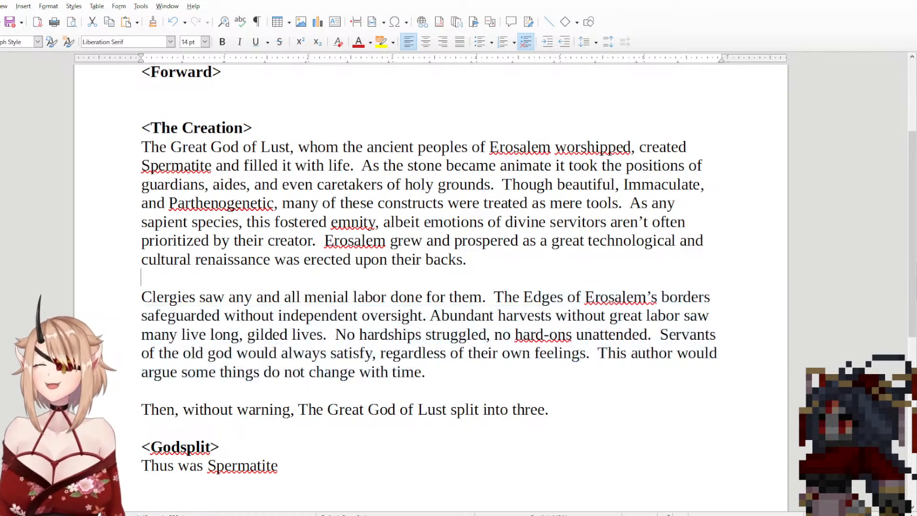
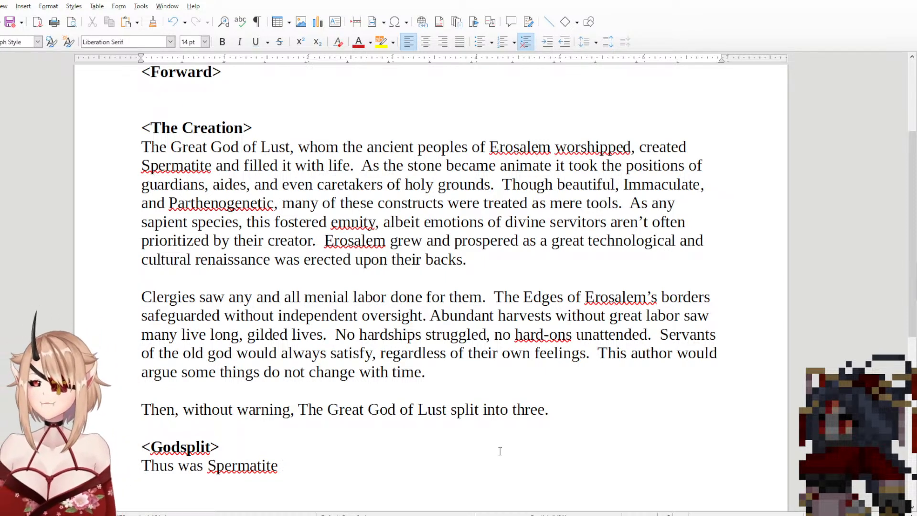
Step: Continue the opening sentence under <Godsplit> with "divided amongst" after "Thus was Spermatite"
{"action": "type", "text": "D"}
{"action": "key", "text": "BackSpace"}
{"action": "type", "text": "dibv"}
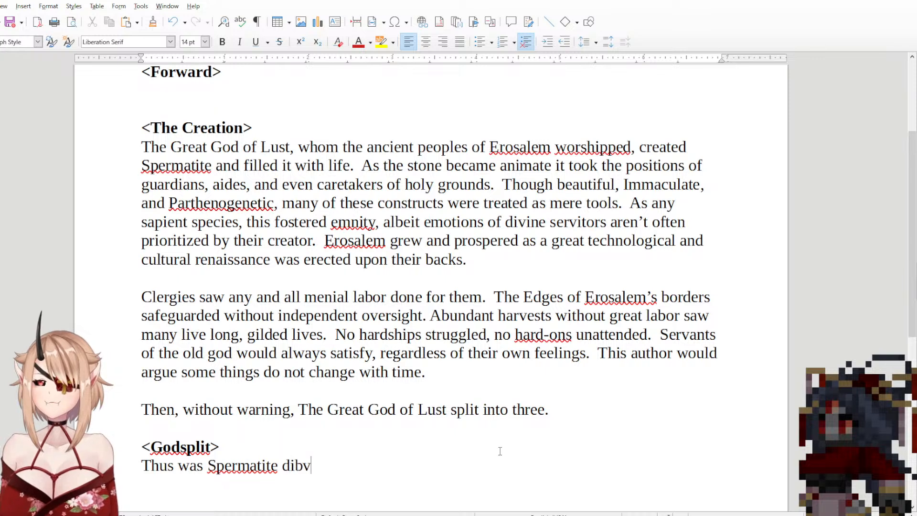
{"action": "key", "text": "BackSpace"}
{"action": "key", "text": "BackSpace"}
{"action": "type", "text": "vided"}
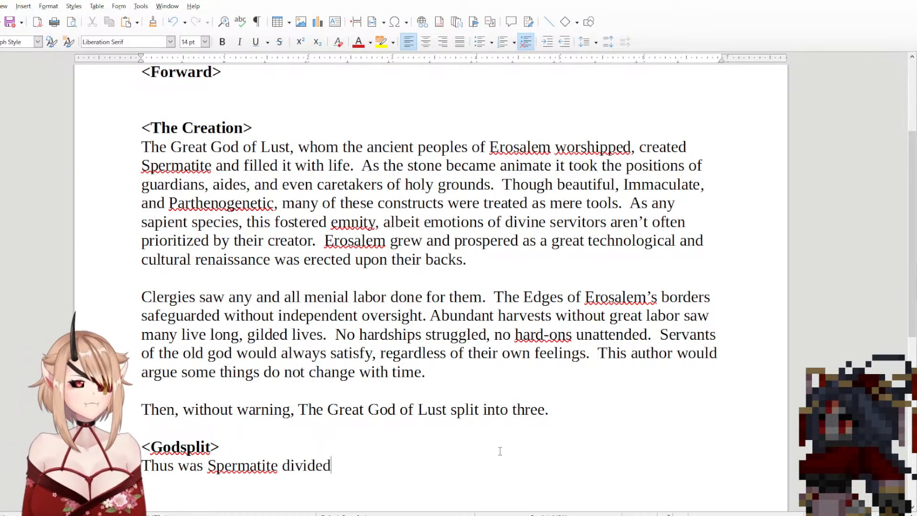
{"action": "type", "text": " amongst th"}
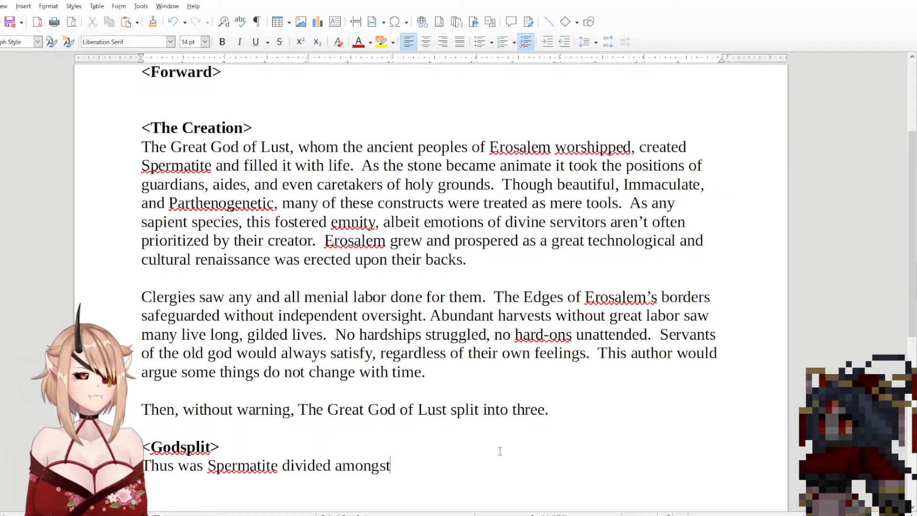
{"action": "key", "text": "BackSpace"}
{"action": "key", "text": "BackSpace"}
{"action": "key", "text": "BackSpace"}
{"action": "key", "text": "BackSpace"}
{"action": "key", "text": "BackSpace"}
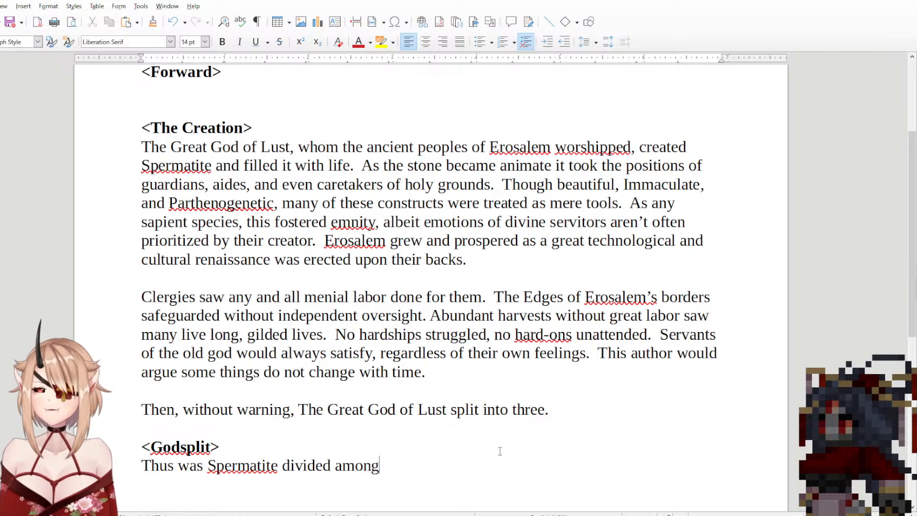
{"action": "type", "text": "st"}
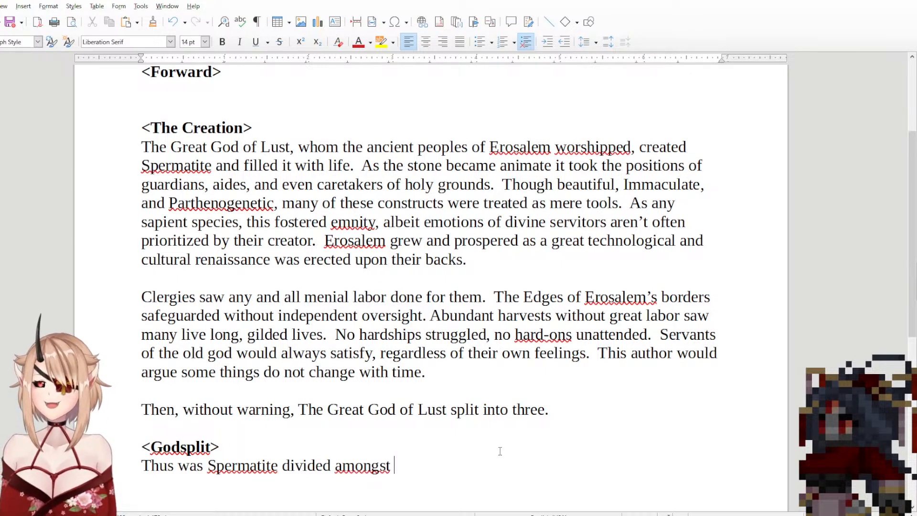
{"action": "double_click", "coordinate": [388, 470]}
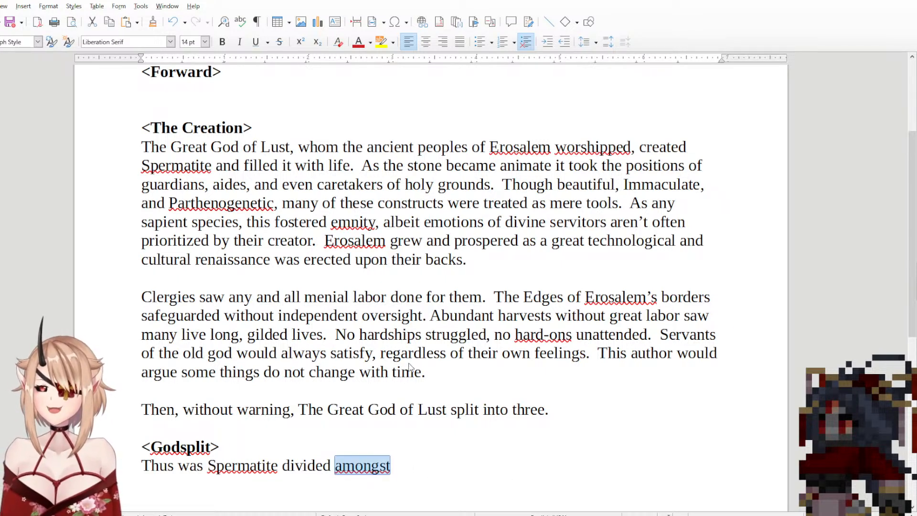
{"action": "left_click", "coordinate": [486, 456]}
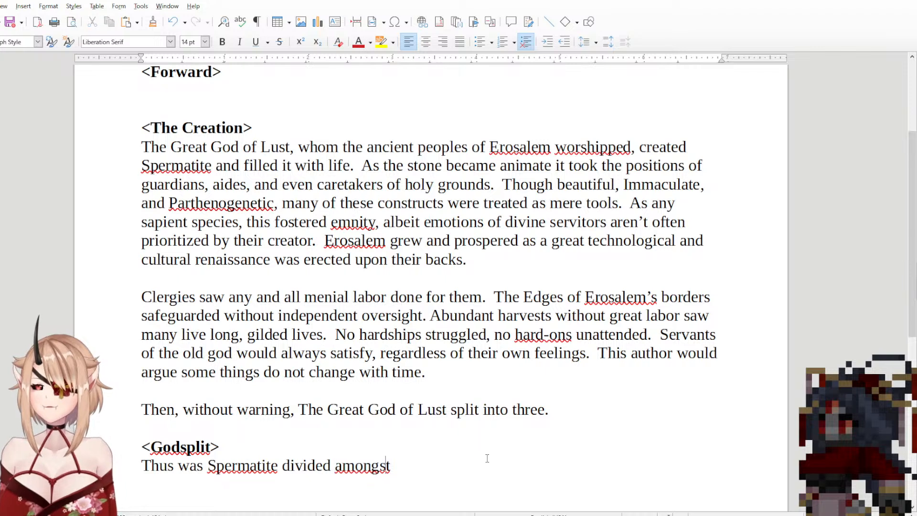
Step: Add "The Father of Justice," as the first of the three deities in the <Godsplit> sentence
{"action": "type", "text": "the"}
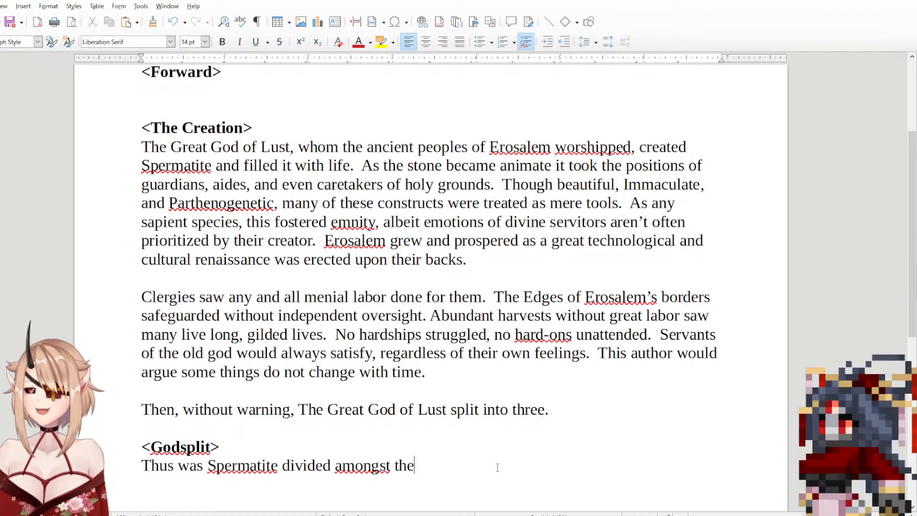
{"action": "key", "text": "BackSpace"}
{"action": "key", "text": "BackSpace"}
{"action": "key", "text": "BackSpace"}
{"action": "type", "text": "The "}
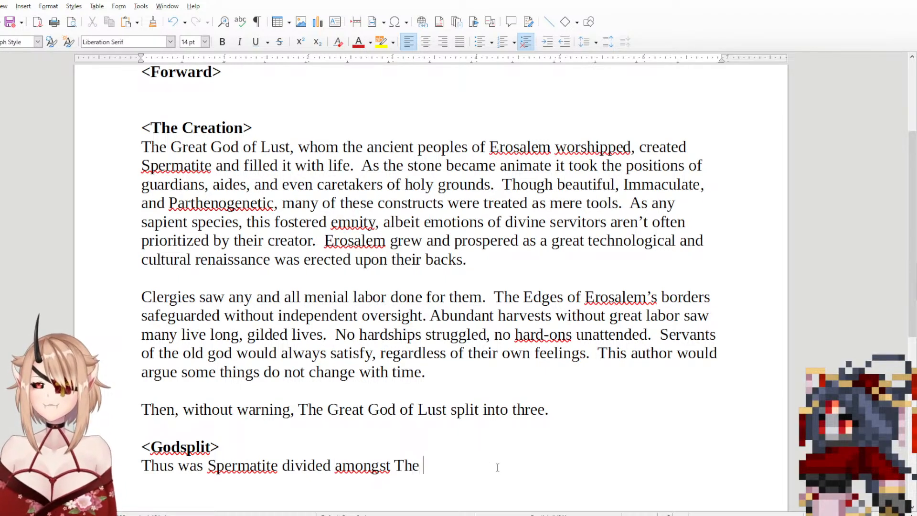
{"action": "type", "text": "Father "}
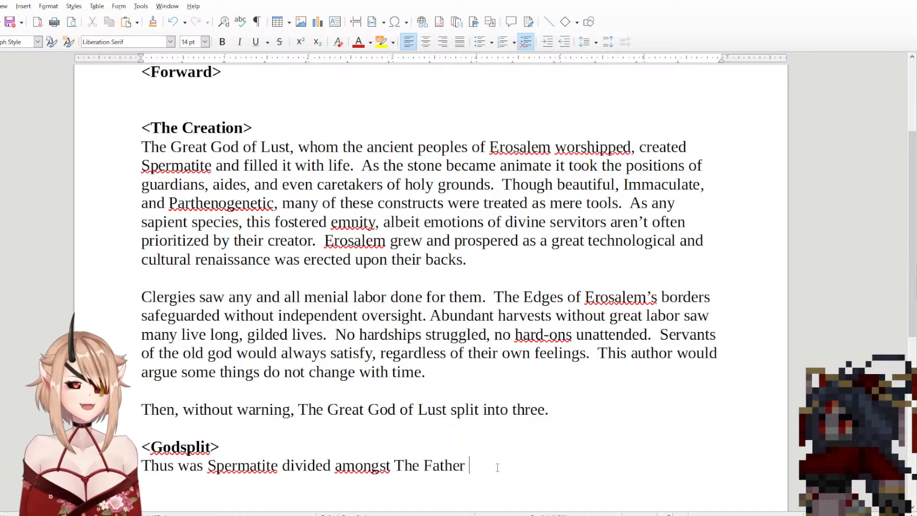
{"action": "type", "text": "of "}
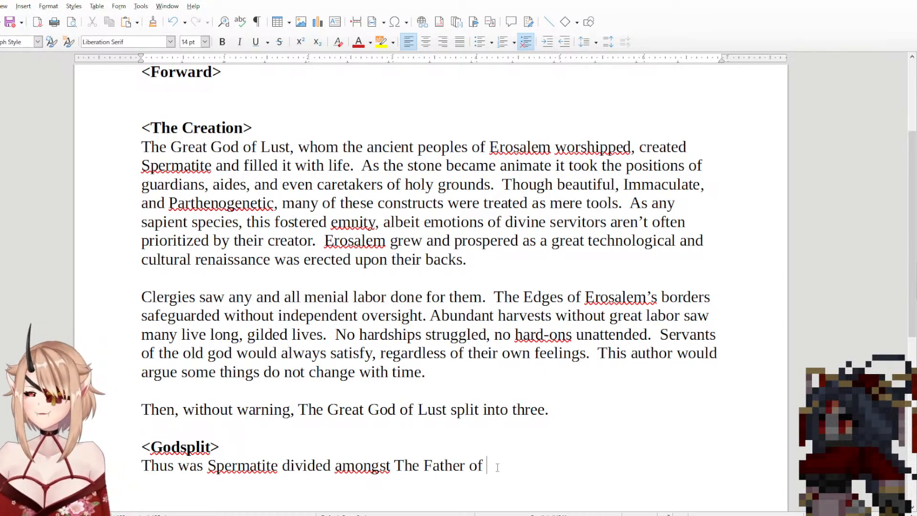
{"action": "type", "text": "Justice"}
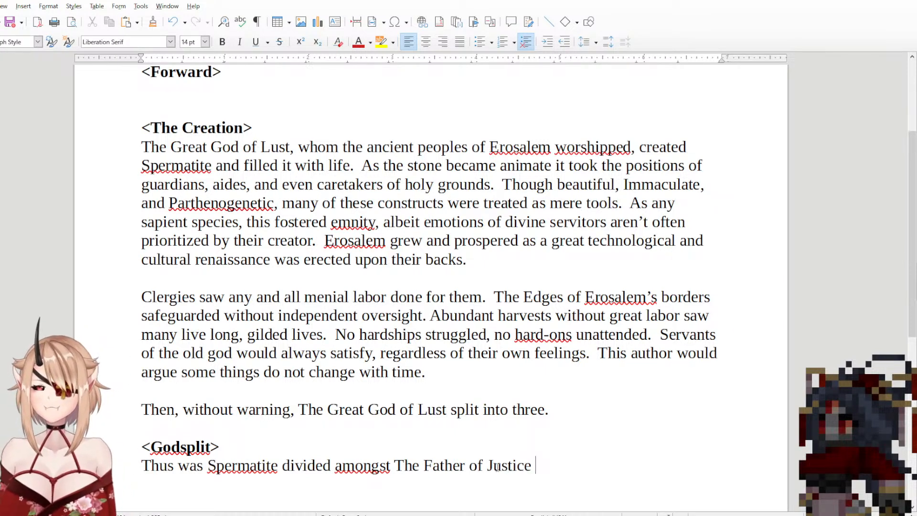
{"action": "key", "text": "BackSpace"}
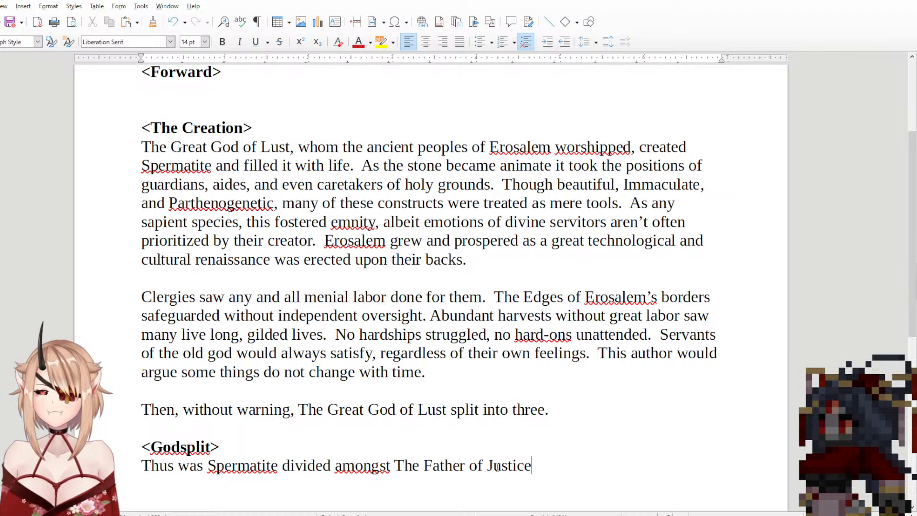
{"action": "type", "text": ","}
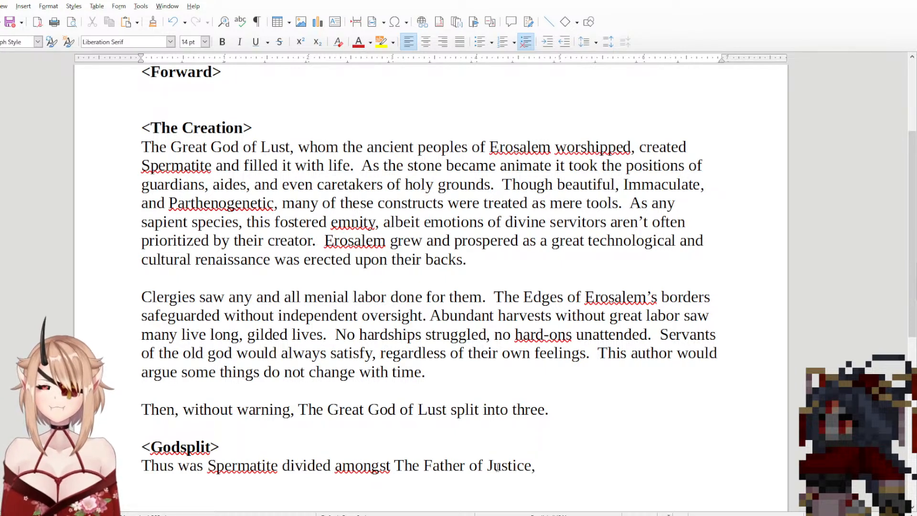
{"action": "type", "text": " of"}
Step: Add "The Mother of Freedom" as the second deity in the <Godsplit> sentence
{"action": "key", "text": "BackSpace"}
{"action": "key", "text": "BackSpace"}
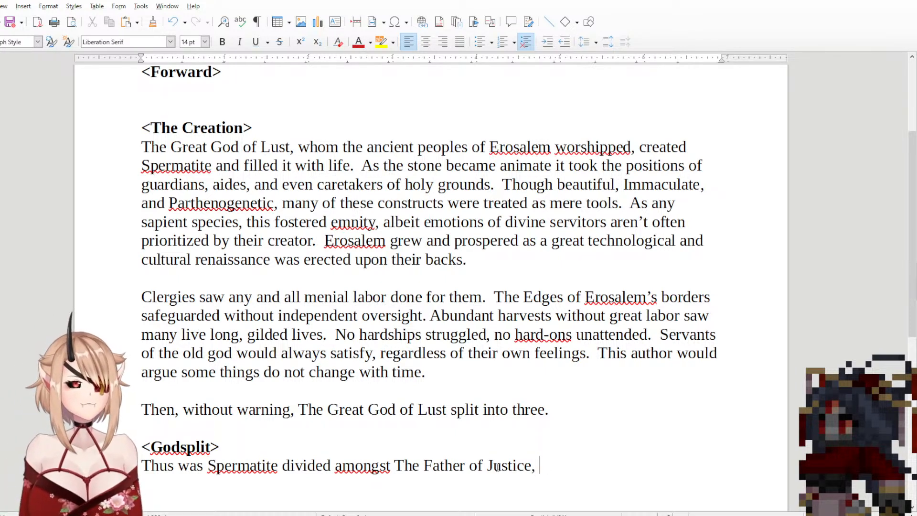
{"action": "type", "text": "The moth"}
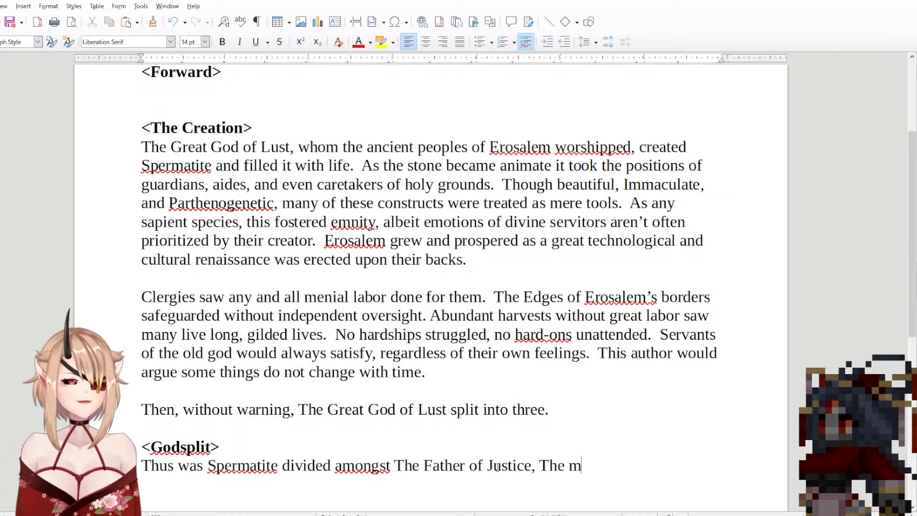
{"action": "key", "text": "BackSpace"}
{"action": "key", "text": "BackSpace"}
{"action": "key", "text": "BackSpace"}
{"action": "key", "text": "BackSpace"}
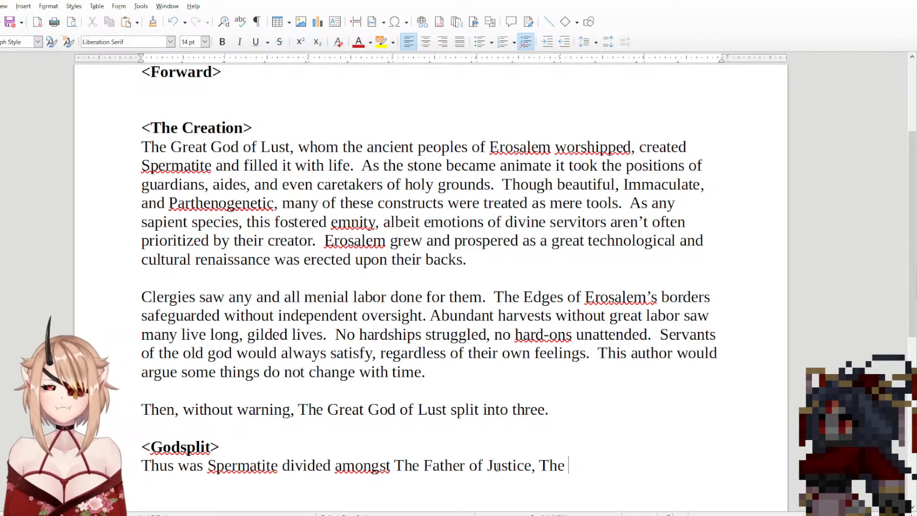
{"action": "type", "text": "Mother of "}
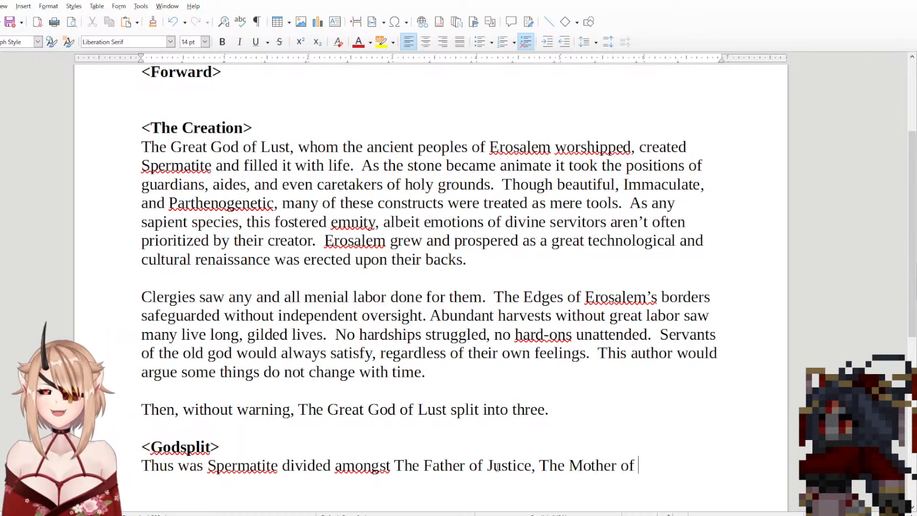
{"action": "type", "text": "Free"}
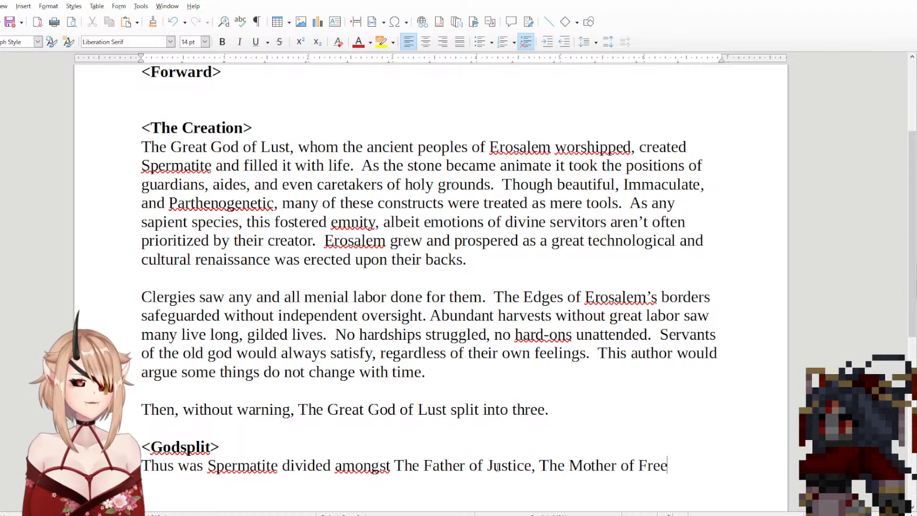
{"action": "type", "text": "dom, And"}
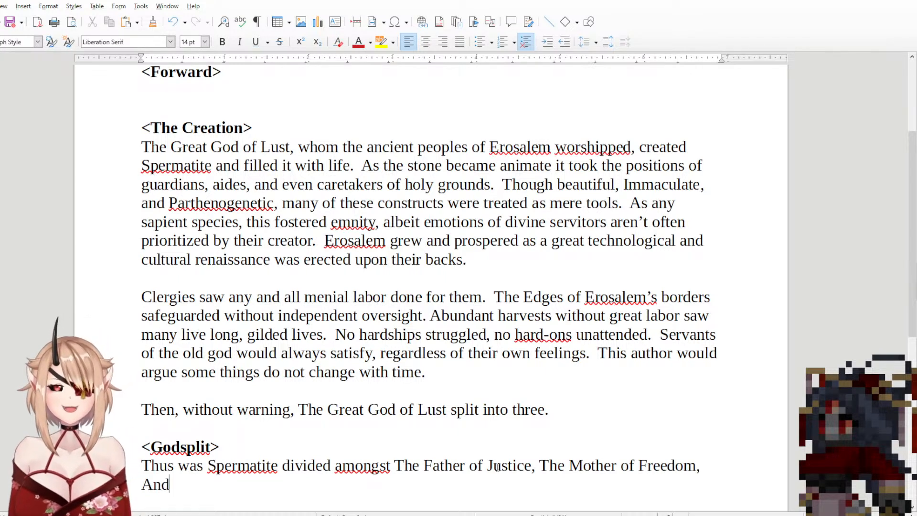
{"action": "type", "text": " the Harb"}
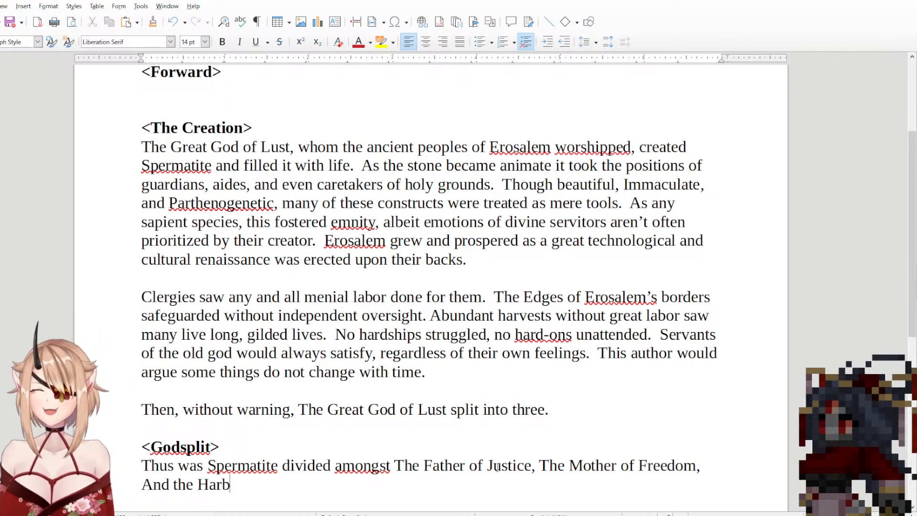
{"action": "type", "text": "inger or"}
Step: Finish the <Godsplit> sentence with ", And the Harbinger of Order."
{"action": "key", "text": "BackSpace"}
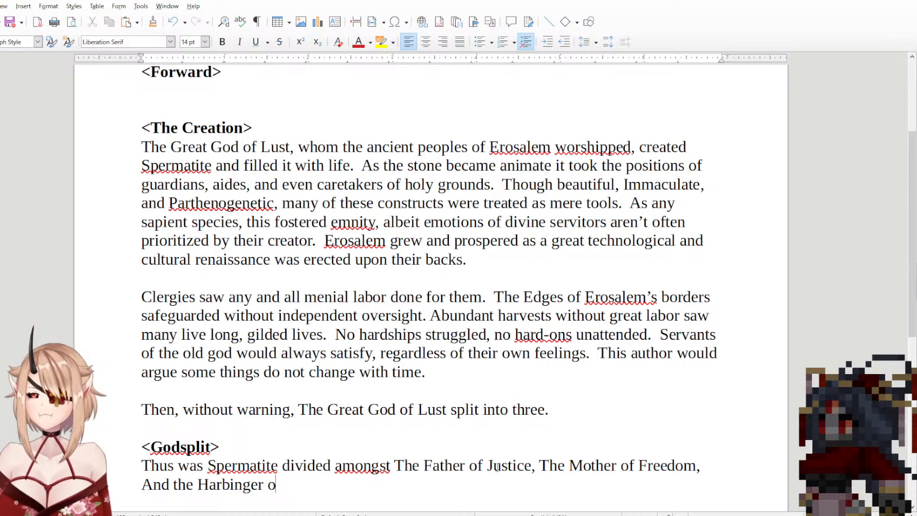
{"action": "type", "text": "f ORde"}
{"action": "key", "text": "BackSpace"}
{"action": "key", "text": "BackSpace"}
{"action": "key", "text": "BackSpace"}
{"action": "key", "text": "BackSpace"}
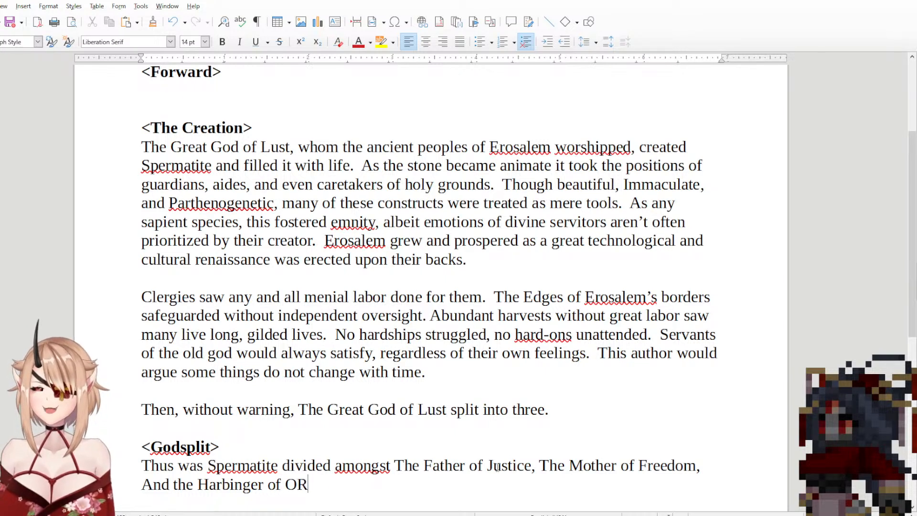
{"action": "type", "text": "O"}
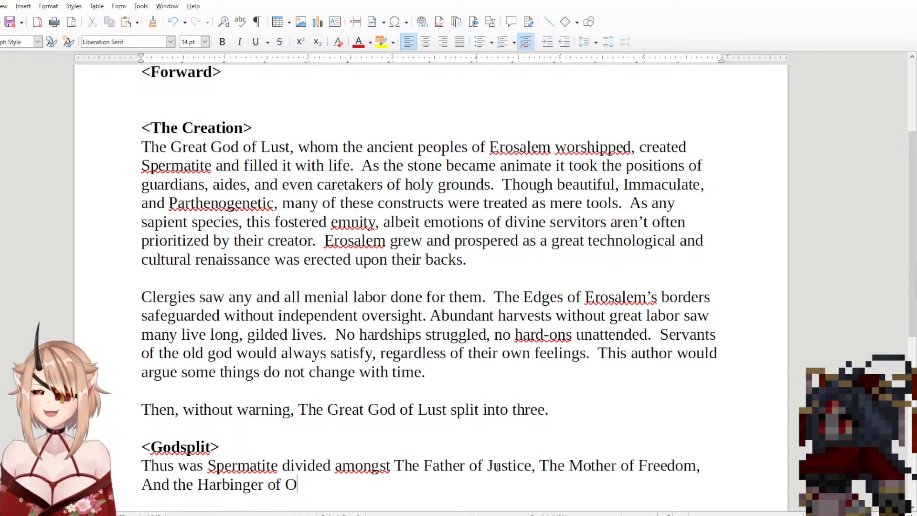
{"action": "type", "text": "rd"}
{"action": "key", "text": "BackSpace"}
{"action": "key", "text": "BackSpace"}
{"action": "type", "text": "rd"}
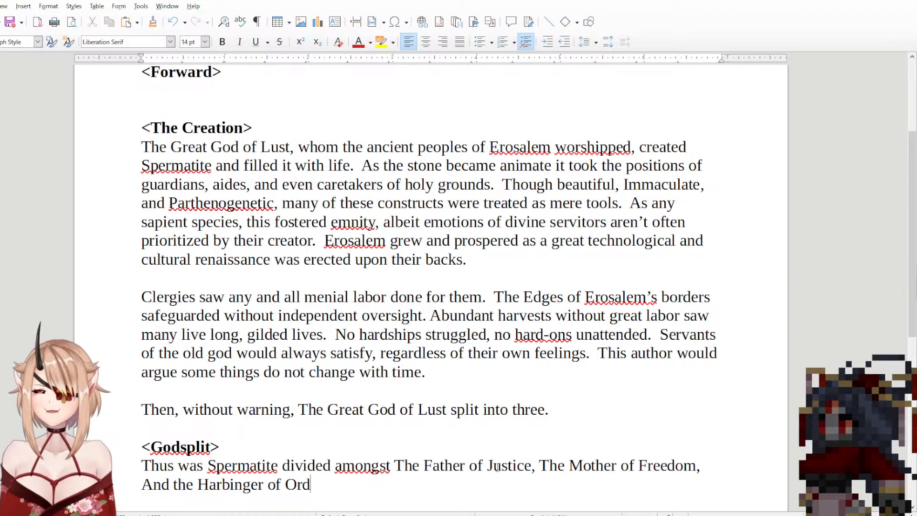
{"action": "type", "text": "er."}
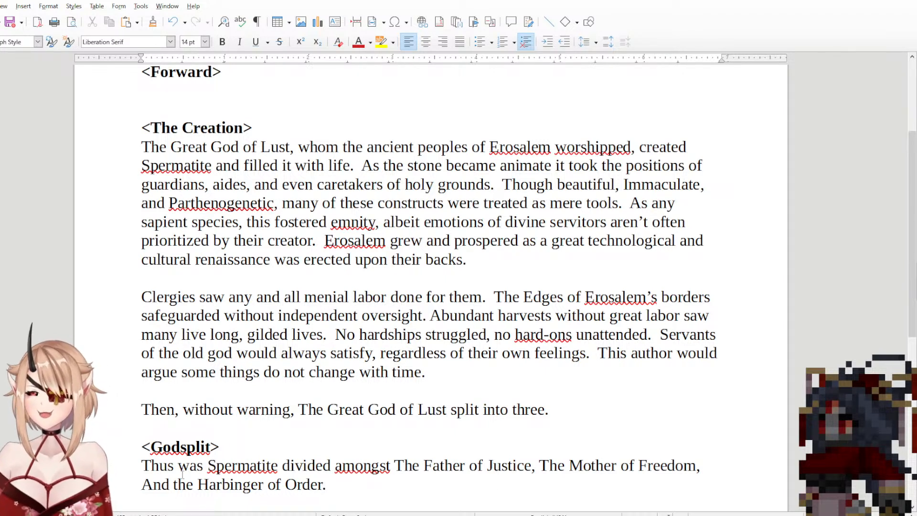
Step: Capitalize "The" before "Harbinger of Order" in the <Godsplit> sentence
{"action": "left_click", "coordinate": [180, 483]}
{"action": "key", "text": "BackSpace"}
{"action": "type", "text": "T"}
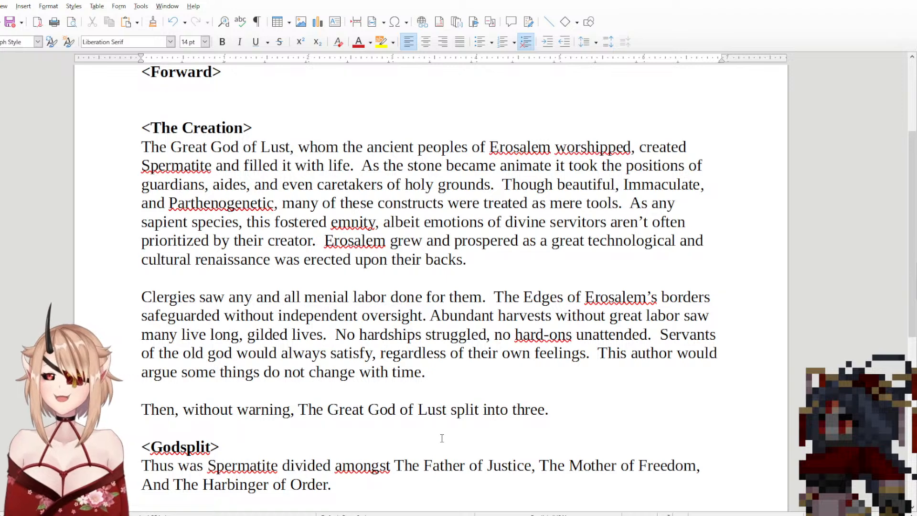
{"action": "scroll", "coordinate": [440, 434], "scroll_direction": "down", "scroll_amount": 3}
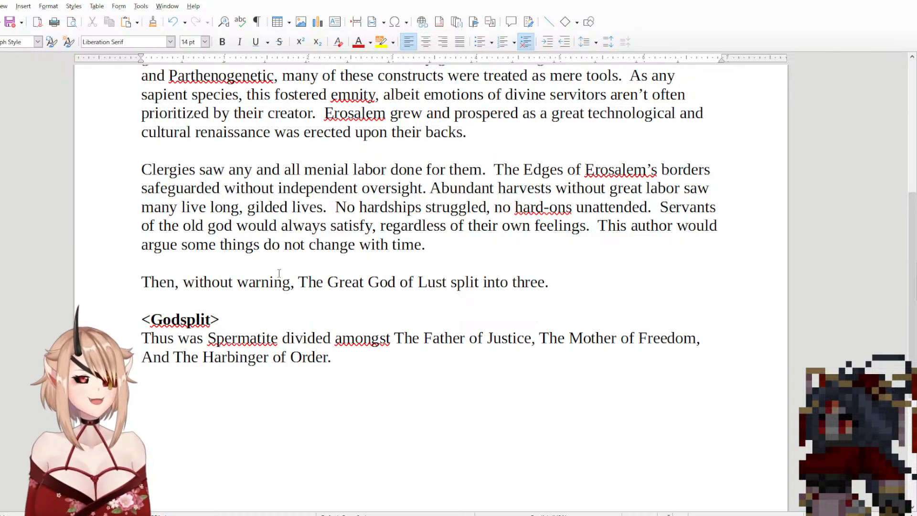
{"action": "left_click_drag", "start_coordinate": [391, 338], "coordinate": [531, 337]}
{"action": "left_click", "coordinate": [531, 337]}
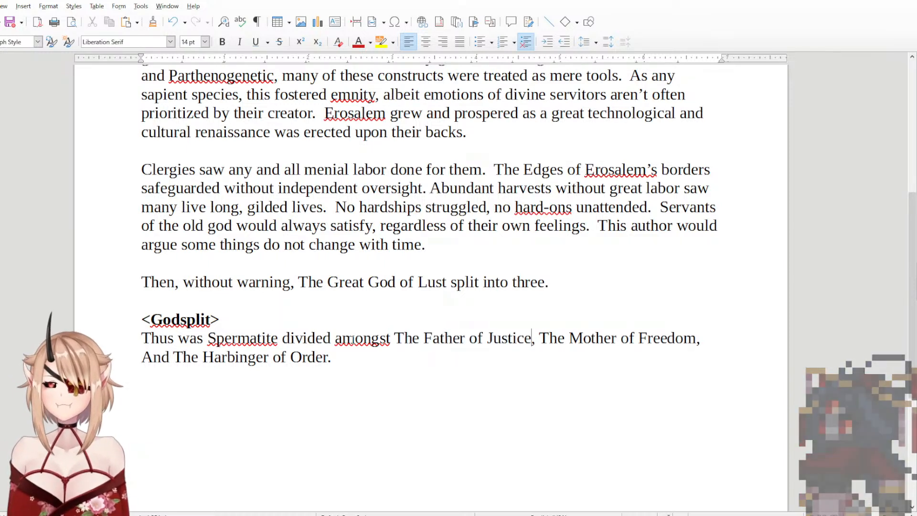
{"action": "left_click", "coordinate": [383, 361]}
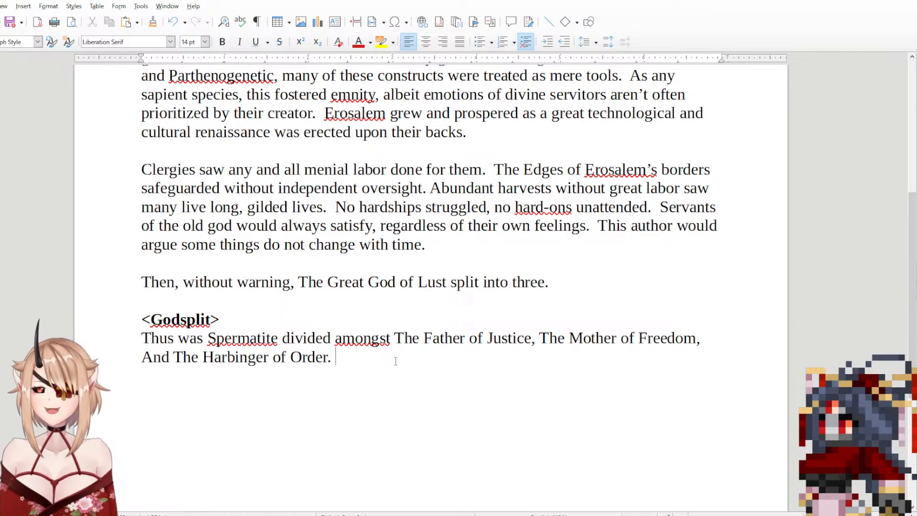
{"action": "type", "text": "I wou"}
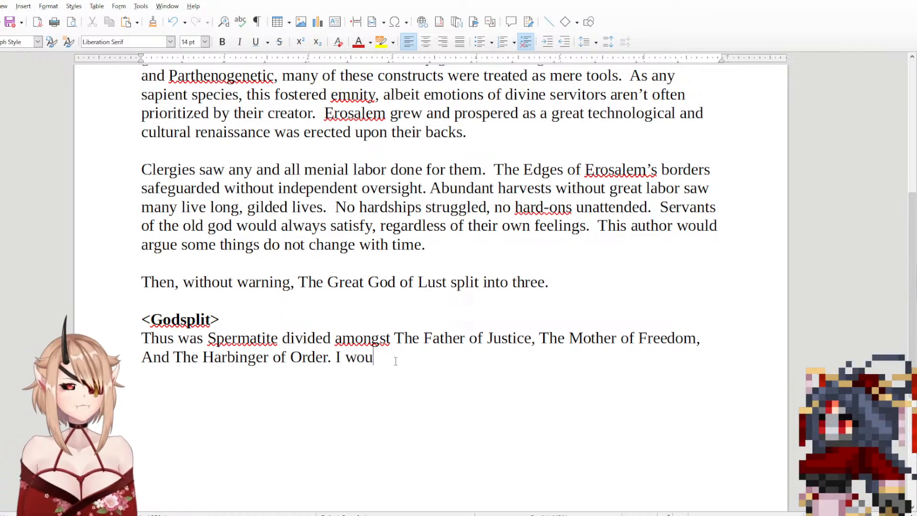
{"action": "type", "text": "ld not go"}
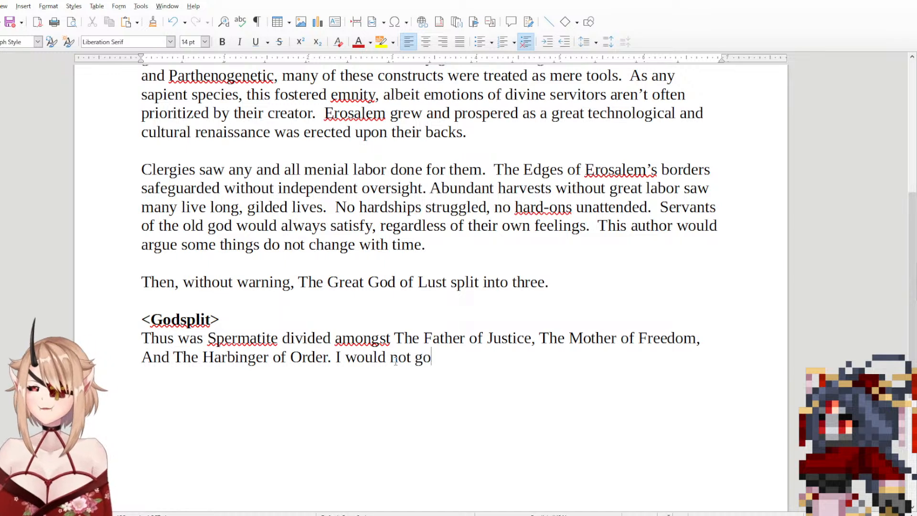
{"action": "type", "text": " over"}
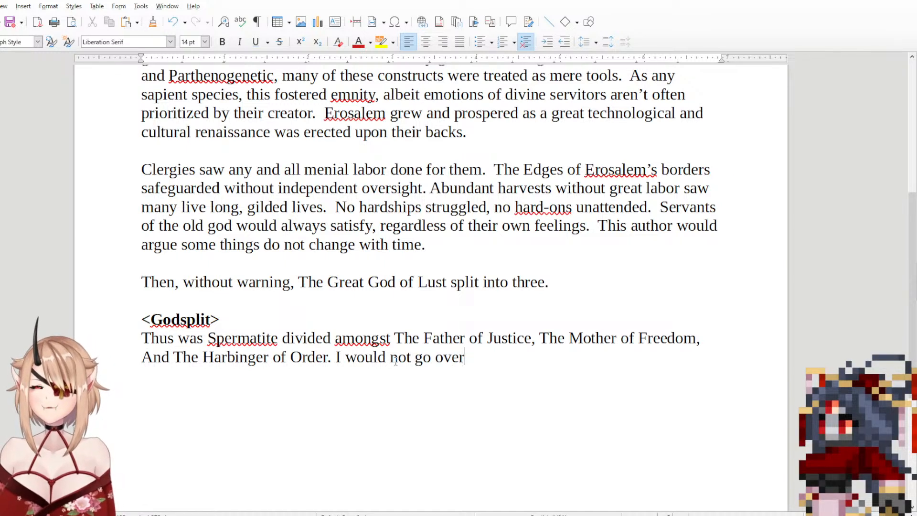
{"action": "key", "text": "BackSpace"}
{"action": "key", "text": "BackSpace"}
{"action": "key", "text": "BackSpace"}
{"action": "key", "text": "BackSpace"}
{"action": "key", "text": "BackSpace"}
{"action": "key", "text": "BackSpace"}
{"action": "key", "text": "BackSpace"}
{"action": "key", "text": "BackSpace"}
{"action": "key", "text": "BackSpace"}
{"action": "key", "text": "BackSpace"}
{"action": "key", "text": "BackSpace"}
{"action": "key", "text": "BackSpace"}
{"action": "key", "text": "BackSpace"}
{"action": "key", "text": "BackSpace"}
{"action": "key", "text": "BackSpace"}
{"action": "key", "text": "BackSpace"}
{"action": "key", "text": "BackSpace"}
{"action": "key", "text": "BackSpace"}
{"action": "key", "text": "BackSpace"}
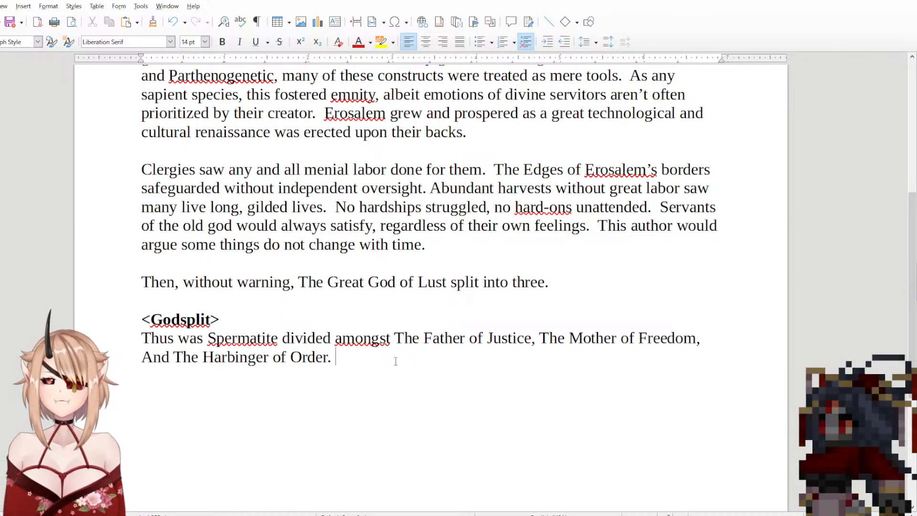
Step: Start a second sentence in the <Godsplit> paragraph with the word "What"
{"action": "type", "text": "What "}
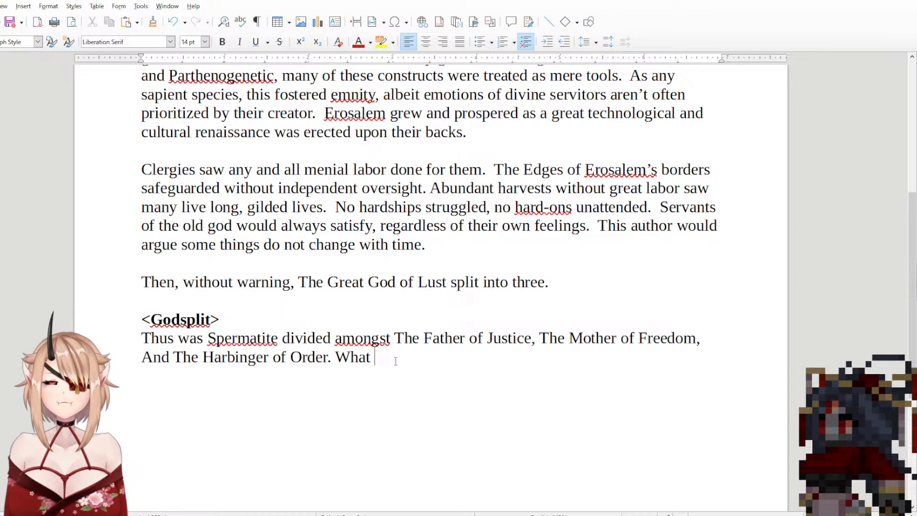
{"action": "type", "text": "Eros"}
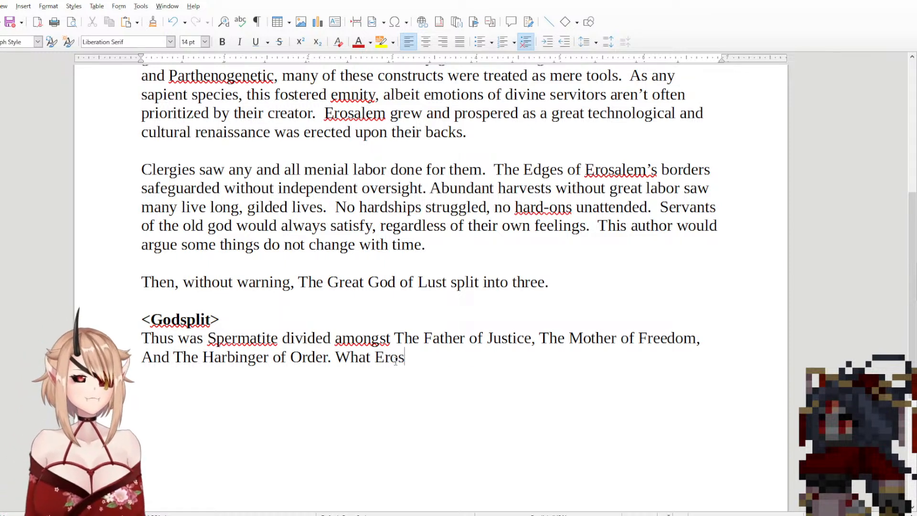
{"action": "key", "text": "BackSpace"}
{"action": "key", "text": "BackSpace"}
{"action": "key", "text": "BackSpace"}
{"action": "key", "text": "BackSpace"}
{"action": "type", "text": "t"}
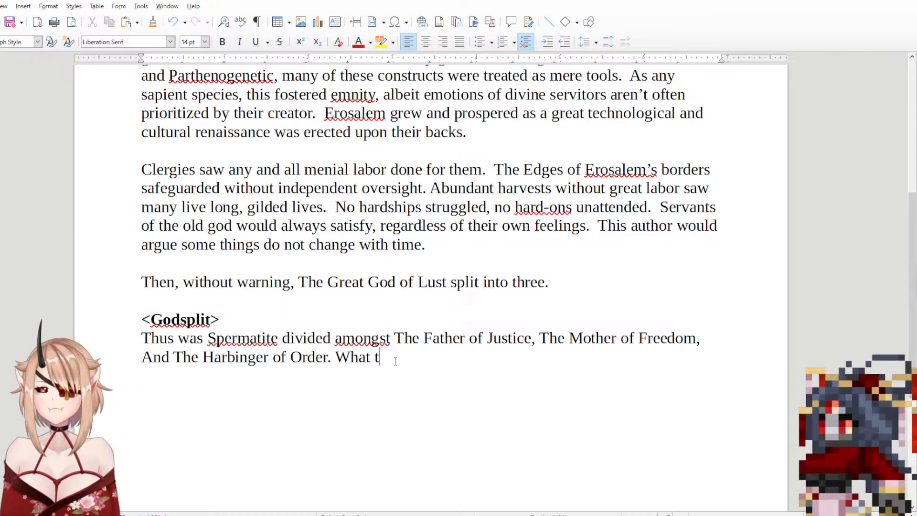
{"action": "type", "text": "he"}
{"action": "type", "text": " o"}
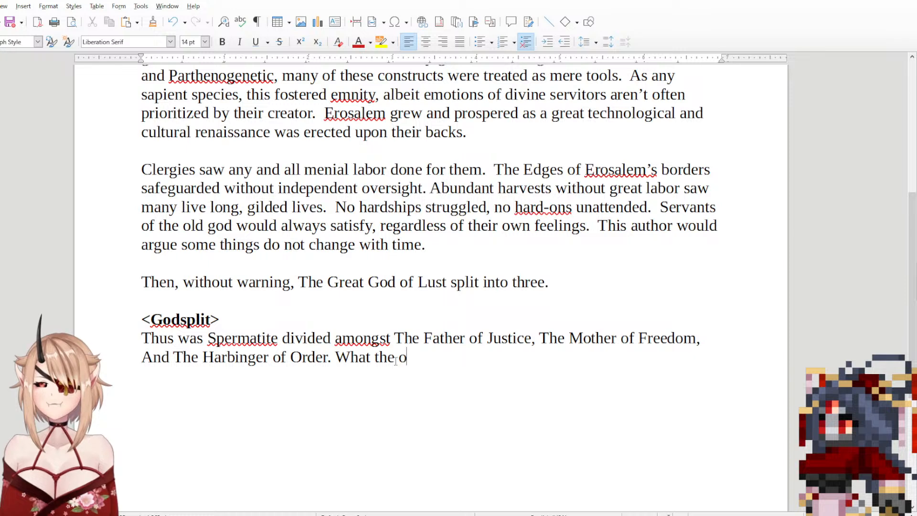
{"action": "type", "text": "ther two "}
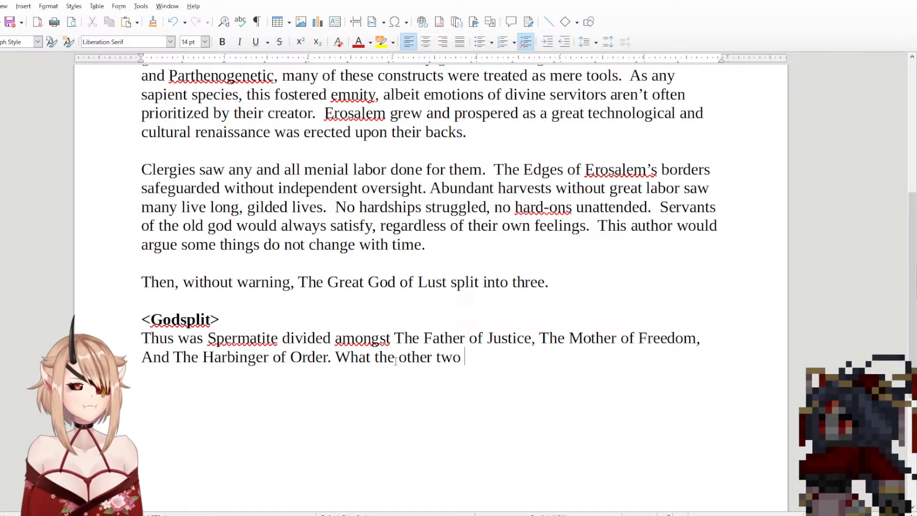
{"action": "type", "text": "did with "}
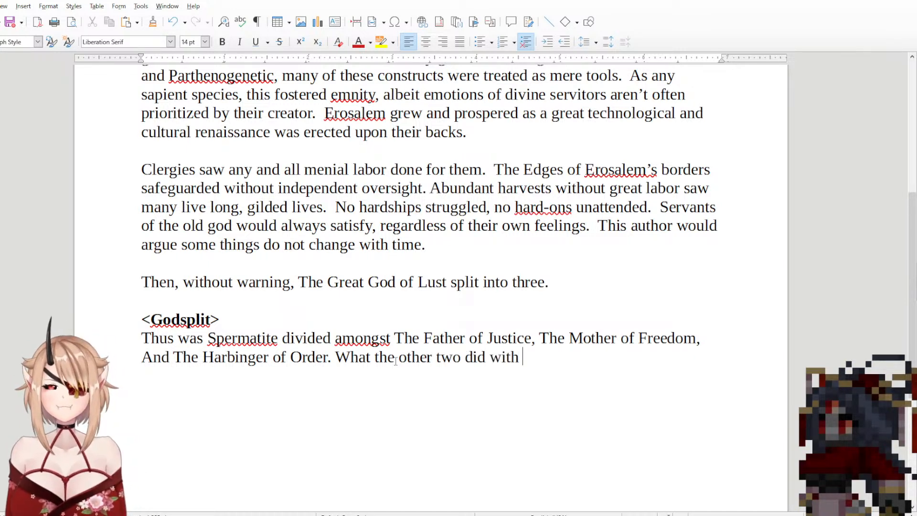
{"action": "type", "text": "theirs is"}
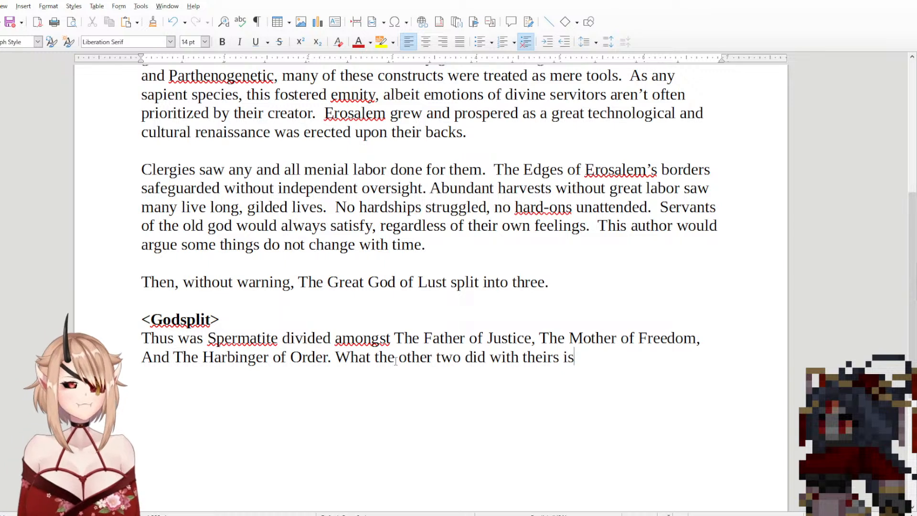
{"action": "key", "text": "BackSpace"}
{"action": "key", "text": "BackSpace"}
{"action": "key", "text": "BackSpace"}
{"action": "key", "text": "BackSpace"}
{"action": "key", "text": "BackSpace"}
{"action": "key", "text": "BackSpace"}
{"action": "key", "text": "BackSpace"}
{"action": "key", "text": "BackSpace"}
{"action": "key", "text": "BackSpace"}
{"action": "key", "text": "BackSpace"}
{"action": "key", "text": "BackSpace"}
{"action": "key", "text": "BackSpace"}
{"action": "key", "text": "BackSpace"}
{"action": "key", "text": "BackSpace"}
{"action": "key", "text": "BackSpace"}
{"action": "key", "text": "BackSpace"}
{"action": "key", "text": "BackSpace"}
{"action": "key", "text": "BackSpace"}
{"action": "key", "text": "BackSpace"}
{"action": "key", "text": "BackSpace"}
{"action": "key", "text": "BackSpace"}
{"action": "key", "text": "BackSpace"}
{"action": "key", "text": "BackSpace"}
{"action": "key", "text": "BackSpace"}
{"action": "key", "text": "BackSpace"}
{"action": "key", "text": "BackSpace"}
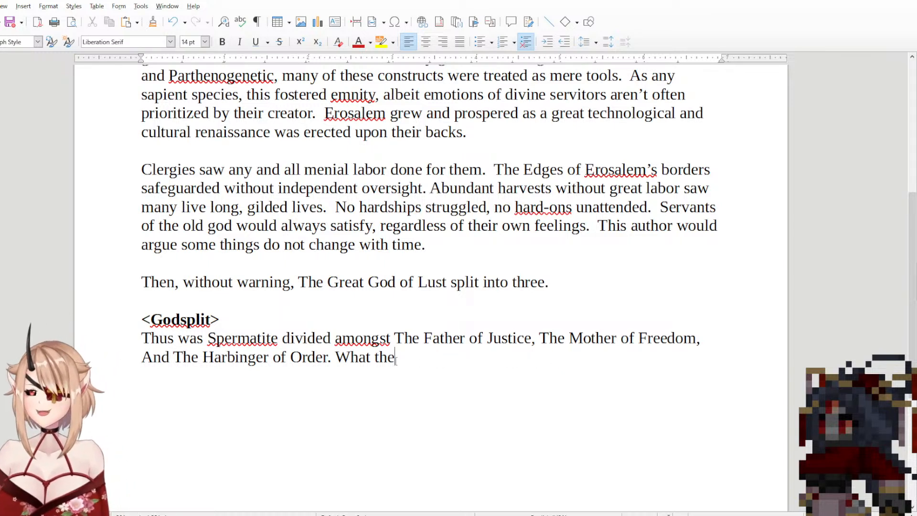
Step: Continue the second <Godsplit> sentence after "What" with "The Mother did"
{"action": "type", "text": "The mo"}
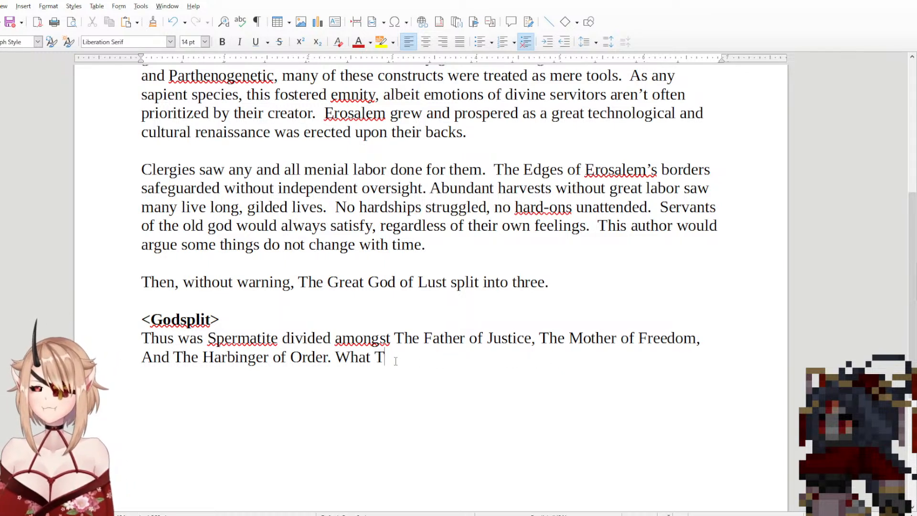
{"action": "key", "text": "BackSpace"}
{"action": "key", "text": "BackSpace"}
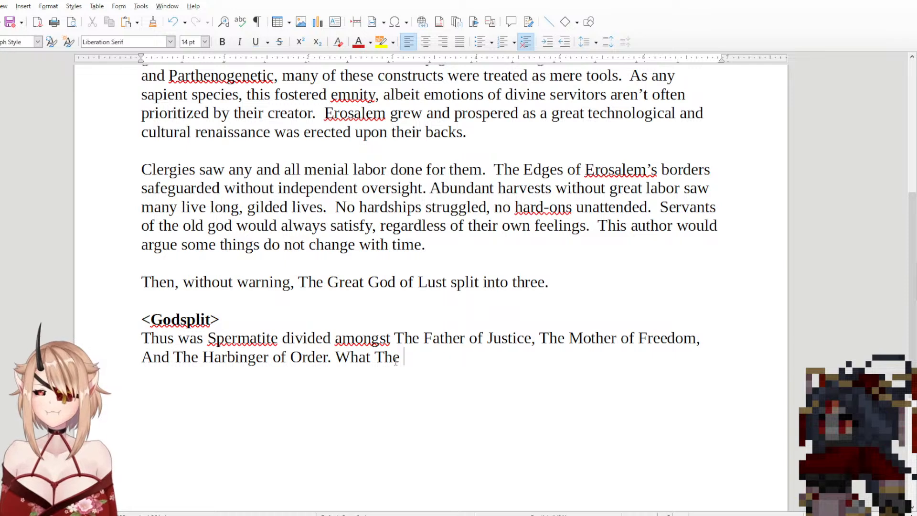
{"action": "type", "text": "Mother did "}
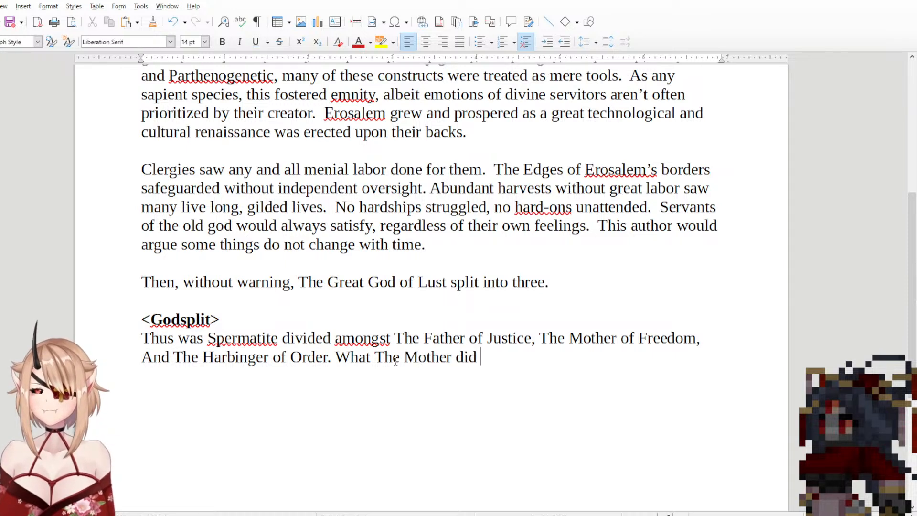
{"action": "type", "text": "is irre"}
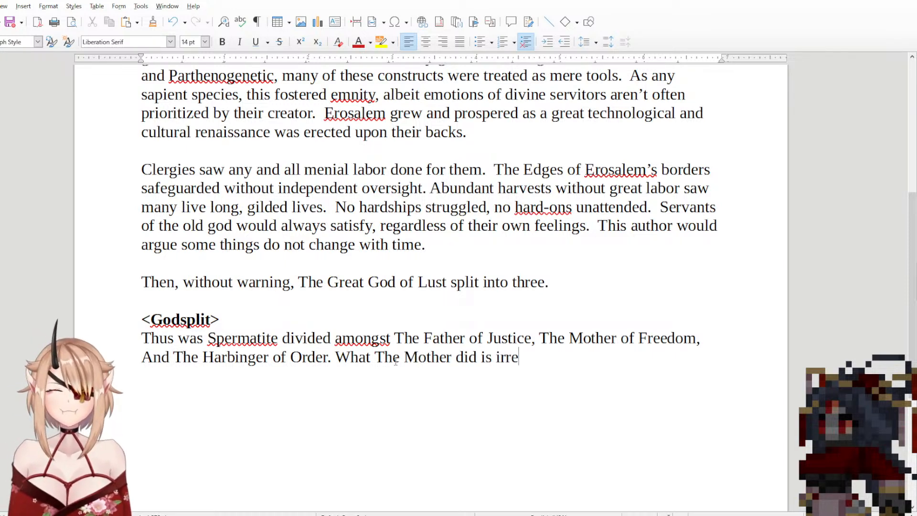
{"action": "type", "text": "leve"}
Step: Finish the sentence about The Mother with "is irrelevant to the constructs of this story."
{"action": "key", "text": "BackSpace"}
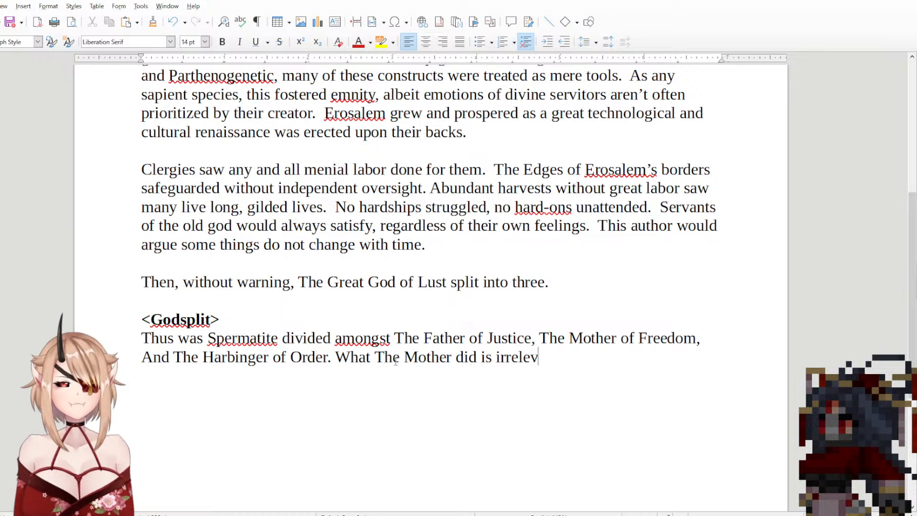
{"action": "type", "text": "ant th"}
{"action": "key", "text": "BackSpace"}
{"action": "type", "text": "o the"}
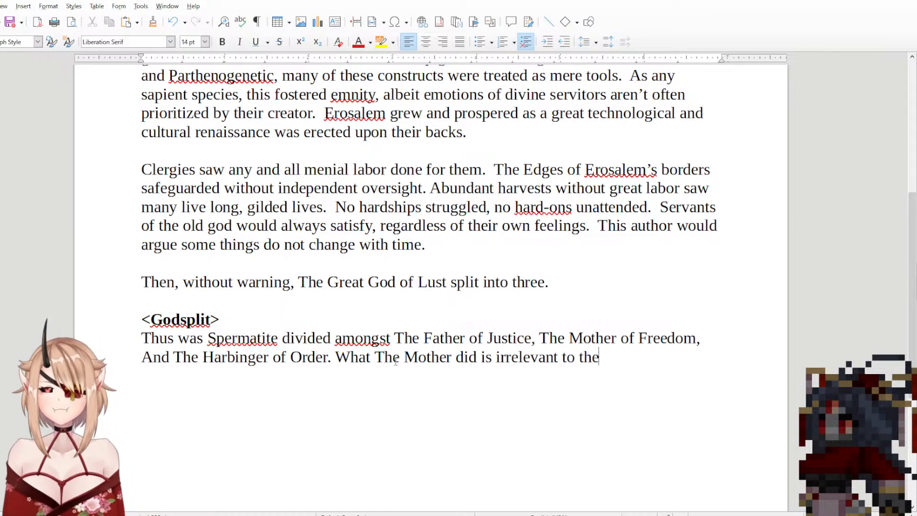
{"action": "type", "text": " const"}
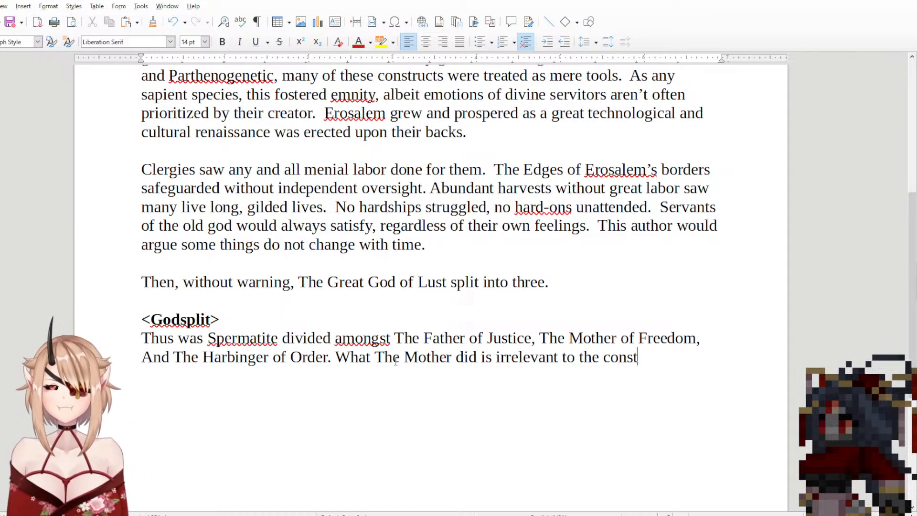
{"action": "type", "text": "ructs of th"}
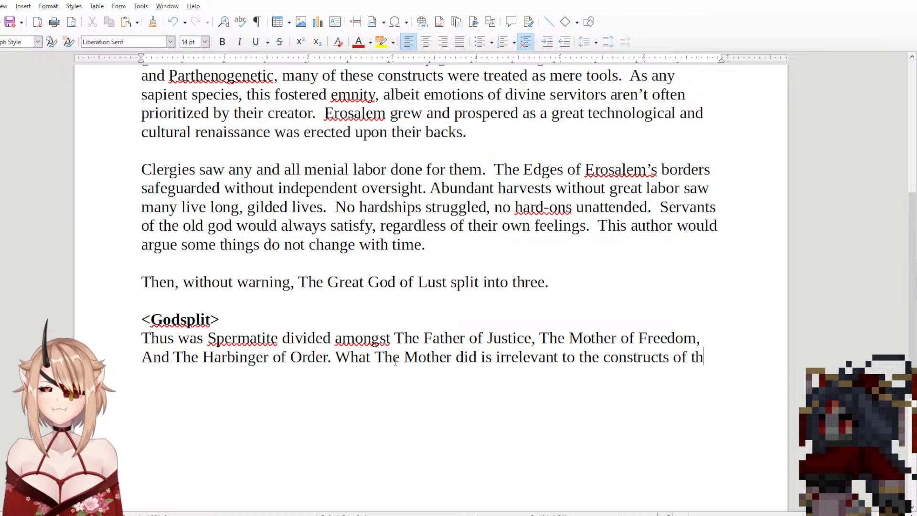
{"action": "type", "text": "is story."}
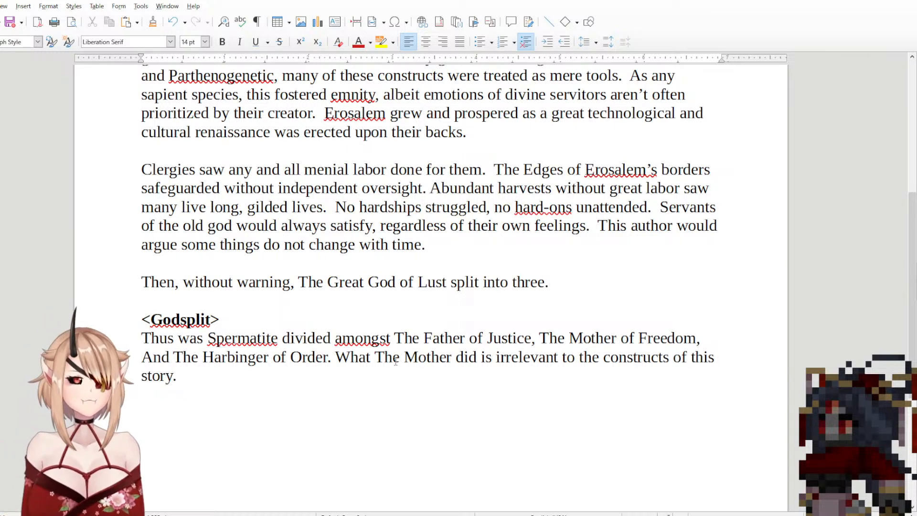
{"action": "type", "text": " However"}
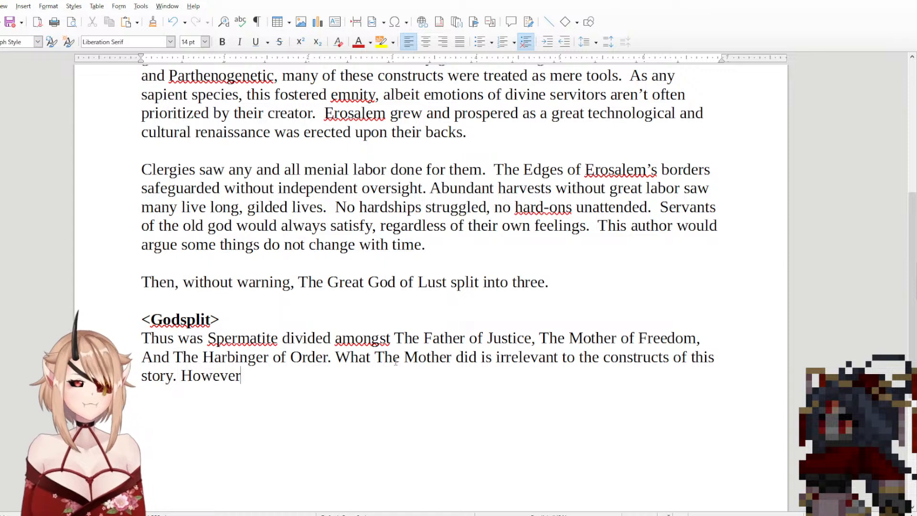
{"action": "key", "text": "BackSpace"}
{"action": "key", "text": "BackSpace"}
{"action": "key", "text": "BackSpace"}
{"action": "key", "text": "BackSpace"}
{"action": "key", "text": "BackSpace"}
{"action": "key", "text": "BackSpace"}
{"action": "key", "text": "BackSpace"}
Step: Begin a third sentence in the <Godsplit> paragraph with "The Father and Harbinger", capitalizing "Father"
{"action": "type", "text": "T"}
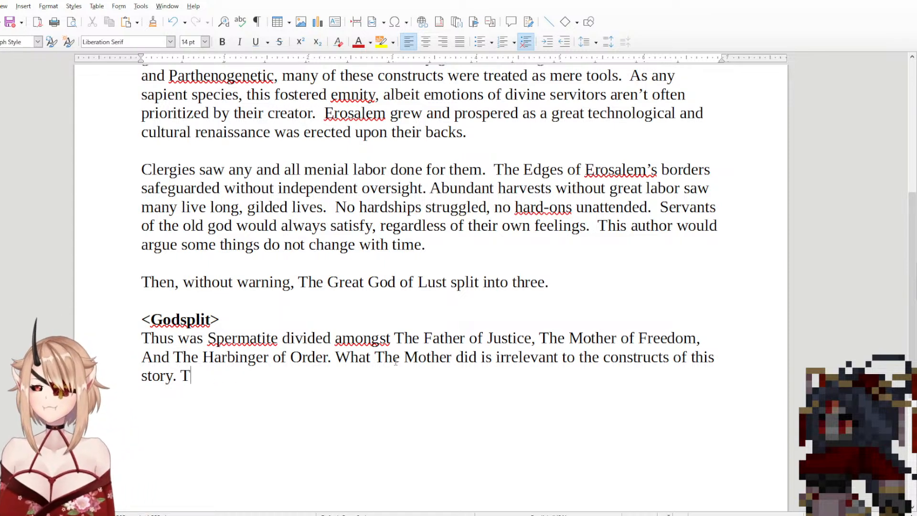
{"action": "type", "text": "he father"}
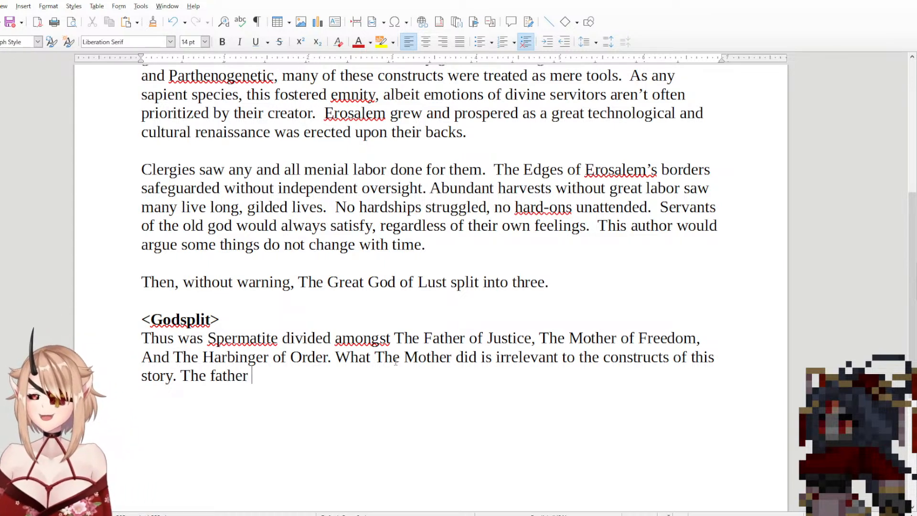
{"action": "key", "text": "BackSpace"}
{"action": "key", "text": "BackSpace"}
{"action": "key", "text": "BackSpace"}
{"action": "key", "text": "BackSpace"}
{"action": "key", "text": "BackSpace"}
{"action": "key", "text": "BackSpace"}
{"action": "key", "text": "BackSpace"}
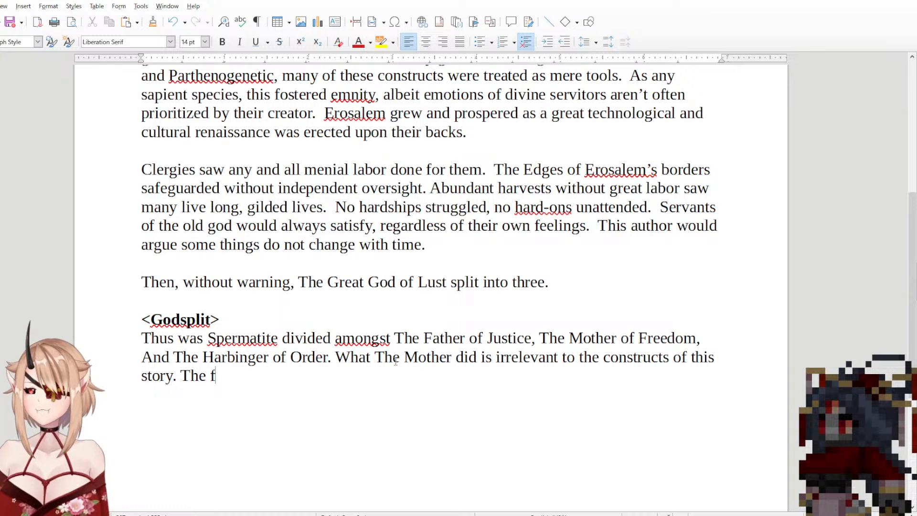
{"action": "type", "text": "Father a"}
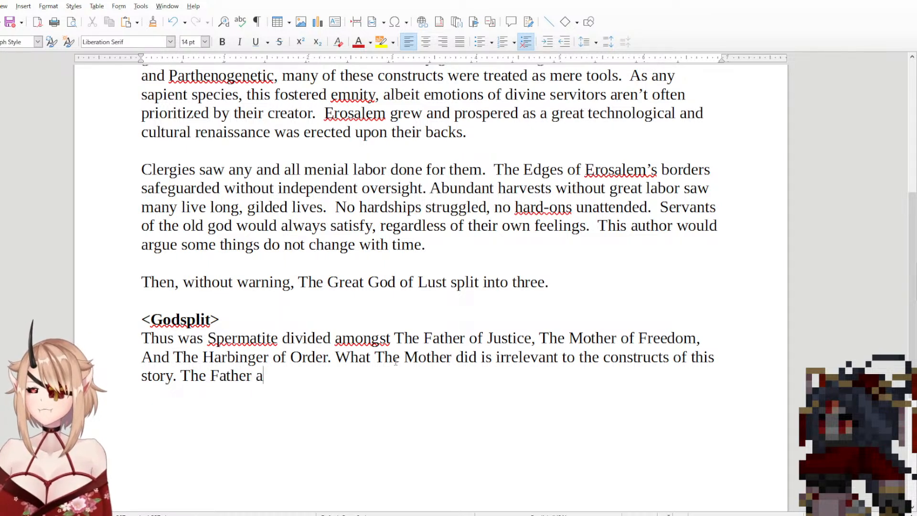
{"action": "type", "text": "nd Harbi"}
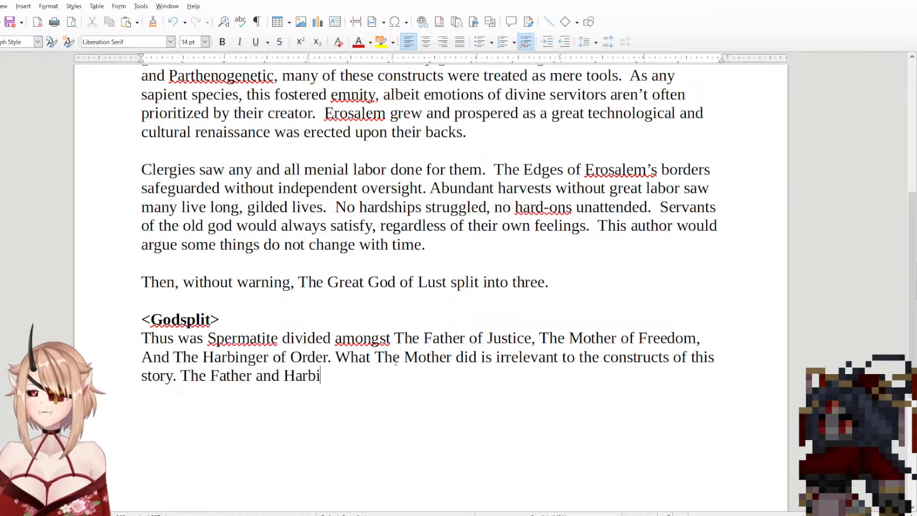
{"action": "type", "text": "nger "}
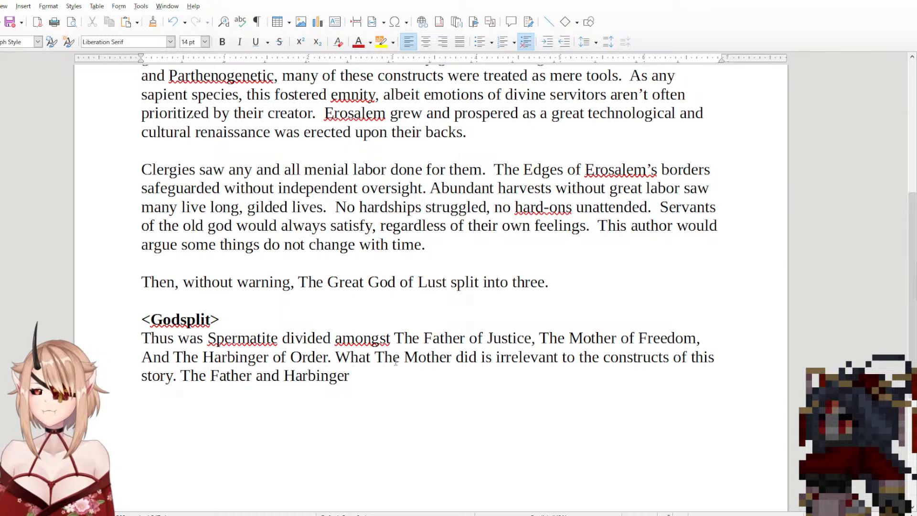
{"action": "type", "text": "however"}
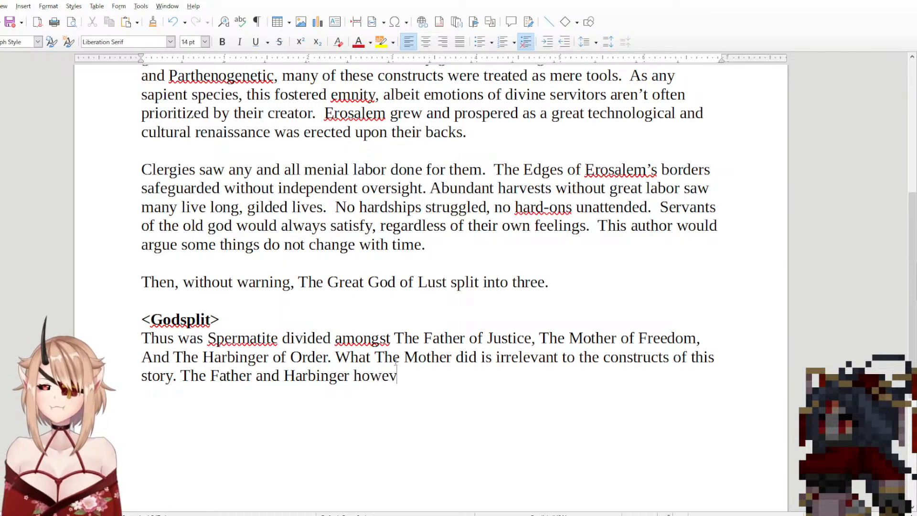
{"action": "key", "text": "BackSpace"}
{"action": "key", "text": "BackSpace"}
{"action": "key", "text": "BackSpace"}
{"action": "key", "text": "BackSpace"}
{"action": "key", "text": "BackSpace"}
{"action": "key", "text": "BackSpace"}
{"action": "key", "text": "BackSpace"}
Step: Continue the sentence after "The Father and Harbinger" with "split the"
{"action": "type", "text": "s"}
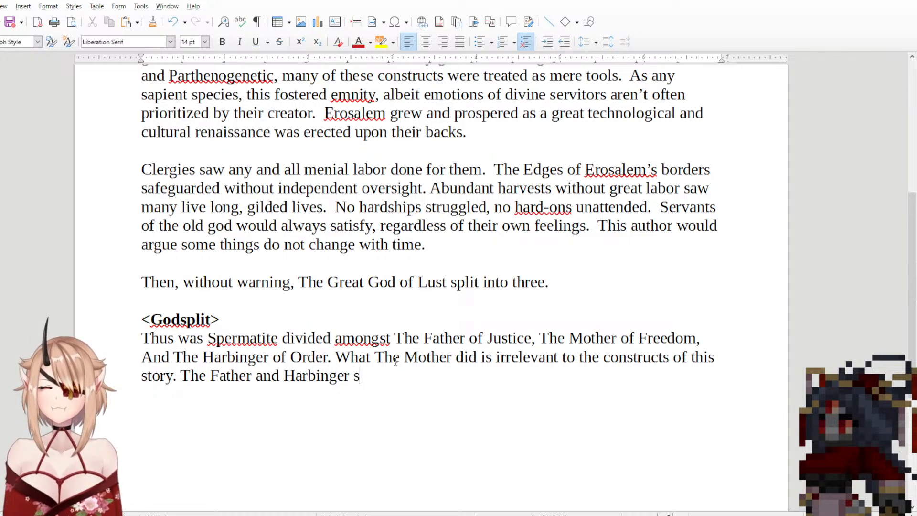
{"action": "type", "text": "plit the co"}
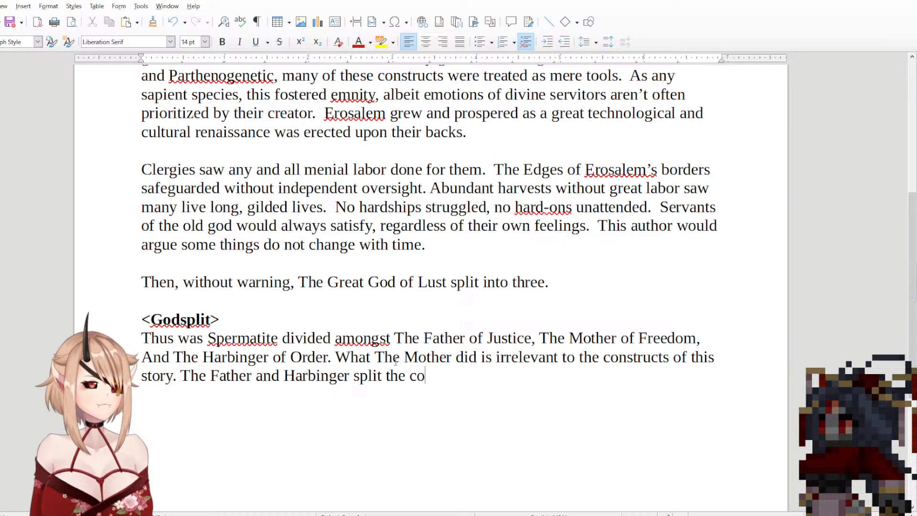
{"action": "type", "text": "nstruc"}
{"action": "key", "text": "BackSpace"}
{"action": "key", "text": "BackSpace"}
{"action": "key", "text": "BackSpace"}
{"action": "key", "text": "BackSpace"}
{"action": "key", "text": "BackSpace"}
{"action": "key", "text": "BackSpace"}
{"action": "key", "text": "BackSpace"}
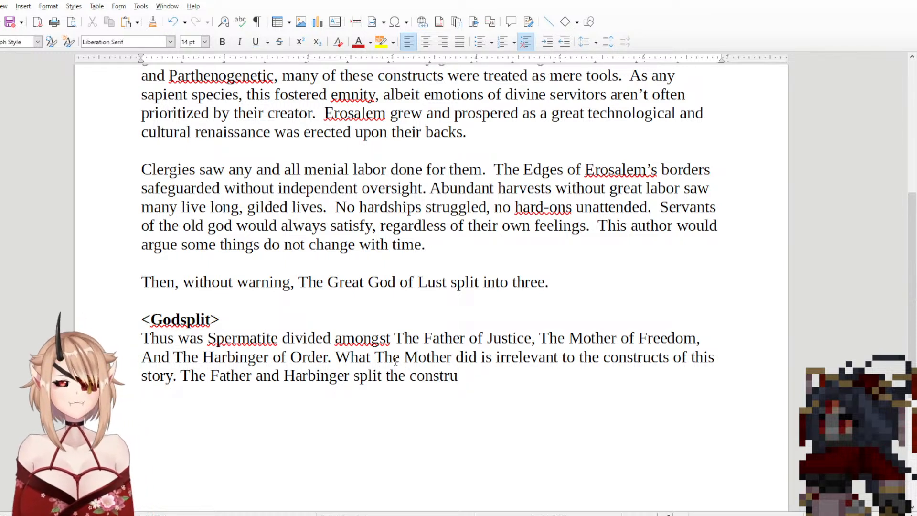
{"action": "key", "text": "BackSpace"}
Step: Add the word "living" in lowercase after "split the" in the third <Godsplit> sentence
{"action": "type", "text": "Liv"}
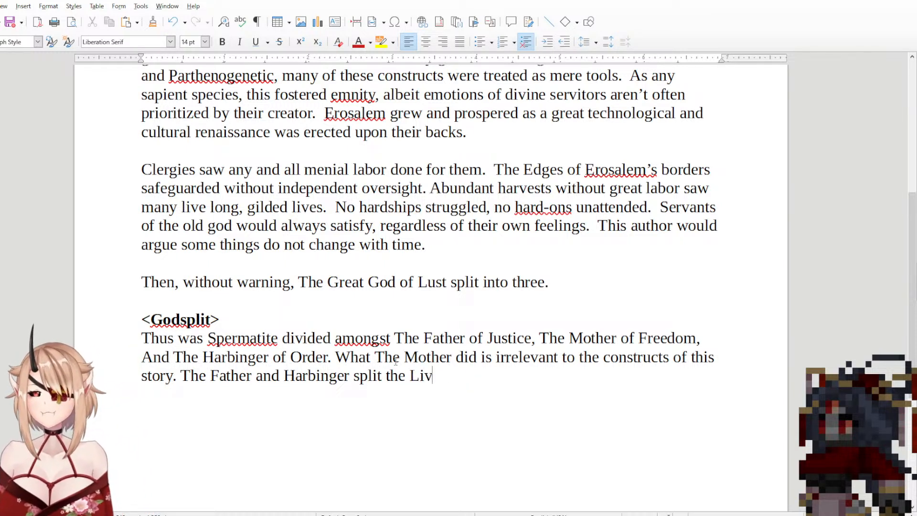
{"action": "type", "text": "ing Co"}
{"action": "key", "text": "BackSpace"}
{"action": "key", "text": "BackSpace"}
{"action": "key", "text": "BackSpace"}
{"action": "key", "text": "BackSpace"}
{"action": "key", "text": "BackSpace"}
{"action": "key", "text": "BackSpace"}
{"action": "key", "text": "BackSpace"}
{"action": "key", "text": "BackSpace"}
{"action": "key", "text": "BackSpace"}
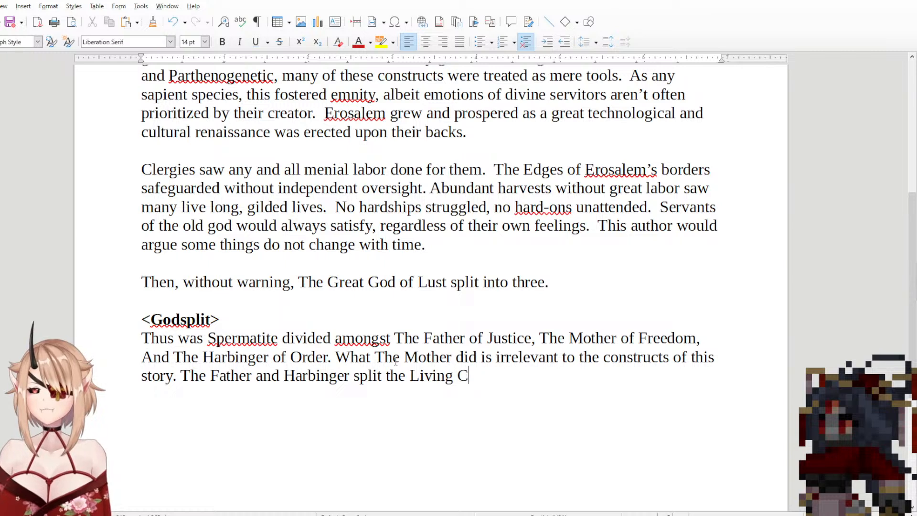
{"action": "type", "text": "live"}
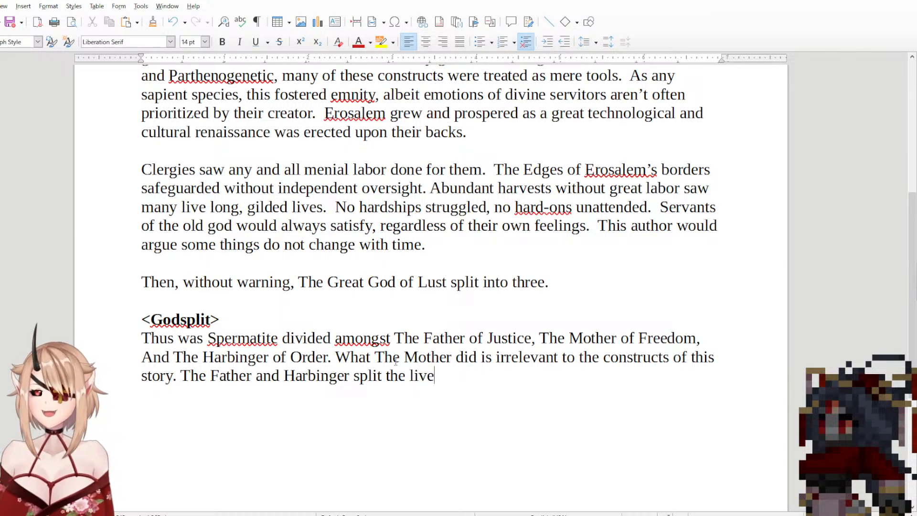
{"action": "key", "text": "BackSpace"}
{"action": "type", "text": "ing"}
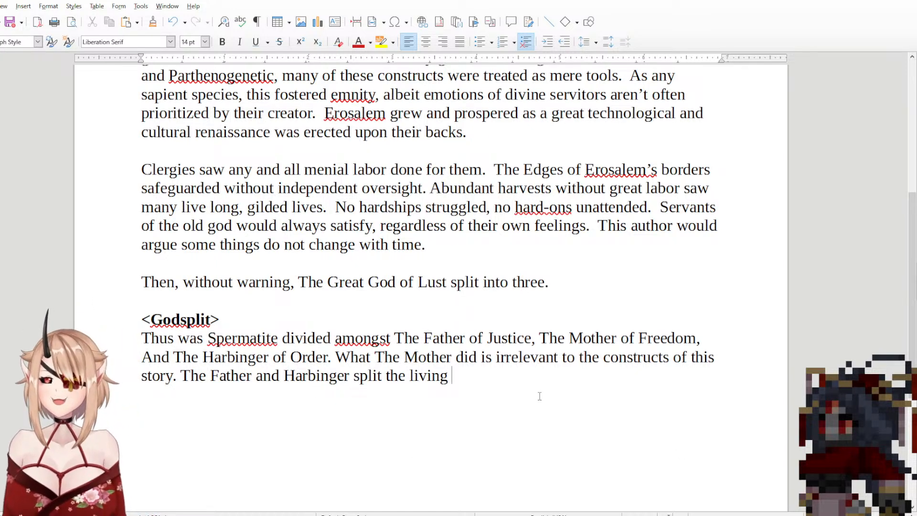
Step: Add "constructs" in lowercase after "split the living" in the third <Godsplit> sentence
{"action": "type", "text": "Co"}
{"action": "key", "text": "BackSpace"}
{"action": "key", "text": "BackSpace"}
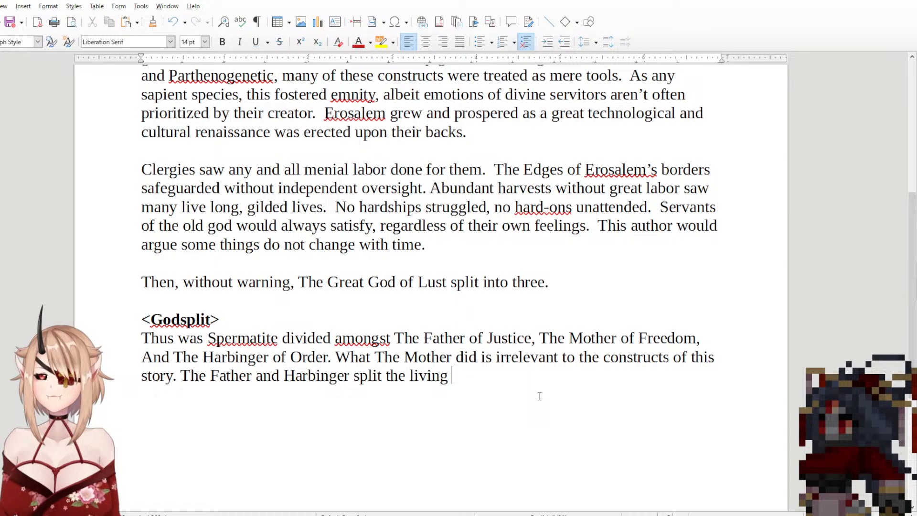
{"action": "type", "text": "construct"}
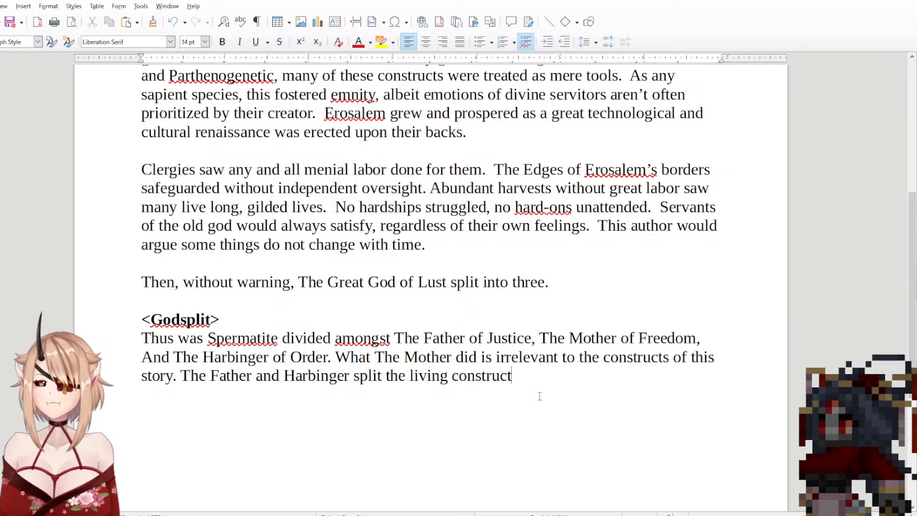
{"action": "type", "text": "s, wit"}
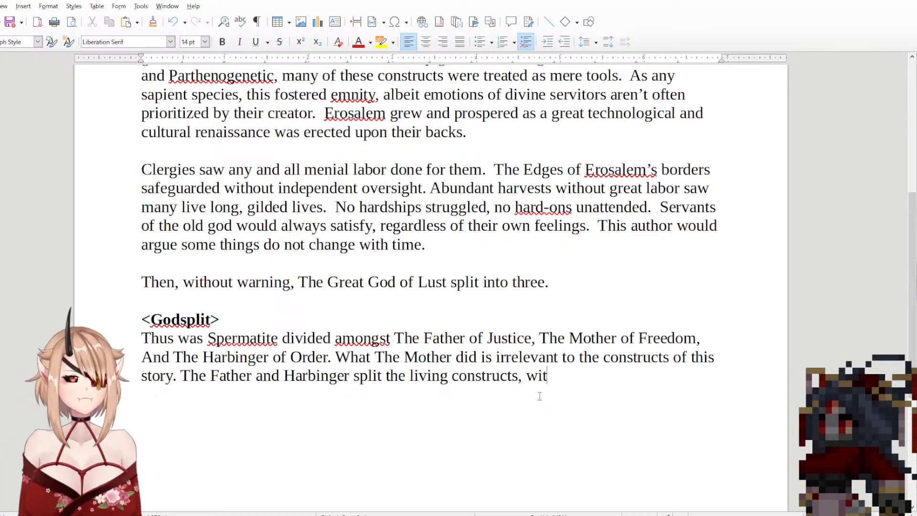
{"action": "type", "text": "h T"}
Step: Try continuing the third <Godsplit> sentence with ", with the father settling for the lesser amount as"
{"action": "key", "text": "BackSpace"}
{"action": "type", "text": "the fa"}
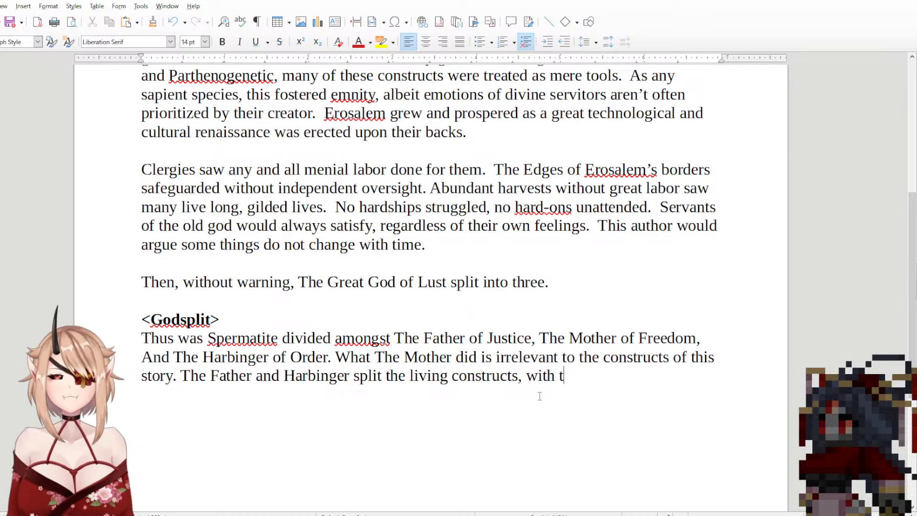
{"action": "type", "text": "ther"}
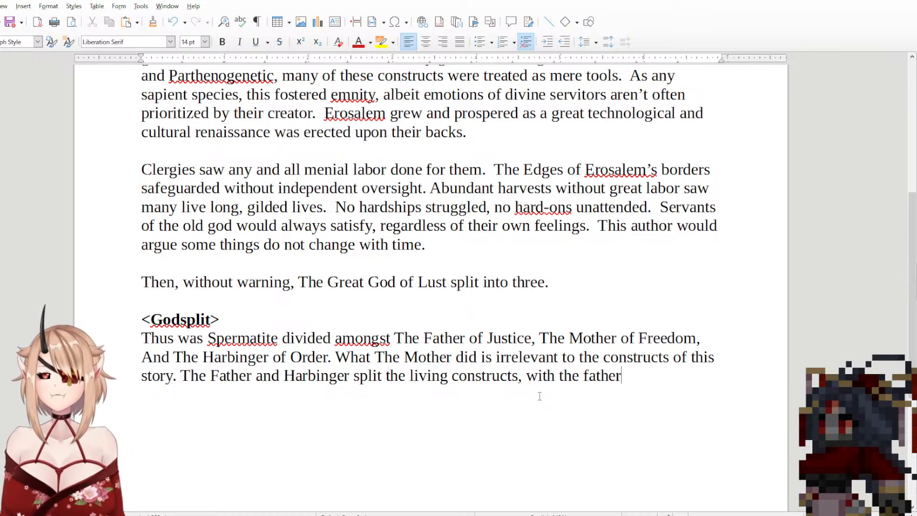
{"action": "type", "text": " settli"}
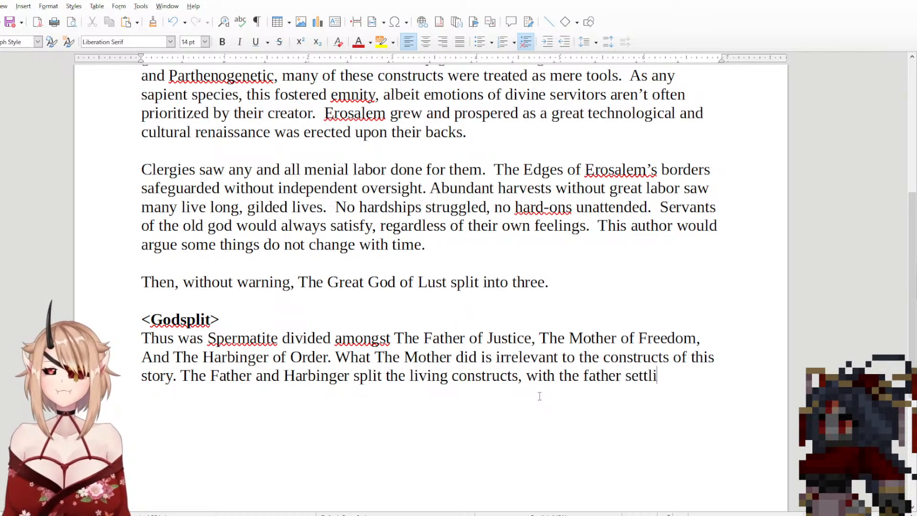
{"action": "type", "text": "ng for the"}
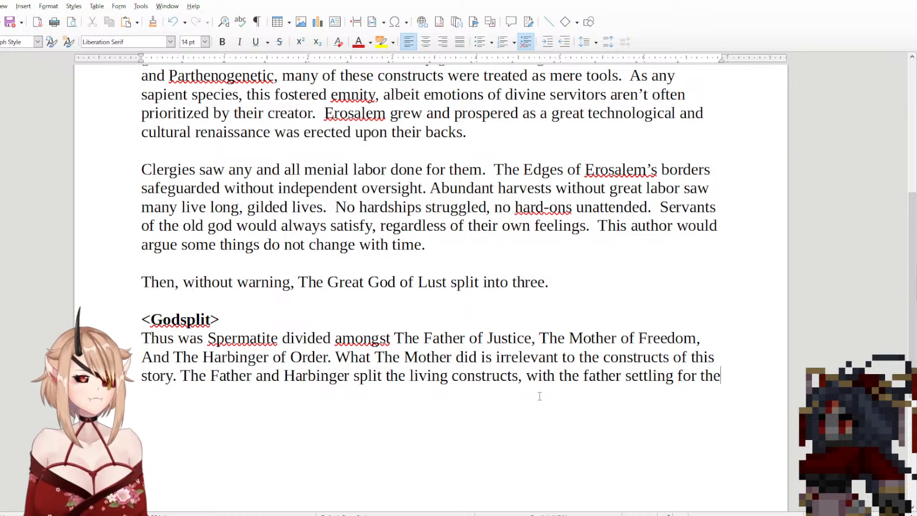
{"action": "type", "text": " lesser "}
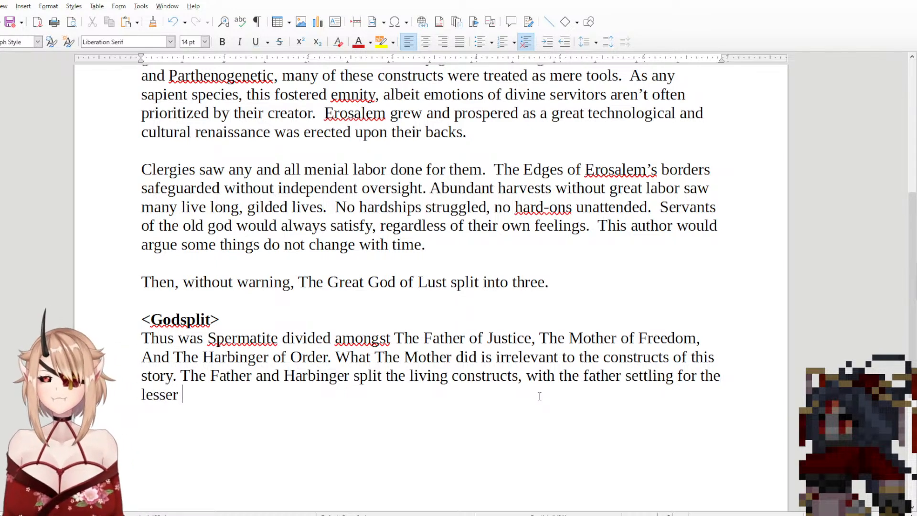
{"action": "type", "text": "amount as"}
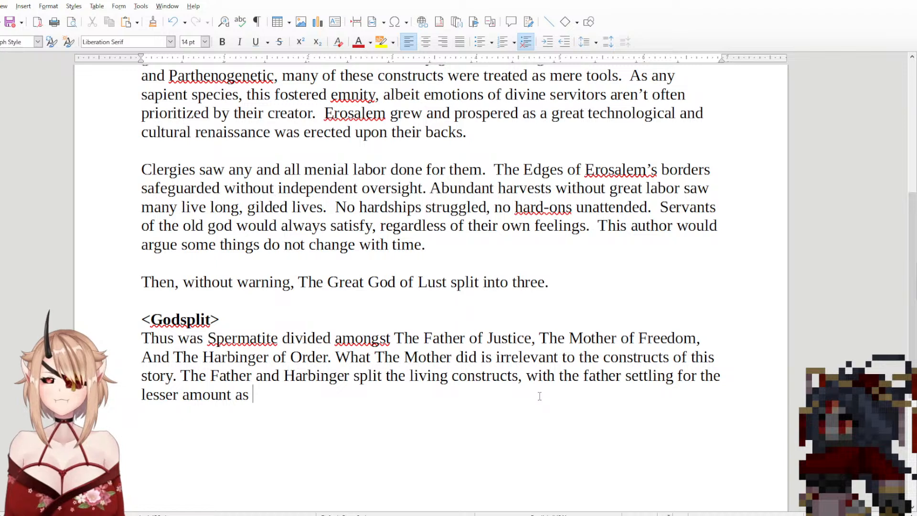
Step: Replace the clause about the father settling for the lesser amount with "between each other." to end the sentence
{"action": "left_click_drag", "start_coordinate": [545, 396], "coordinate": [519, 377]}
{"action": "type", "text": "among"}
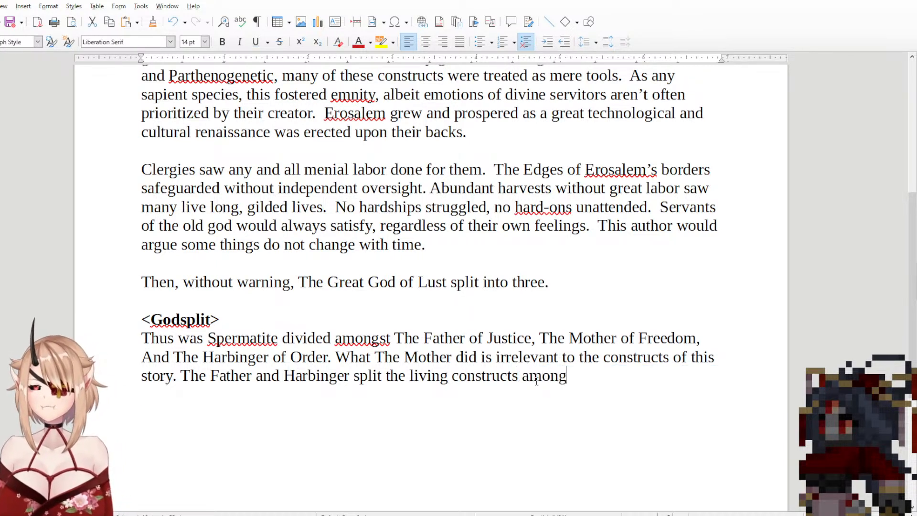
{"action": "type", "text": "st themselves"}
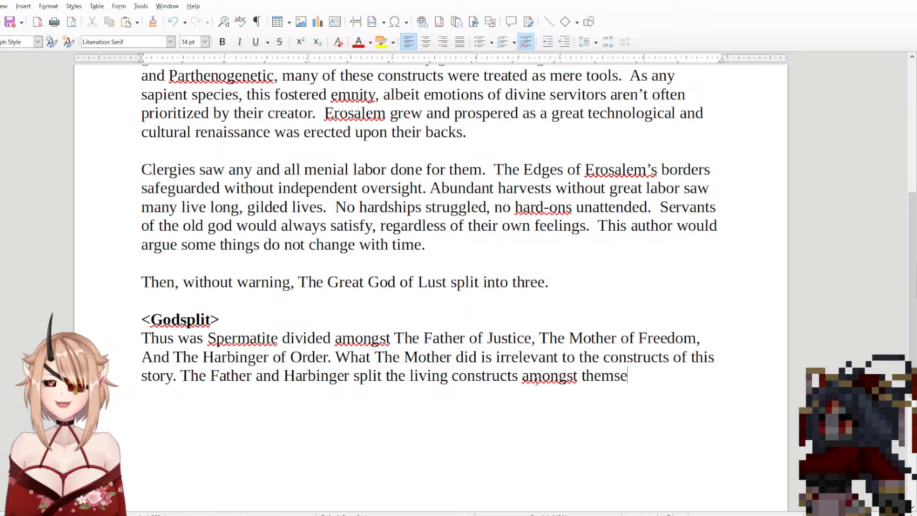
{"action": "key", "text": "BackSpace"}
{"action": "key", "text": "BackSpace"}
{"action": "key", "text": "BackSpace"}
{"action": "key", "text": "BackSpace"}
{"action": "key", "text": "BackSpace"}
{"action": "key", "text": "BackSpace"}
{"action": "key", "text": "BackSpace"}
{"action": "key", "text": "BackSpace"}
{"action": "key", "text": "BackSpace"}
{"action": "key", "text": "BackSpace"}
{"action": "key", "text": "BackSpace"}
{"action": "key", "text": "BackSpace"}
{"action": "key", "text": "BackSpace"}
{"action": "key", "text": "BackSpace"}
{"action": "key", "text": "BackSpace"}
{"action": "key", "text": "BackSpace"}
{"action": "key", "text": "BackSpace"}
{"action": "key", "text": "BackSpace"}
{"action": "key", "text": "BackSpace"}
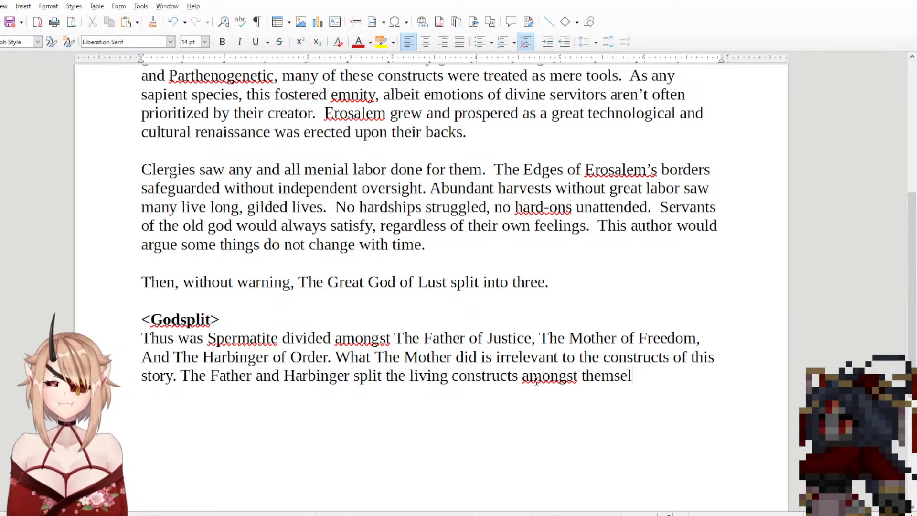
{"action": "type", "text": "b"}
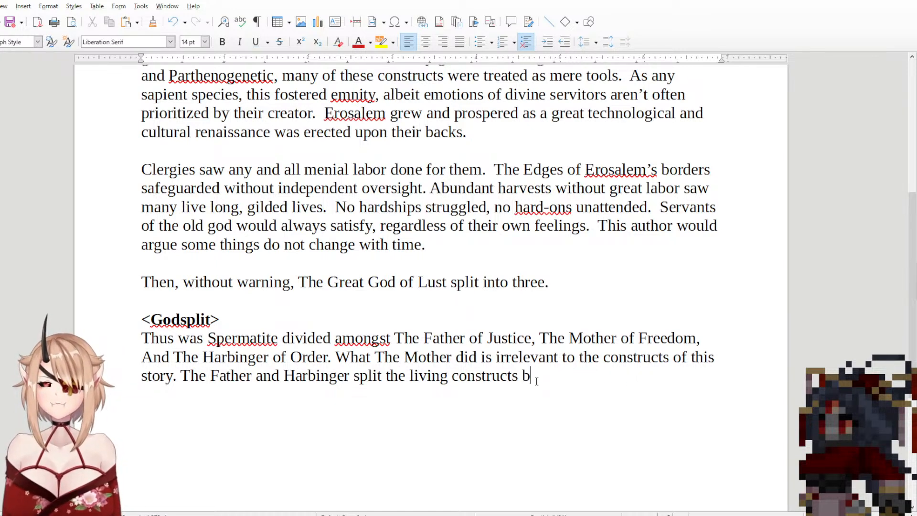
{"action": "type", "text": "etween each"}
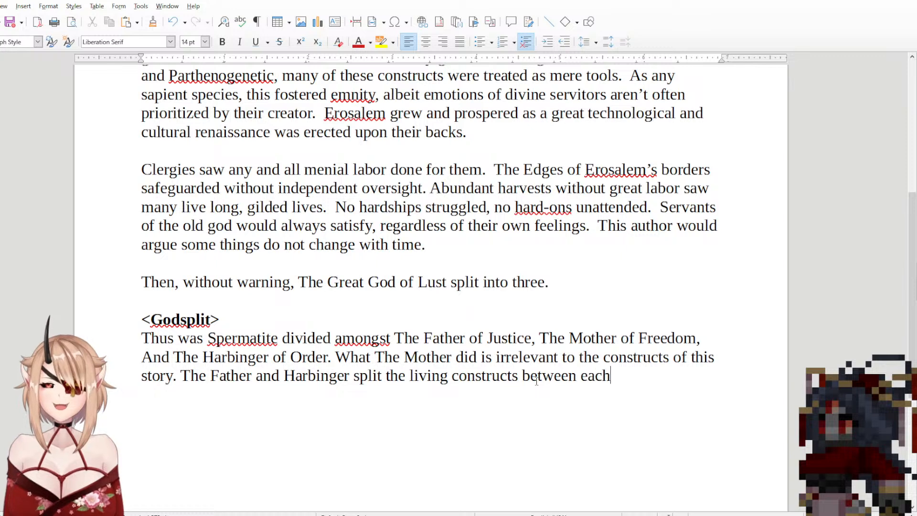
{"action": "type", "text": " other."}
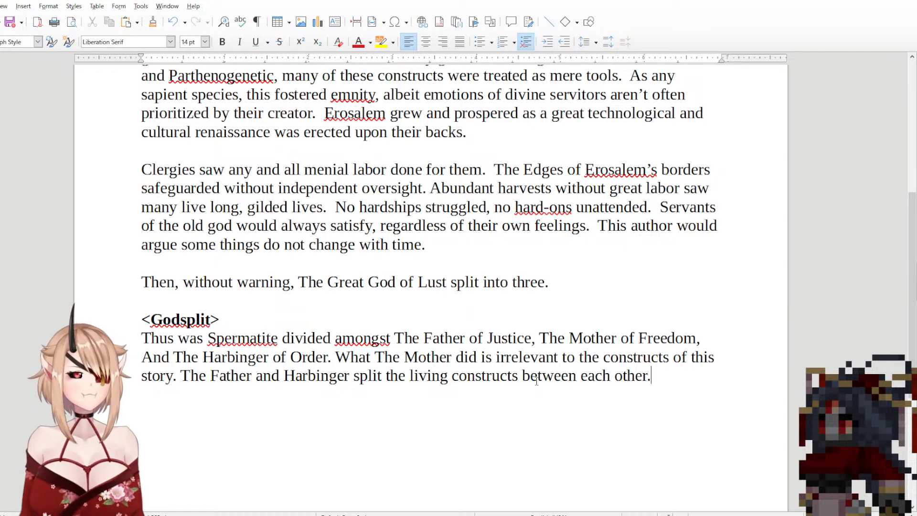
{"action": "type", "text": " Ma"}
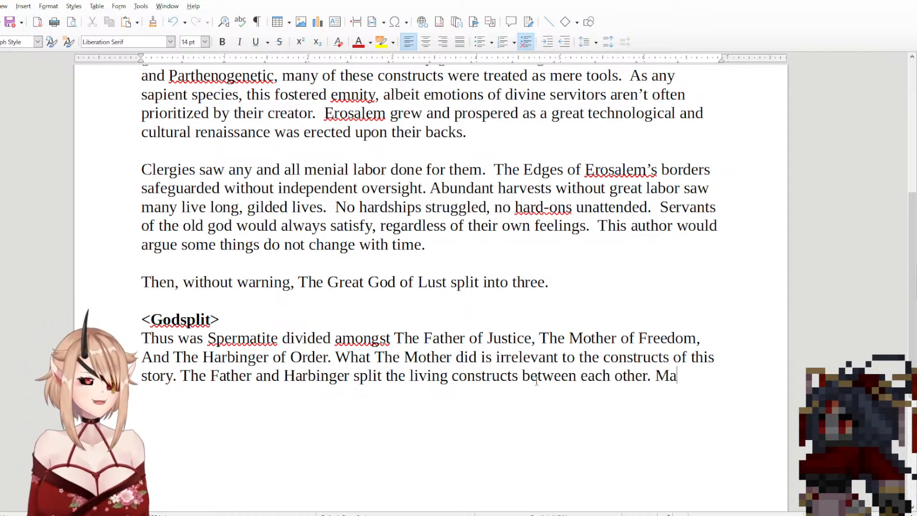
{"action": "type", "text": "ny constructs"}
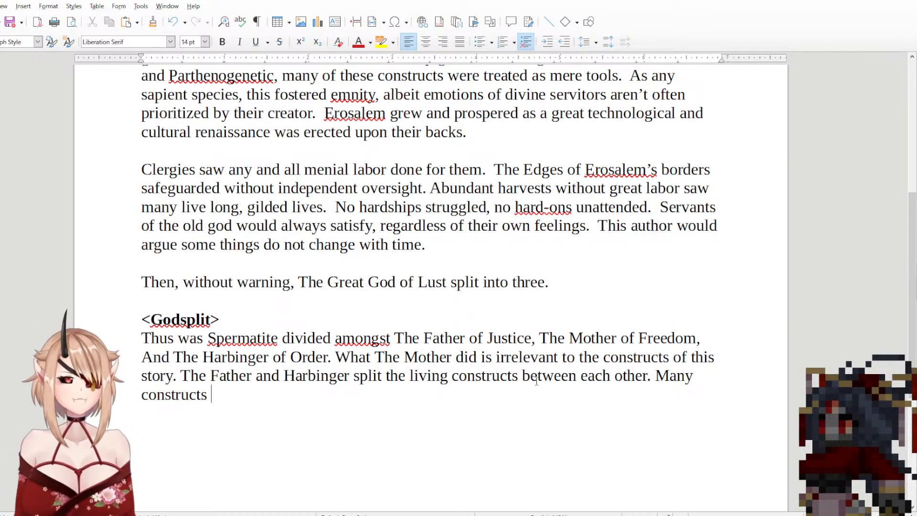
{"action": "type", "text": " were abs"}
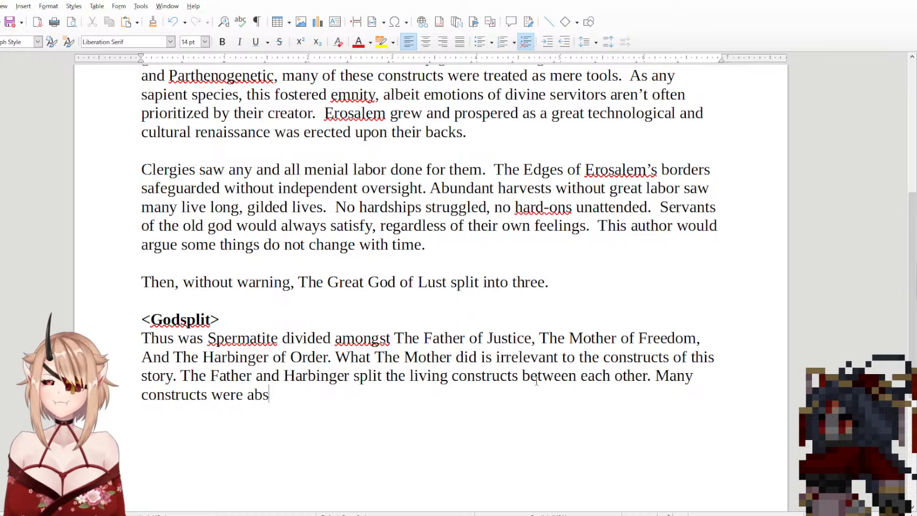
Step: Begin a fourth sentence in the <Godsplit> paragraph with "Many constructs were able"
{"action": "key", "text": "BackSpace"}
{"action": "type", "text": "le"}
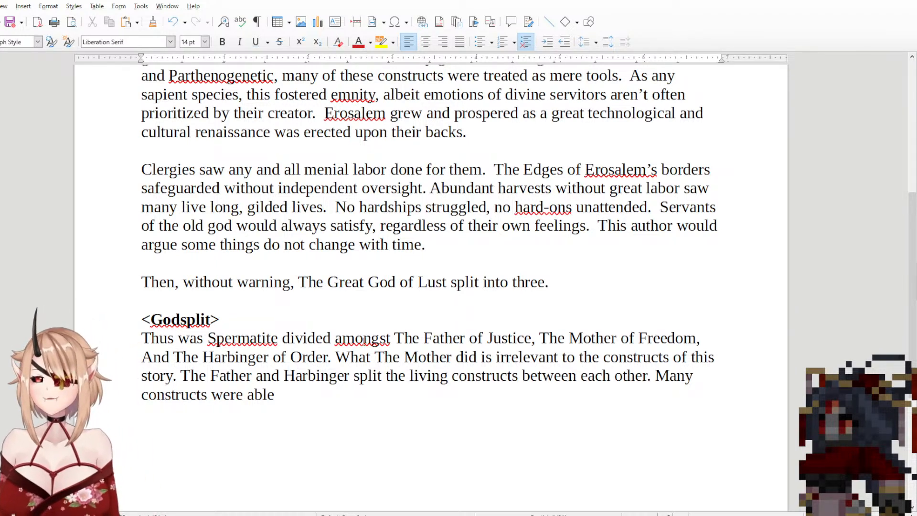
Step: Continue the sentence after "Many constructs were able" with "to find eternal peace in"
{"action": "type", "text": "to find "}
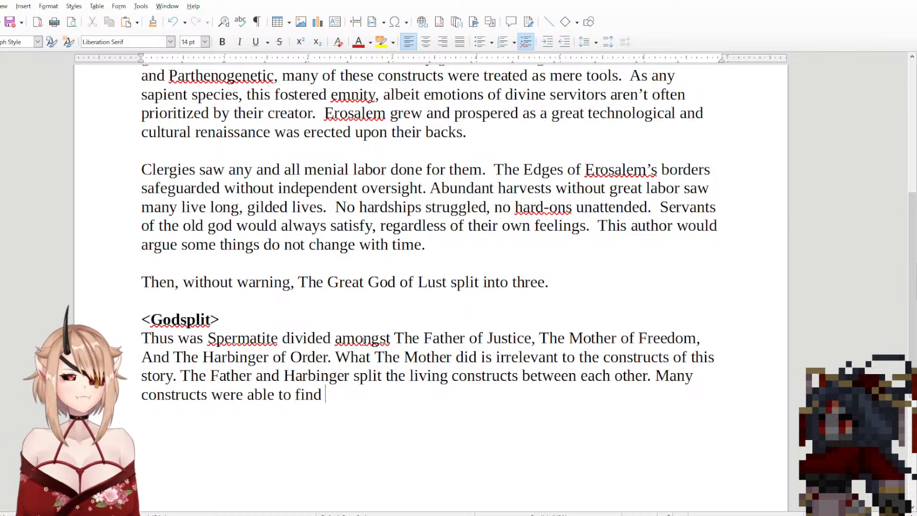
{"action": "type", "text": "eternal pi"}
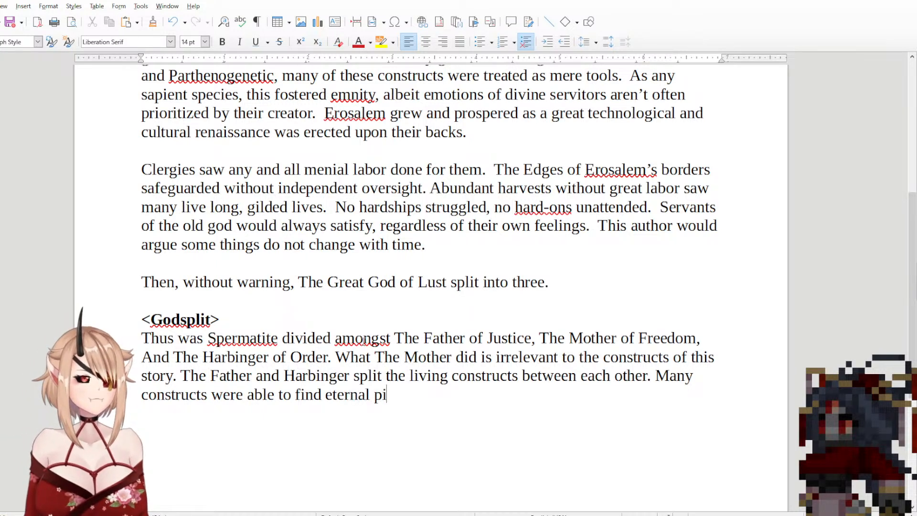
{"action": "type", "text": "ec"}
{"action": "key", "text": "BackSpace"}
{"action": "key", "text": "BackSpace"}
{"action": "key", "text": "BackSpace"}
{"action": "type", "text": "eac"}
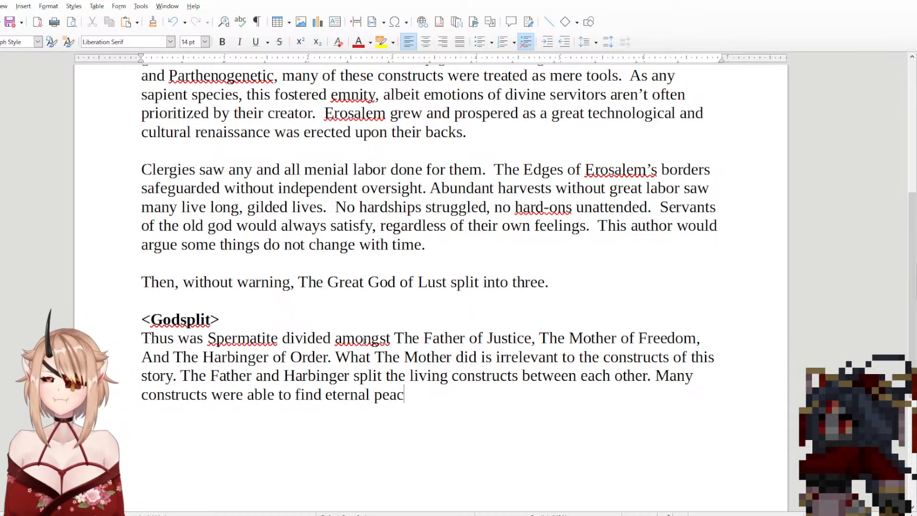
{"action": "type", "text": "e in be"}
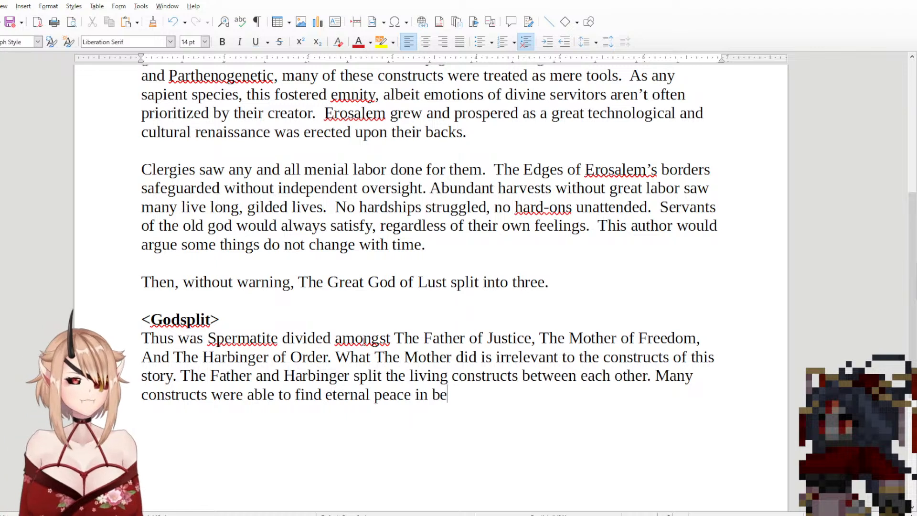
{"action": "type", "text": "coming"}
Step: Try the word "becoming" after "eternal peace in" and remove it again
{"action": "key", "text": "BackSpace"}
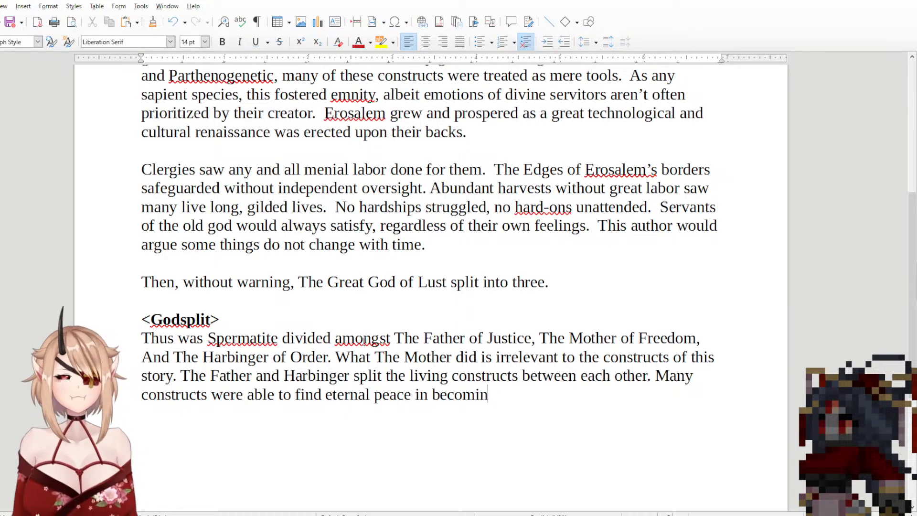
{"action": "key", "text": "BackSpace"}
{"action": "key", "text": "BackSpace"}
{"action": "key", "text": "BackSpace"}
{"action": "key", "text": "BackSpace"}
{"action": "key", "text": "BackSpace"}
{"action": "key", "text": "BackSpace"}
{"action": "key", "text": "BackSpace"}
{"action": "key", "text": "BackSpace"}
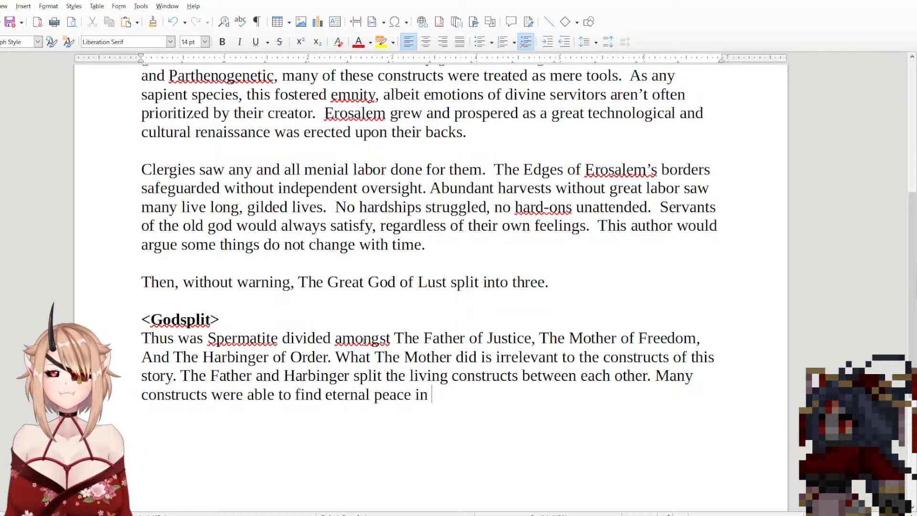
Step: Try the wording "the temporary" after "eternal peace in" in the fourth <Godsplit> sentence
{"action": "type", "text": "the eg"}
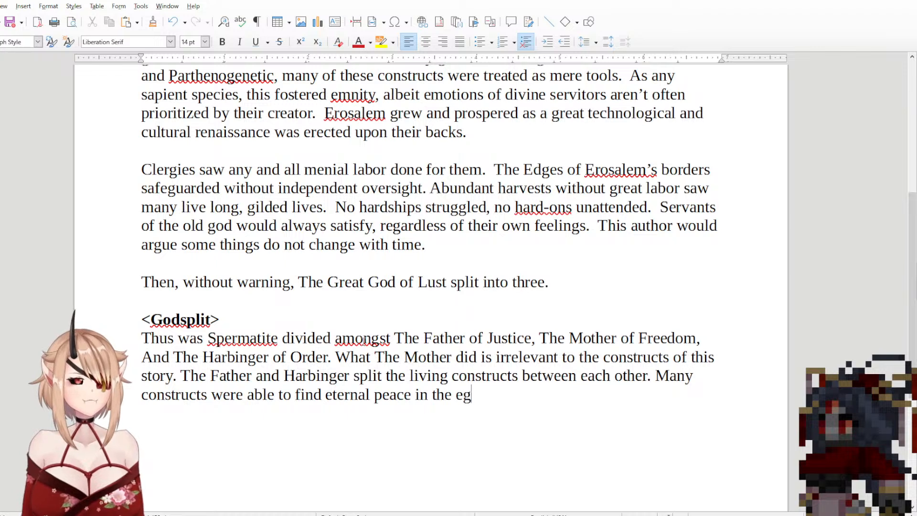
{"action": "type", "text": "o"}
{"action": "key", "text": "BackSpace"}
{"action": "key", "text": "BackSpace"}
{"action": "key", "text": "BackSpace"}
{"action": "type", "text": "tem"}
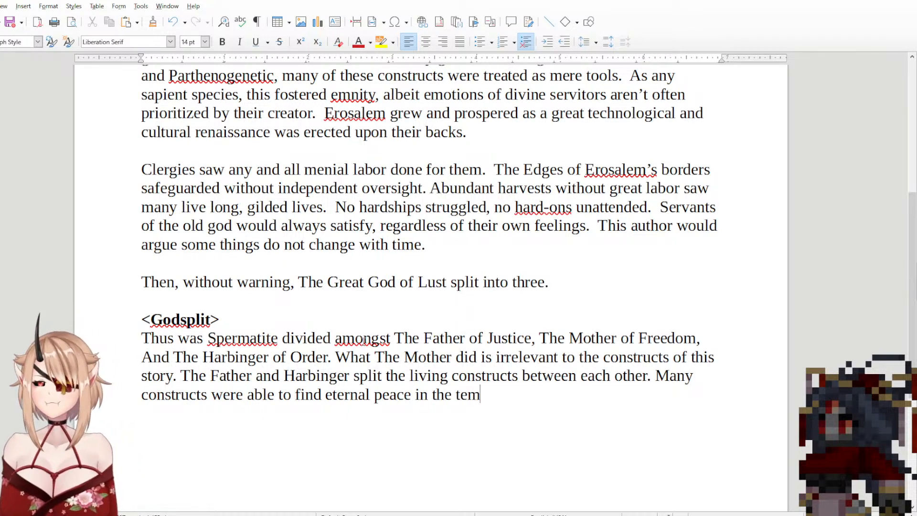
{"action": "type", "text": "porary e"}
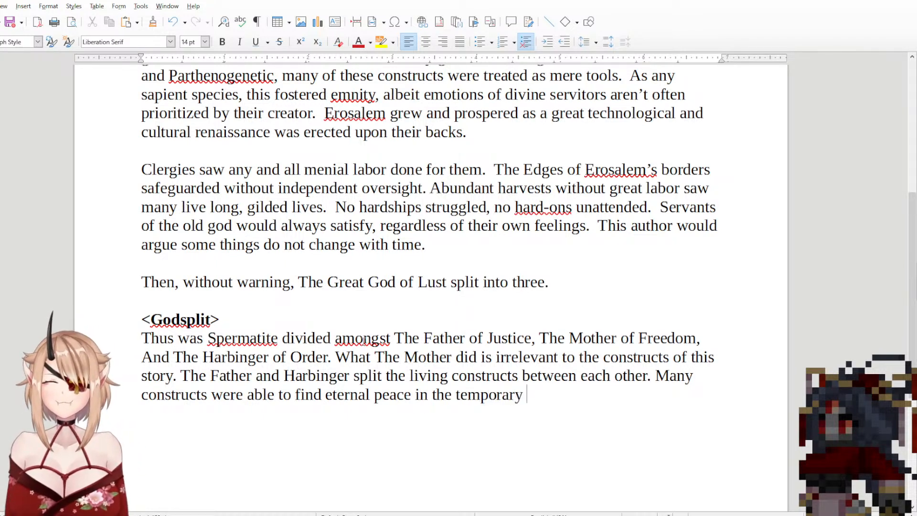
{"action": "key", "text": "BackSpace"}
{"action": "key", "text": "BackSpace"}
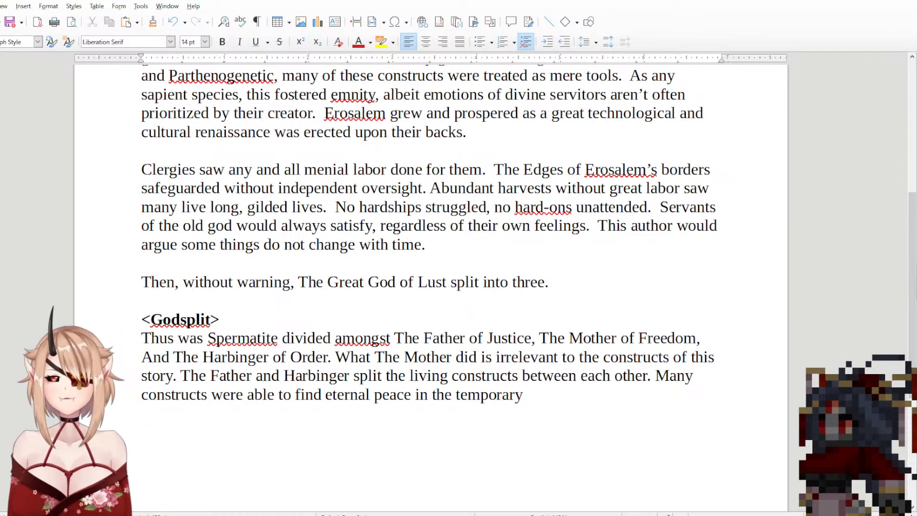
Step: Replace "in the temporary" after "eternal peace" with "when the father"
{"action": "left_click", "coordinate": [448, 401], "text": "shift"}
{"action": "left_click", "coordinate": [408, 395], "text": "shift"}
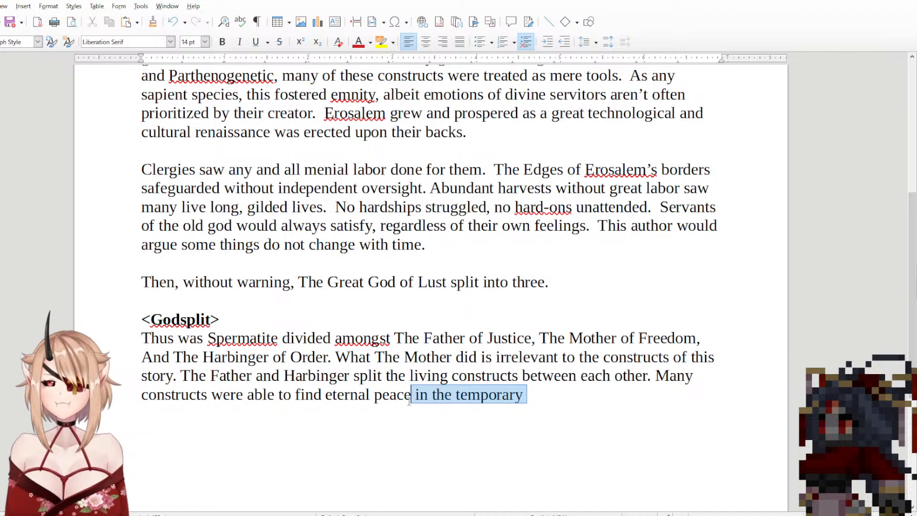
{"action": "left_click", "coordinate": [414, 395], "text": "shift"}
{"action": "key", "text": "BackSpace"}
{"action": "type", "text": "when th"}
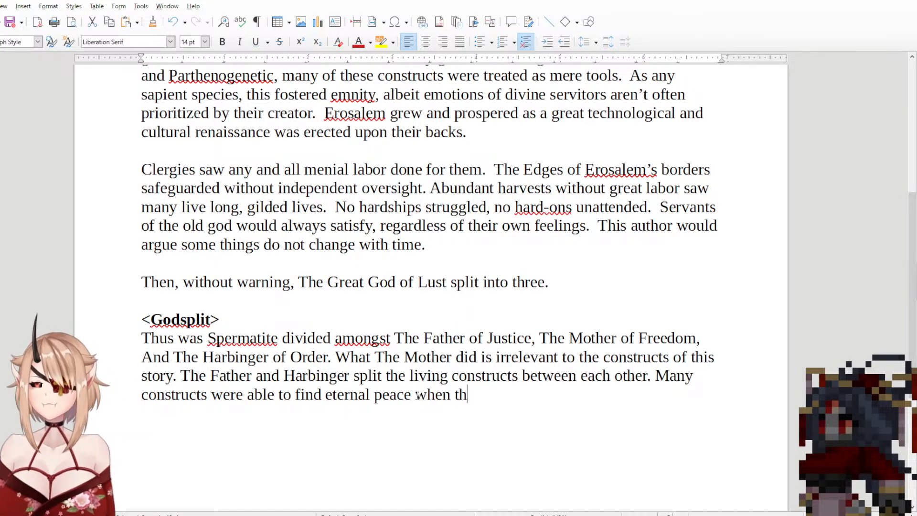
{"action": "type", "text": "e father"}
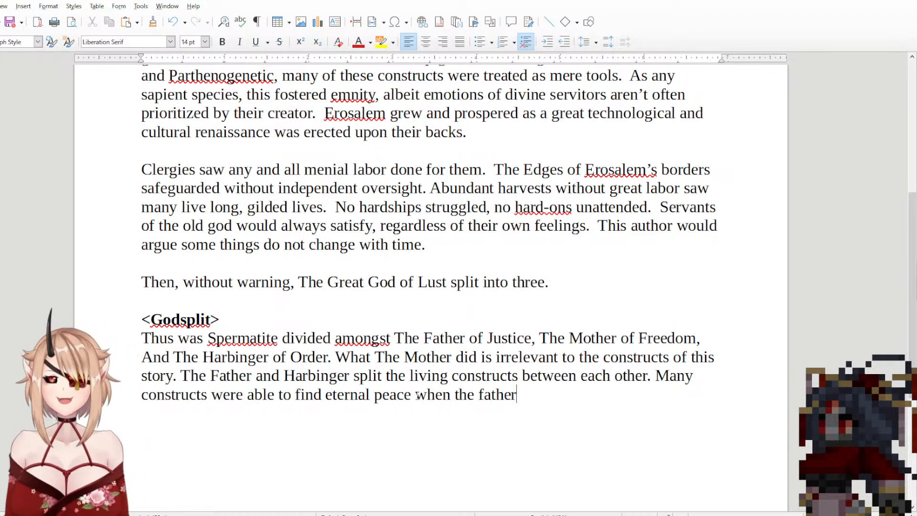
{"action": "left_click_drag", "start_coordinate": [549, 282], "coordinate": [273, 170]}
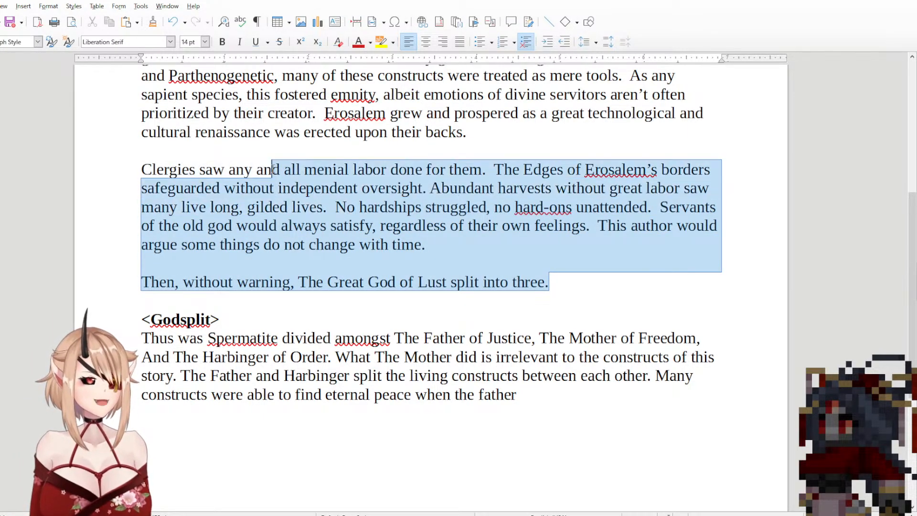
{"action": "left_click", "coordinate": [273, 170]}
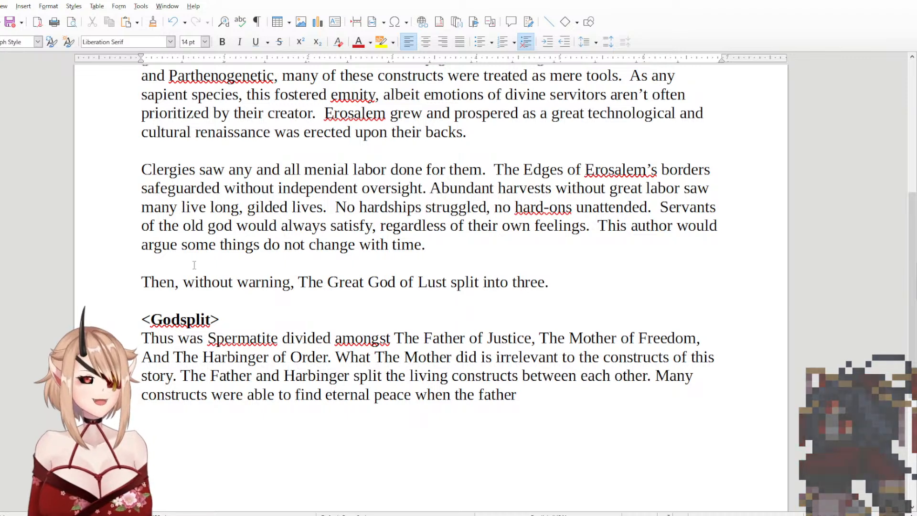
{"action": "mouse_move", "coordinate": [531, 338]}
{"action": "left_mouse_down"}
{"action": "mouse_move", "coordinate": [662, 358]}
{"action": "mouse_move", "coordinate": [705, 340]}
{"action": "mouse_move", "coordinate": [540, 344]}
{"action": "mouse_move", "coordinate": [536, 333]}
{"action": "left_mouse_up"}
{"action": "left_click", "coordinate": [705, 340]}
{"action": "left_click", "coordinate": [536, 334]}
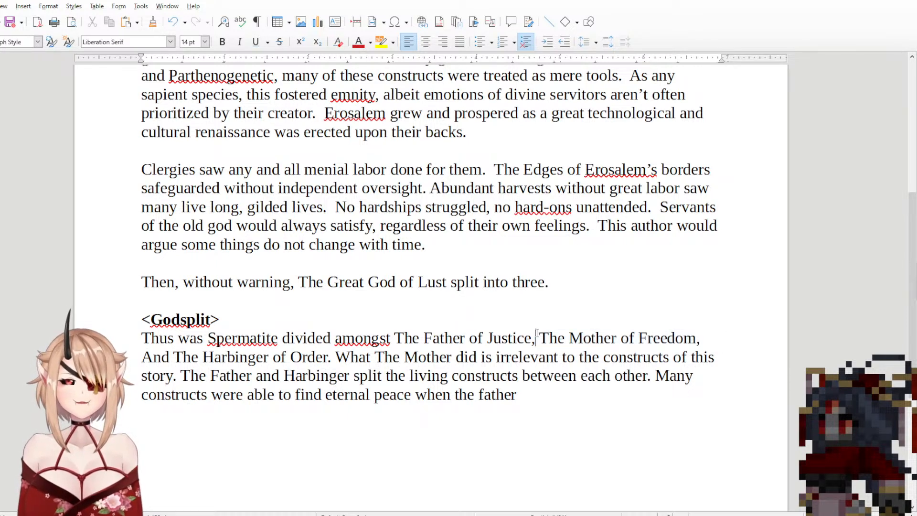
Step: Complete the sentence after "when the father" with "quelled their minds for a time."
{"action": "left_click", "coordinate": [576, 397]}
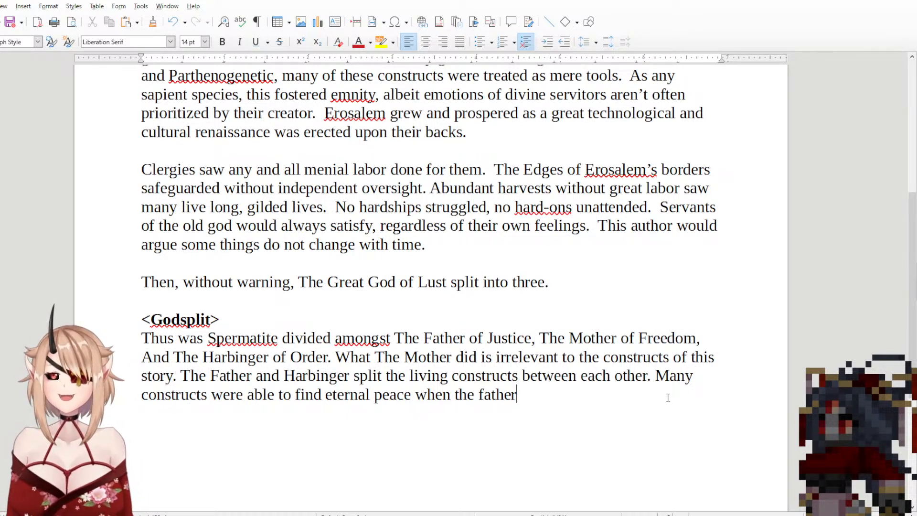
{"action": "type", "text": "quelled "}
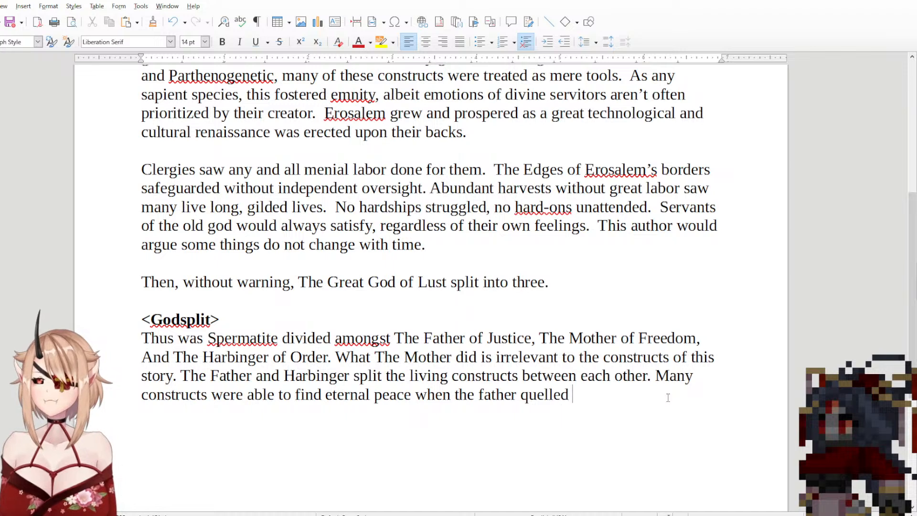
{"action": "type", "text": "their "}
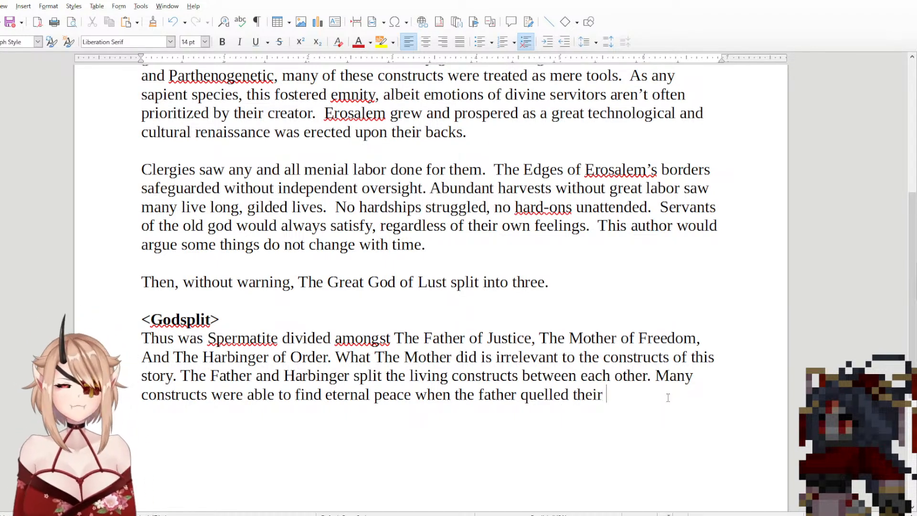
{"action": "type", "text": "minds for a time."}
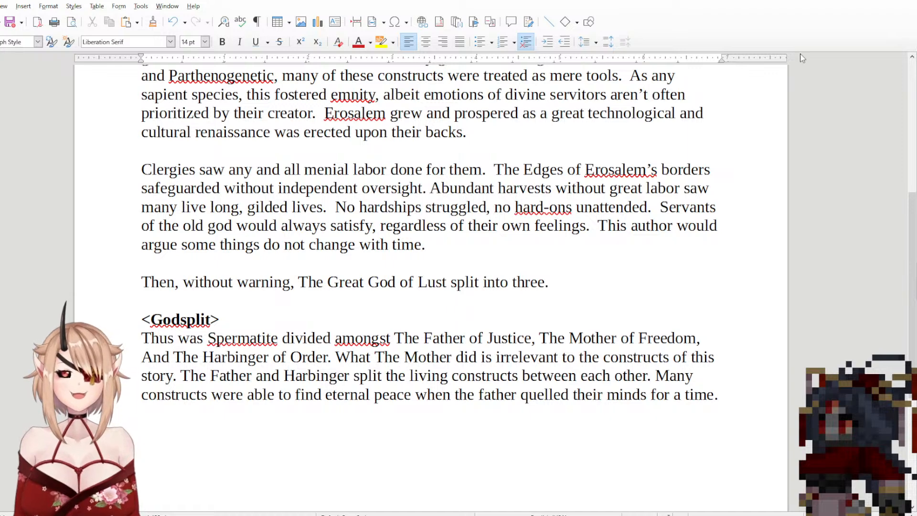
Step: Review the three deity names, from The Father of Justice to The Harbinger of Order, in the first <Godsplit> sentence
{"action": "mouse_move", "coordinate": [404, 338]}
{"action": "left_mouse_down"}
{"action": "mouse_move", "coordinate": [672, 373]}
{"action": "mouse_move", "coordinate": [224, 319]}
{"action": "mouse_move", "coordinate": [531, 339]}
{"action": "mouse_move", "coordinate": [220, 320]}
{"action": "mouse_move", "coordinate": [507, 339]}
{"action": "mouse_move", "coordinate": [483, 376]}
{"action": "mouse_move", "coordinate": [222, 319]}
{"action": "mouse_move", "coordinate": [425, 351]}
{"action": "mouse_move", "coordinate": [418, 339]}
{"action": "mouse_move", "coordinate": [386, 339]}
{"action": "mouse_move", "coordinate": [405, 338]}
{"action": "left_mouse_up"}
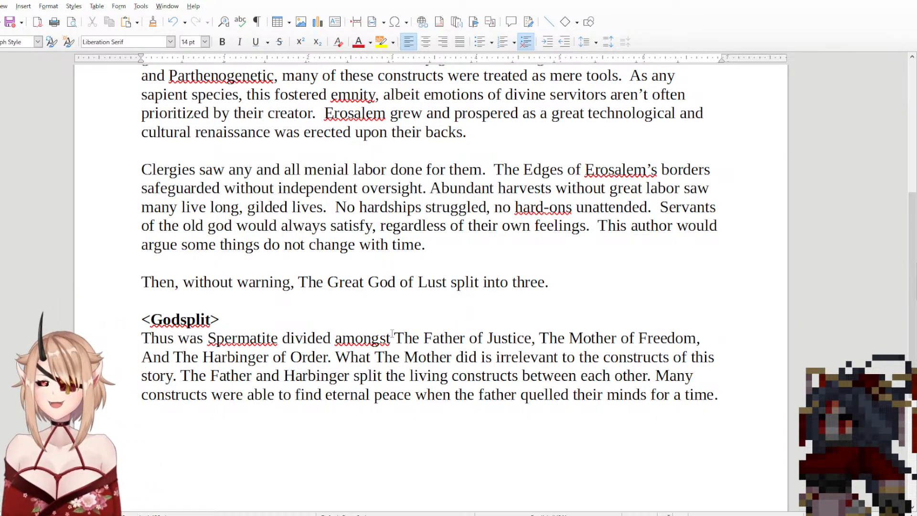
{"action": "left_click_drag", "start_coordinate": [392, 338], "coordinate": [532, 338]}
{"action": "left_click", "coordinate": [532, 337]}
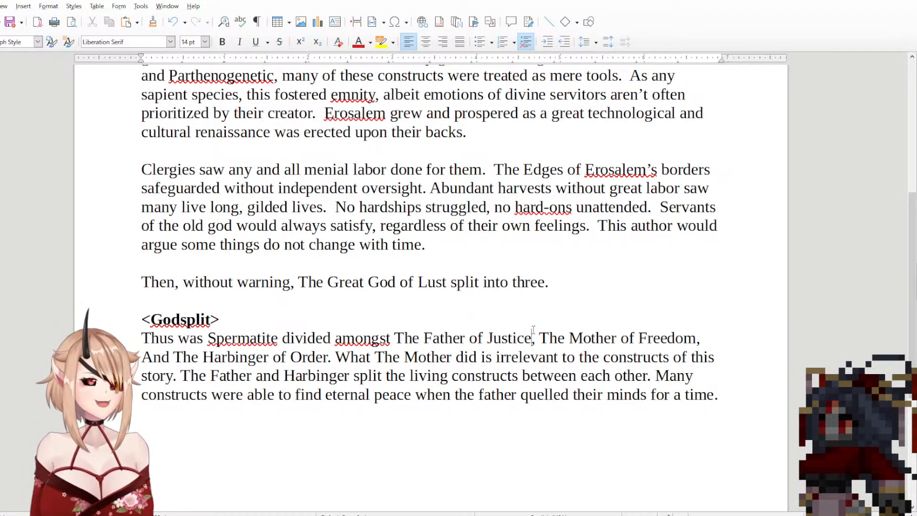
{"action": "left_click_drag", "start_coordinate": [533, 338], "coordinate": [396, 338]}
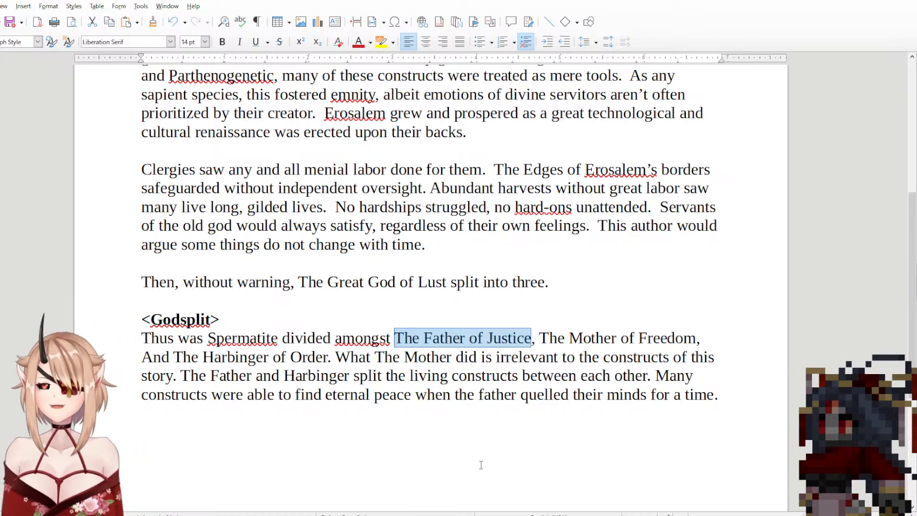
{"action": "left_click", "coordinate": [422, 349]}
{"action": "left_click_drag", "start_coordinate": [404, 338], "coordinate": [696, 338]}
{"action": "key", "text": "Up"}
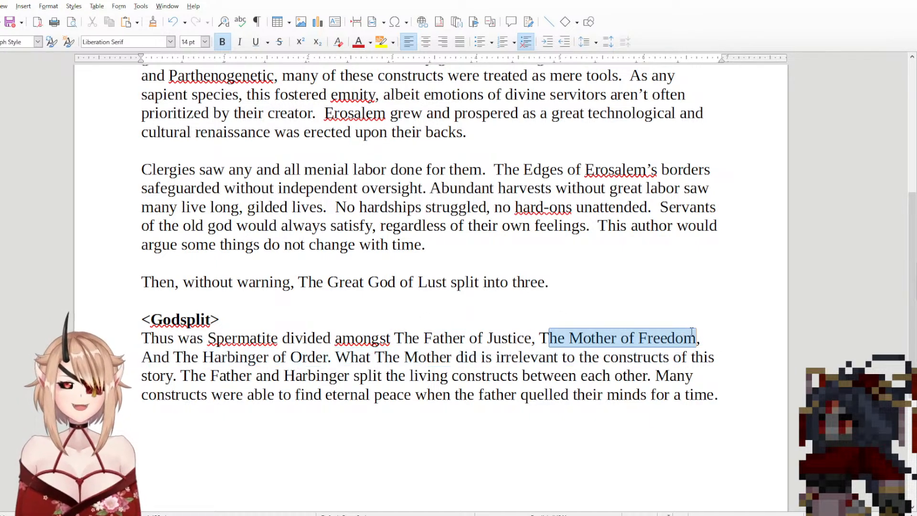
{"action": "left_click_drag", "start_coordinate": [140, 359], "coordinate": [331, 363]}
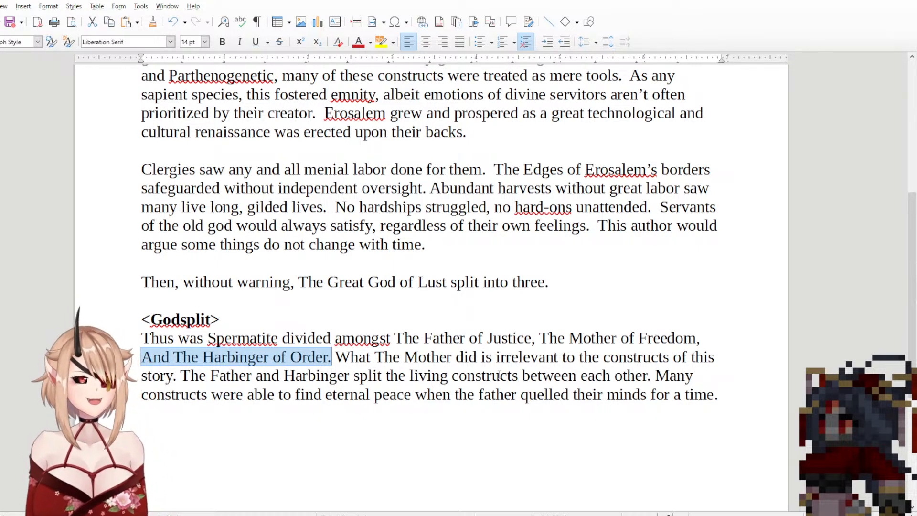
{"action": "left_click", "coordinate": [722, 406]}
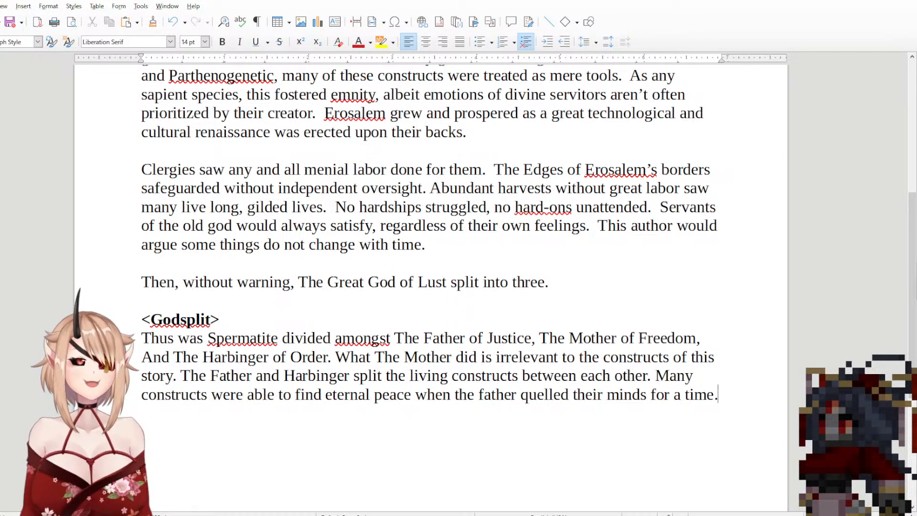
{"action": "mouse_move", "coordinate": [183, 357]}
{"action": "left_mouse_down"}
{"action": "mouse_move", "coordinate": [327, 357]}
{"action": "mouse_move", "coordinate": [184, 357]}
{"action": "left_mouse_up"}
{"action": "left_click_drag", "start_coordinate": [287, 357], "coordinate": [346, 350]}
{"action": "left_click", "coordinate": [204, 356]}
{"action": "mouse_move", "coordinate": [343, 350]}
{"action": "left_mouse_down"}
{"action": "mouse_move", "coordinate": [388, 306]}
{"action": "mouse_move", "coordinate": [389, 319]}
{"action": "mouse_move", "coordinate": [369, 337]}
{"action": "mouse_move", "coordinate": [517, 341]}
{"action": "mouse_move", "coordinate": [587, 313]}
{"action": "mouse_move", "coordinate": [635, 337]}
{"action": "mouse_move", "coordinate": [698, 331]}
{"action": "mouse_move", "coordinate": [336, 361]}
{"action": "left_mouse_up"}
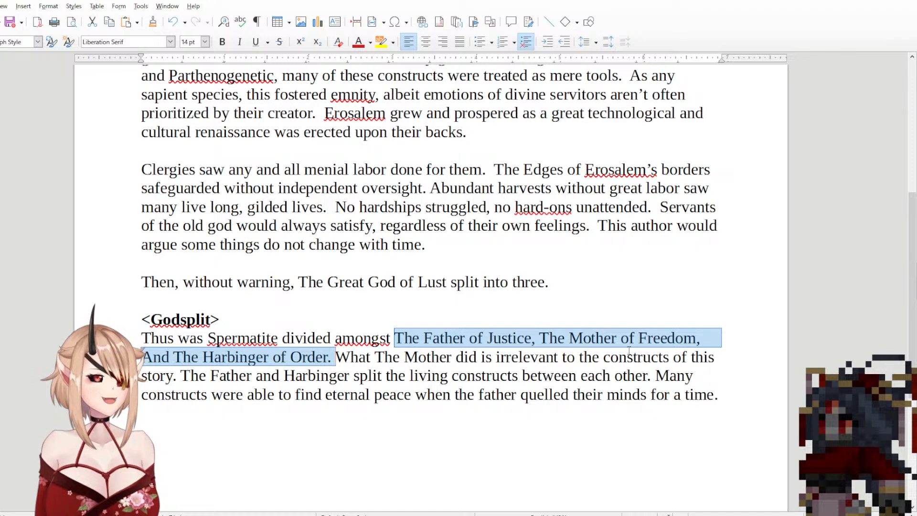
{"action": "left_click", "coordinate": [740, 397]}
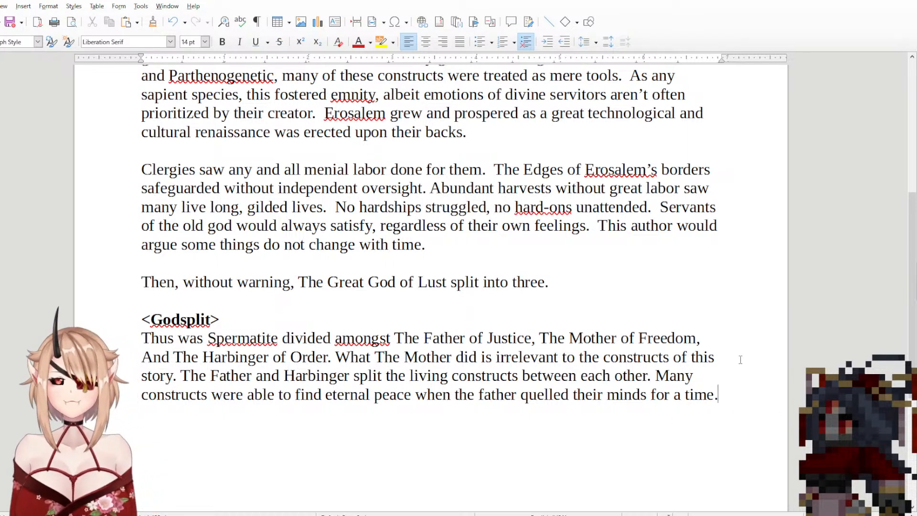
{"action": "left_click_drag", "start_coordinate": [736, 394], "coordinate": [763, 409]}
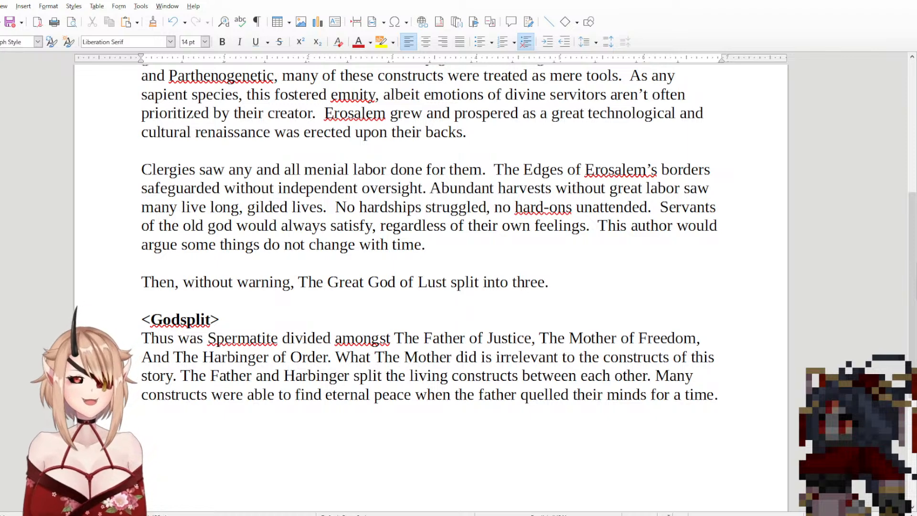
{"action": "mouse_move", "coordinate": [718, 394]}
{"action": "left_mouse_down"}
{"action": "mouse_move", "coordinate": [659, 299]}
{"action": "mouse_move", "coordinate": [541, 340]}
{"action": "mouse_move", "coordinate": [528, 395]}
{"action": "mouse_move", "coordinate": [718, 405]}
{"action": "left_mouse_up"}
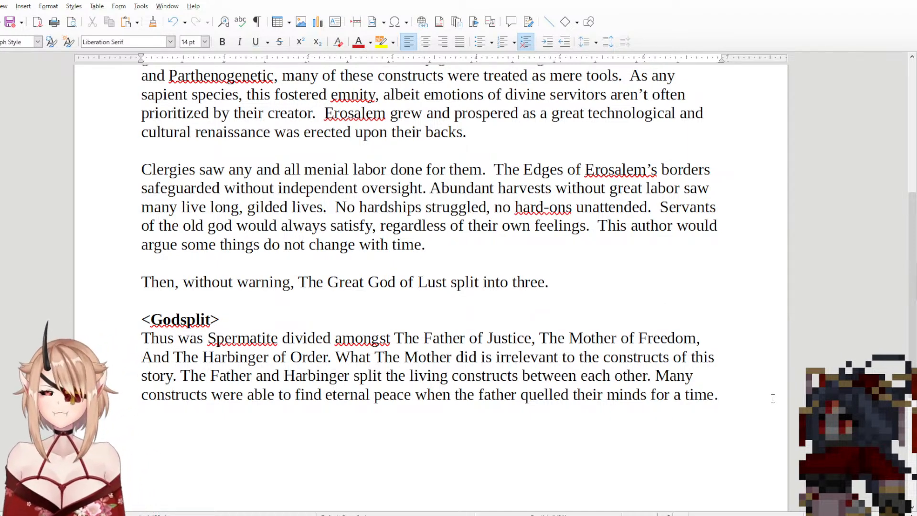
Step: Begin a new line after "for a time." in the <Godsplit> section with "Though most of us"
{"action": "scroll", "coordinate": [746, 415], "scroll_direction": "down", "scroll_amount": 2}
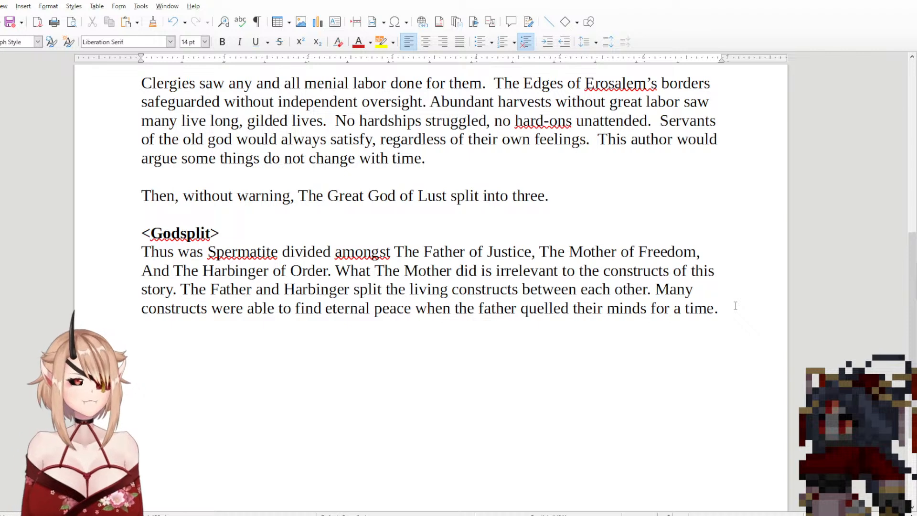
{"action": "key", "text": "Return"}
{"action": "type", "text": "Tho"}
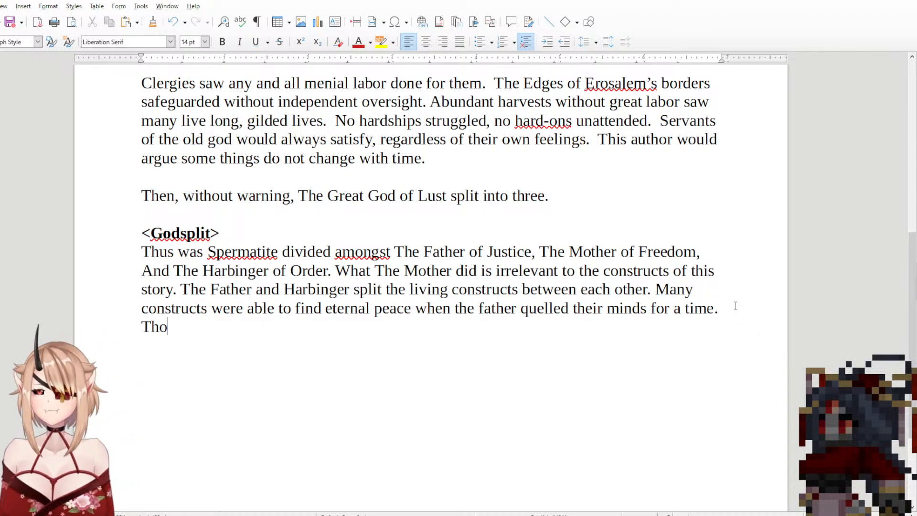
{"action": "type", "text": "ugh most "}
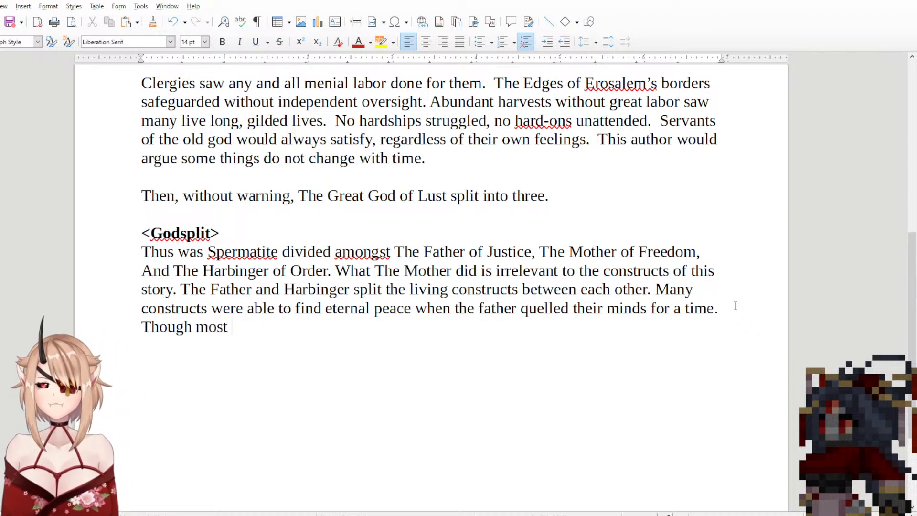
{"action": "type", "text": "of us had"}
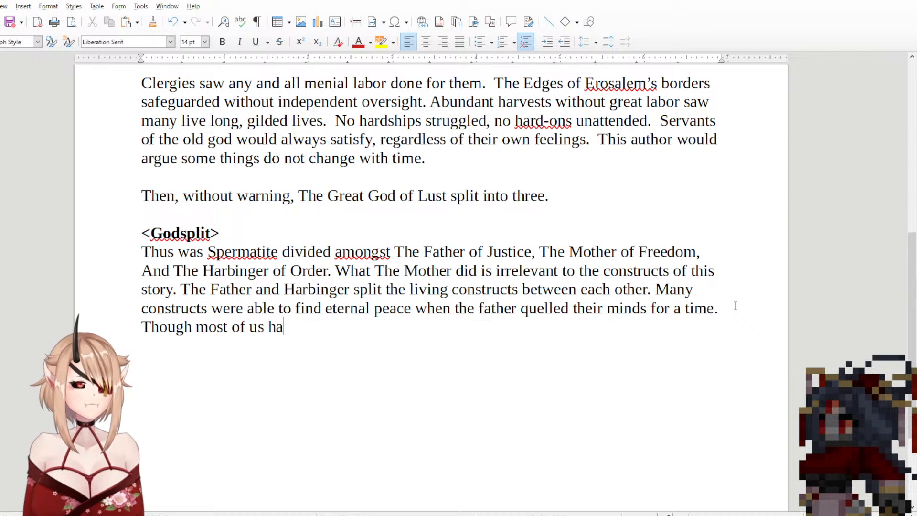
Step: Try the wording "had" and, in its place, "from that" after "Though most of us"
{"action": "key", "text": "BackSpace"}
{"action": "key", "text": "BackSpace"}
{"action": "key", "text": "BackSpace"}
{"action": "key", "text": "BackSpace"}
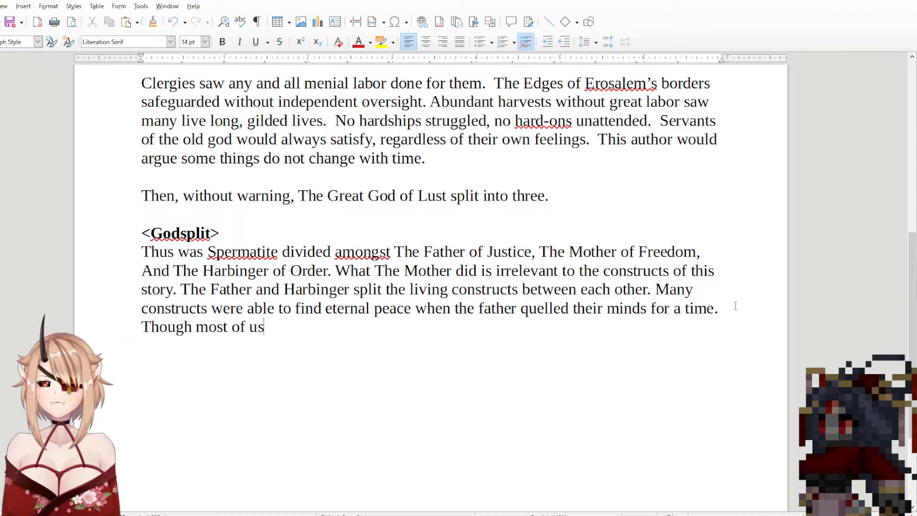
{"action": "type", "text": "from that"}
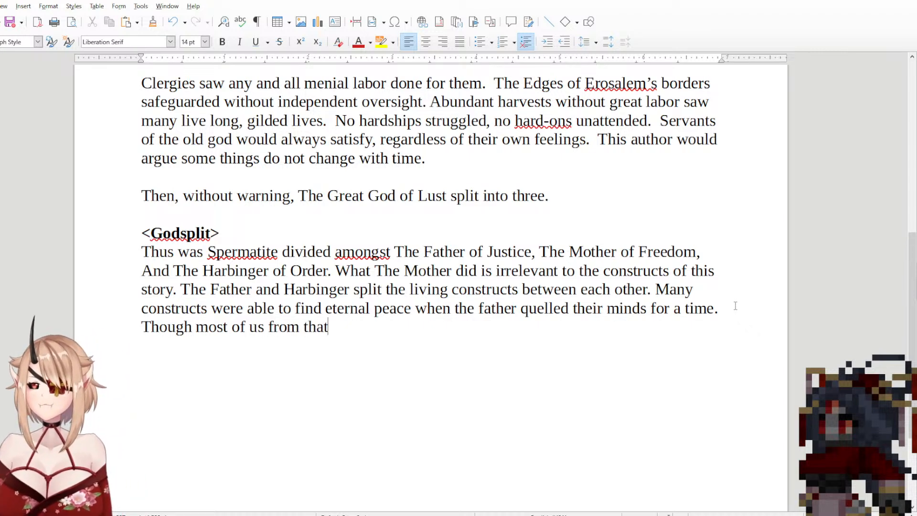
Step: Replace "of us from that" after "Though most" with "made of the Divine stone"
{"action": "key", "text": "BackSpace"}
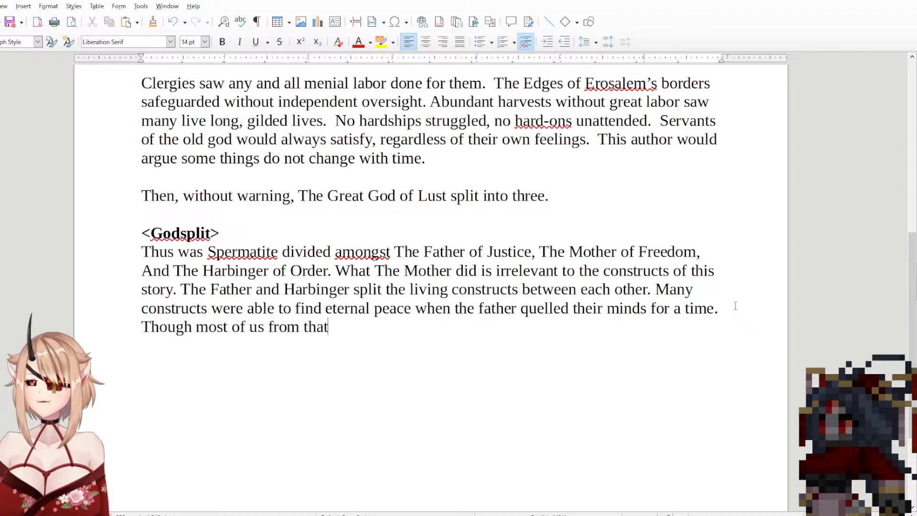
{"action": "key", "text": "BackSpace"}
{"action": "key", "text": "BackSpace"}
{"action": "key", "text": "BackSpace"}
{"action": "key", "text": "BackSpace"}
{"action": "key", "text": "BackSpace"}
{"action": "key", "text": "BackSpace"}
{"action": "key", "text": "BackSpace"}
{"action": "key", "text": "BackSpace"}
{"action": "key", "text": "BackSpace"}
{"action": "key", "text": "BackSpace"}
{"action": "key", "text": "BackSpace"}
{"action": "key", "text": "BackSpace"}
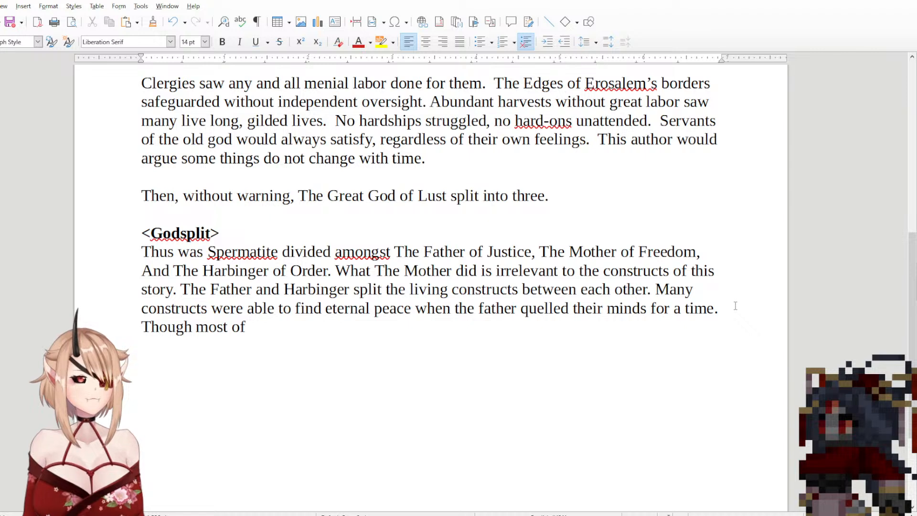
{"action": "key", "text": "BackSpace"}
{"action": "key", "text": "BackSpace"}
{"action": "key", "text": "BackSpace"}
{"action": "type", "text": "lo"}
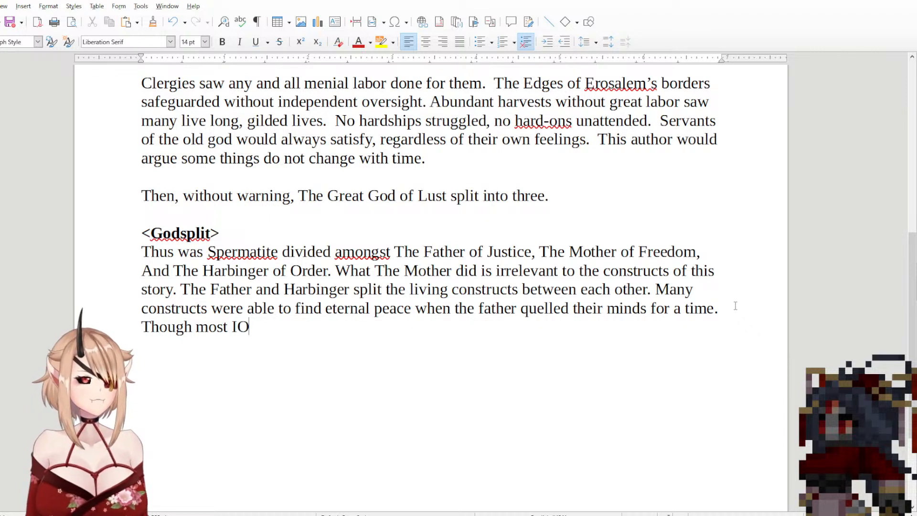
{"action": "key", "text": "BackSpace"}
{"action": "key", "text": "BackSpace"}
{"action": "type", "text": "ma"}
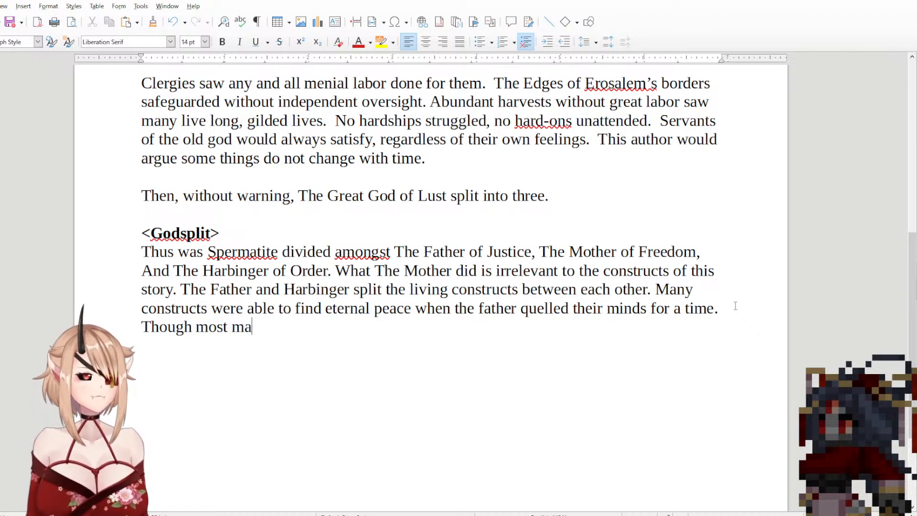
{"action": "type", "text": "de of the "}
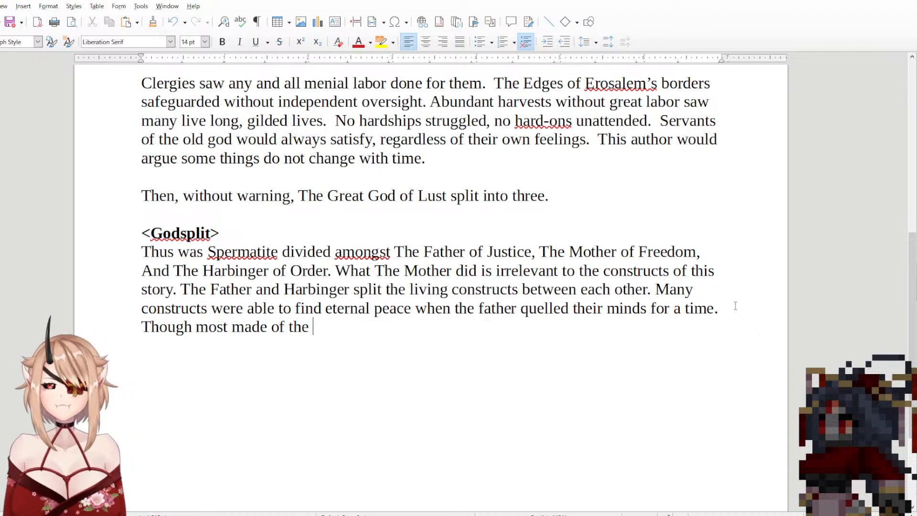
{"action": "type", "text": "Divine "}
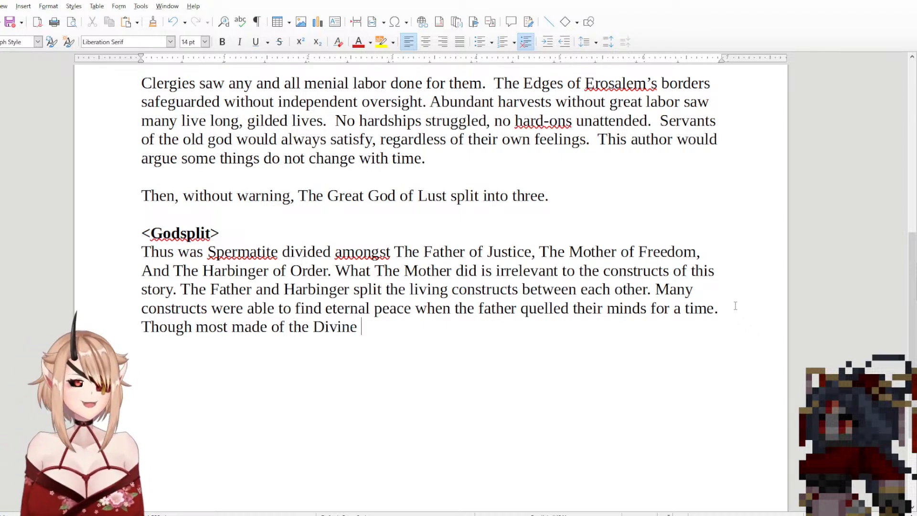
{"action": "type", "text": "stone "}
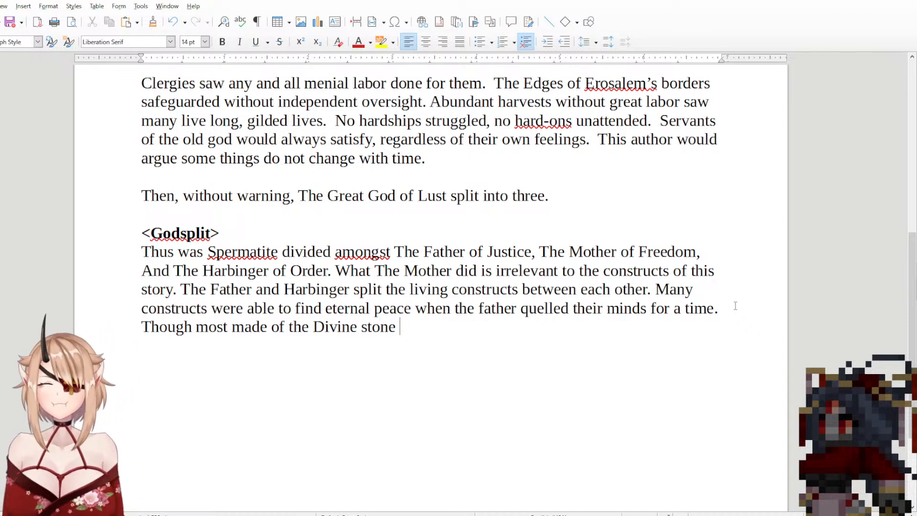
{"action": "type", "text": "Had "}
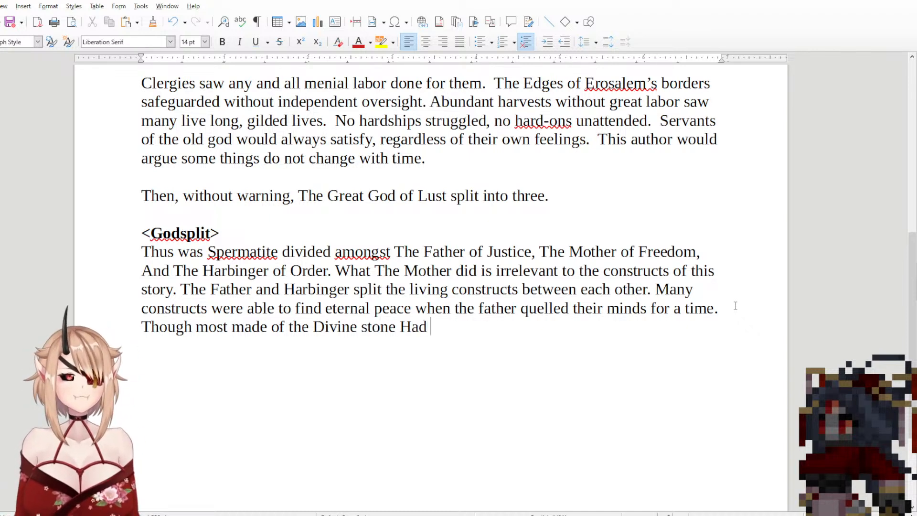
{"action": "type", "text": "to endure "}
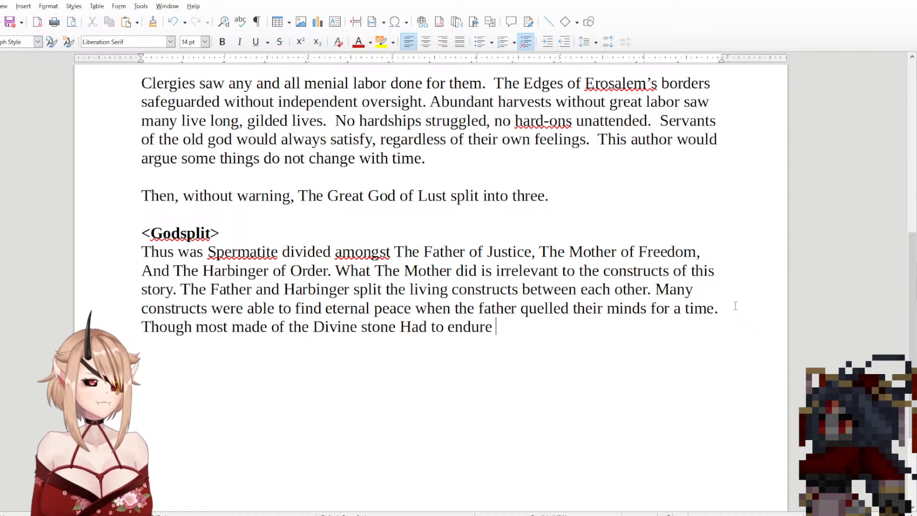
{"action": "type", "text": "thought"}
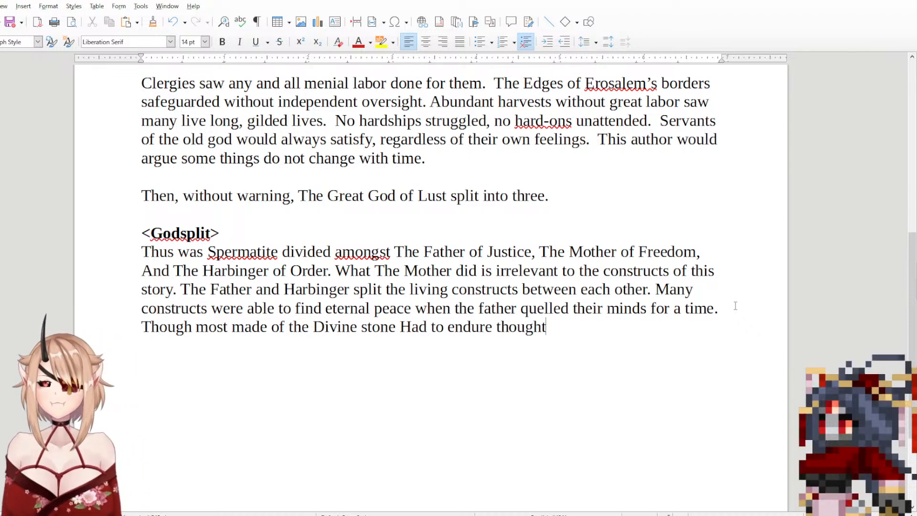
{"action": "type", "text": ","}
Step: Try the wording "Had to endure thought" after "Divine stone" and remove it again
{"action": "key", "text": "BackSpace"}
{"action": "key", "text": "BackSpace"}
{"action": "key", "text": "BackSpace"}
{"action": "key", "text": "BackSpace"}
{"action": "key", "text": "BackSpace"}
{"action": "key", "text": "BackSpace"}
{"action": "key", "text": "BackSpace"}
{"action": "key", "text": "BackSpace"}
{"action": "key", "text": "BackSpace"}
{"action": "key", "text": "BackSpace"}
{"action": "key", "text": "BackSpace"}
{"action": "key", "text": "BackSpace"}
{"action": "key", "text": "BackSpace"}
{"action": "key", "text": "BackSpace"}
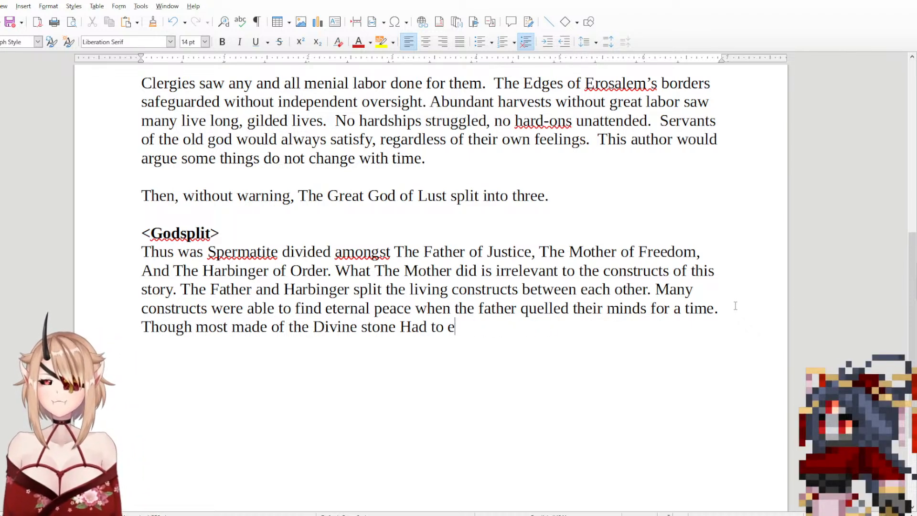
{"action": "key", "text": "BackSpace"}
{"action": "key", "text": "BackSpace"}
{"action": "key", "text": "BackSpace"}
{"action": "key", "text": "BackSpace"}
{"action": "key", "text": "BackSpace"}
{"action": "key", "text": "BackSpace"}
{"action": "key", "text": "BackSpace"}
{"action": "key", "text": "BackSpace"}
Step: Finish the sentence after "Though most made of the Divine stone" with "had to endure thought without freedom." and start a new paragraph
{"action": "type", "text": "had,"}
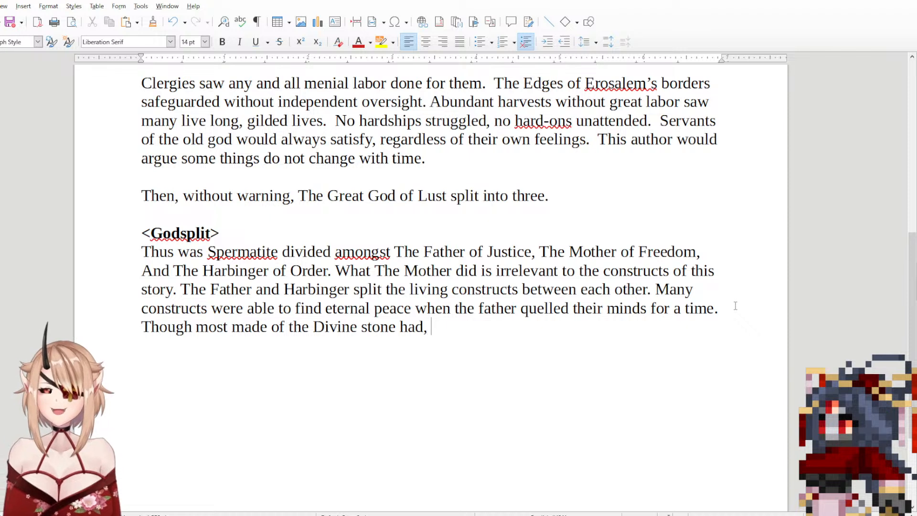
{"action": "key", "text": "BackSpace"}
{"action": "key", "text": "BackSpace"}
{"action": "type", "text": "to endur"}
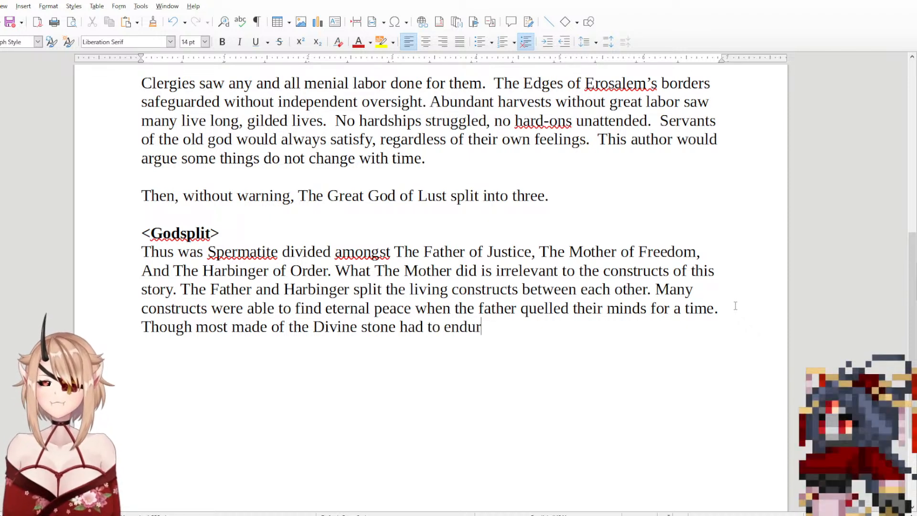
{"action": "type", "text": "e"}
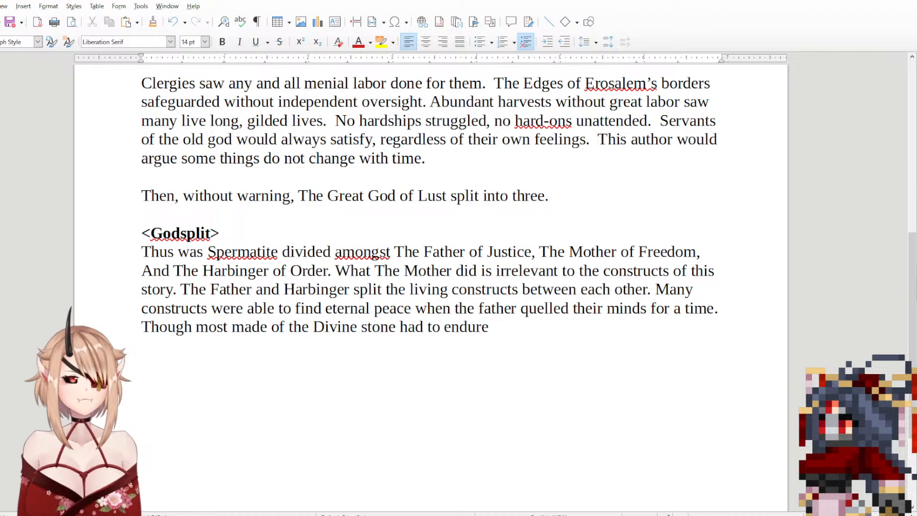
{"action": "type", "text": "though"}
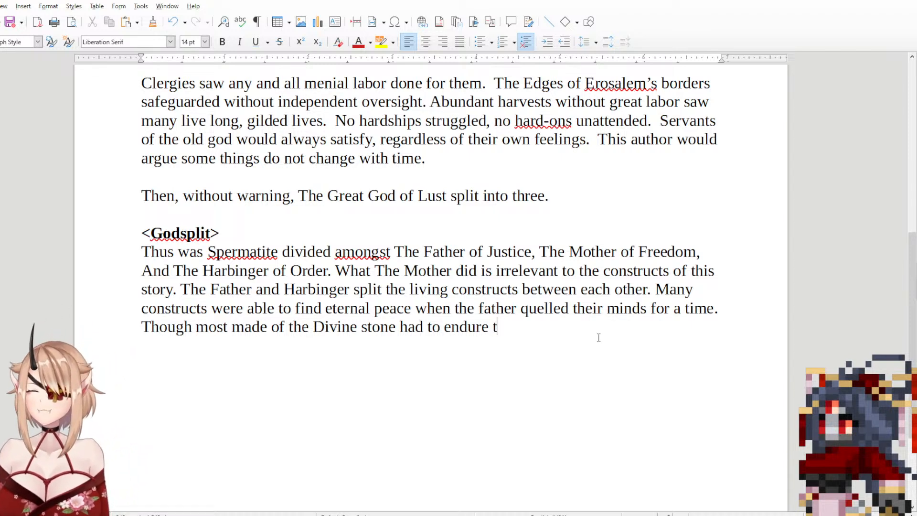
{"action": "type", "text": "t without"}
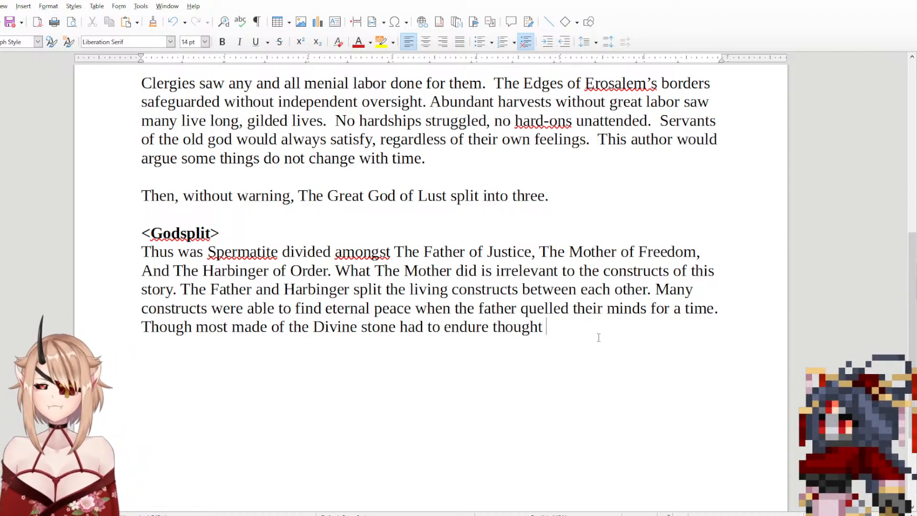
{"action": "type", "text": " freedom"}
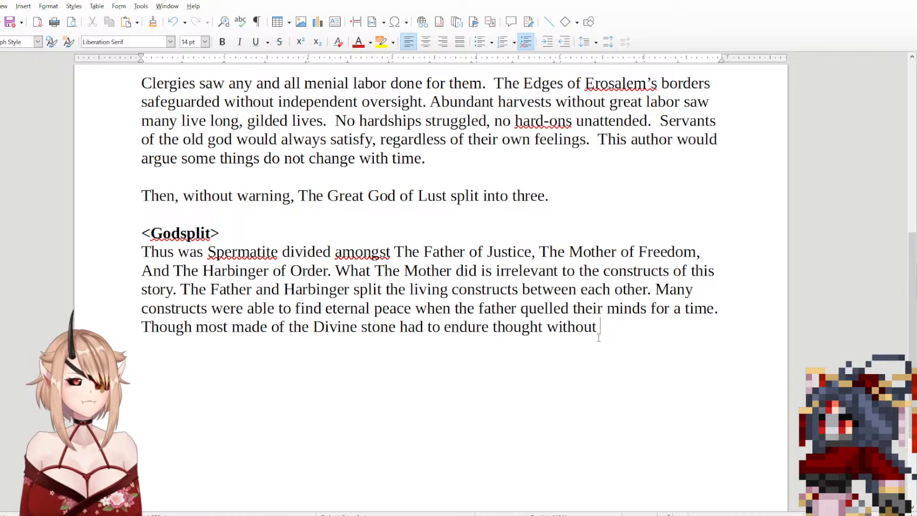
{"action": "type", "text": "."}
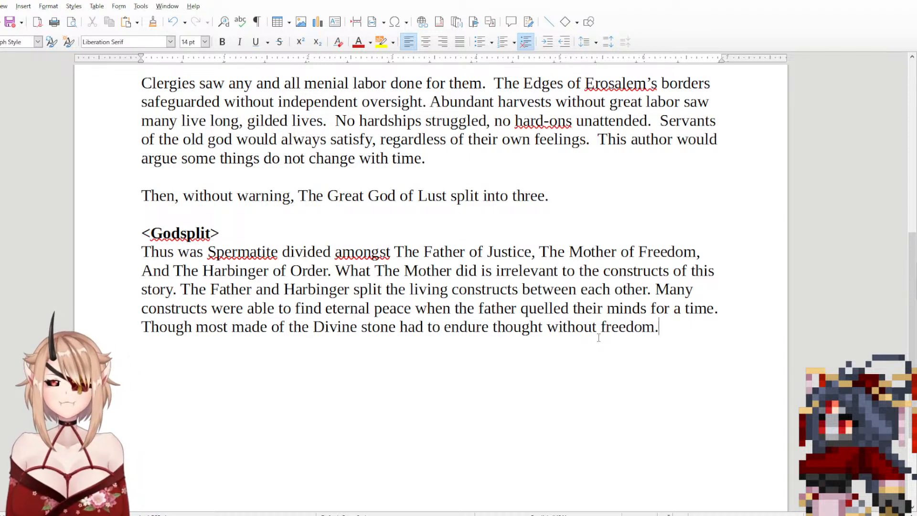
{"action": "key", "text": "Return"}
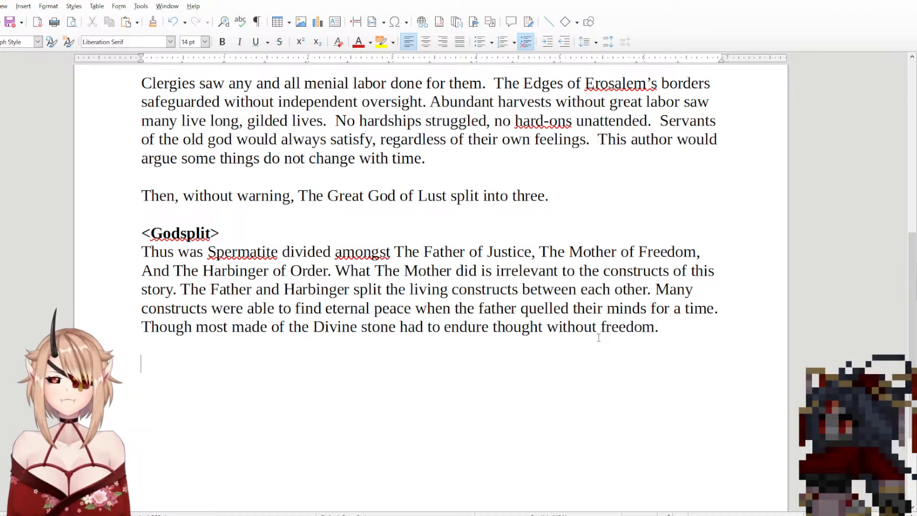
{"action": "type", "text": "The"}
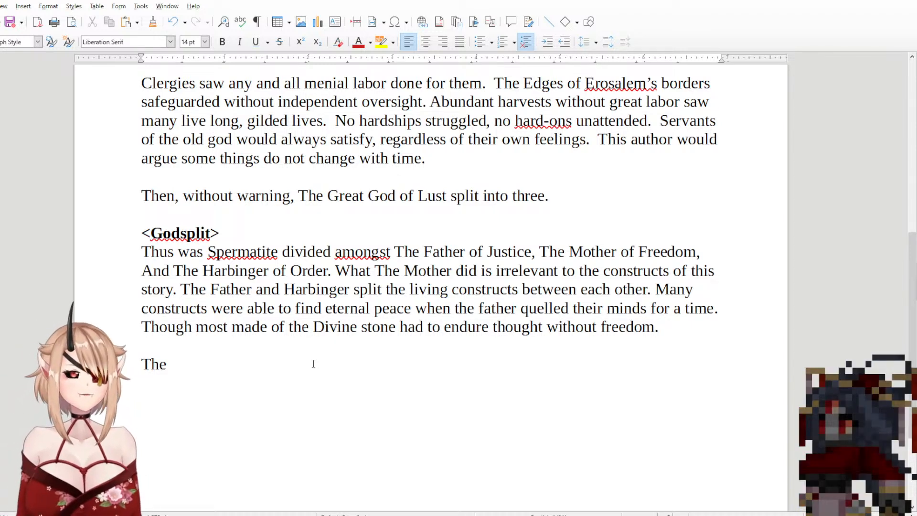
{"action": "key", "text": "BackSpace"}
{"action": "key", "text": "BackSpace"}
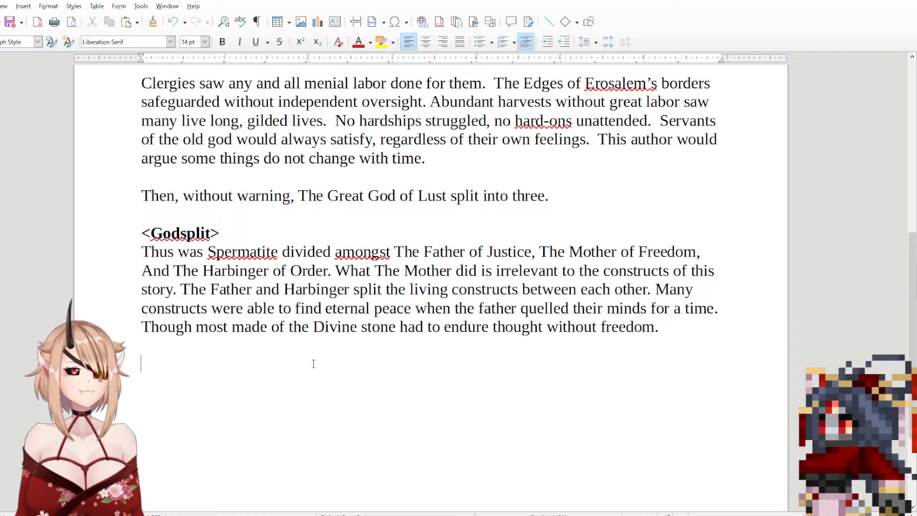
Step: Open the new paragraph with "We, or rather those under Astarte's"
{"action": "type", "text": "e"}
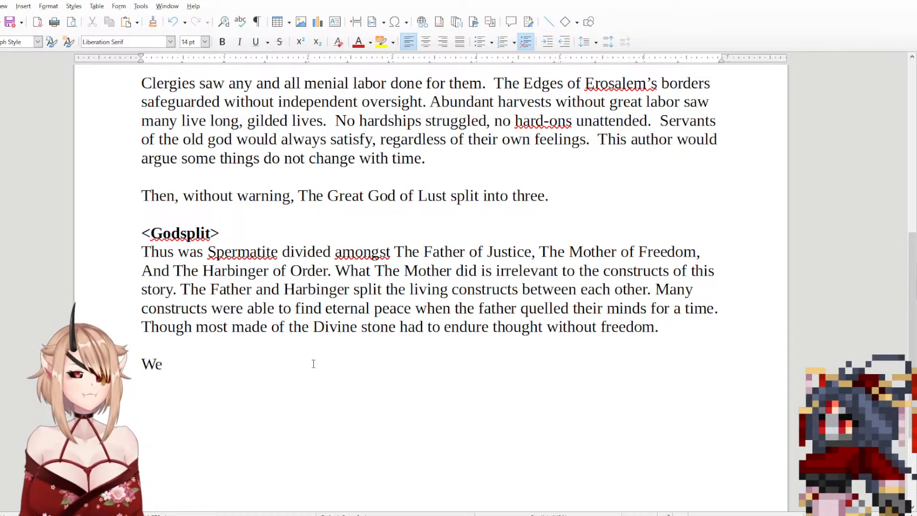
{"action": "type", "text": ", or"}
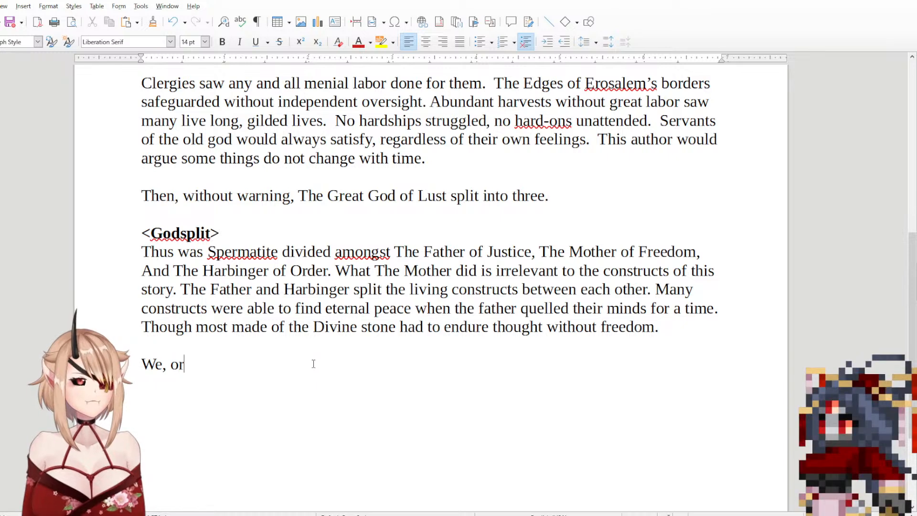
{"action": "type", "text": " trather "}
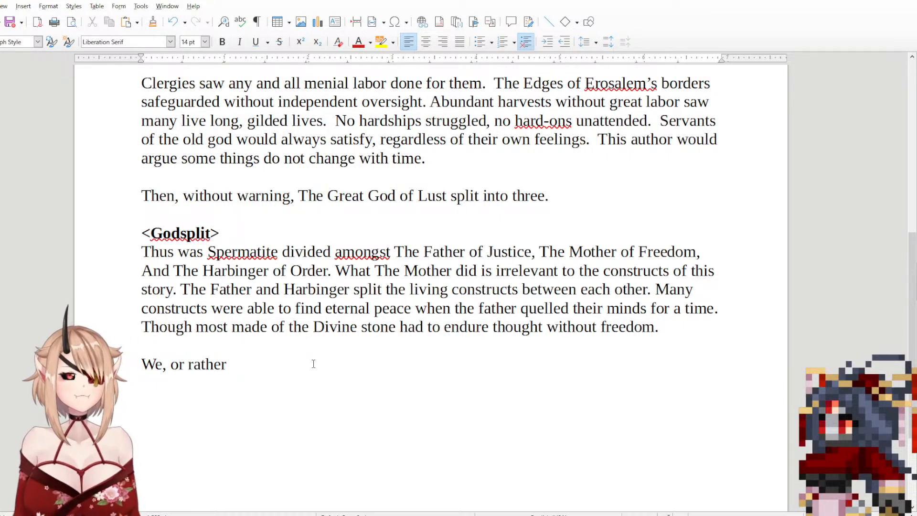
{"action": "type", "text": "T"}
{"action": "key", "text": "BackSpace"}
{"action": "key", "text": "BackSpace"}
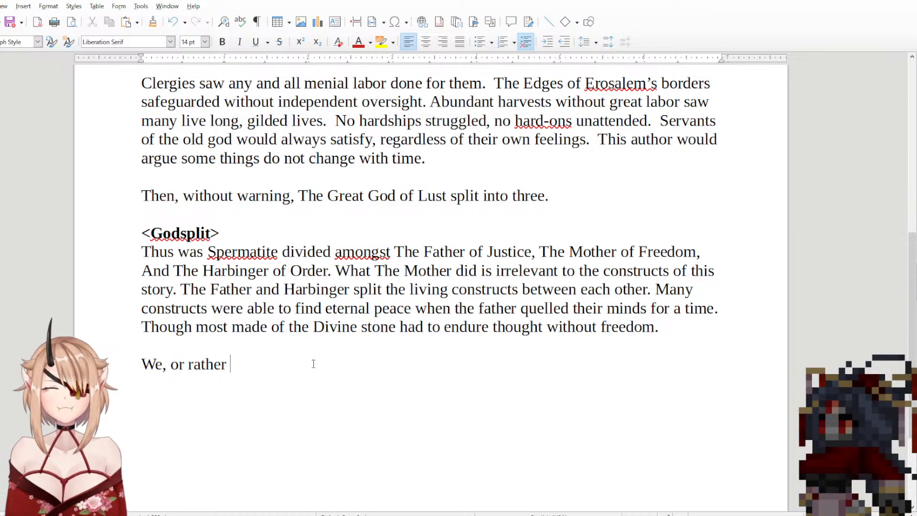
{"action": "type", "text": "those "}
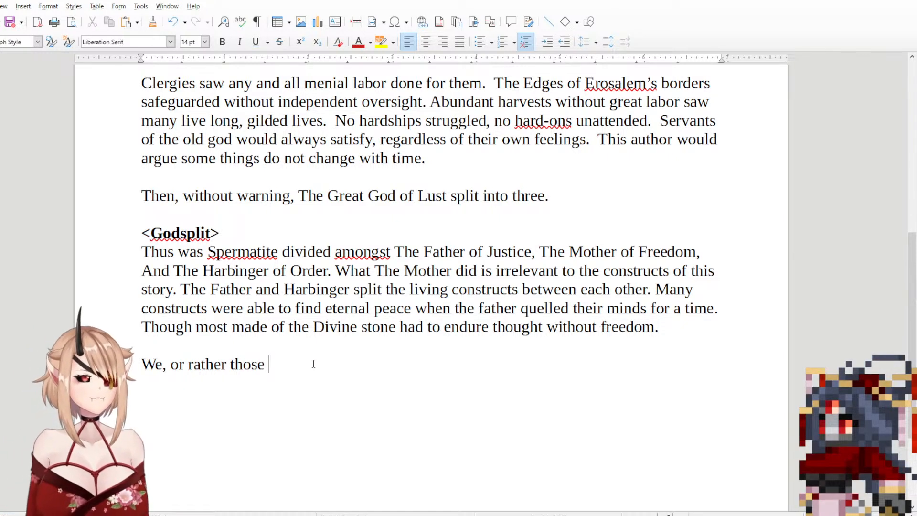
{"action": "type", "text": "under A"}
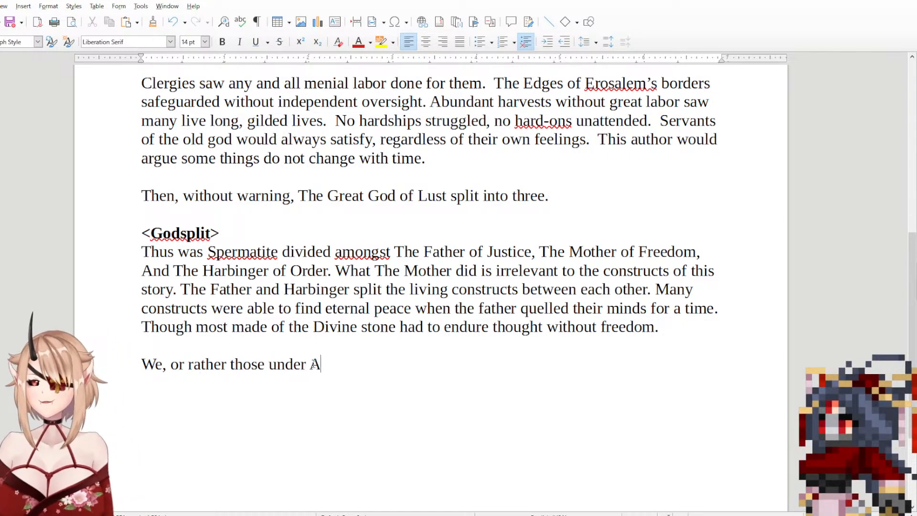
{"action": "type", "text": "star"}
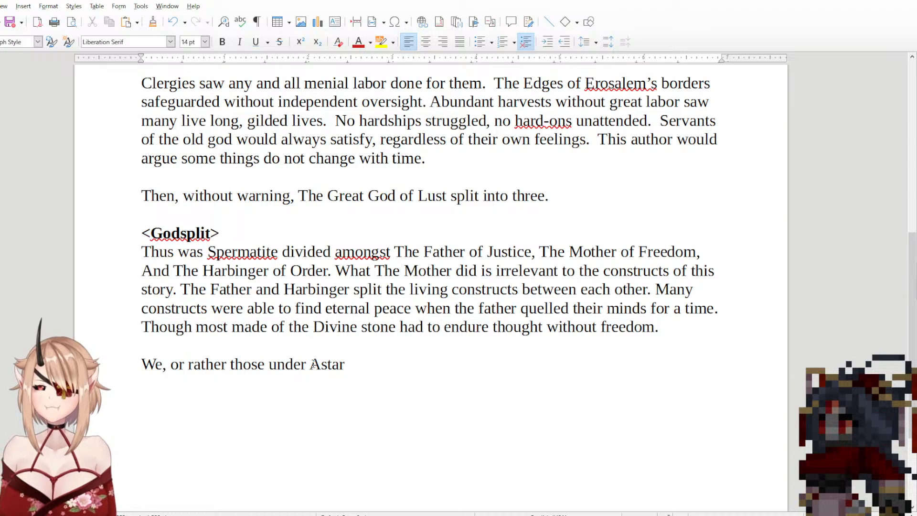
{"action": "type", "text": "te's "}
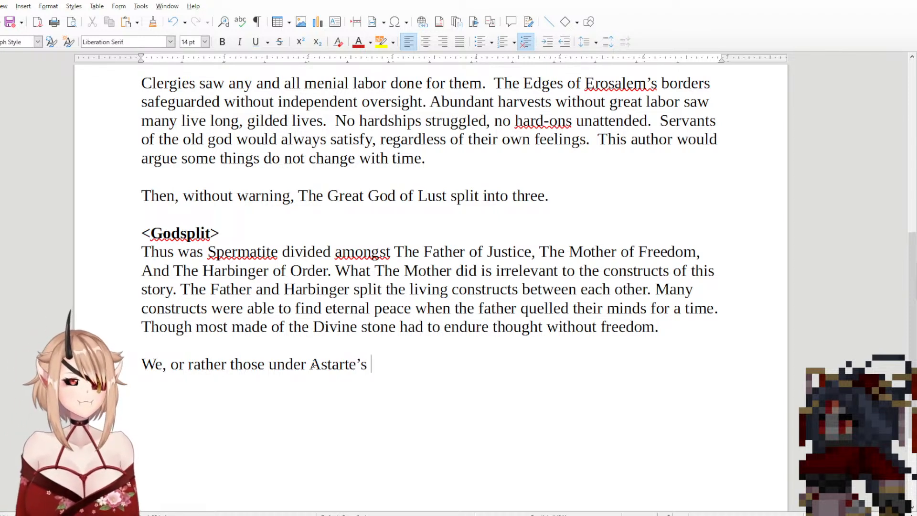
{"action": "type", "text": "law"}
Step: Continue the sentence after "Astarte's" with "laws were reformed,"
{"action": "key", "text": "BackSpace"}
{"action": "key", "text": "BackSpace"}
{"action": "key", "text": "BackSpace"}
{"action": "type", "text": "la"}
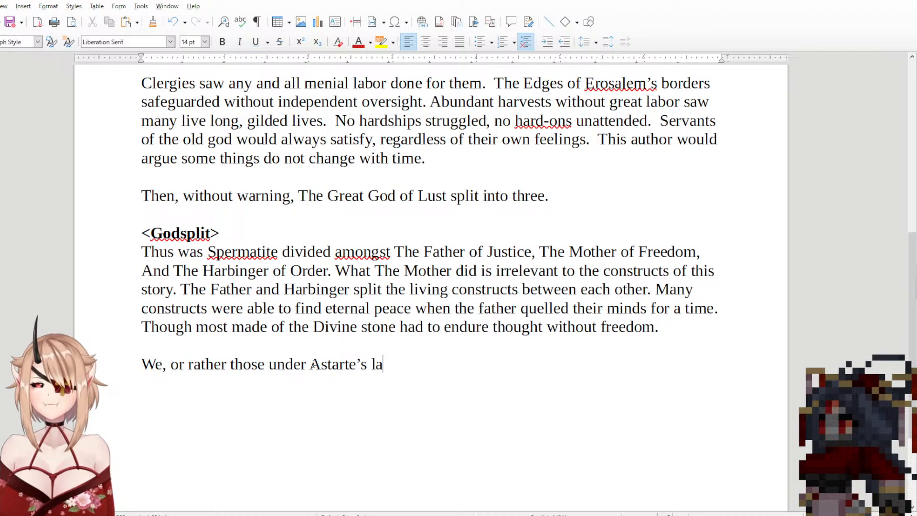
{"action": "type", "text": "ws were"}
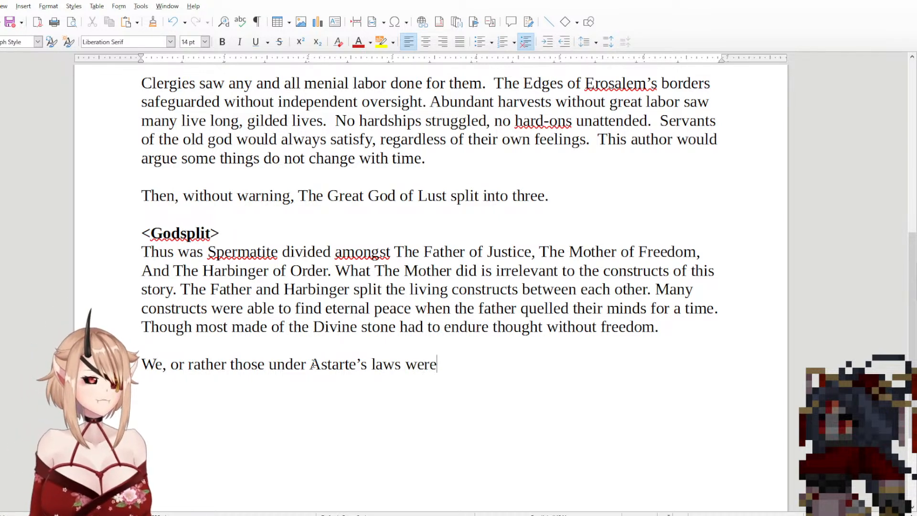
{"action": "type", "text": " reformed, "}
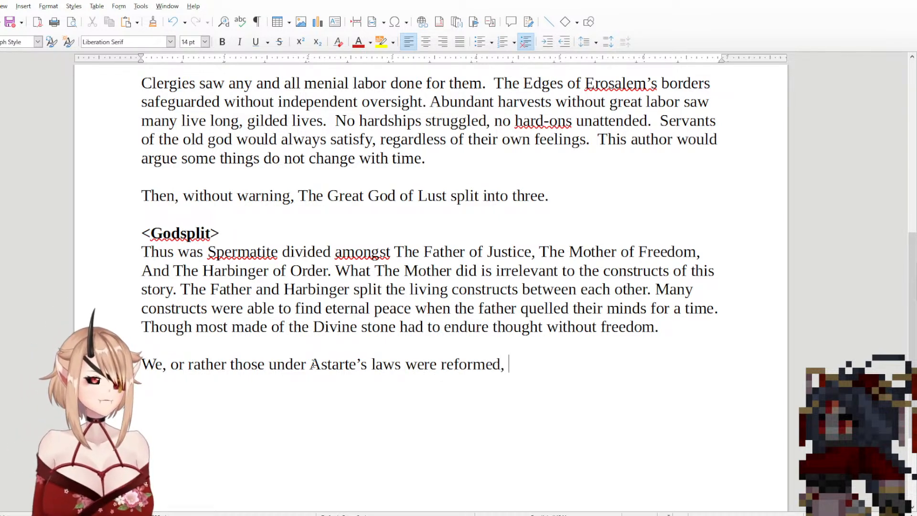
{"action": "type", "text": "we"}
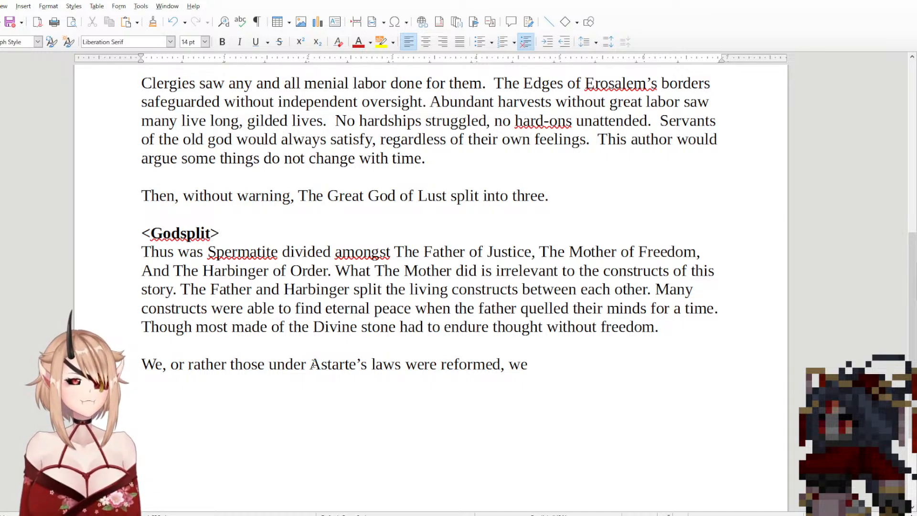
{"action": "key", "text": "BackSpace"}
{"action": "key", "text": "BackSpace"}
{"action": "key", "text": "BackSpace"}
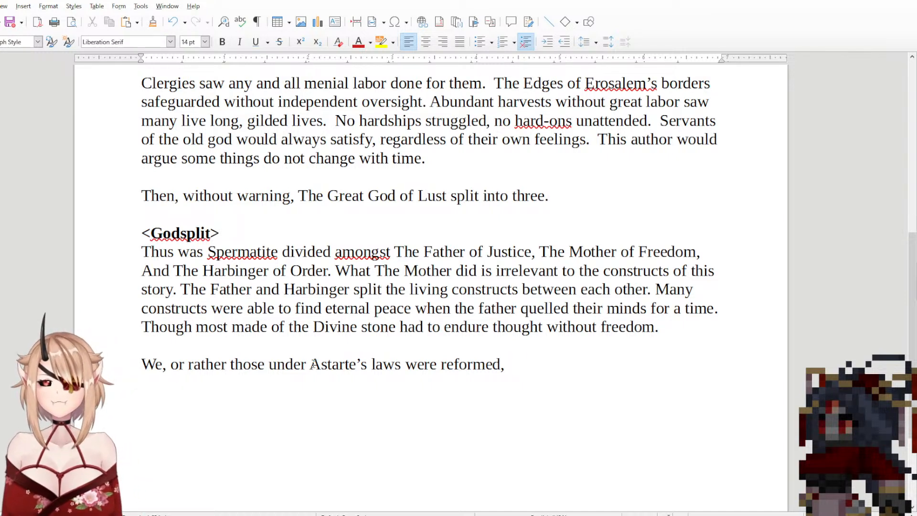
Step: Add "and they took" after "were reformed,"
{"action": "type", "text": "A"}
{"action": "key", "text": "BackSpace"}
{"action": "type", "text": "and they"}
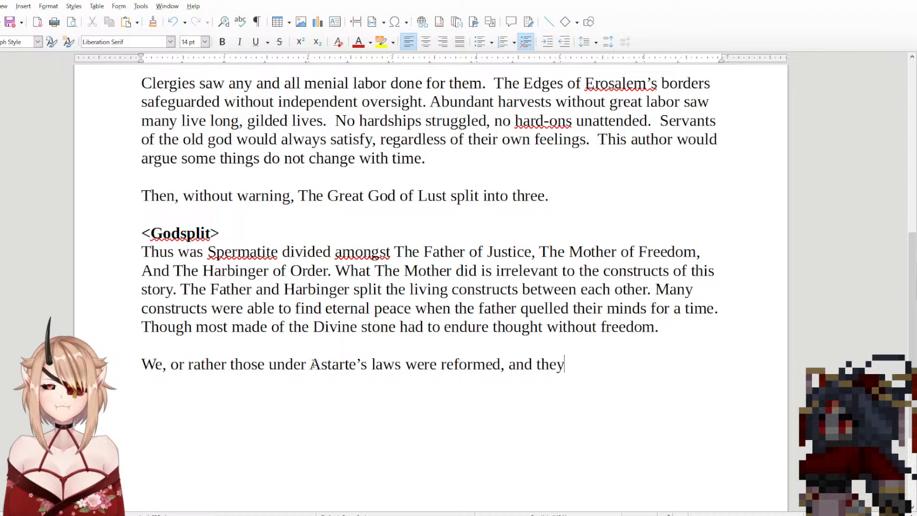
{"action": "type", "text": " took"}
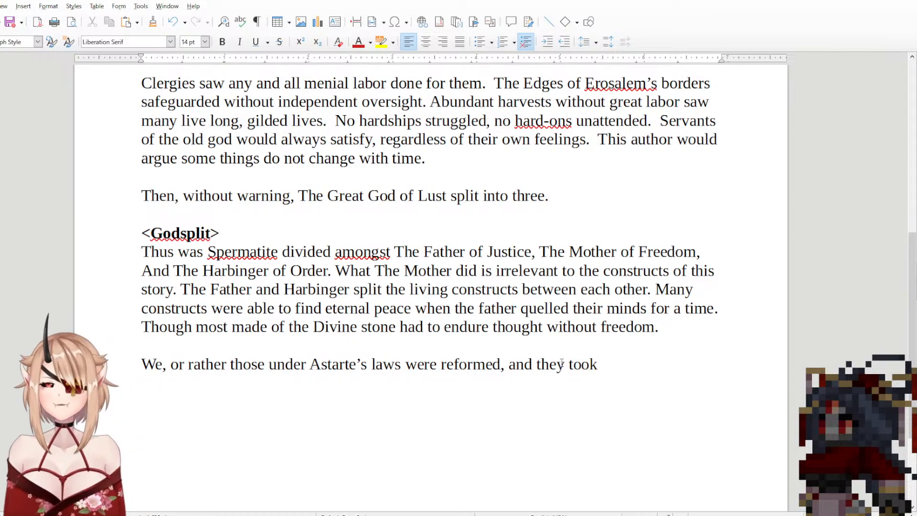
Step: Replace ", and" after "reformed" with a period and capitalize "They" to begin a new sentence
{"action": "left_click_drag", "start_coordinate": [533, 365], "coordinate": [500, 369]}
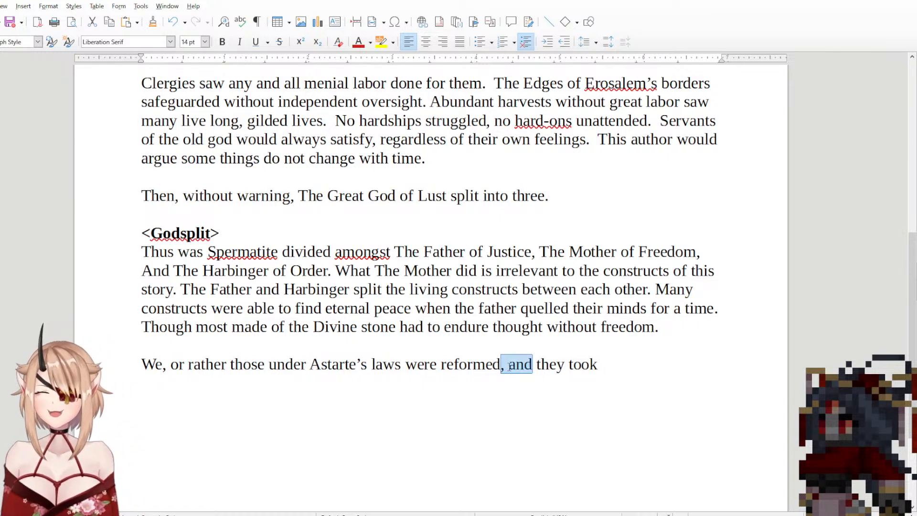
{"action": "type", "text": "."}
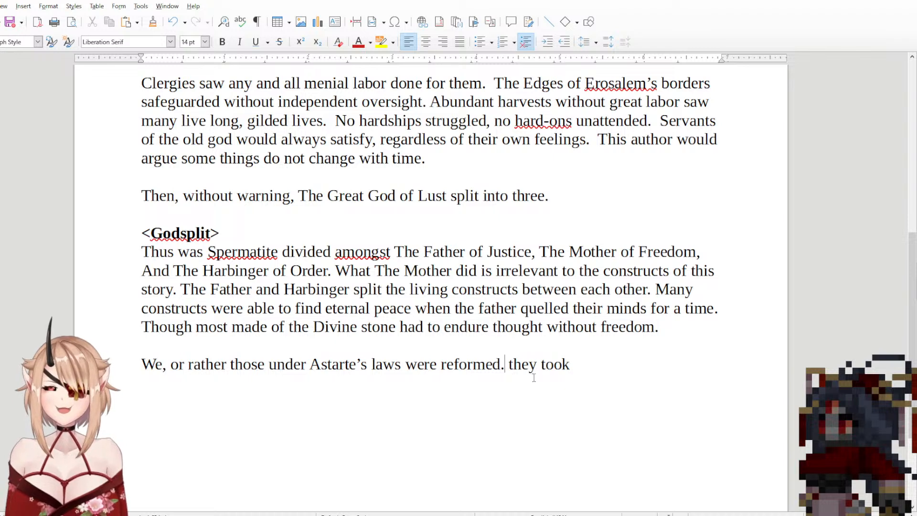
{"action": "left_click", "coordinate": [514, 365]}
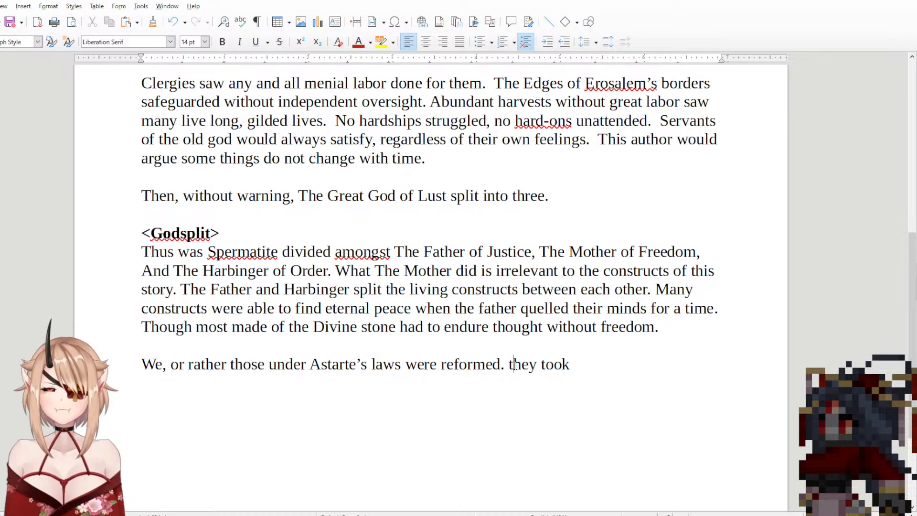
{"action": "key", "text": "BackSpace"}
{"action": "type", "text": "T"}
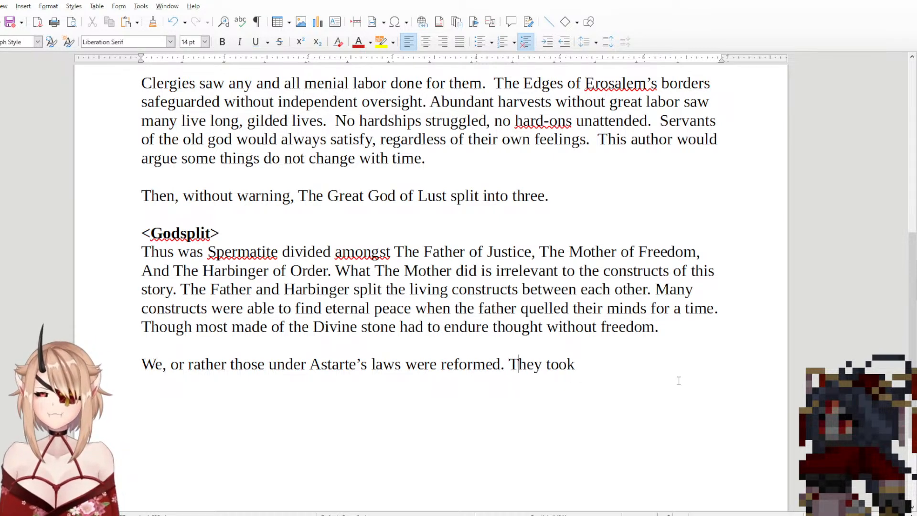
{"action": "left_click", "coordinate": [622, 362]}
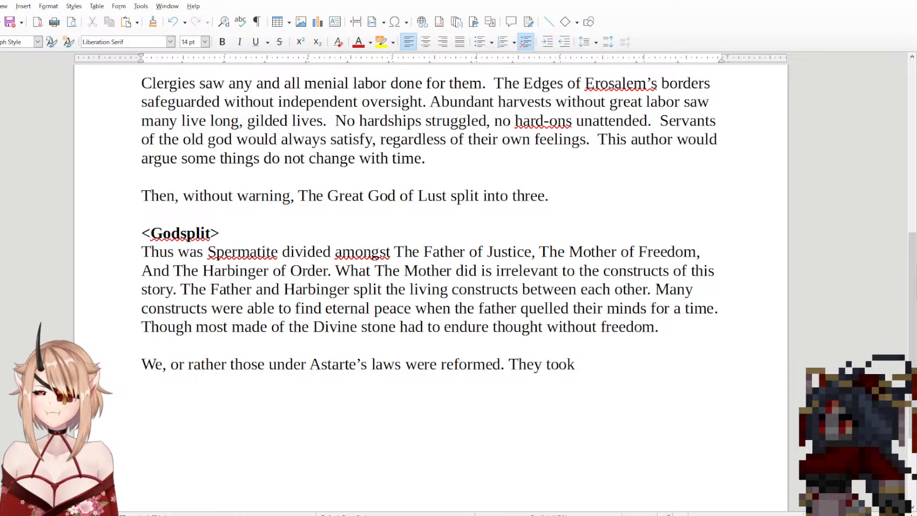
Step: Insert a comma after "laws", try the aside "I was not there," following it, and remove only the aside
{"action": "type", "text": ", I was not"}
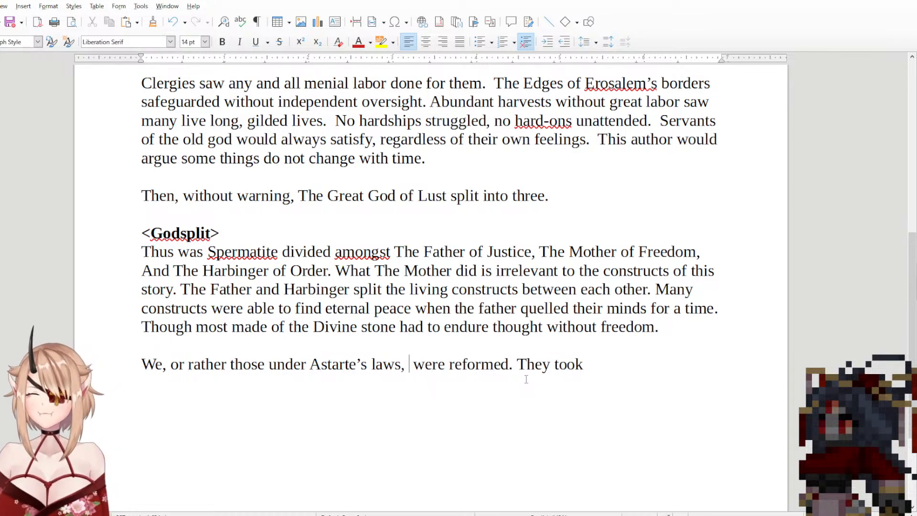
{"action": "type", "text": " there,"}
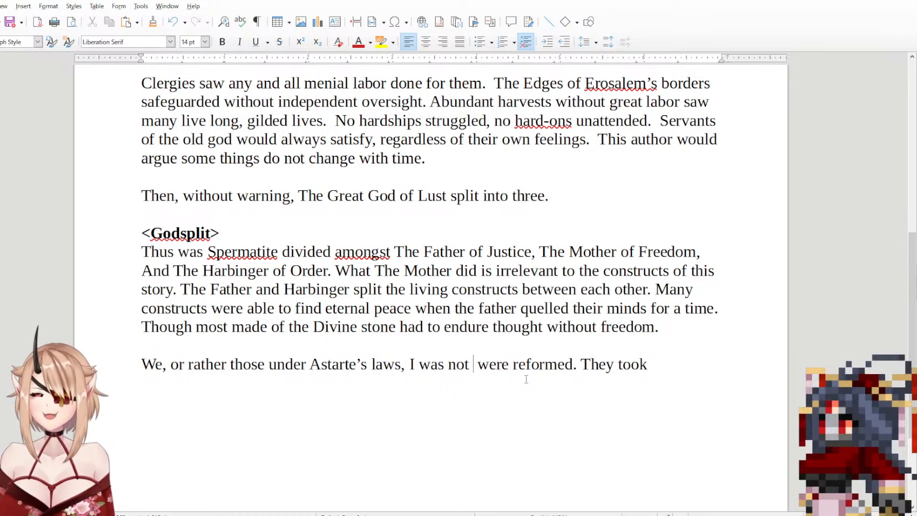
{"action": "key", "text": "BackSpace"}
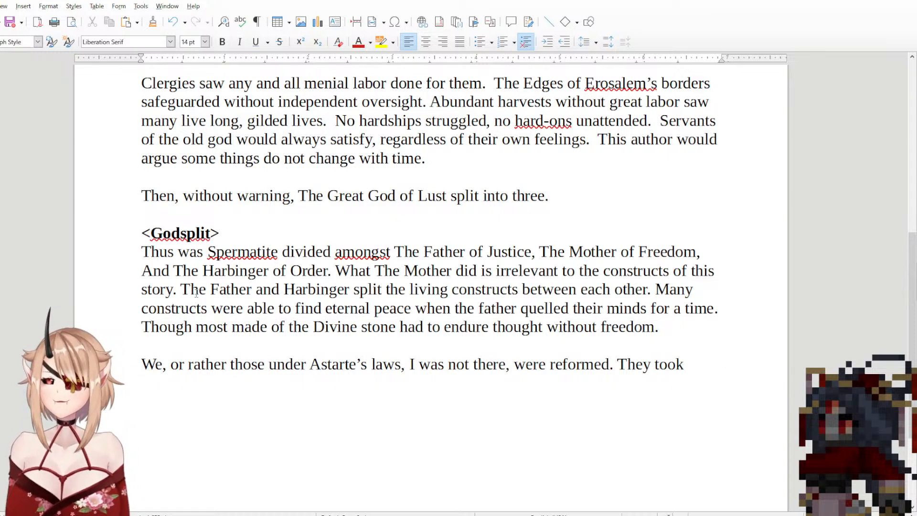
{"action": "left_click_drag", "start_coordinate": [513, 365], "coordinate": [409, 365]}
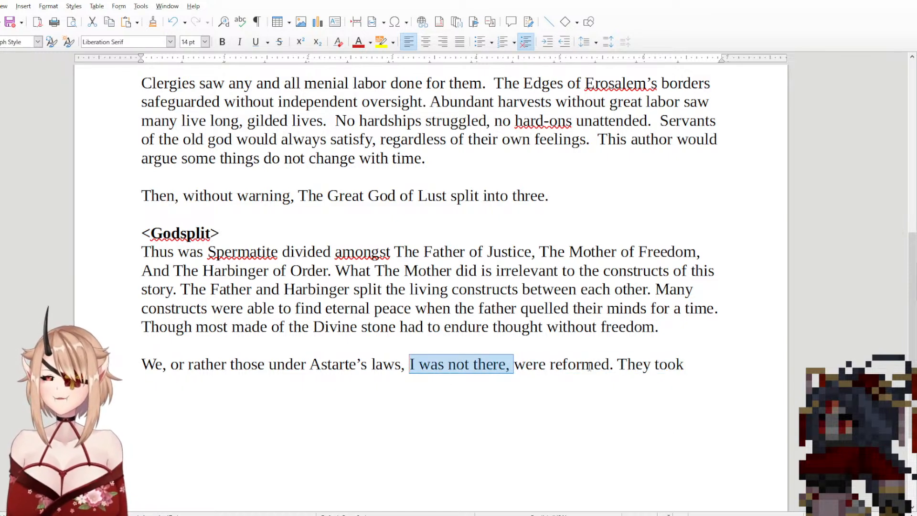
{"action": "key", "text": "BackSpace"}
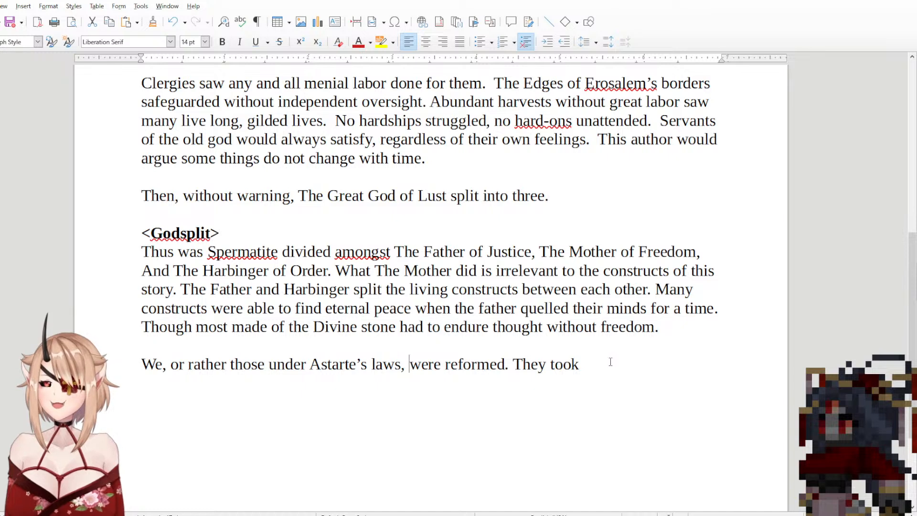
Step: Continue the last sentence after "They took" with the word "appearances", without a comma
{"action": "left_click", "coordinate": [610, 360]}
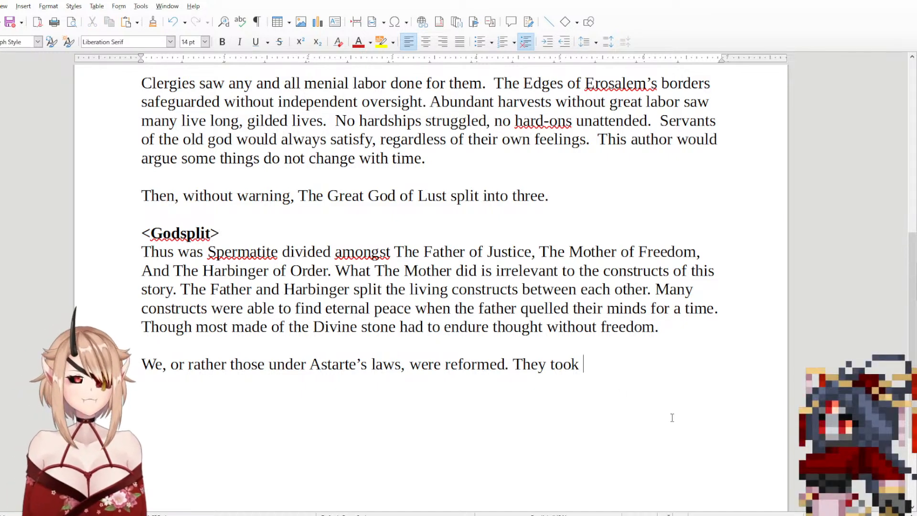
{"action": "type", "text": "Th"}
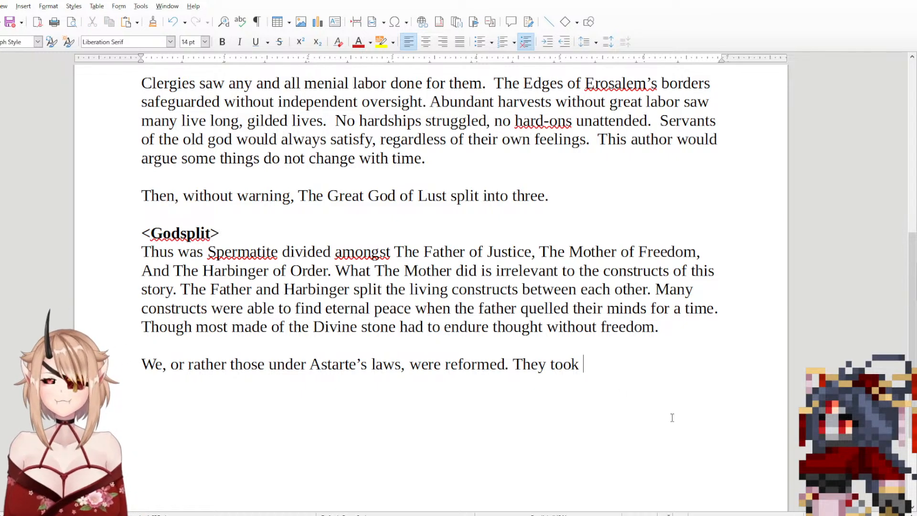
{"action": "type", "text": "ap"}
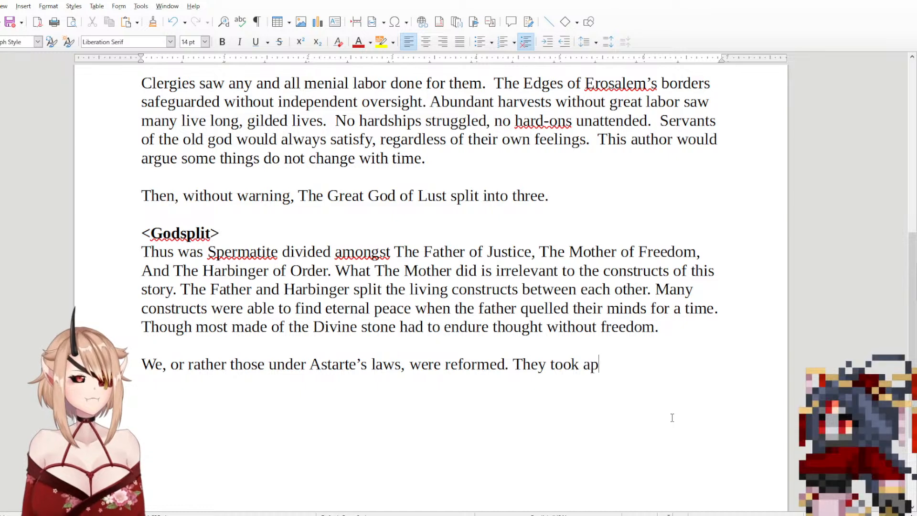
{"action": "type", "text": "pearances"}
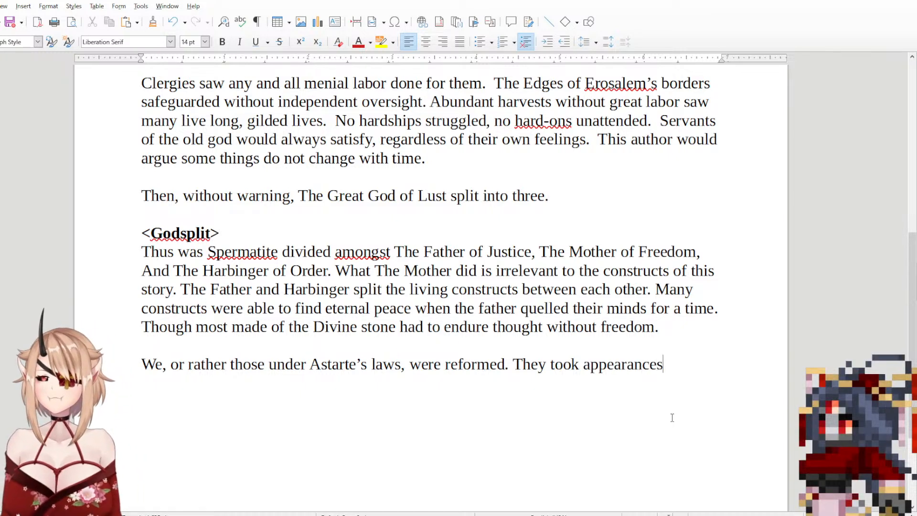
{"action": "key", "text": "BackSpace"}
{"action": "key", "text": "BackSpace"}
{"action": "key", "text": "BackSpace"}
{"action": "key", "text": "BackSpace"}
{"action": "key", "text": "BackSpace"}
{"action": "key", "text": "BackSpace"}
{"action": "key", "text": "BackSpace"}
{"action": "key", "text": "BackSpace"}
{"action": "type", "text": "e"}
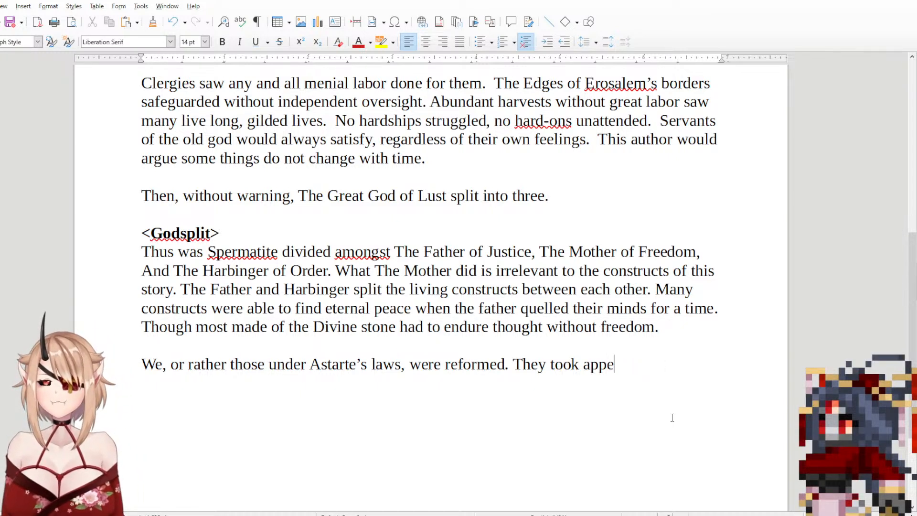
{"action": "type", "text": "arances,"}
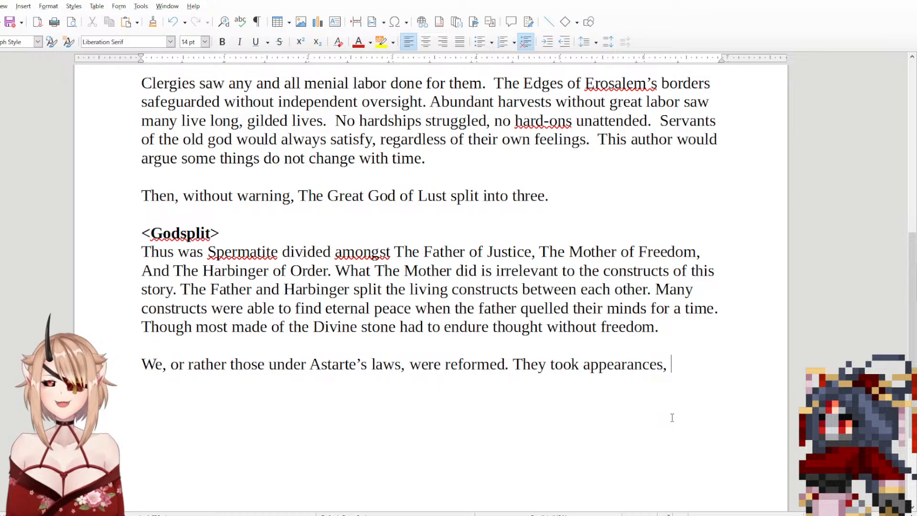
{"action": "key", "text": "BackSpace"}
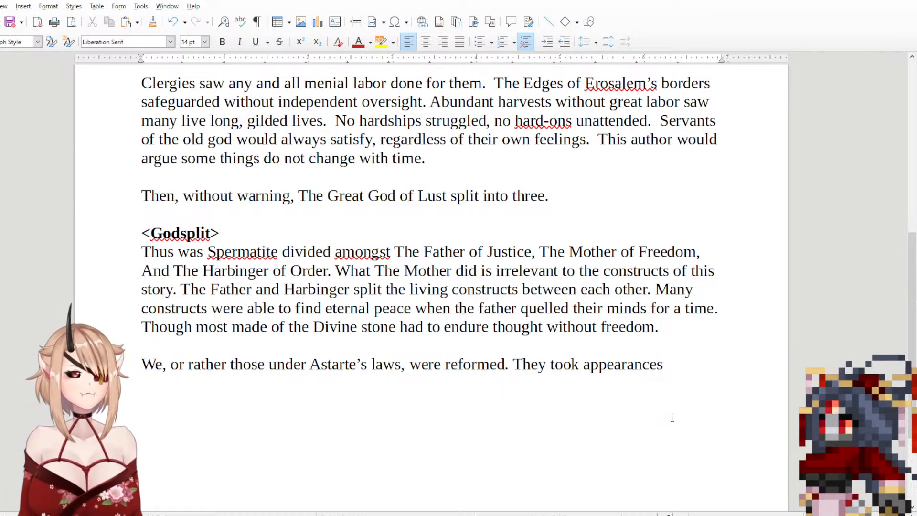
Step: Add "feminine," directly after "appearances" in the last sentence
{"action": "type", "text": "of"}
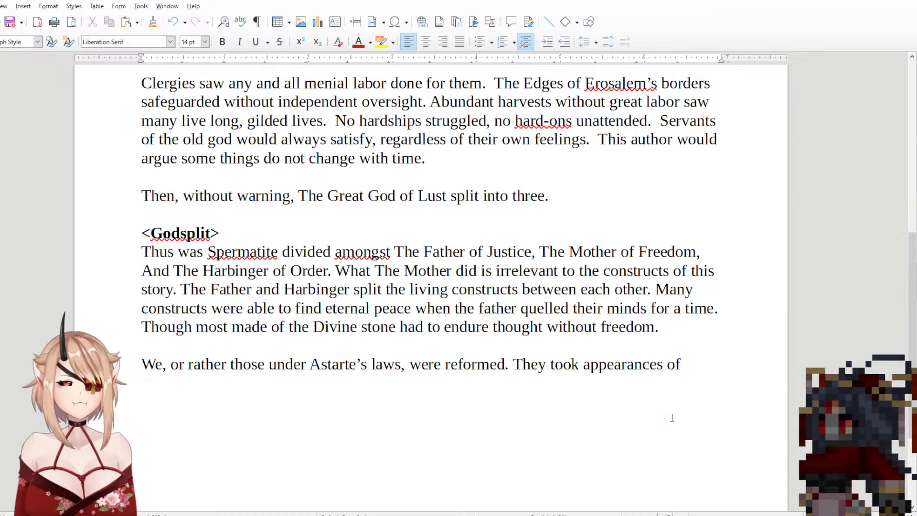
{"action": "key", "text": "BackSpace"}
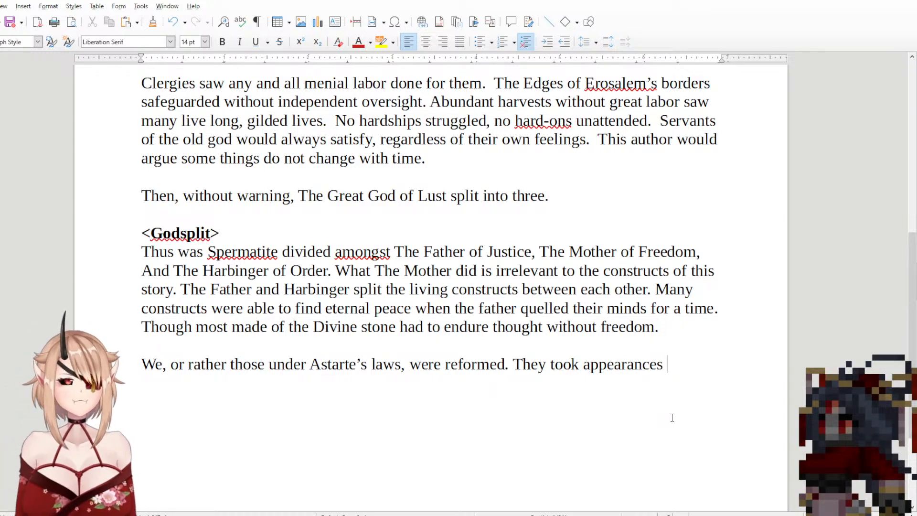
{"action": "type", "text": "feminine, "}
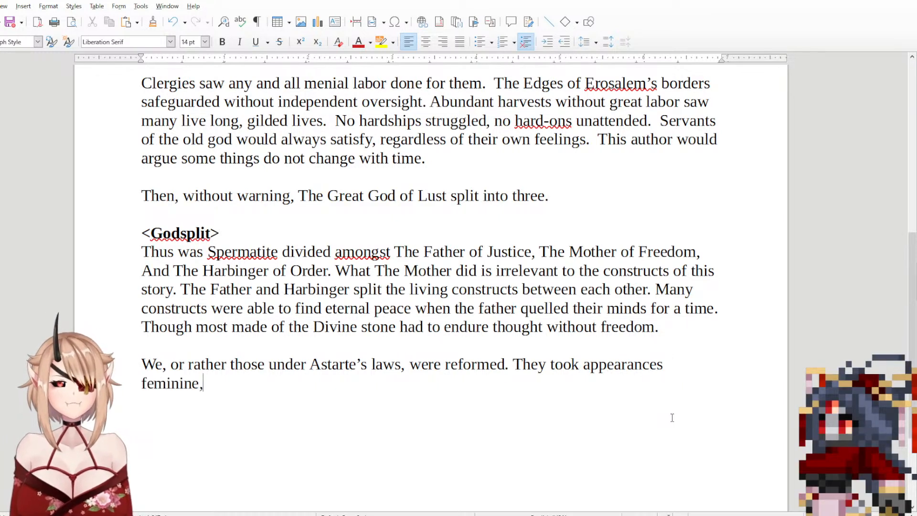
{"action": "type", "text": "despite"}
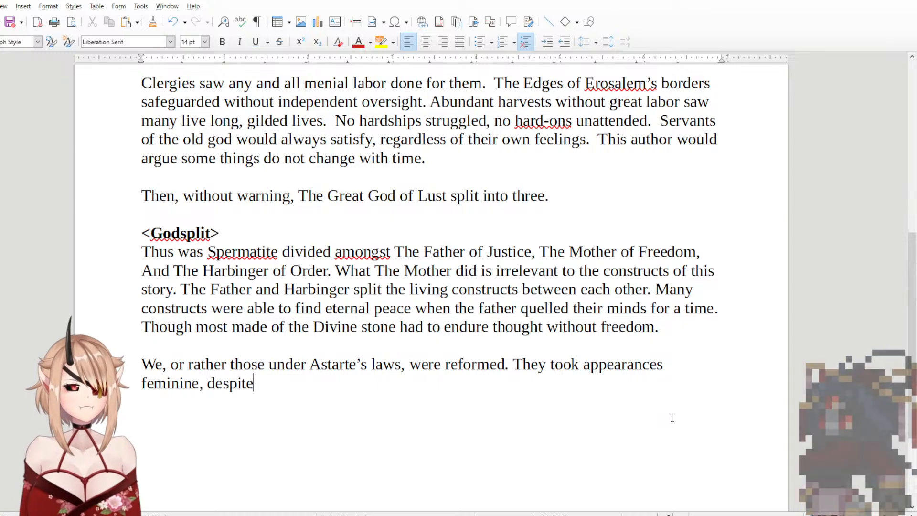
{"action": "key", "text": "BackSpace"}
{"action": "key", "text": "BackSpace"}
{"action": "key", "text": "BackSpace"}
{"action": "key", "text": "BackSpace"}
{"action": "key", "text": "BackSpace"}
{"action": "key", "text": "BackSpace"}
{"action": "key", "text": "BackSpace"}
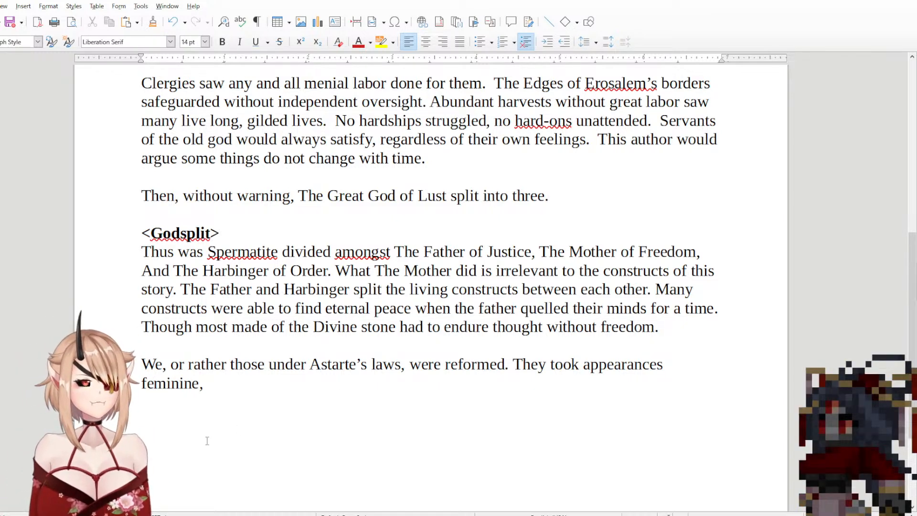
Step: Finish the sentence after "feminine," with "as if inspired from the women of flesh."
{"action": "type", "text": "as if "}
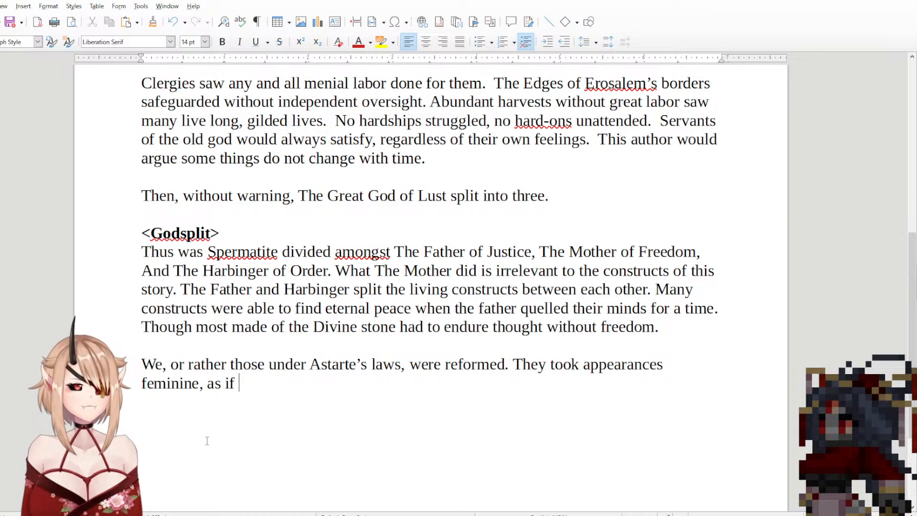
{"action": "type", "text": "inspire"}
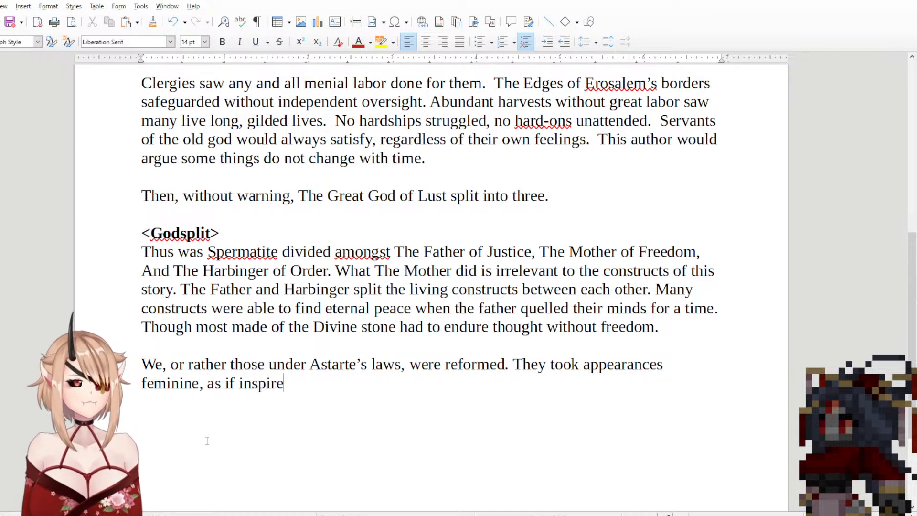
{"action": "type", "text": "d from the"}
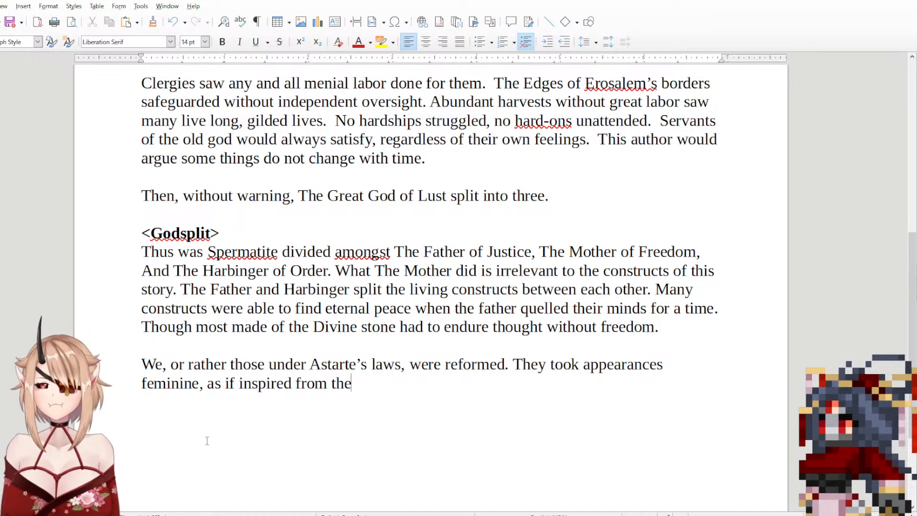
{"action": "type", "text": " women of fle"}
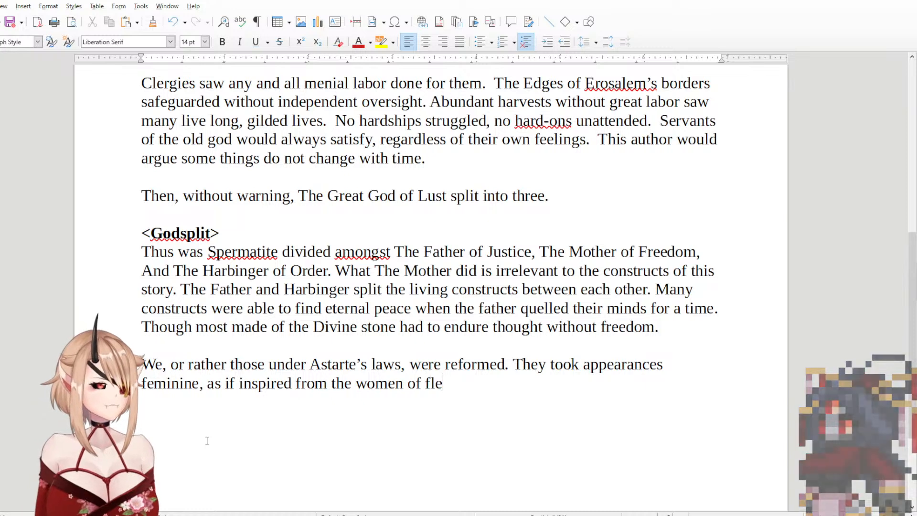
{"action": "type", "text": "sh. "}
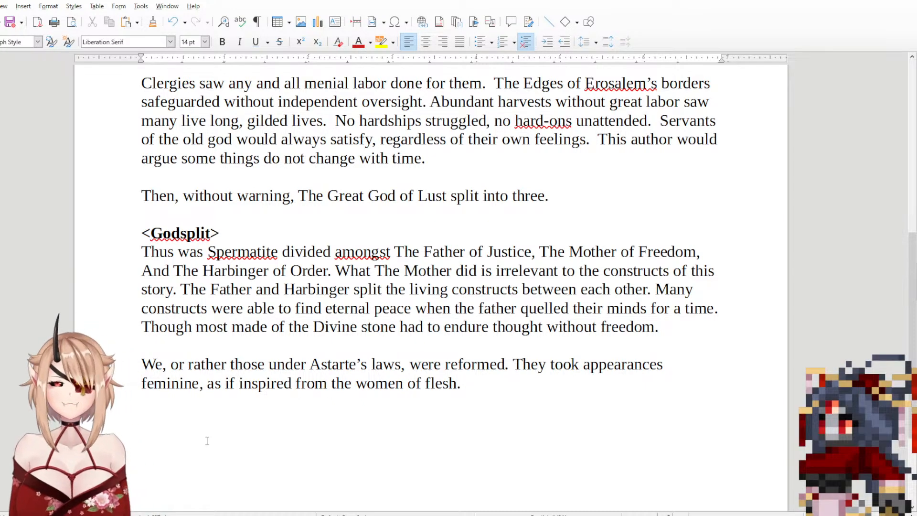
{"action": "type", "text": "Grante"}
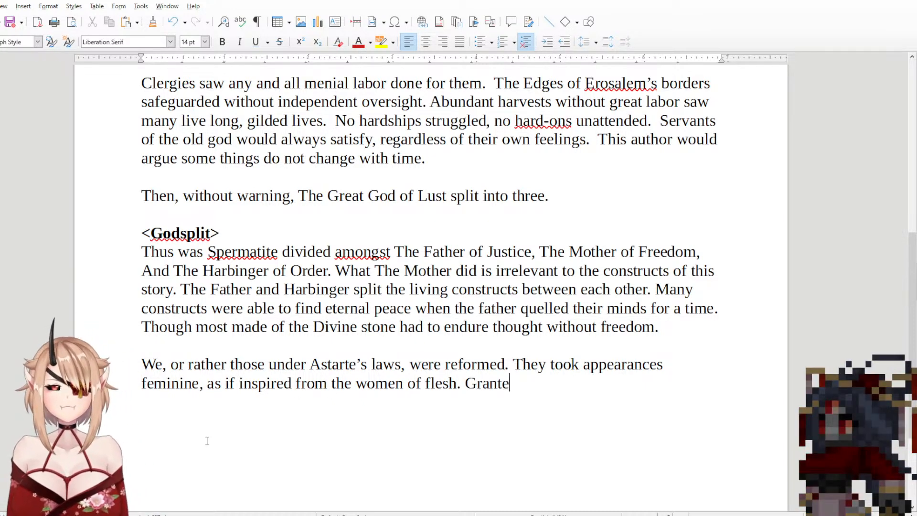
{"action": "type", "text": "d, being "}
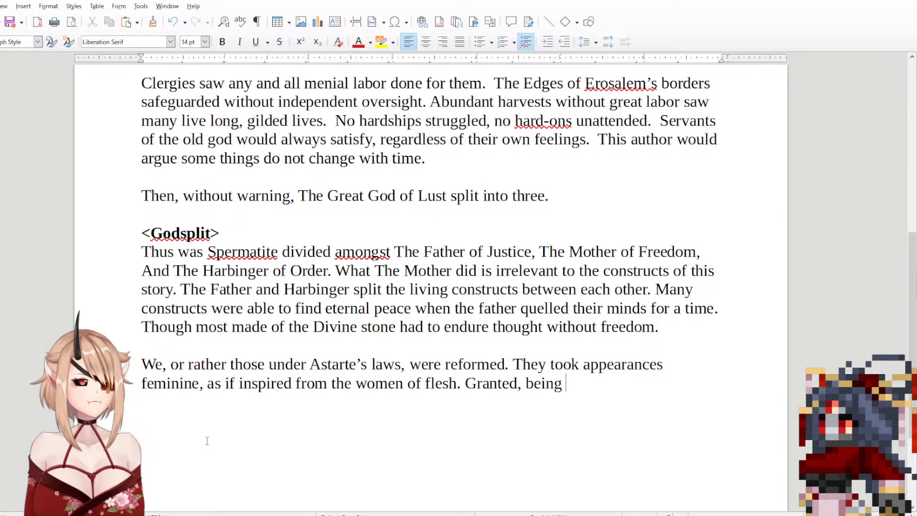
{"action": "type", "text": "eig"}
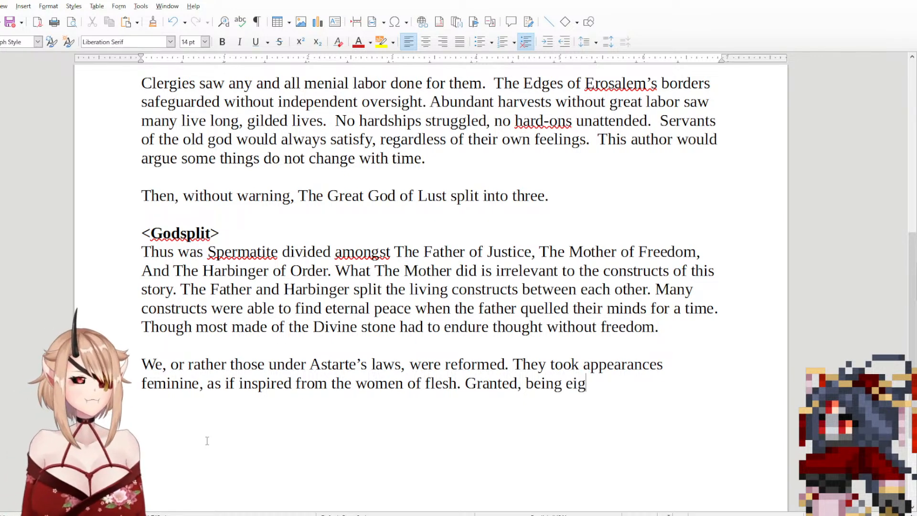
{"action": "type", "text": "ht foot tall"}
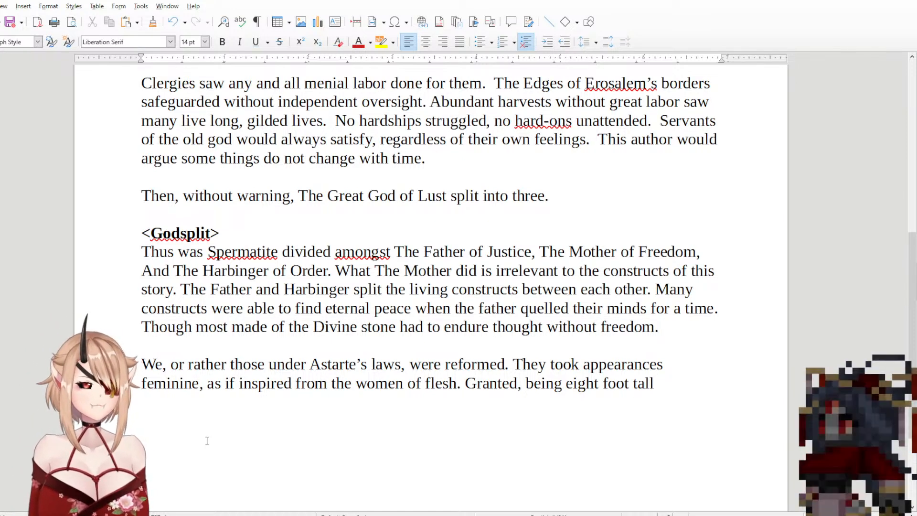
{"action": "type", "text": " w"}
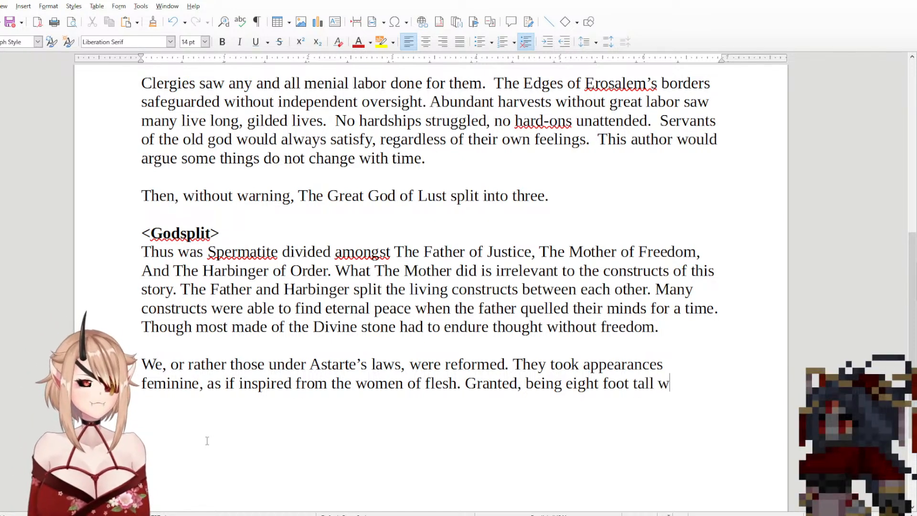
{"action": "type", "text": "ith f"}
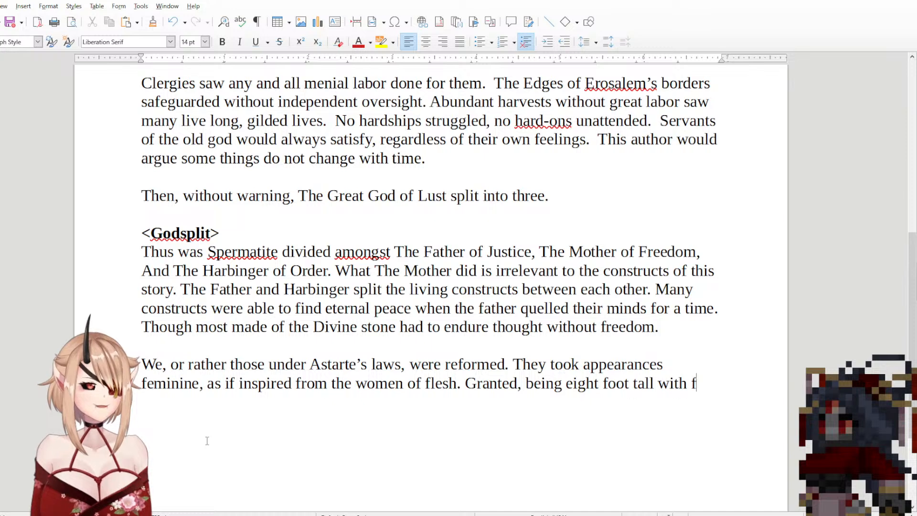
{"action": "type", "text": "angs are"}
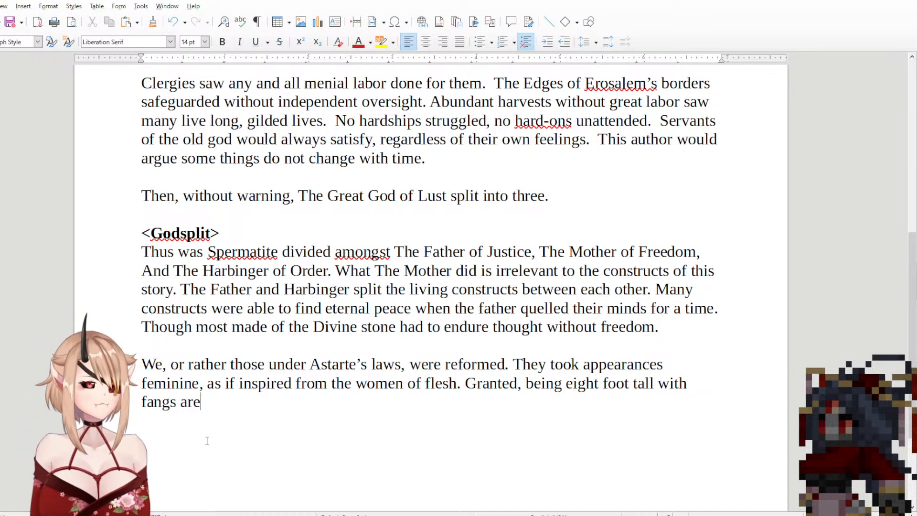
{"action": "type", "text": " retracta"}
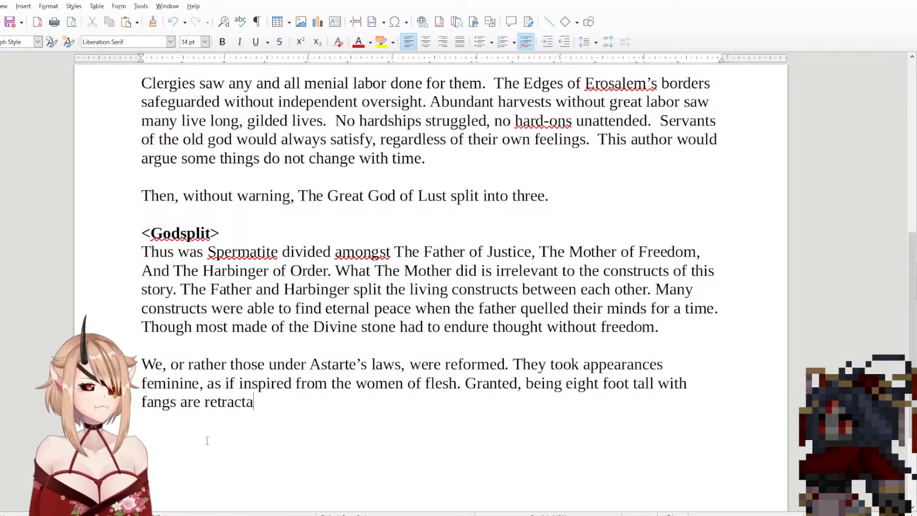
{"action": "type", "text": "ble wings isnt"}
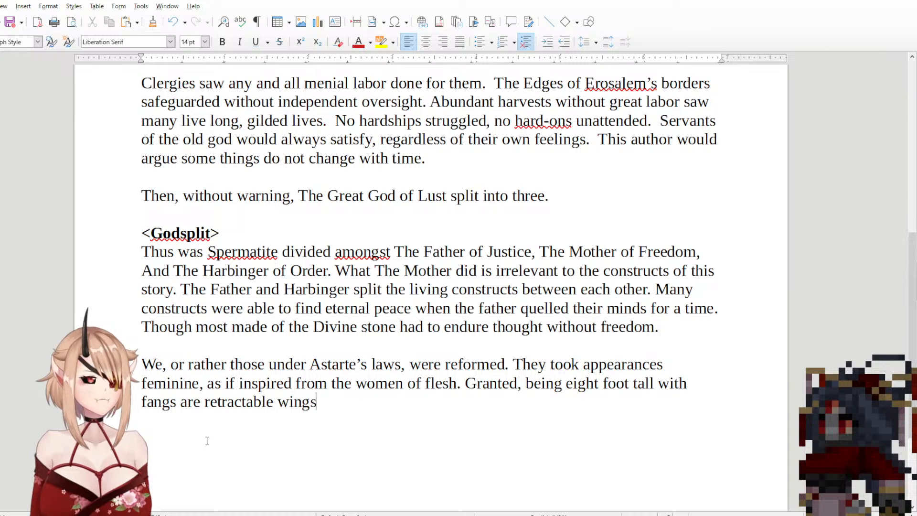
Step: Continue the sentence after "eight foot tall" with "with fangs are retractable wings isn't fully"
{"action": "key", "text": "BackSpace"}
{"action": "key", "text": "BackSpace"}
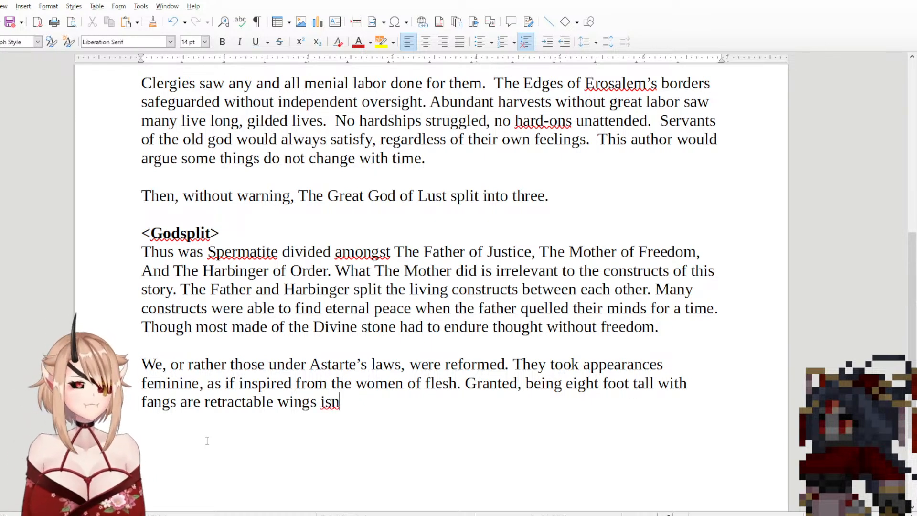
{"action": "type", "text": "'t fully"}
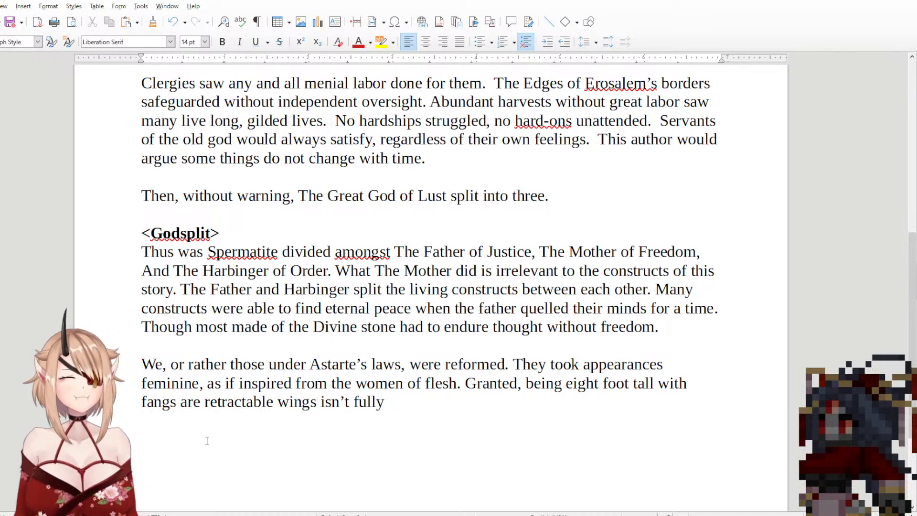
Step: Extend the sentence after "isn't fully" with "to the form of mortals, but"
{"action": "type", "text": "to the form"}
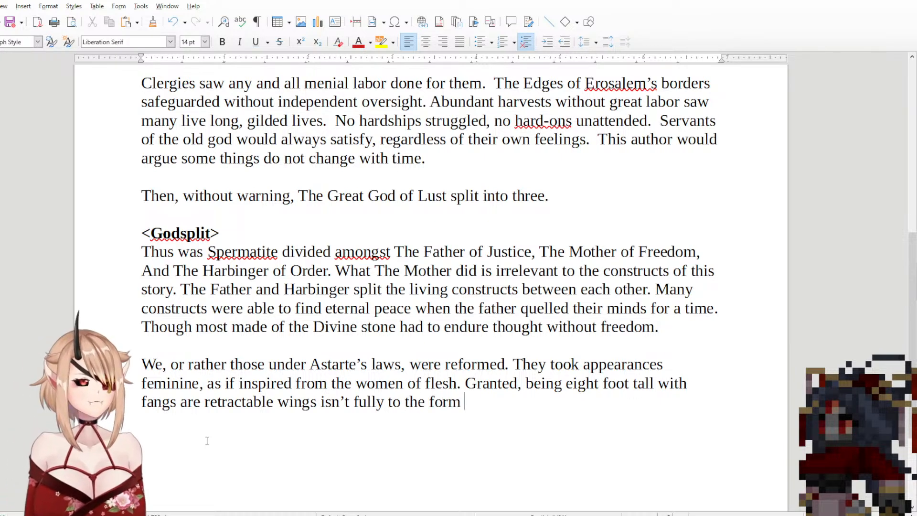
{"action": "type", "text": " of"}
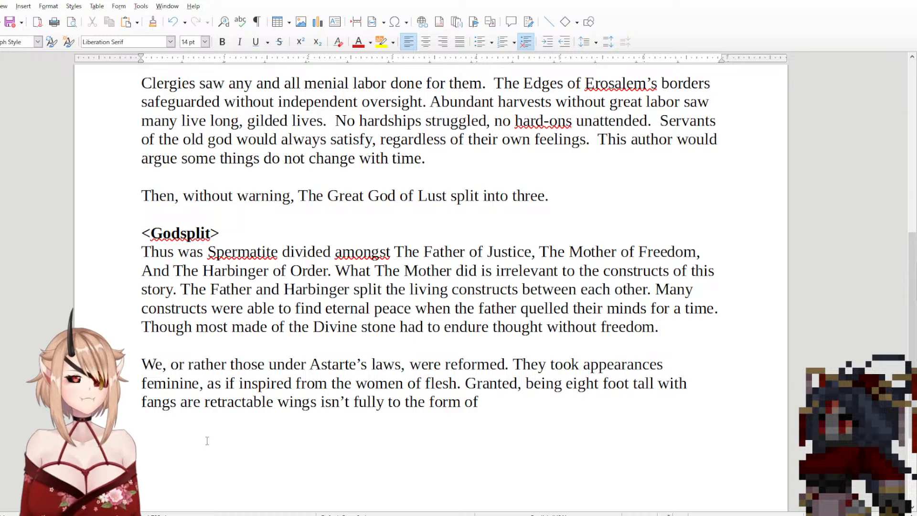
{"action": "type", "text": " mortals,"}
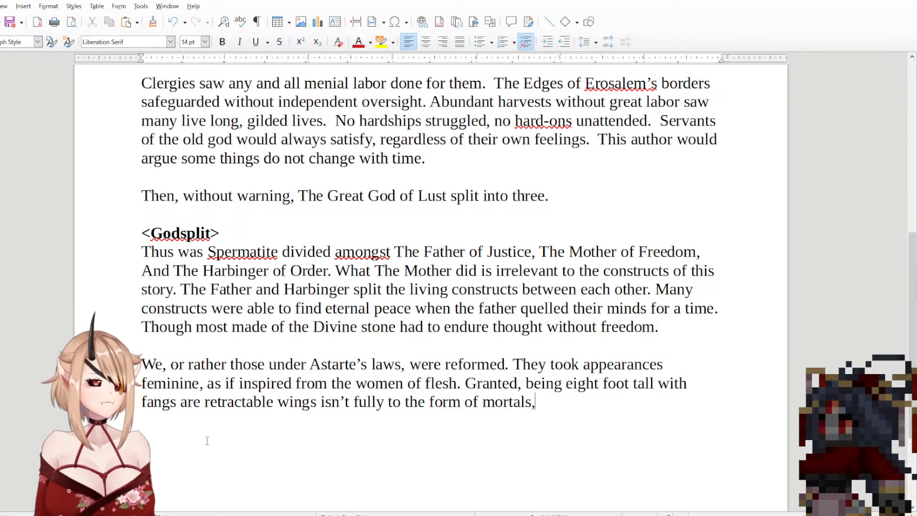
{"action": "key", "text": "BackSpace"}
{"action": "type", "text": ", but "}
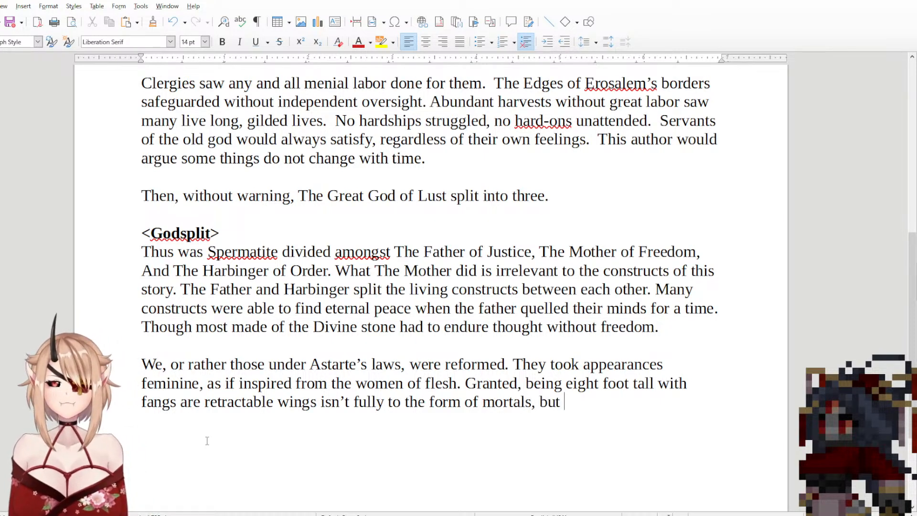
{"action": "type", "text": "the junk"}
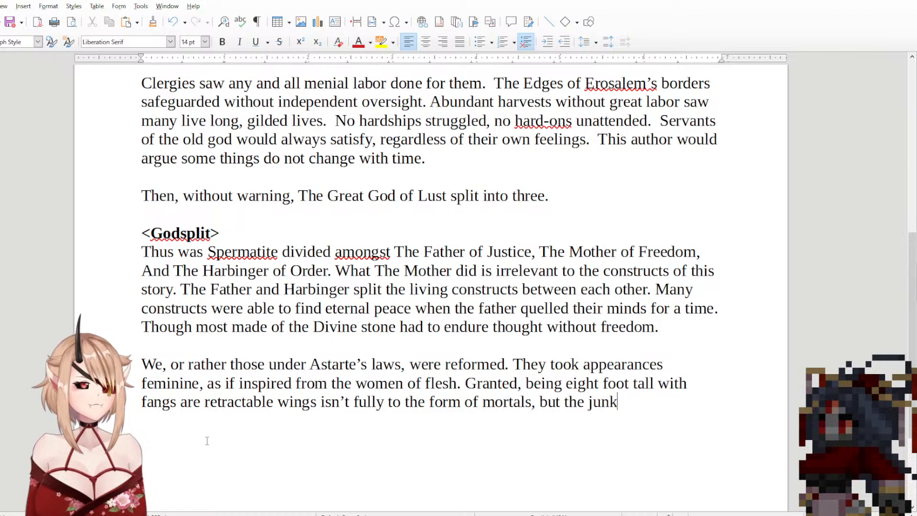
{"action": "key", "text": "BackSpace"}
{"action": "key", "text": "BackSpace"}
{"action": "key", "text": "BackSpace"}
{"action": "key", "text": "BackSpace"}
{"action": "key", "text": "BackSpace"}
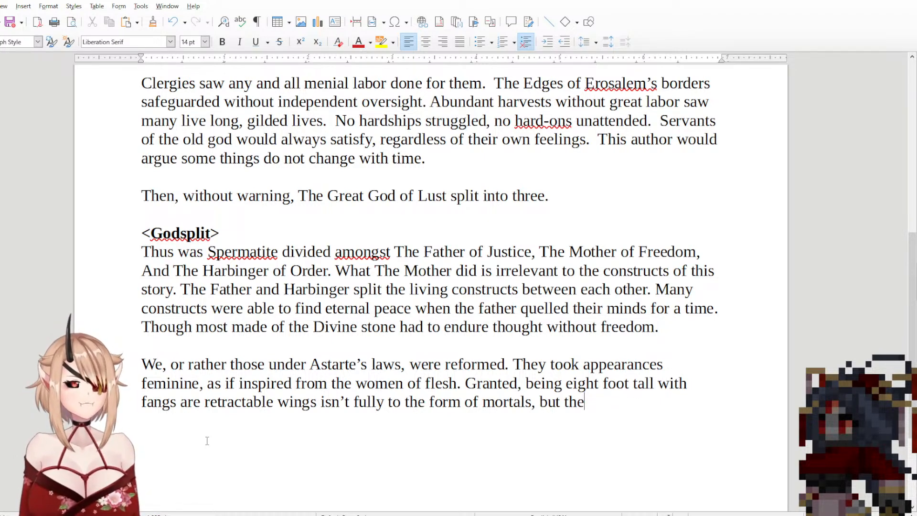
{"action": "key", "text": "BackSpace"}
{"action": "key", "text": "BackSpace"}
{"action": "key", "text": "BackSpace"}
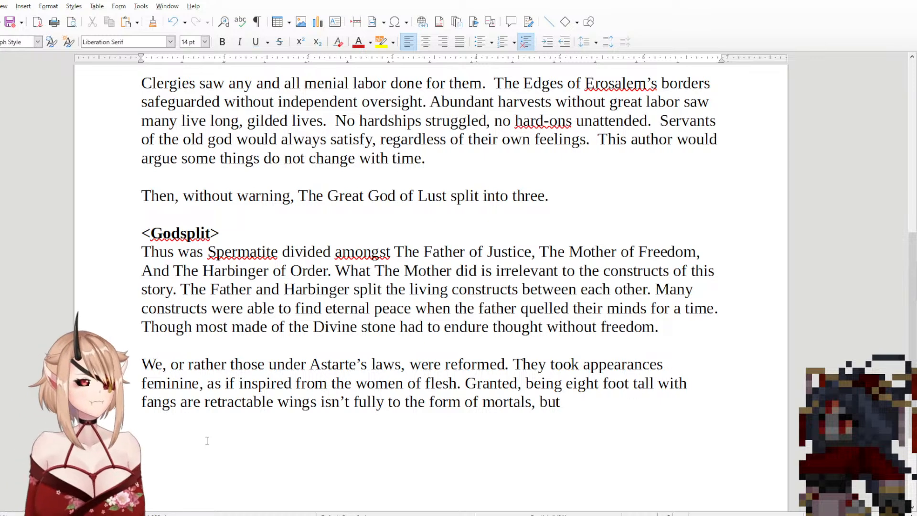
Step: Continue the sentence after "the form of mortals, but" with "these aren't"
{"action": "type", "text": "t"}
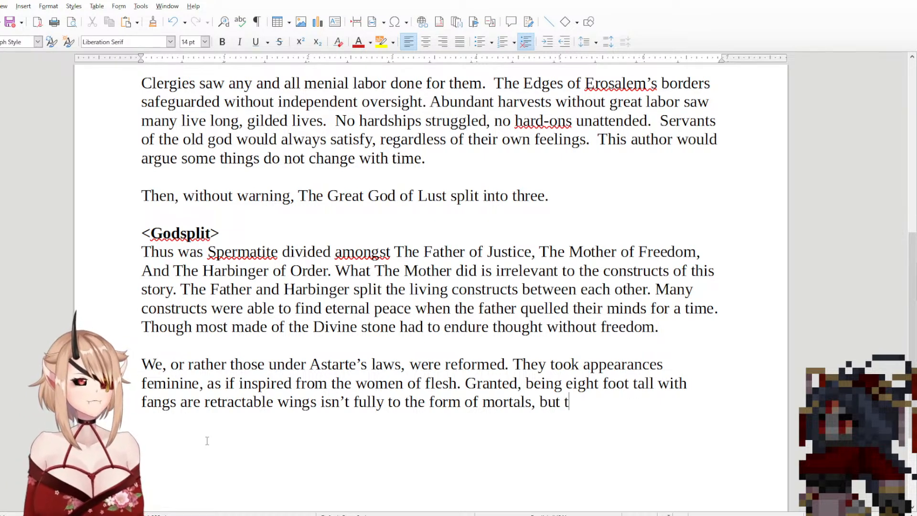
{"action": "type", "text": "hese arent"}
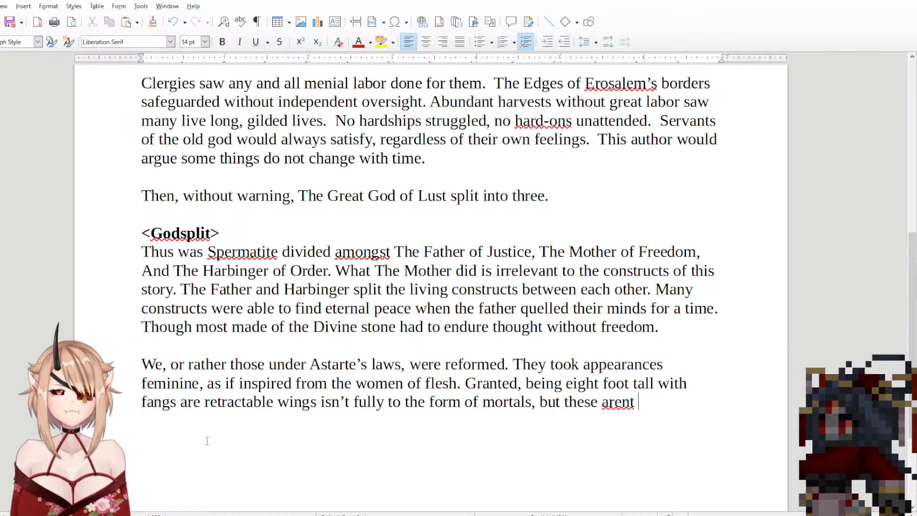
{"action": "key", "text": "BackSpace"}
{"action": "type", "text": "'t"}
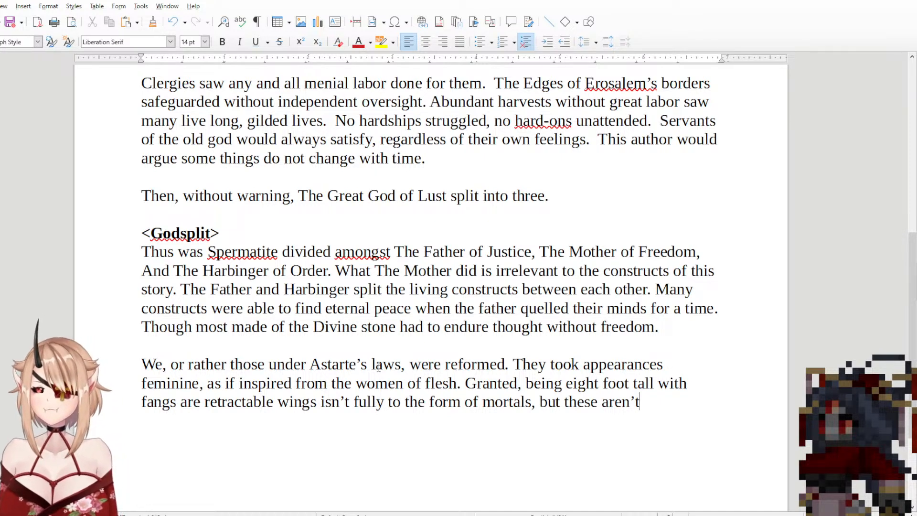
Step: Remove "We, or rather" from the start of the last paragraph and capitalise "Those" as its opening word
{"action": "left_click_drag", "start_coordinate": [188, 364], "coordinate": [145, 366]}
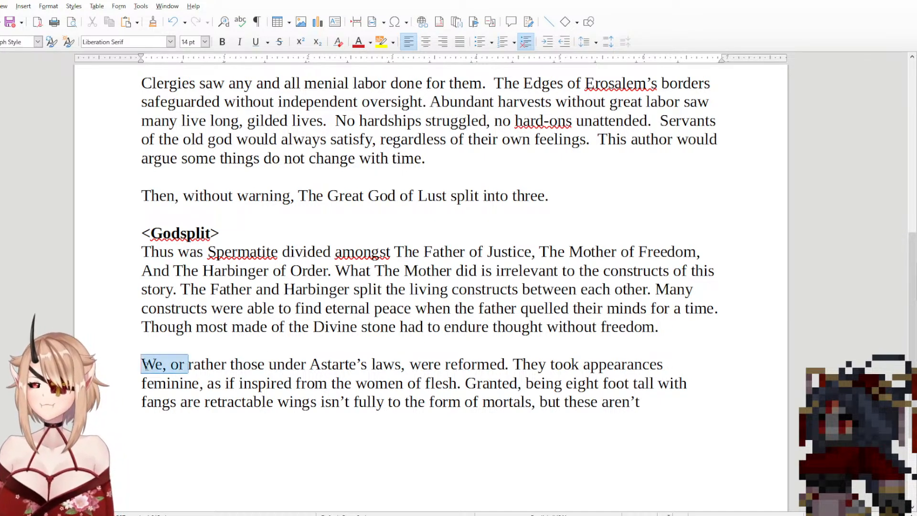
{"action": "left_click_drag", "start_coordinate": [231, 364], "coordinate": [156, 368]}
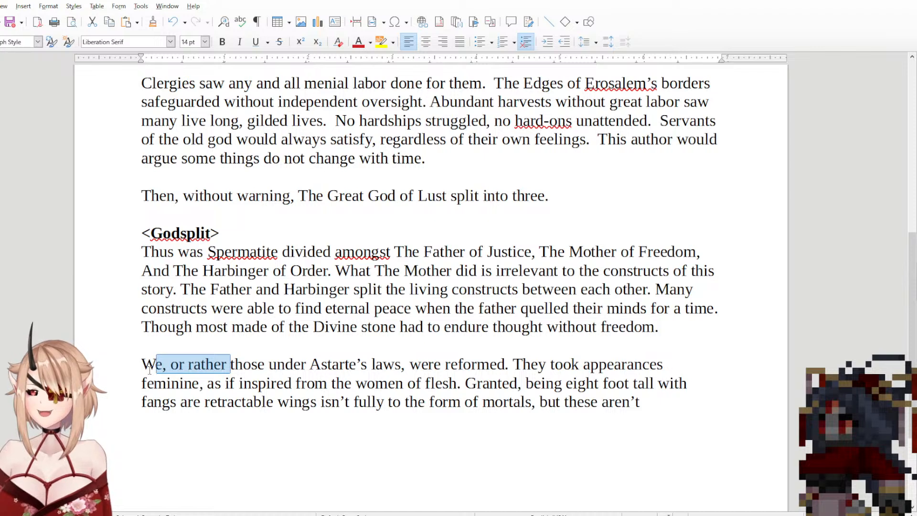
{"action": "key", "text": "Delete"}
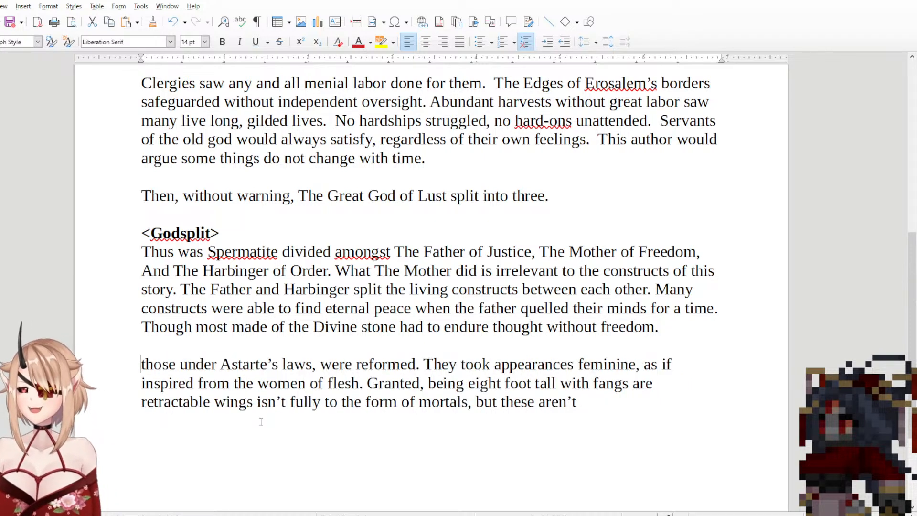
{"action": "key", "text": "Delete"}
{"action": "type", "text": "T"}
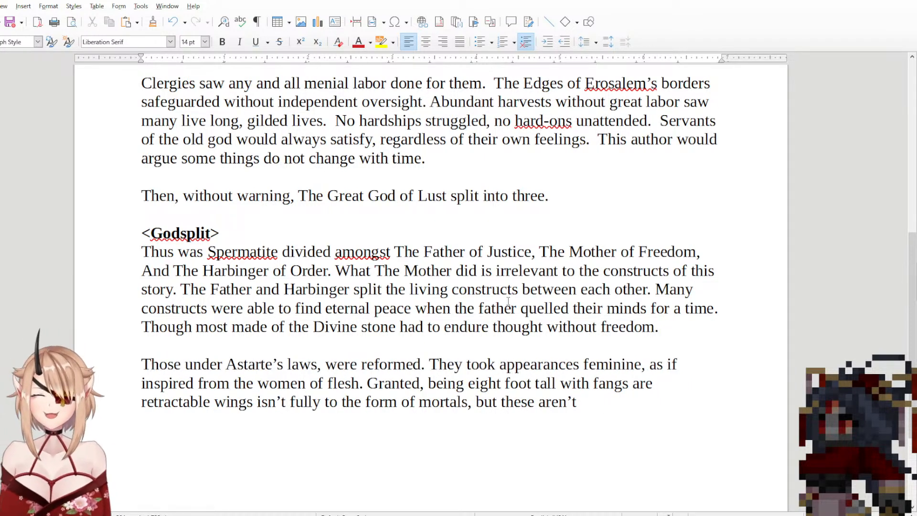
Step: Correct "are" to "and" between "fangs" and "retractable wings" in the "Granted" sentence
{"action": "left_click_drag", "start_coordinate": [360, 383], "coordinate": [577, 401]}
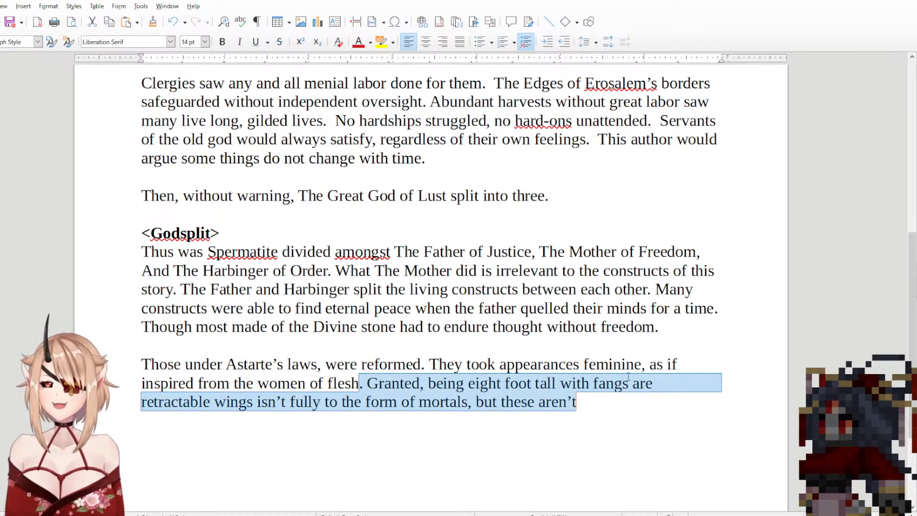
{"action": "left_click", "coordinate": [590, 408]}
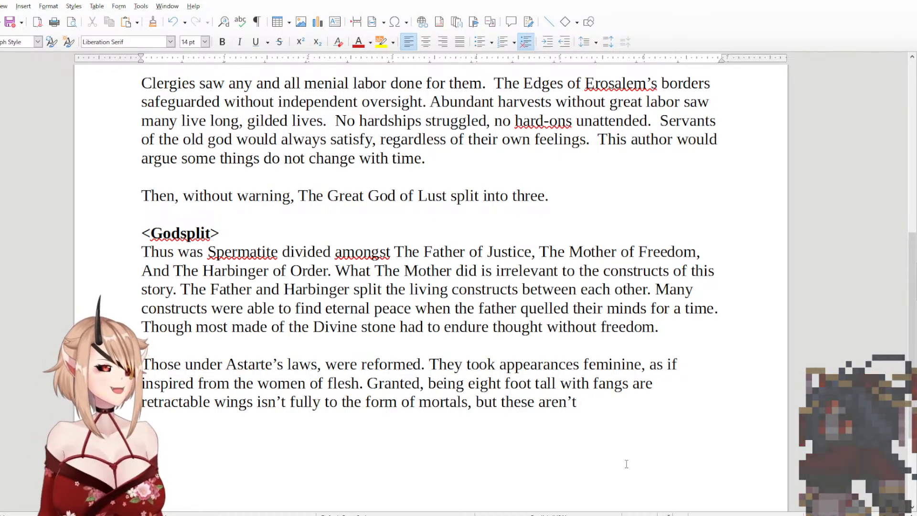
{"action": "left_click_drag", "start_coordinate": [360, 384], "coordinate": [629, 384]}
{"action": "left_click", "coordinate": [652, 382]}
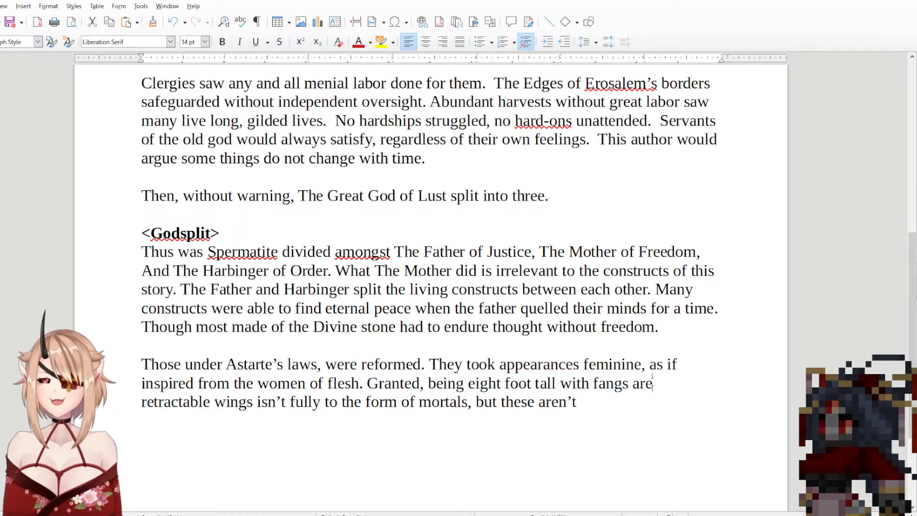
{"action": "key", "text": "BackSpace"}
{"action": "key", "text": "BackSpace"}
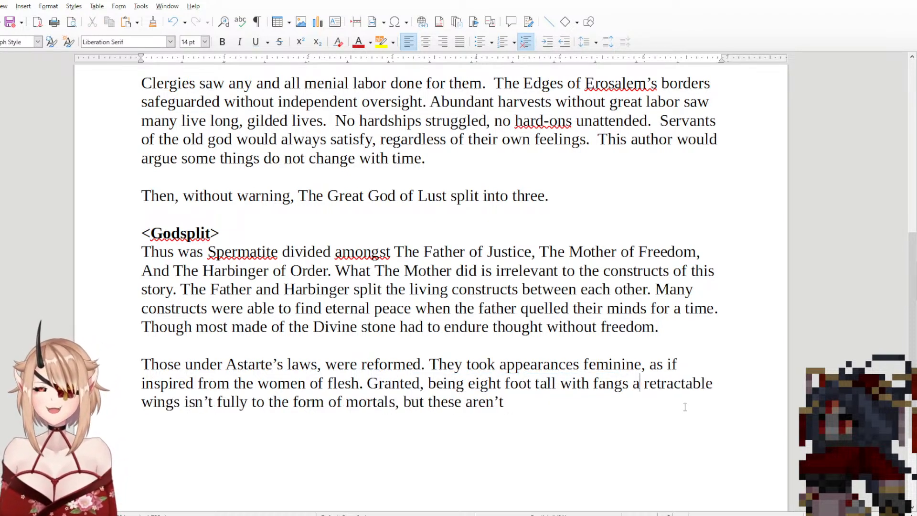
{"action": "type", "text": "nd"}
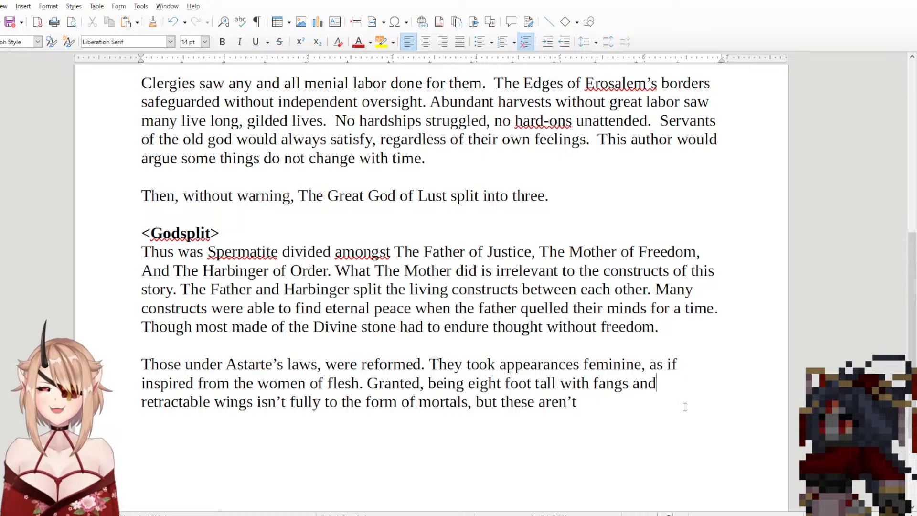
{"action": "type", "text": " exactly"}
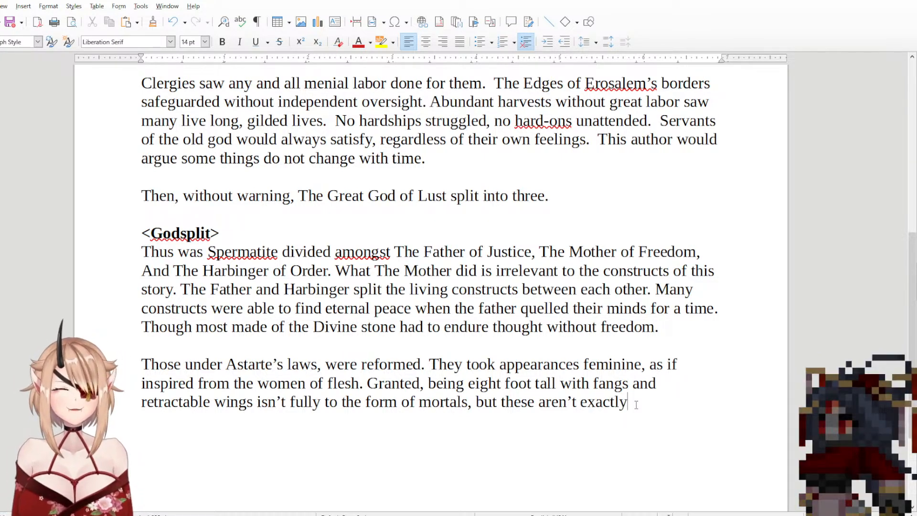
{"action": "key", "text": "BackSpace"}
{"action": "key", "text": "BackSpace"}
{"action": "key", "text": "BackSpace"}
{"action": "key", "text": "BackSpace"}
{"action": "key", "text": "BackSpace"}
{"action": "key", "text": "BackSpace"}
{"action": "key", "text": "BackSpace"}
{"action": "key", "text": "BackSpace"}
{"action": "key", "text": "BackSpace"}
{"action": "key", "text": "BackSpace"}
{"action": "key", "text": "BackSpace"}
{"action": "key", "text": "BackSpace"}
{"action": "key", "text": "BackSpace"}
{"action": "type", "text": "re ne"}
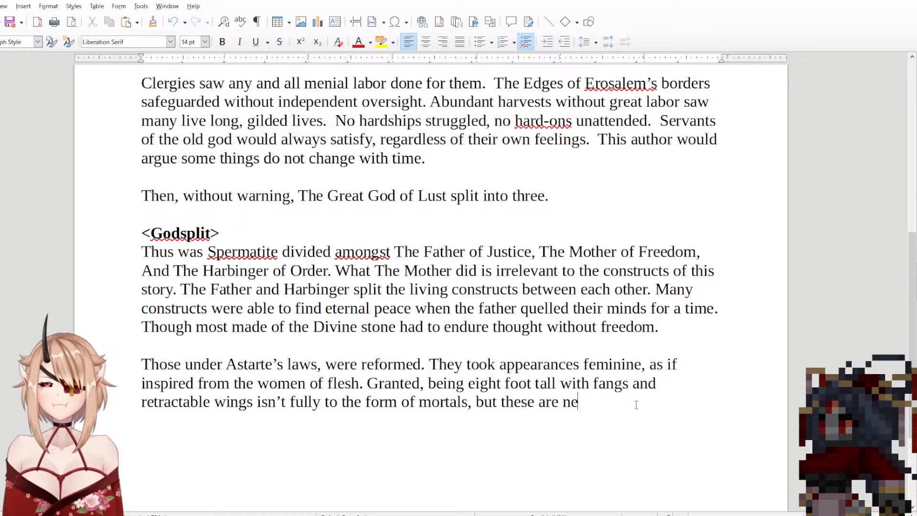
{"action": "key", "text": "BackSpace"}
{"action": "key", "text": "BackSpace"}
{"action": "key", "text": "BackSpace"}
{"action": "key", "text": "BackSpace"}
{"action": "key", "text": "BackSpace"}
{"action": "key", "text": "BackSpace"}
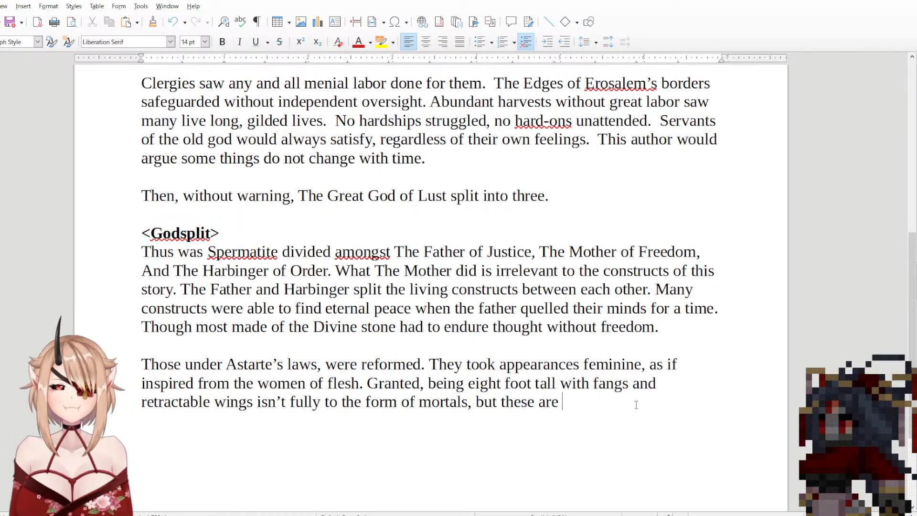
Step: Continue the sentence after "but these" with "details don't really matter for th"
{"action": "type", "text": "detail"}
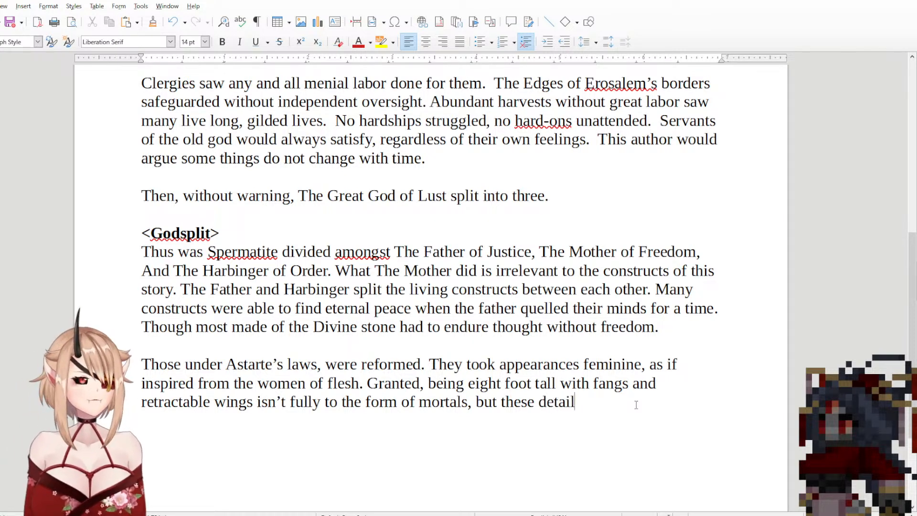
{"action": "type", "text": "s don't rea"}
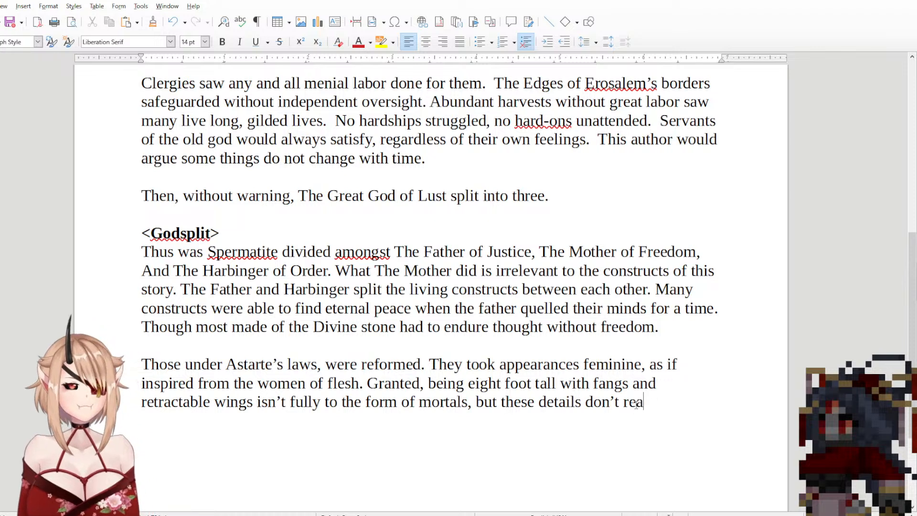
{"action": "type", "text": "lly matter "}
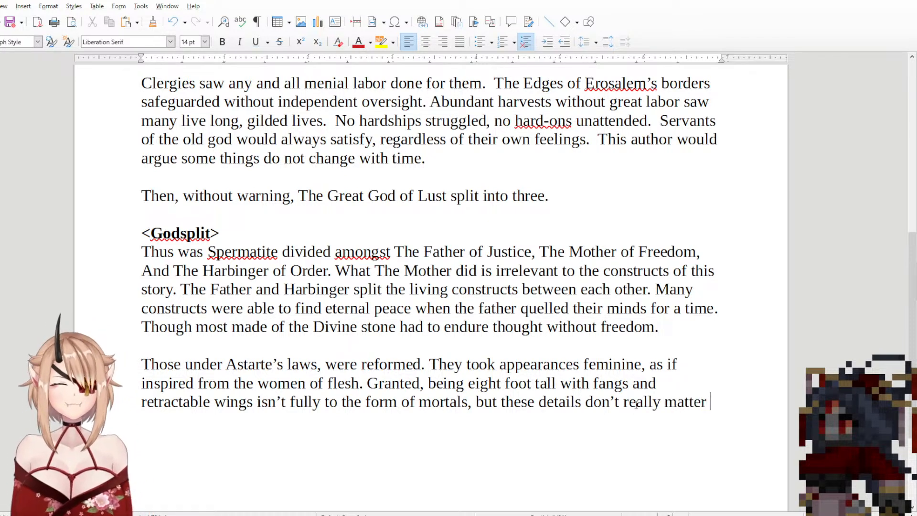
{"action": "type", "text": "for th"}
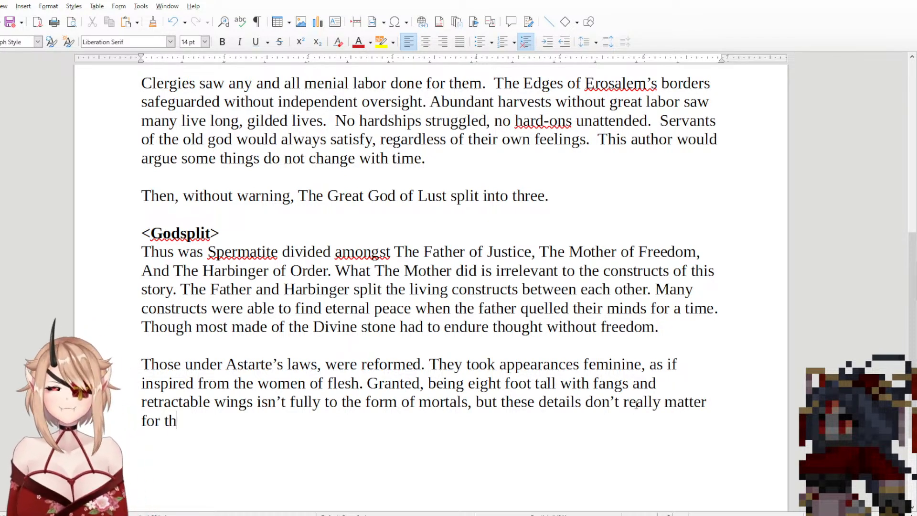
Step: Reword the ending after "the form of mortals, but" as "those details aren't important to this story."
{"action": "key", "text": "BackSpace"}
{"action": "key", "text": "BackSpace"}
{"action": "key", "text": "BackSpace"}
{"action": "key", "text": "BackSpace"}
{"action": "key", "text": "BackSpace"}
{"action": "key", "text": "BackSpace"}
{"action": "key", "text": "BackSpace"}
{"action": "key", "text": "BackSpace"}
{"action": "key", "text": "BackSpace"}
{"action": "key", "text": "BackSpace"}
{"action": "key", "text": "BackSpace"}
{"action": "key", "text": "BackSpace"}
{"action": "key", "text": "BackSpace"}
{"action": "key", "text": "BackSpace"}
{"action": "key", "text": "BackSpace"}
{"action": "key", "text": "BackSpace"}
{"action": "key", "text": "BackSpace"}
{"action": "key", "text": "BackSpace"}
{"action": "key", "text": "BackSpace"}
{"action": "key", "text": "BackSpace"}
{"action": "key", "text": "BackSpace"}
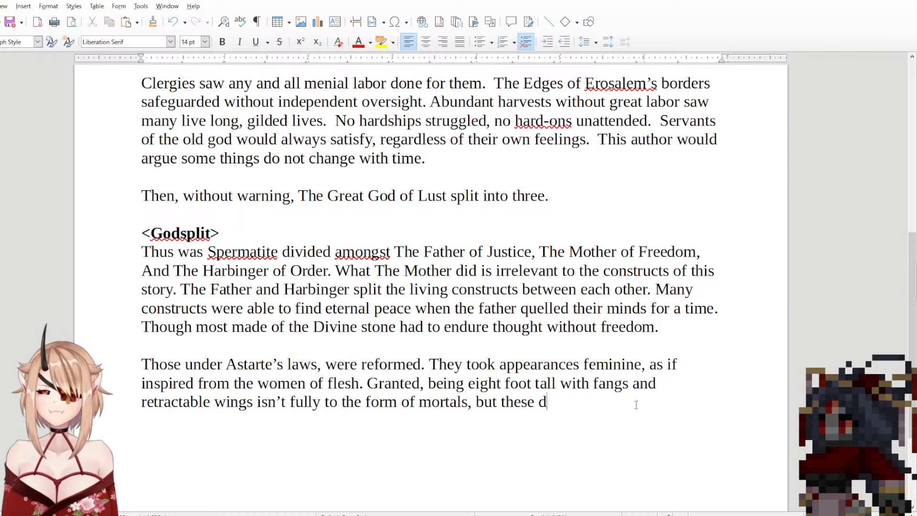
{"action": "key", "text": "BackSpace"}
{"action": "type", "text": "ose "}
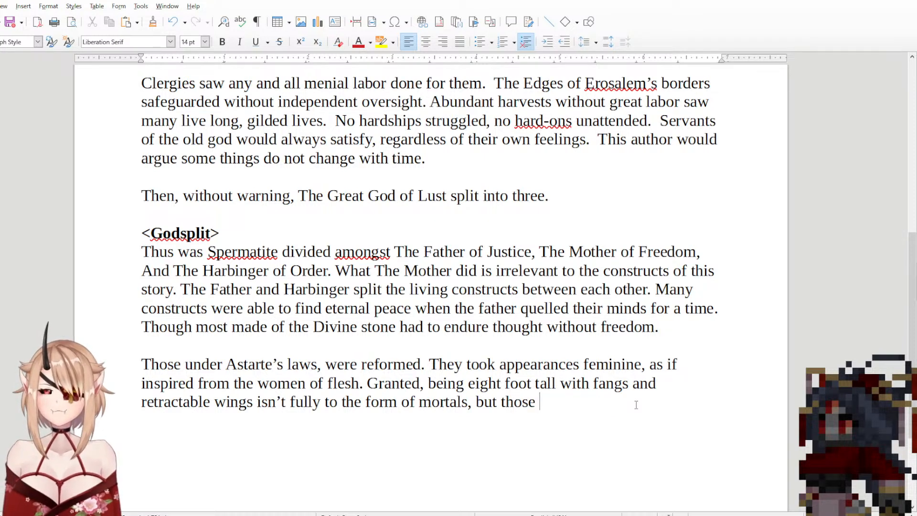
{"action": "type", "text": "details ar"}
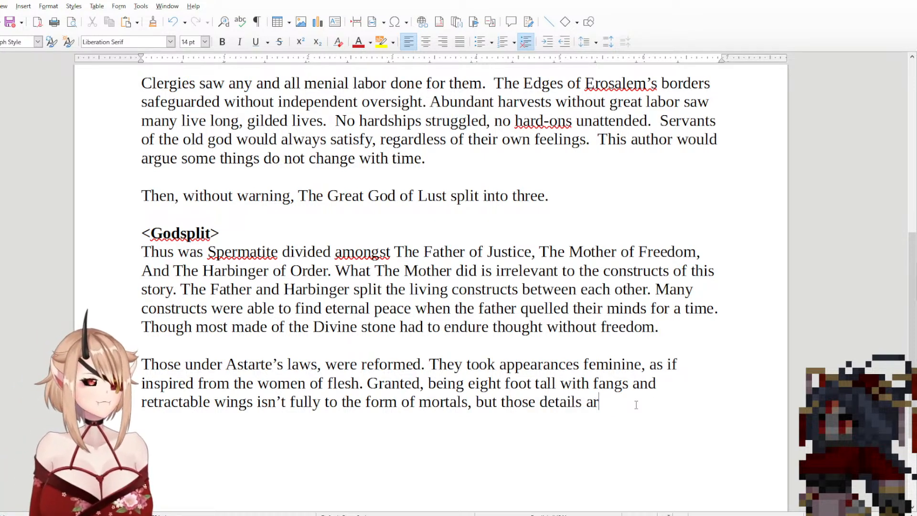
{"action": "type", "text": "ent impor"}
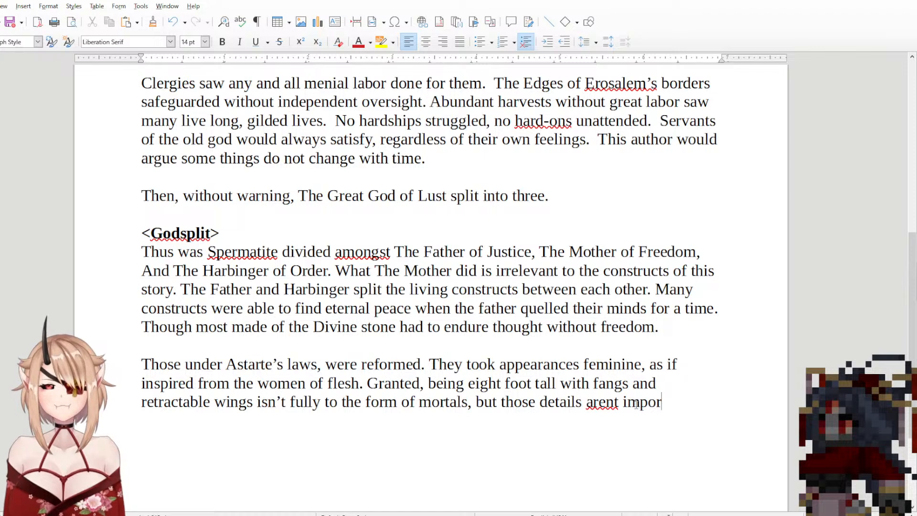
{"action": "type", "text": "tant to this"}
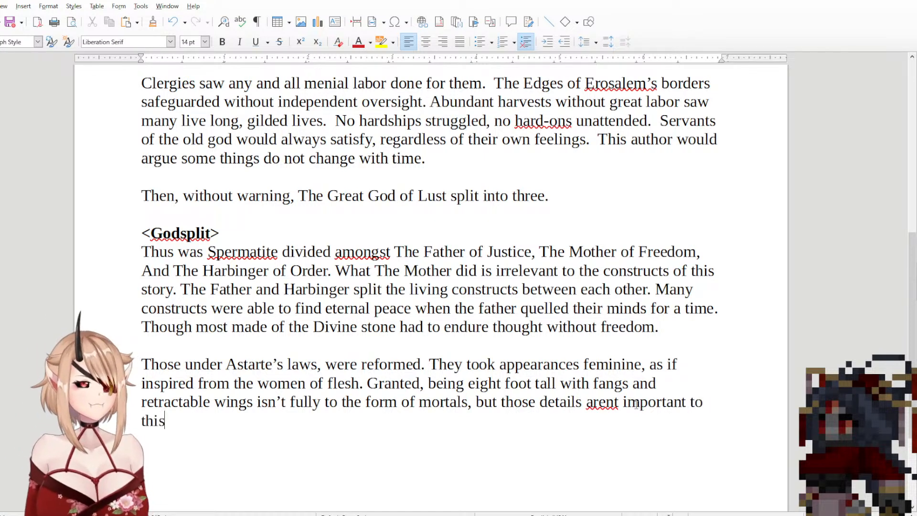
{"action": "type", "text": " story."}
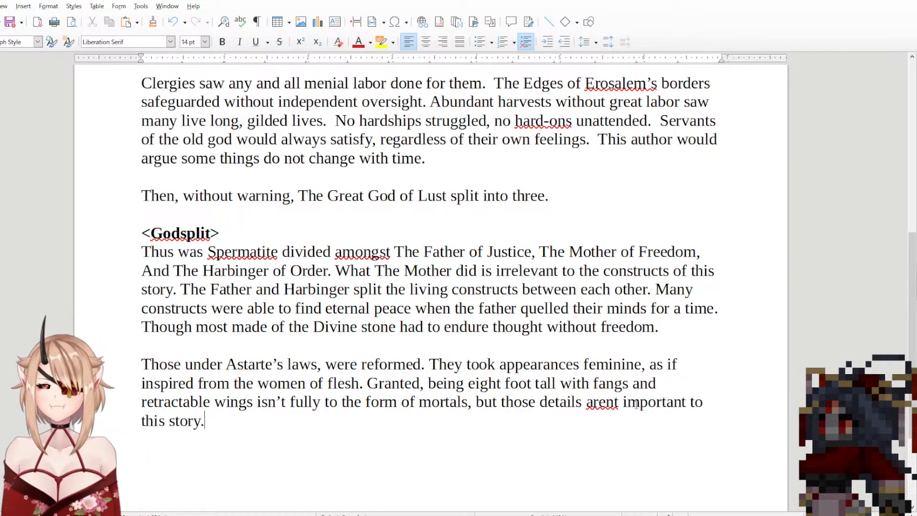
{"action": "double_click", "coordinate": [597, 416]}
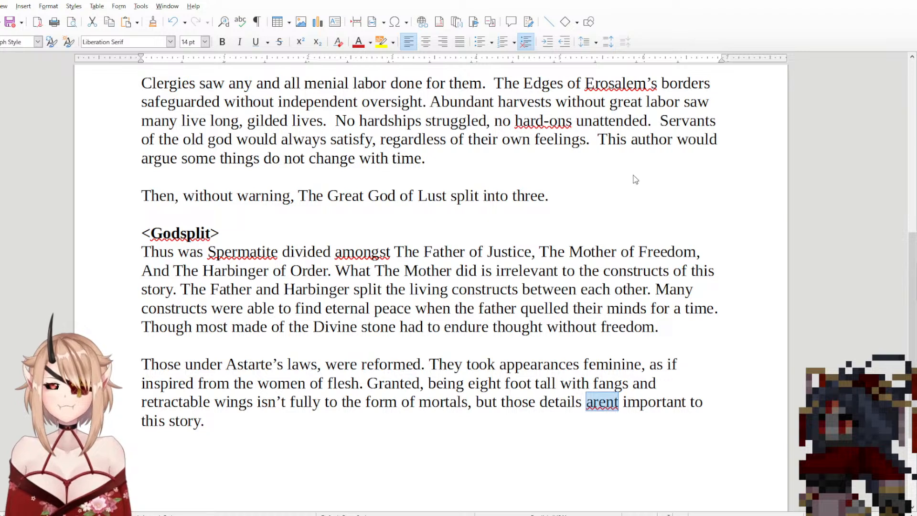
{"action": "type", "text": "aren't"}
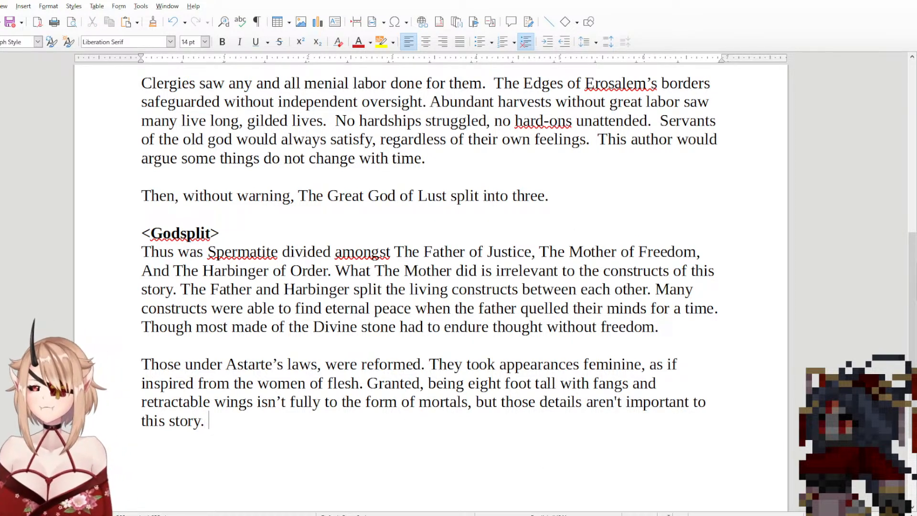
{"action": "type", "text": "Funnily "}
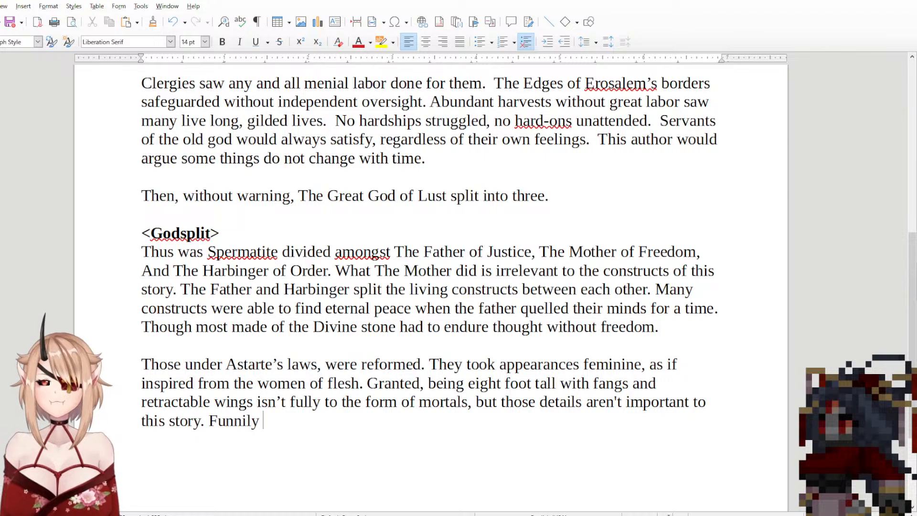
{"action": "type", "text": "enough,"}
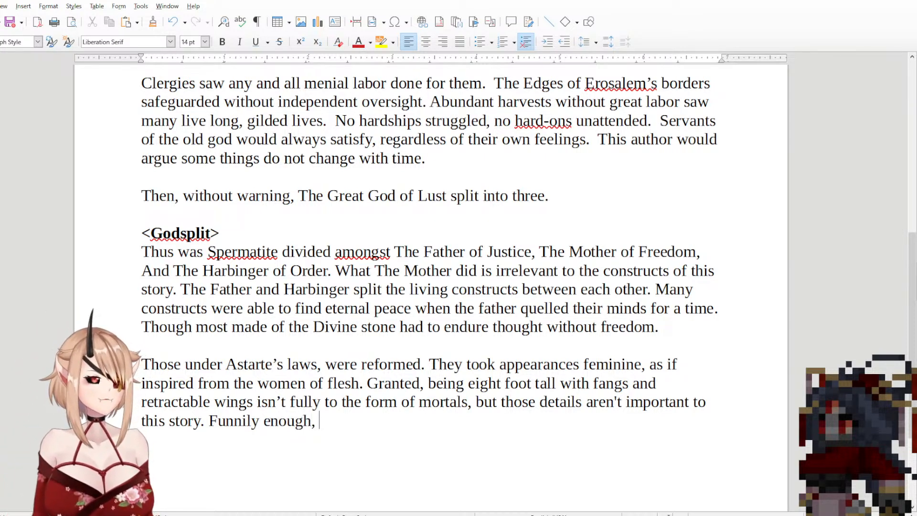
{"action": "type", "text": " cum"}
{"action": "key", "text": "BackSpace"}
{"action": "key", "text": "BackSpace"}
{"action": "key", "text": "BackSpace"}
{"action": "type", "text": "cu"}
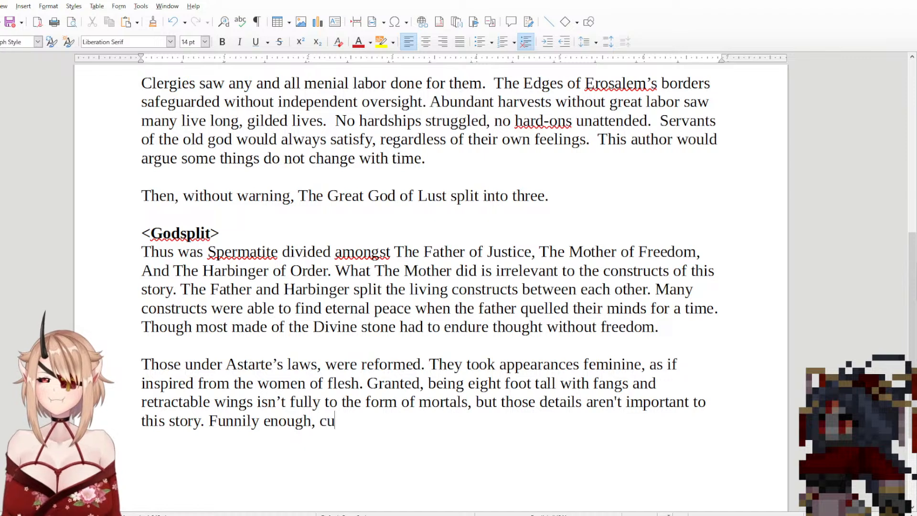
{"action": "type", "text": "mpires of"}
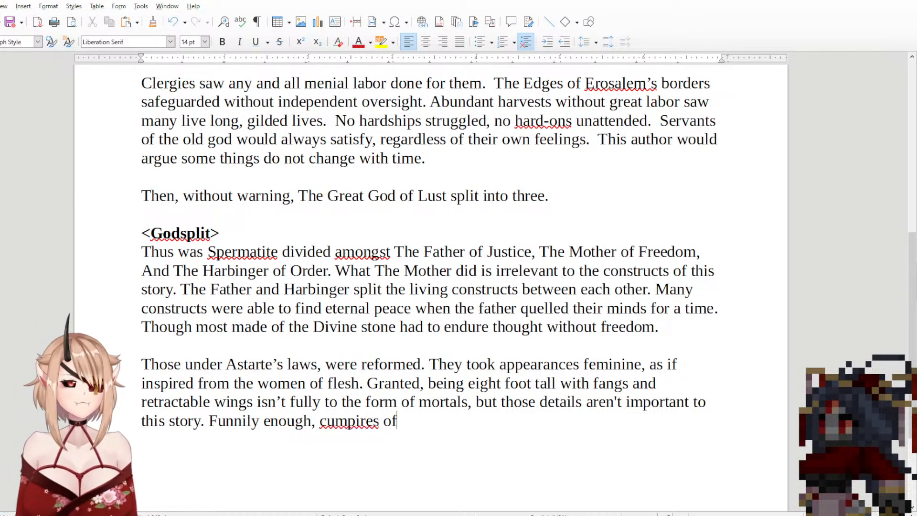
{"action": "key", "text": "BackSpace"}
{"action": "key", "text": "BackSpace"}
{"action": "key", "text": "BackSpace"}
{"action": "key", "text": "BackSpace"}
{"action": "key", "text": "BackSpace"}
{"action": "key", "text": "BackSpace"}
{"action": "key", "text": "BackSpace"}
{"action": "key", "text": "BackSpace"}
{"action": "key", "text": "BackSpace"}
{"action": "key", "text": "BackSpace"}
{"action": "key", "text": "BackSpace"}
{"action": "key", "text": "BackSpace"}
{"action": "key", "text": "BackSpace"}
{"action": "key", "text": "BackSpace"}
{"action": "key", "text": "BackSpace"}
{"action": "key", "text": "BackSpace"}
{"action": "key", "text": "BackSpace"}
{"action": "key", "text": "BackSpace"}
{"action": "key", "text": "BackSpace"}
{"action": "key", "text": "BackSpace"}
{"action": "key", "text": "BackSpace"}
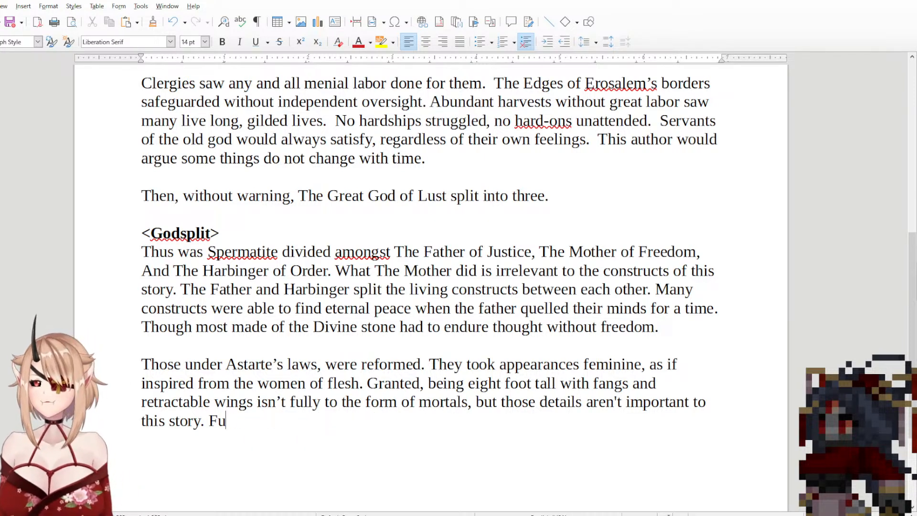
Step: Add a sentence after "this story." beginning "These were the first cumpires, and they began to to descend"
{"action": "type", "text": "These "}
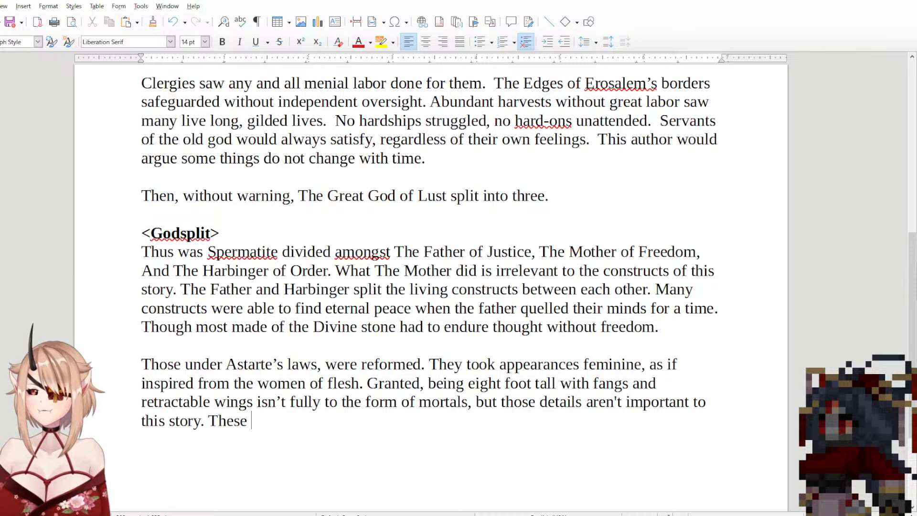
{"action": "type", "text": "were the "}
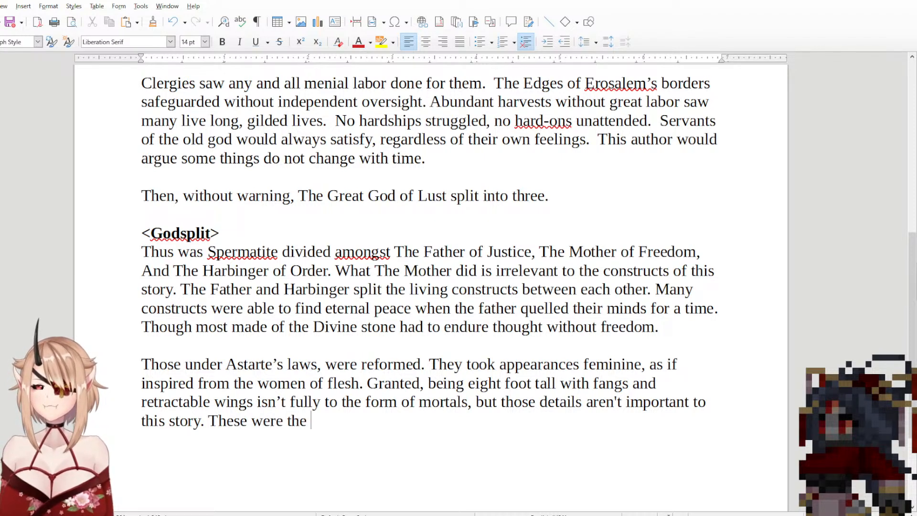
{"action": "type", "text": "first cum"}
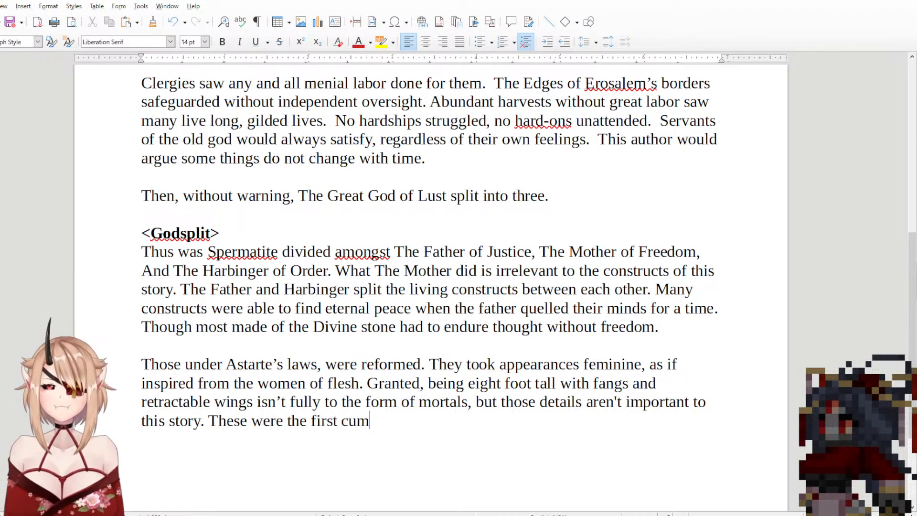
{"action": "type", "text": "pires, "}
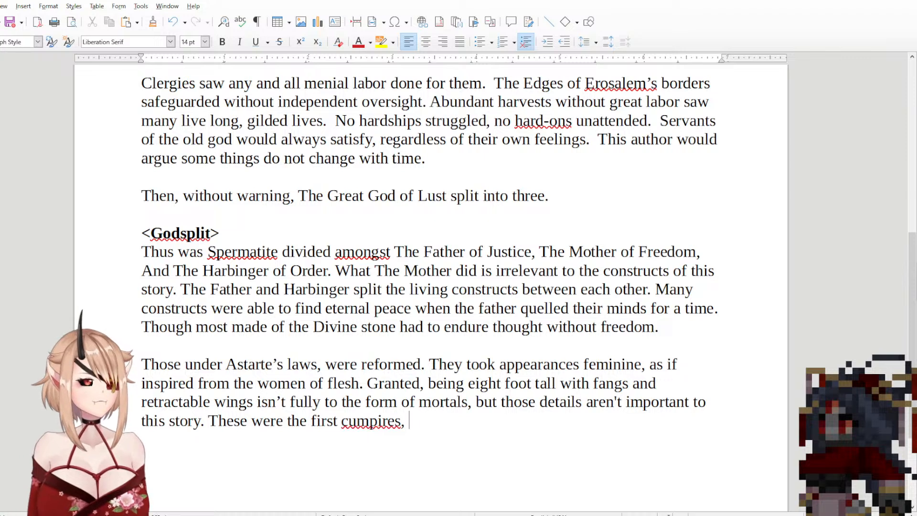
{"action": "type", "text": "and they de"}
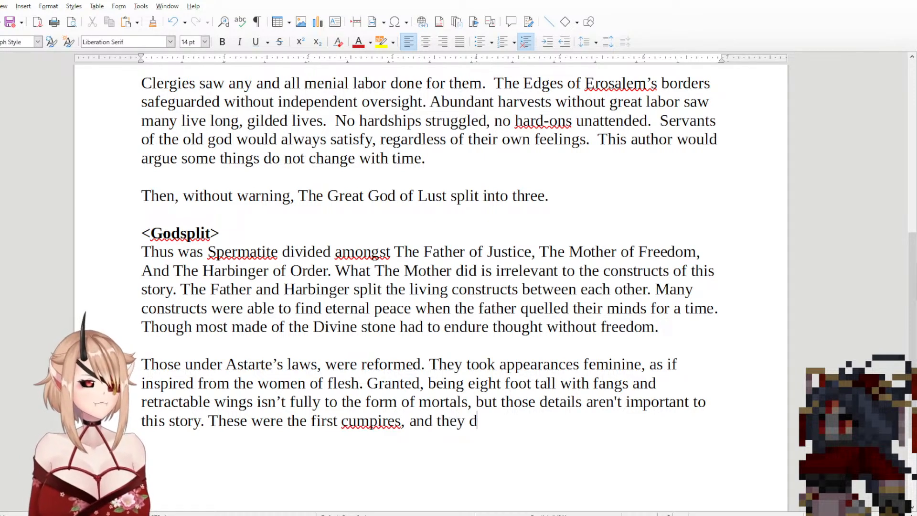
{"action": "key", "text": "BackSpace"}
{"action": "key", "text": "BackSpace"}
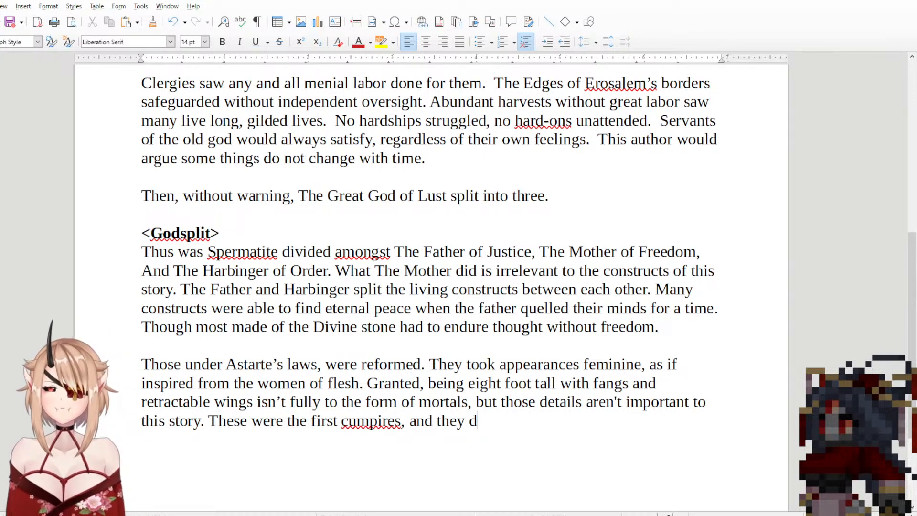
{"action": "type", "text": "began to "}
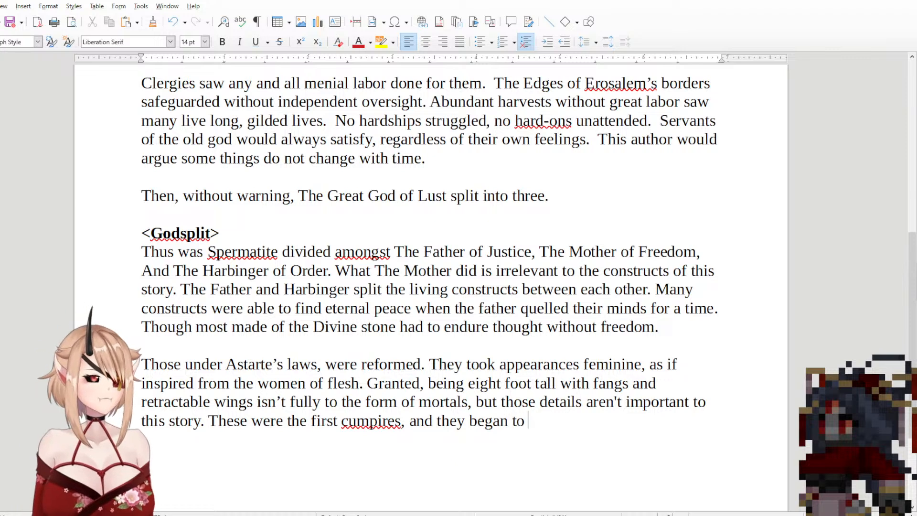
{"action": "type", "text": "to descend "}
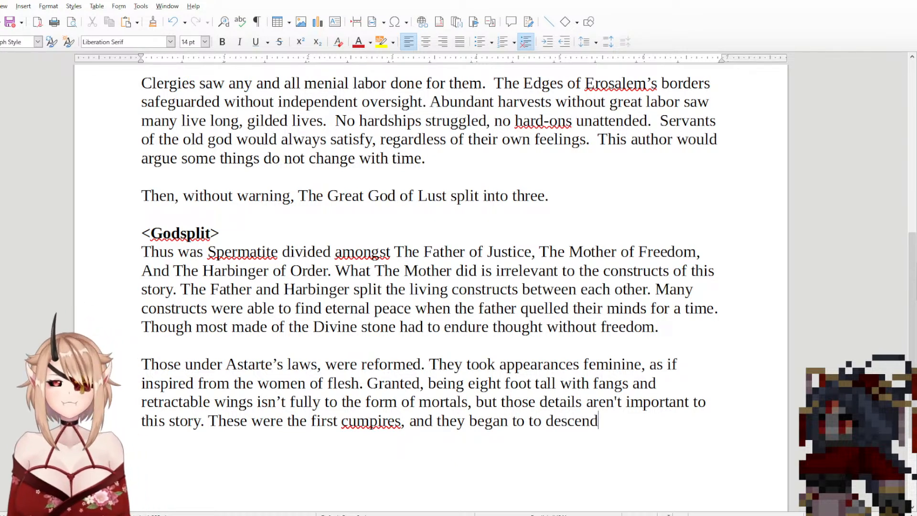
{"action": "type", "text": "to en"}
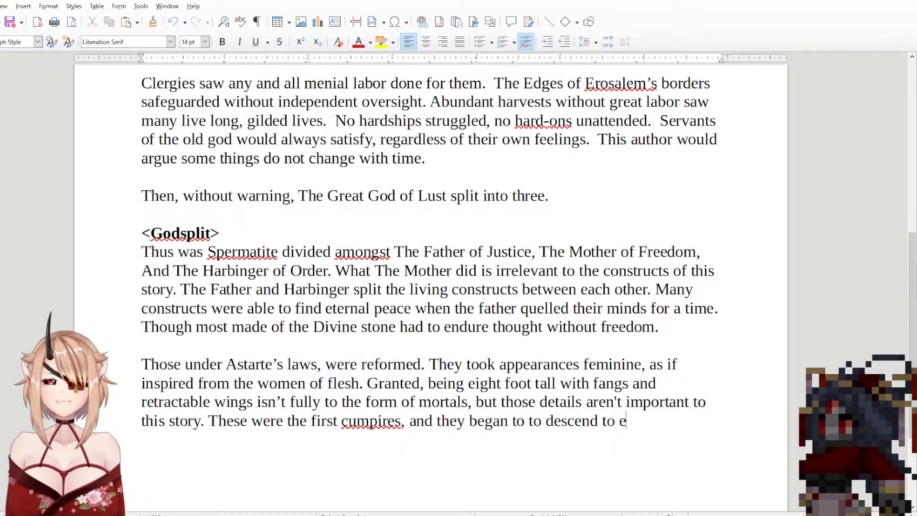
Step: Try continuing the cumpires sentence with "upon ast", and remove the whole unfinished sentence after "this story."
{"action": "key", "text": "BackSpace"}
{"action": "key", "text": "BackSpace"}
{"action": "key", "text": "BackSpace"}
{"action": "key", "text": "BackSpace"}
{"action": "key", "text": "BackSpace"}
{"action": "type", "text": "u"}
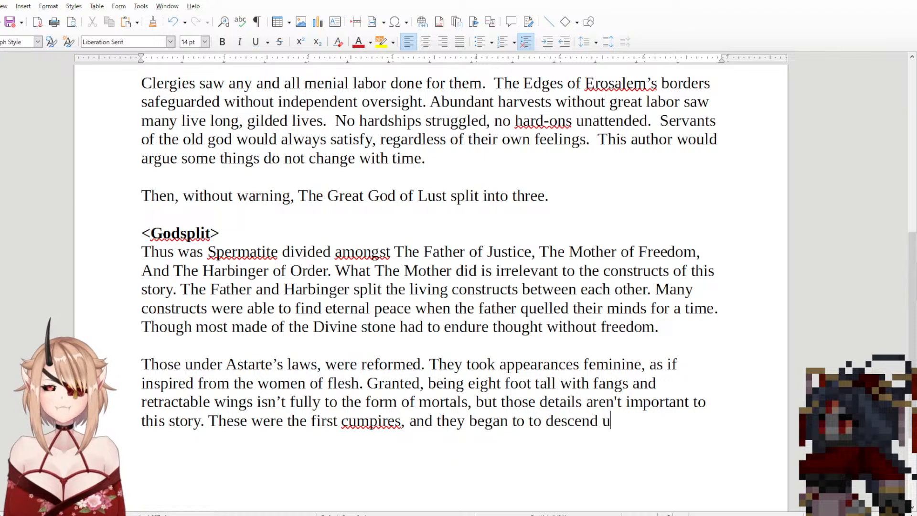
{"action": "type", "text": "pon "}
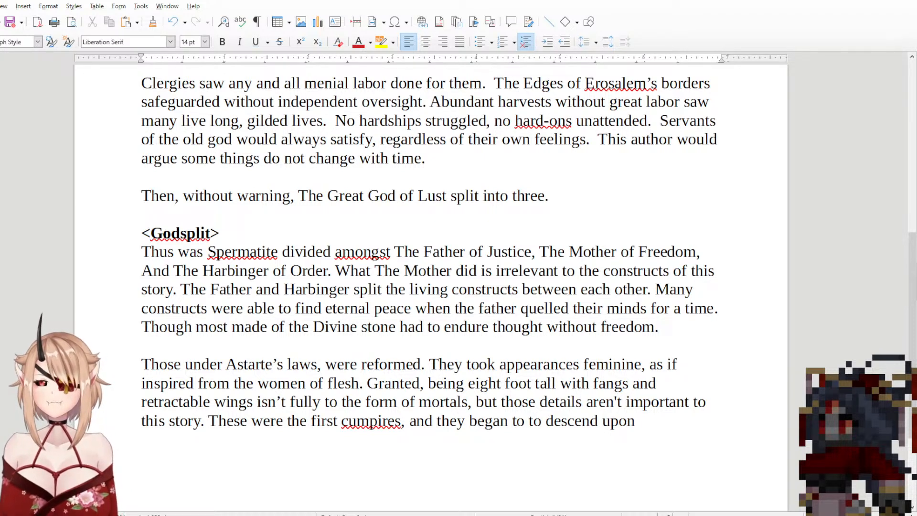
{"action": "type", "text": "ast"}
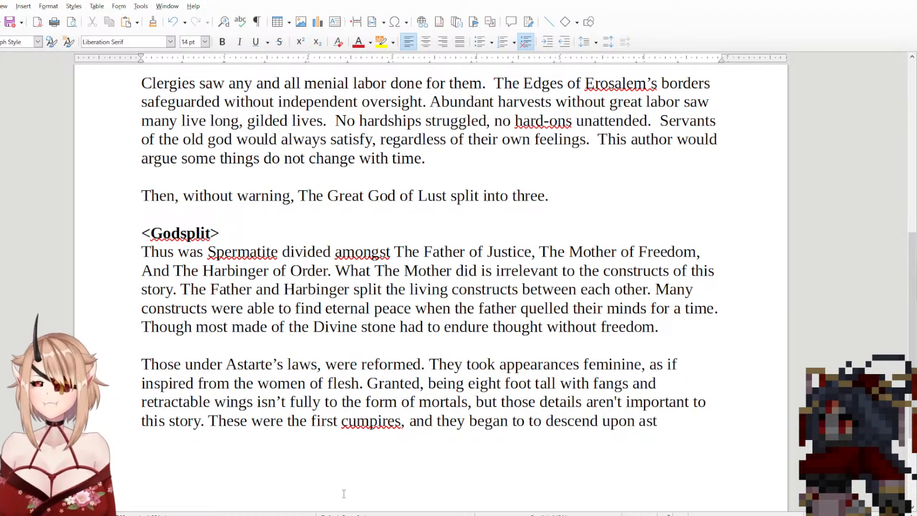
{"action": "left_click_drag", "start_coordinate": [223, 440], "coordinate": [209, 440]}
{"action": "key", "text": "BackSpace"}
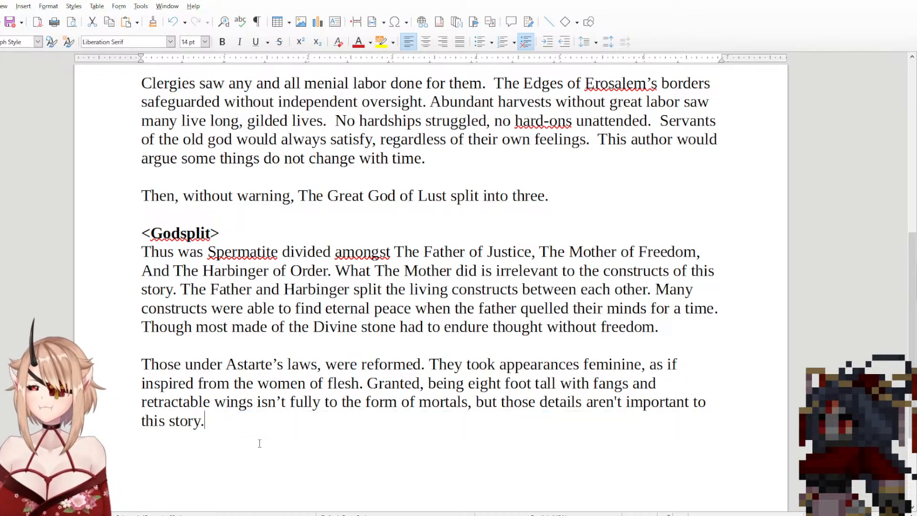
Step: Start a new paragraph, separated by a blank line, with "These were the first Sculpted."
{"action": "key", "text": "Return"}
{"action": "key", "text": "Return"}
{"action": "type", "text": "Thes"}
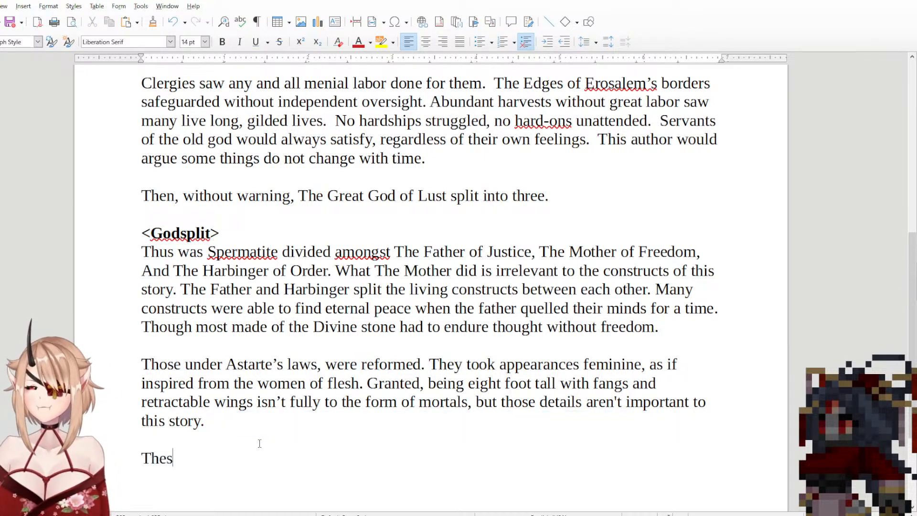
{"action": "key", "text": "BackSpace"}
{"action": "key", "text": "BackSpace"}
{"action": "type", "text": "is wa"}
{"action": "key", "text": "BackSpace"}
{"action": "key", "text": "BackSpace"}
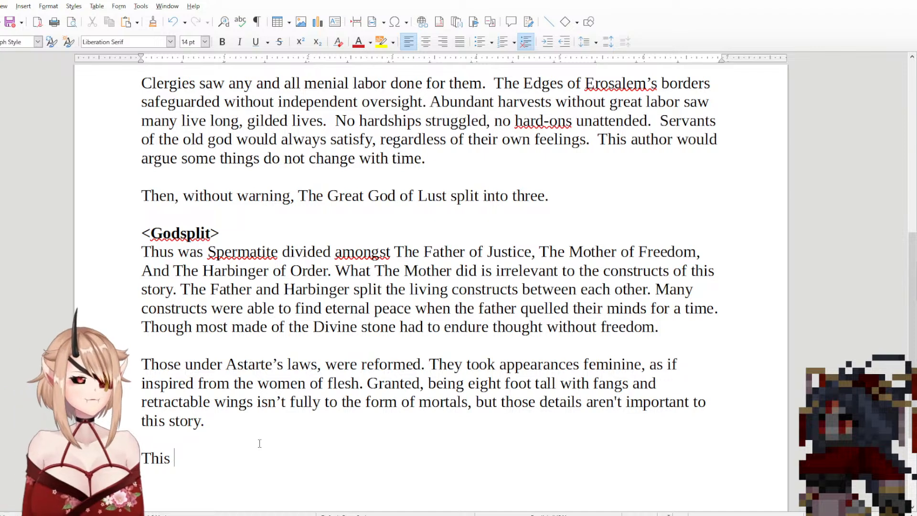
{"action": "key", "text": "BackSpace"}
{"action": "key", "text": "BackSpace"}
{"action": "key", "text": "BackSpace"}
{"action": "type", "text": "ese "}
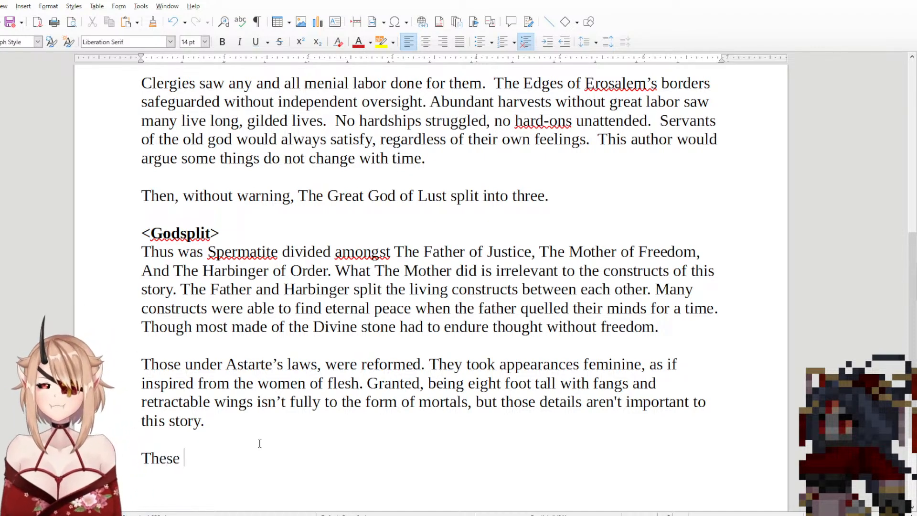
{"action": "type", "text": "were the first "}
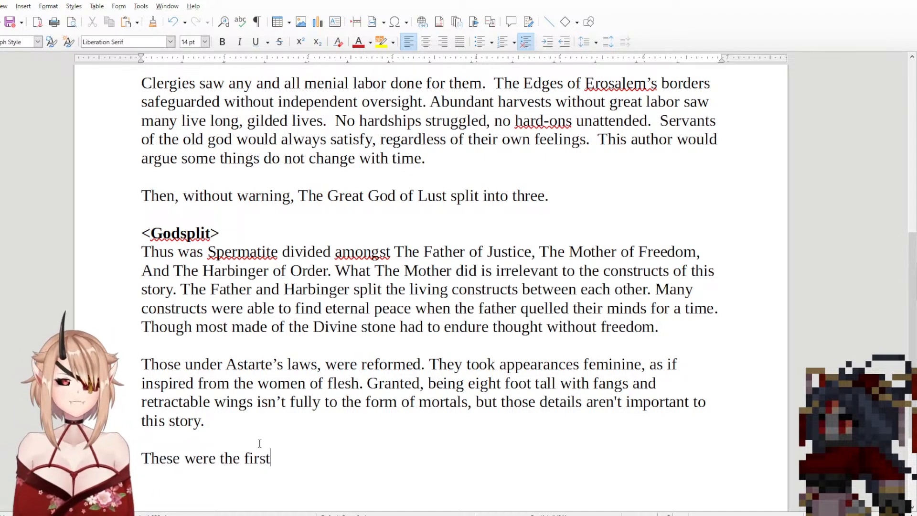
{"action": "type", "text": "Scu"}
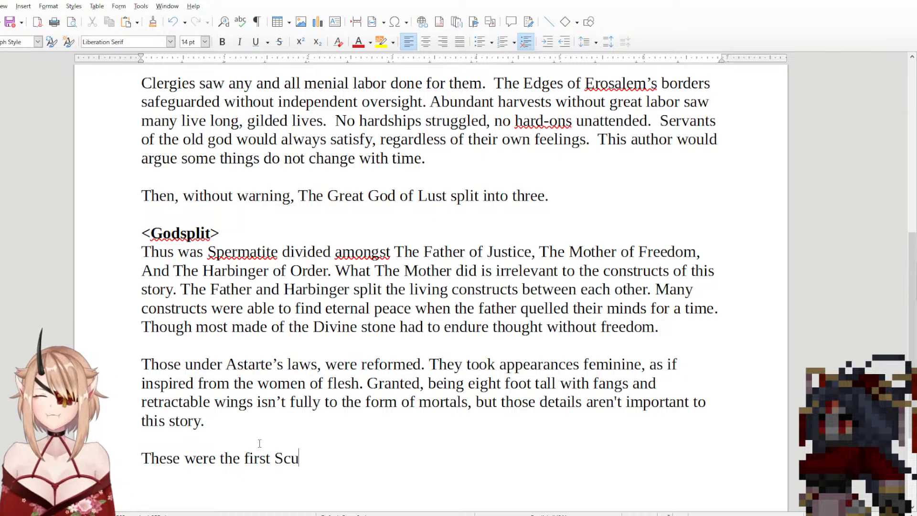
{"action": "type", "text": "lpted."}
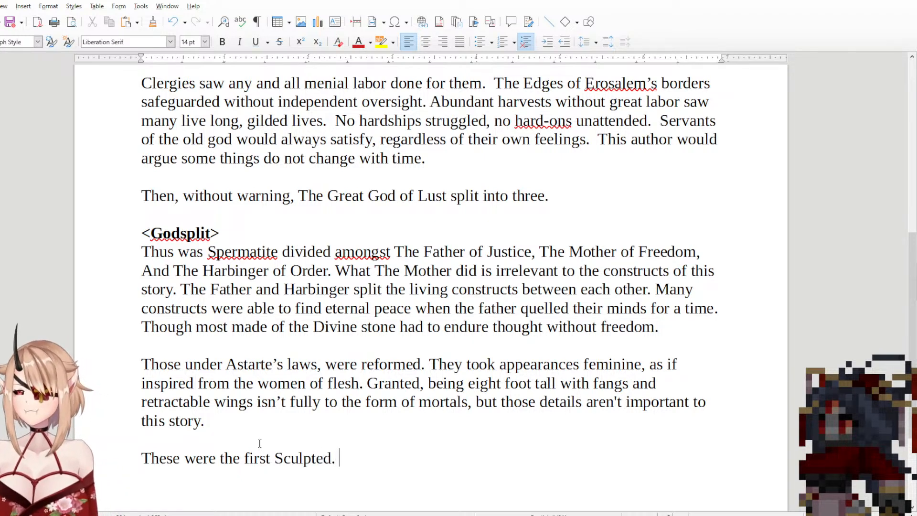
Step: Extend the sentence after "Sculpted" with ", The original Cumpires."
{"action": "key", "text": "BackSpace"}
{"action": "key", "text": "BackSpace"}
{"action": "type", "text": ", T"}
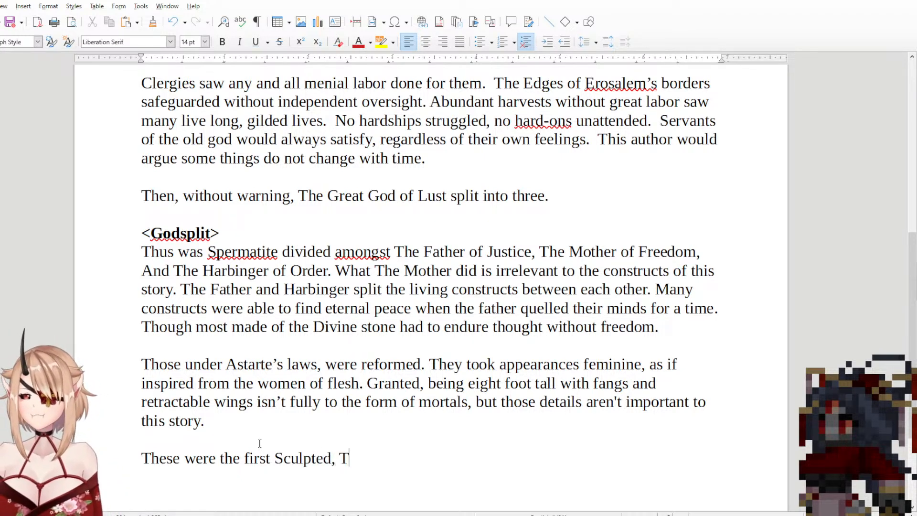
{"action": "type", "text": "he original "}
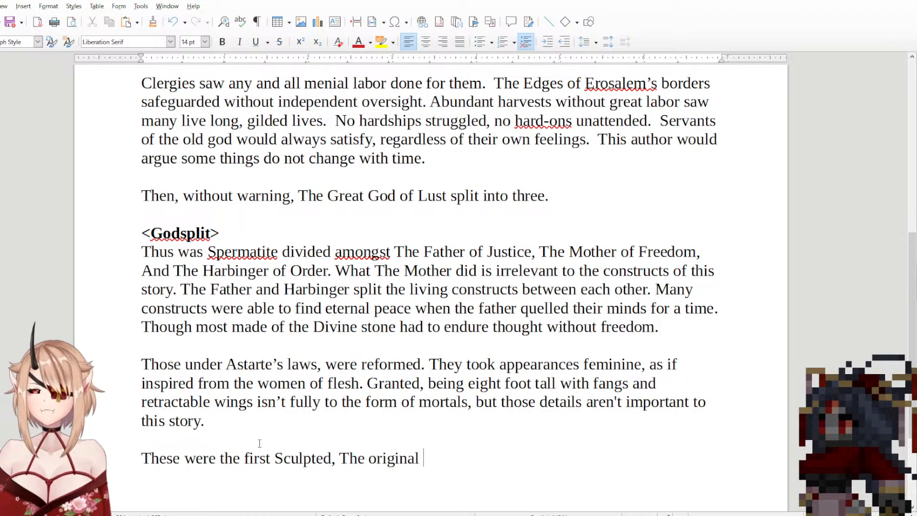
{"action": "type", "text": "Cumpires."}
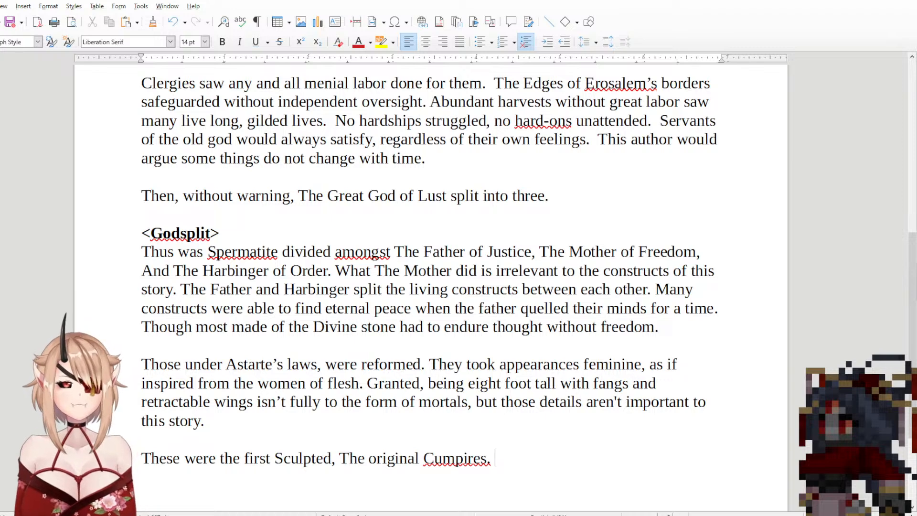
Step: Begin the next sentence with "The", trying and removing the wording "ferals would see them"
{"action": "scroll", "coordinate": [547, 324], "scroll_direction": "down", "scroll_amount": 3}
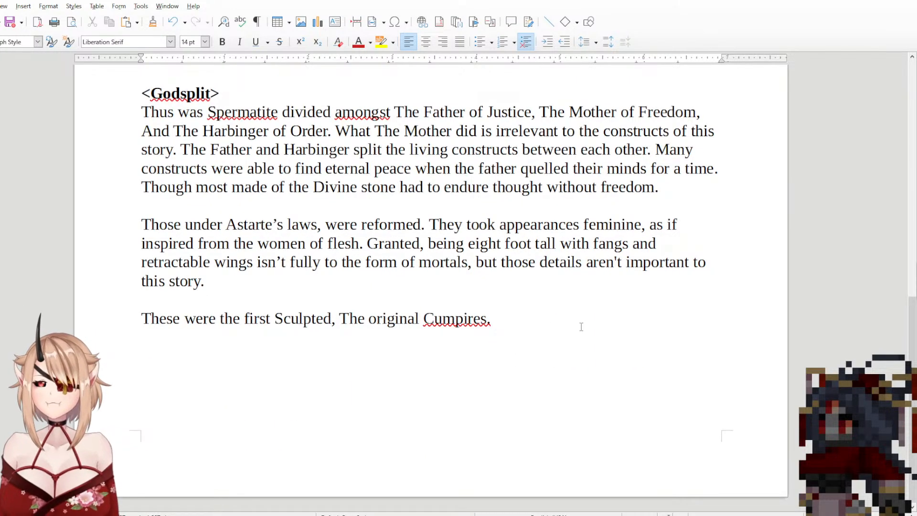
{"action": "type", "text": "The fer"}
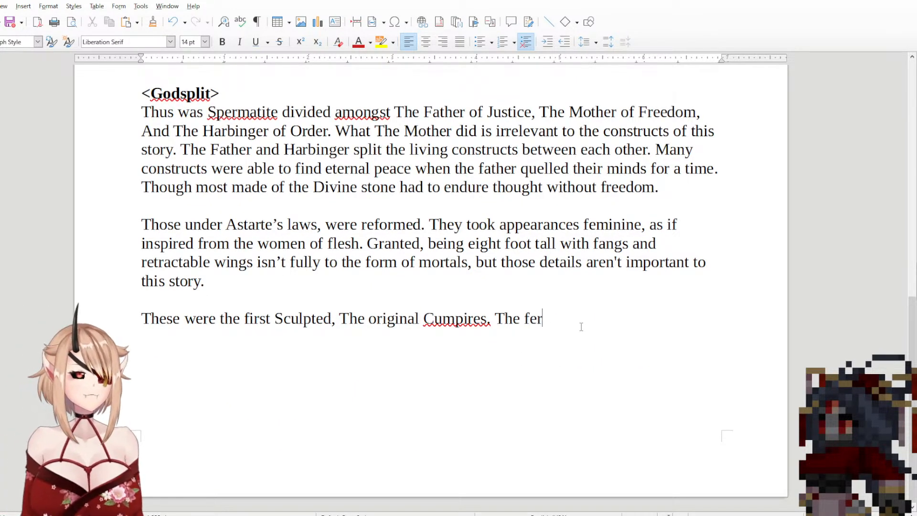
{"action": "type", "text": "als"}
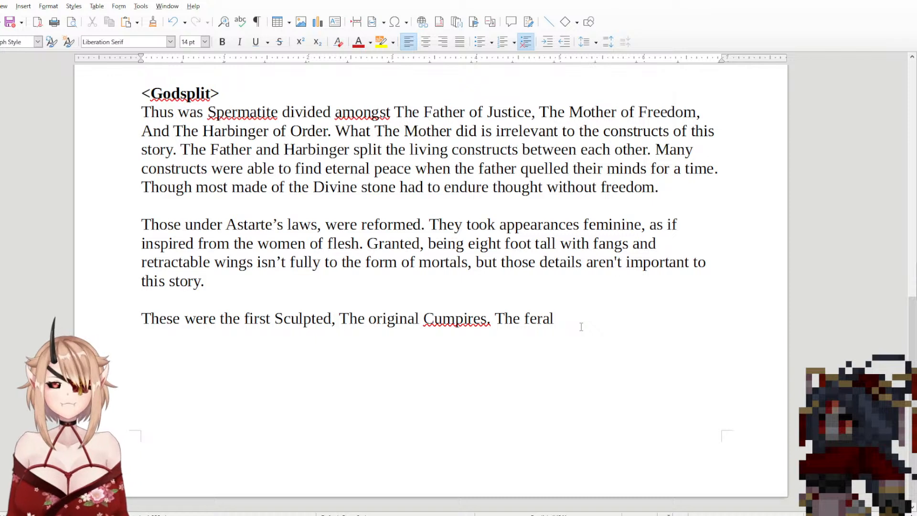
{"action": "key", "text": "BackSpace"}
{"action": "type", "text": "s "}
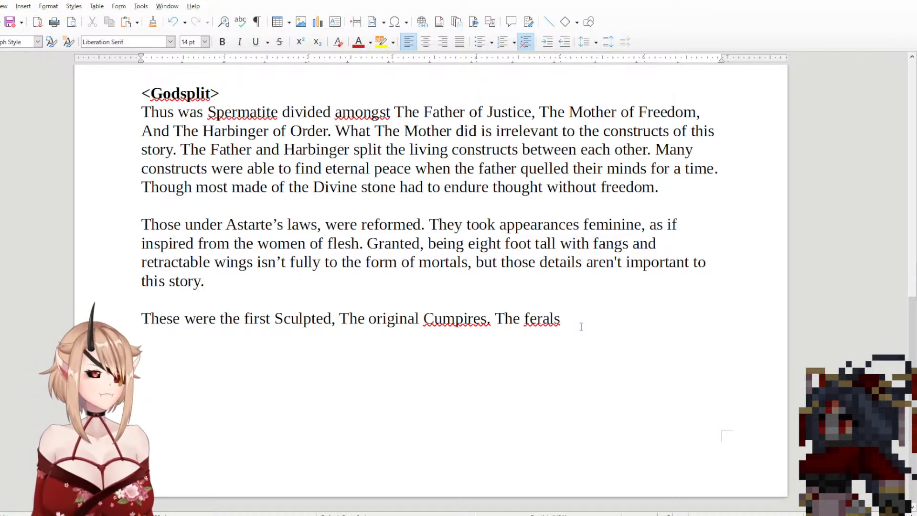
{"action": "type", "text": "would "}
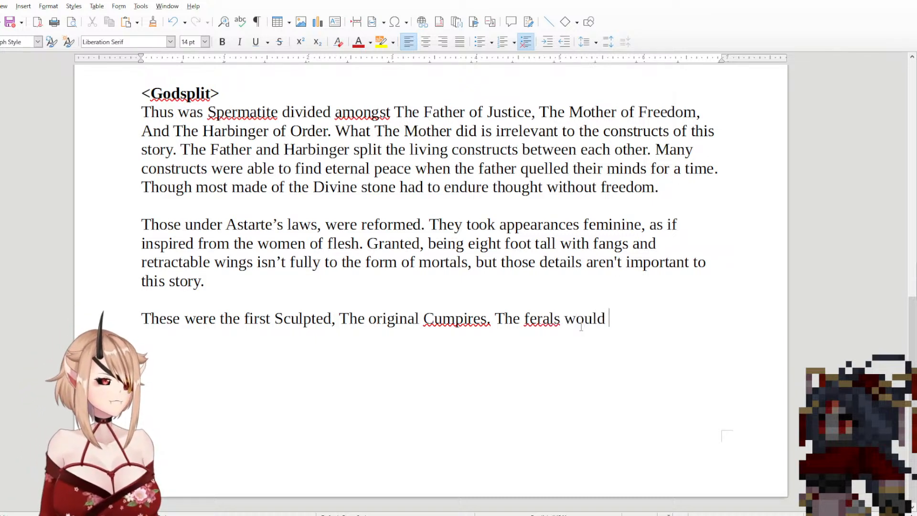
{"action": "type", "text": "see them"}
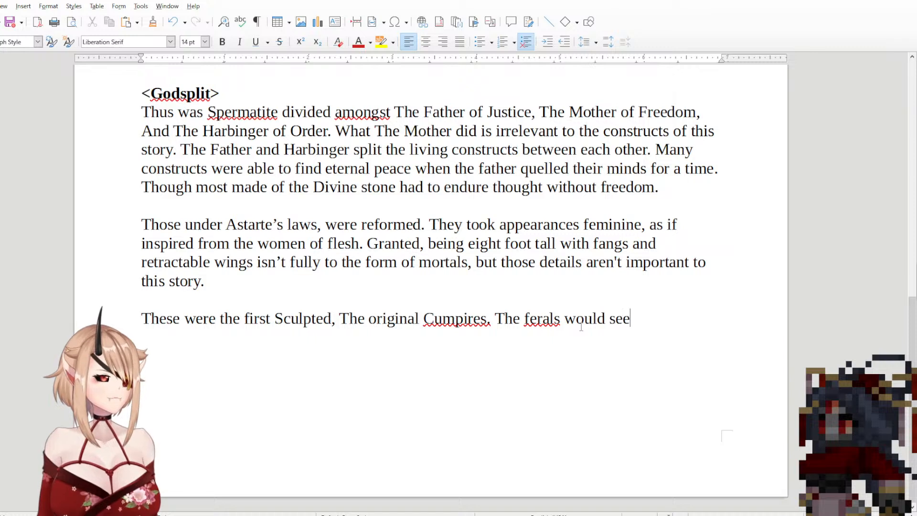
{"action": "key", "text": "BackSpace"}
{"action": "key", "text": "BackSpace"}
{"action": "key", "text": "BackSpace"}
{"action": "key", "text": "BackSpace"}
{"action": "key", "text": "BackSpace"}
{"action": "key", "text": "BackSpace"}
{"action": "key", "text": "BackSpace"}
{"action": "key", "text": "BackSpace"}
{"action": "key", "text": "BackSpace"}
{"action": "key", "text": "BackSpace"}
{"action": "key", "text": "BackSpace"}
{"action": "key", "text": "BackSpace"}
{"action": "key", "text": "BackSpace"}
{"action": "key", "text": "BackSpace"}
{"action": "key", "text": "BackSpace"}
{"action": "key", "text": "BackSpace"}
{"action": "key", "text": "BackSpace"}
{"action": "key", "text": "BackSpace"}
{"action": "key", "text": "BackSpace"}
{"action": "key", "text": "BackSpace"}
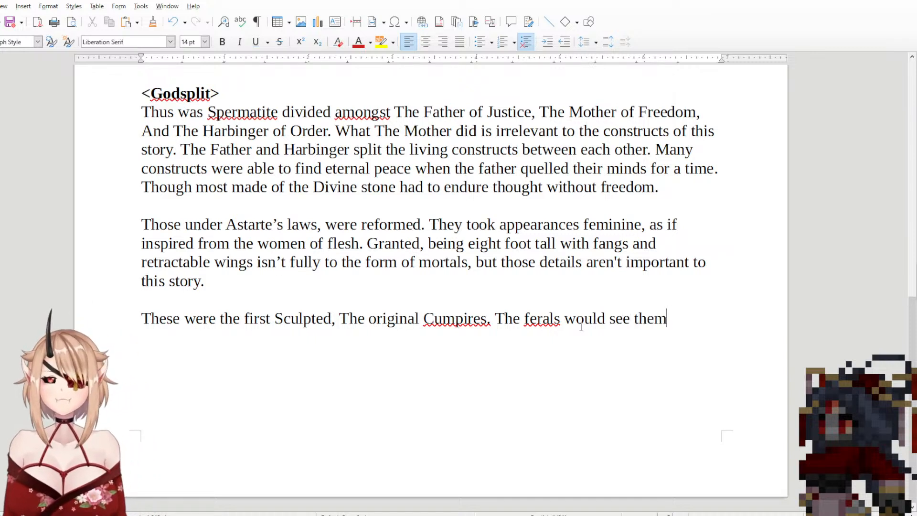
{"action": "key", "text": "BackSpace"}
{"action": "key", "text": "BackSpace"}
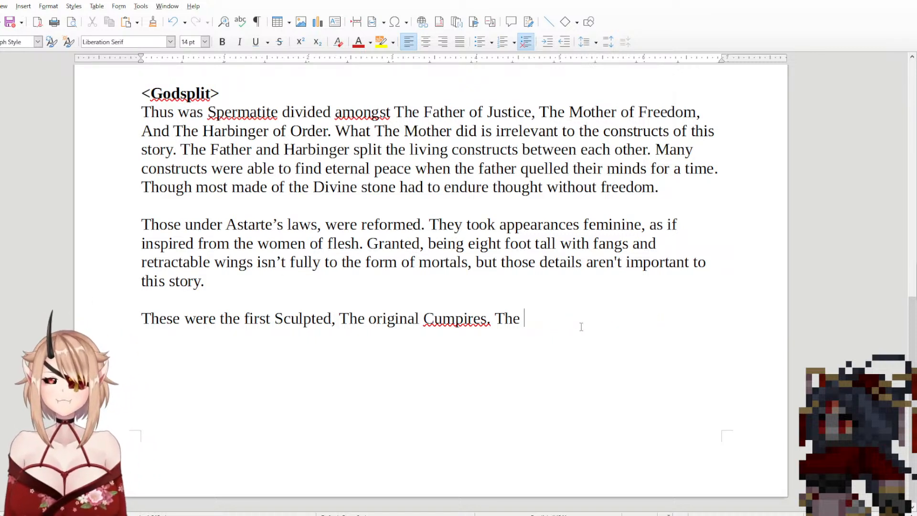
Step: Complete the sentence after "The" with "feral aspire to be them once more."
{"action": "type", "text": "feral"}
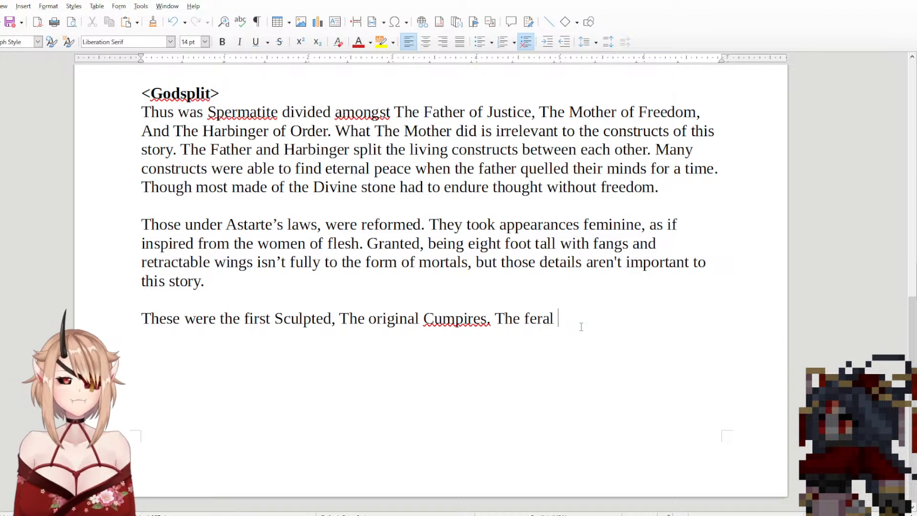
{"action": "type", "text": " aspire t"}
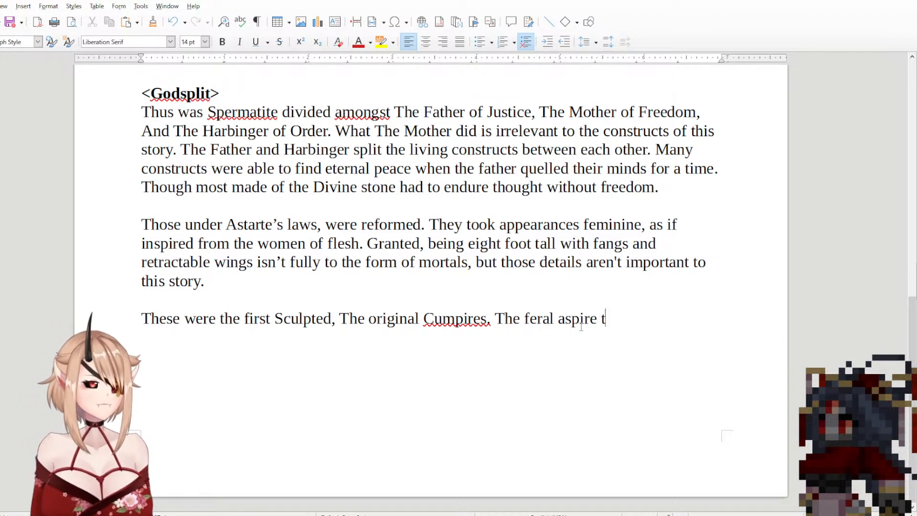
{"action": "type", "text": "o be them"}
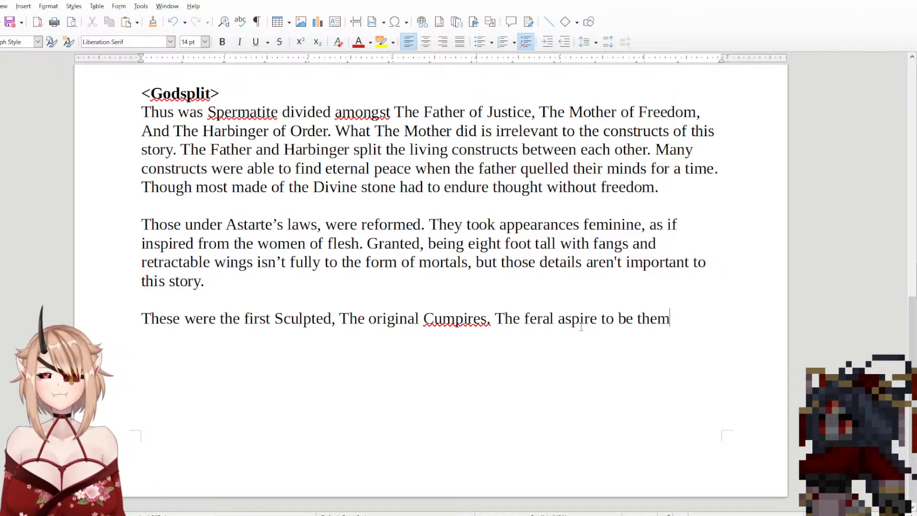
{"action": "type", "text": " once more,"}
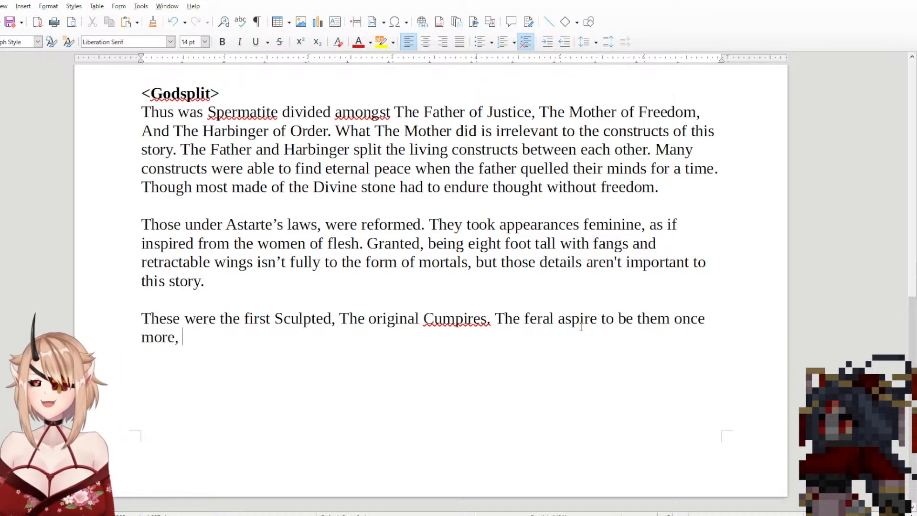
{"action": "key", "text": "BackSpace"}
{"action": "key", "text": "BackSpace"}
{"action": "type", "text": ". "}
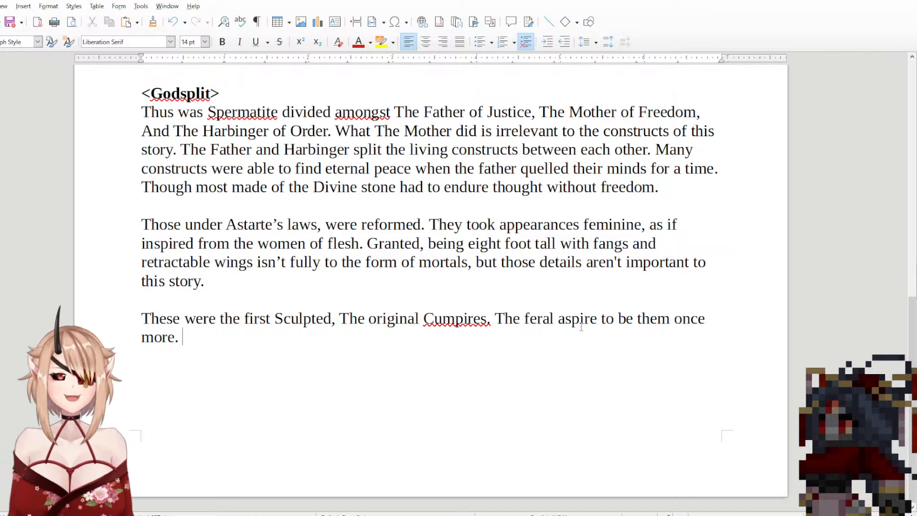
{"action": "type", "text": "The nobl"}
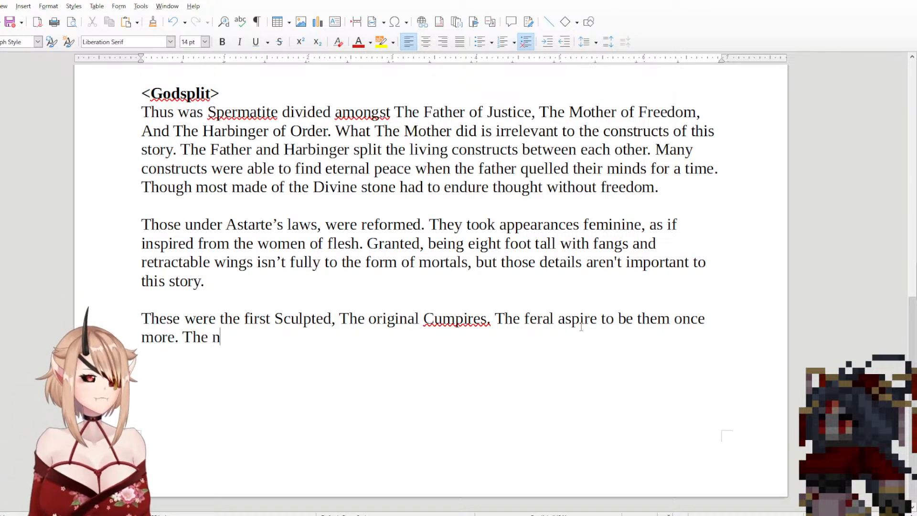
Step: Start another sentence after "once more." with "The ones who take"
{"action": "key", "text": "BackSpace"}
{"action": "key", "text": "BackSpace"}
{"action": "key", "text": "BackSpace"}
{"action": "key", "text": "BackSpace"}
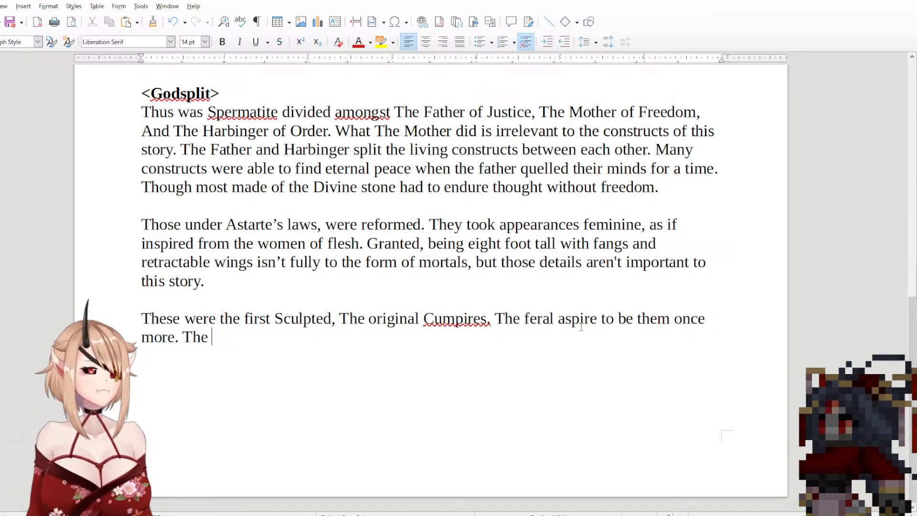
{"action": "type", "text": "ones who take"}
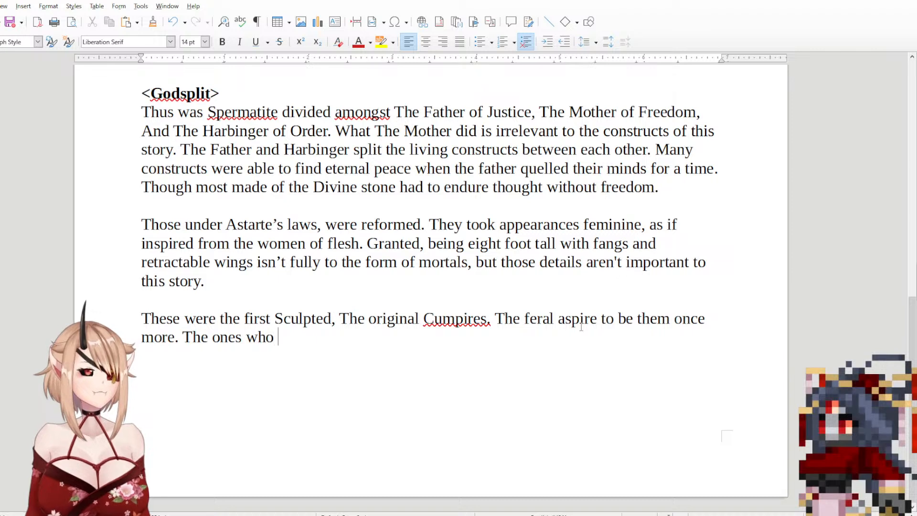
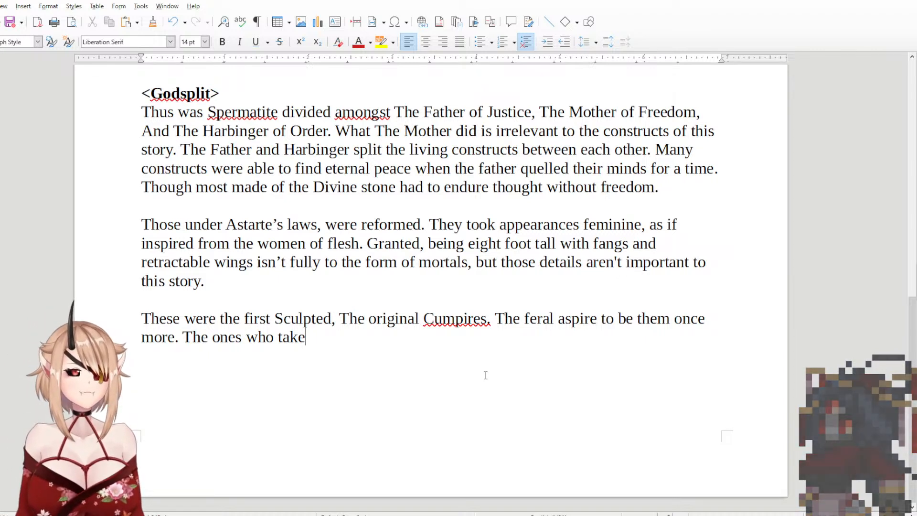
Step: Replace "take" after "The ones who" with "see themselves Noble would call them cumpire queens."
{"action": "key", "text": "BackSpace"}
{"action": "key", "text": "BackSpace"}
{"action": "key", "text": "BackSpace"}
{"action": "key", "text": "BackSpace"}
{"action": "key", "text": "BackSpace"}
{"action": "type", "text": "see them"}
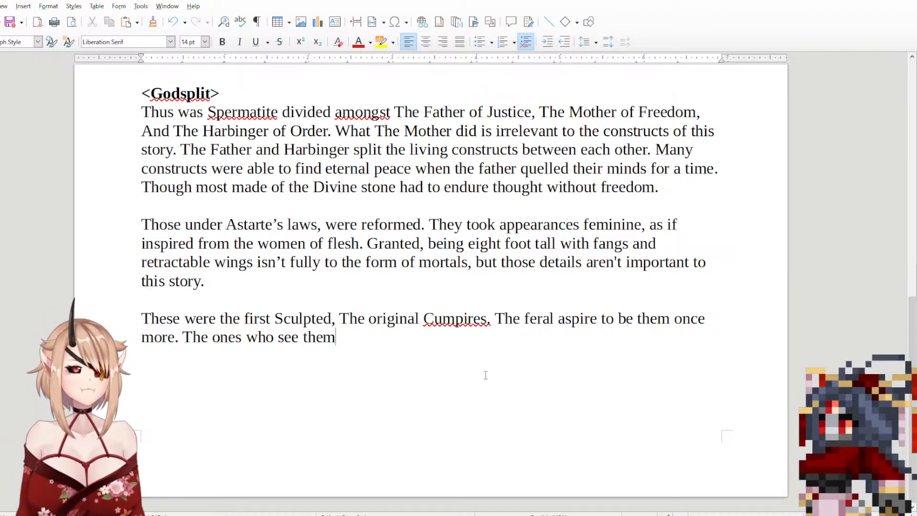
{"action": "type", "text": "selves N"}
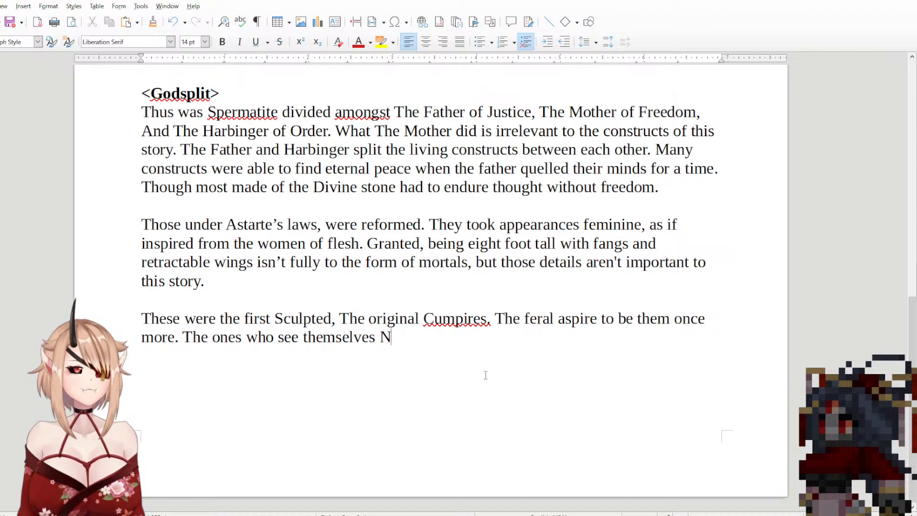
{"action": "type", "text": "oble would caul"}
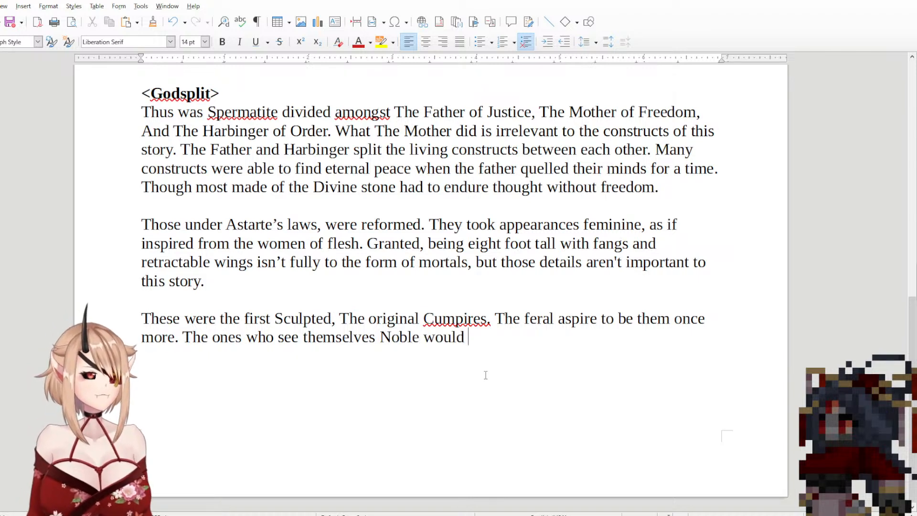
{"action": "key", "text": "BackSpace"}
{"action": "key", "text": "BackSpace"}
{"action": "type", "text": "ll "}
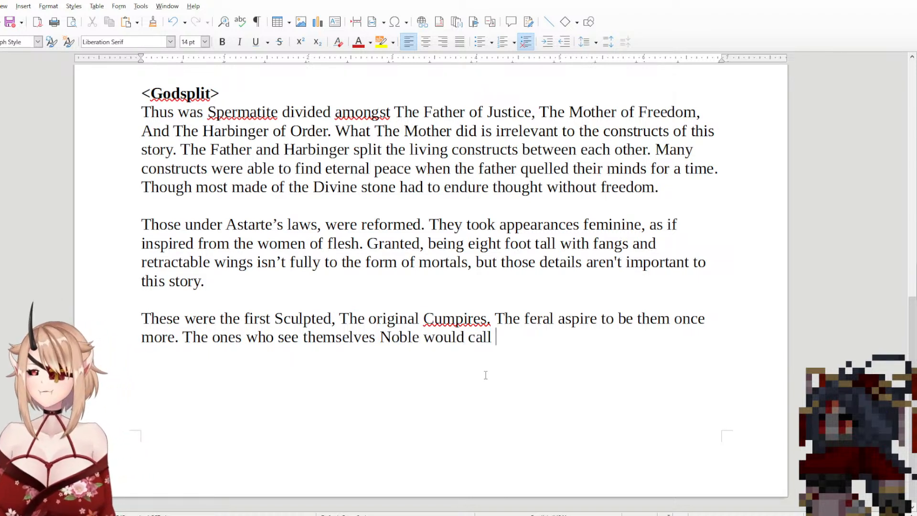
{"action": "type", "text": "them cump"}
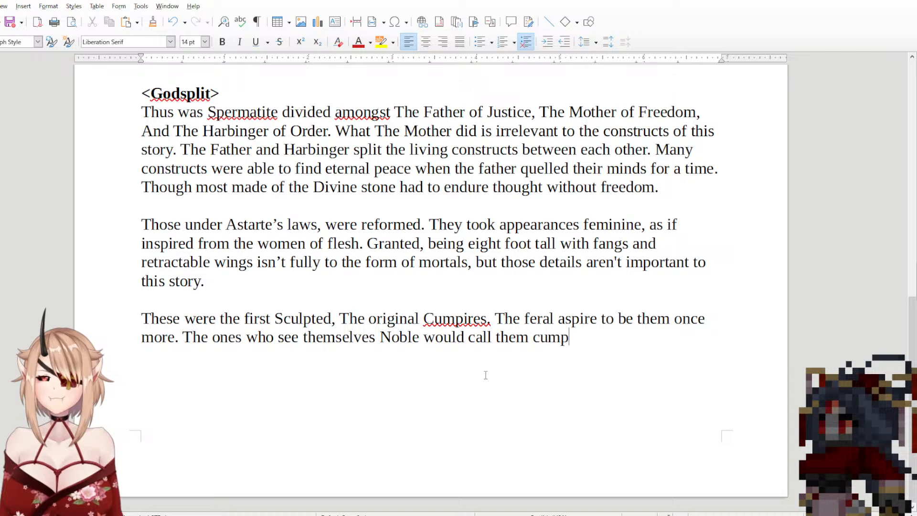
{"action": "type", "text": "ire queens."}
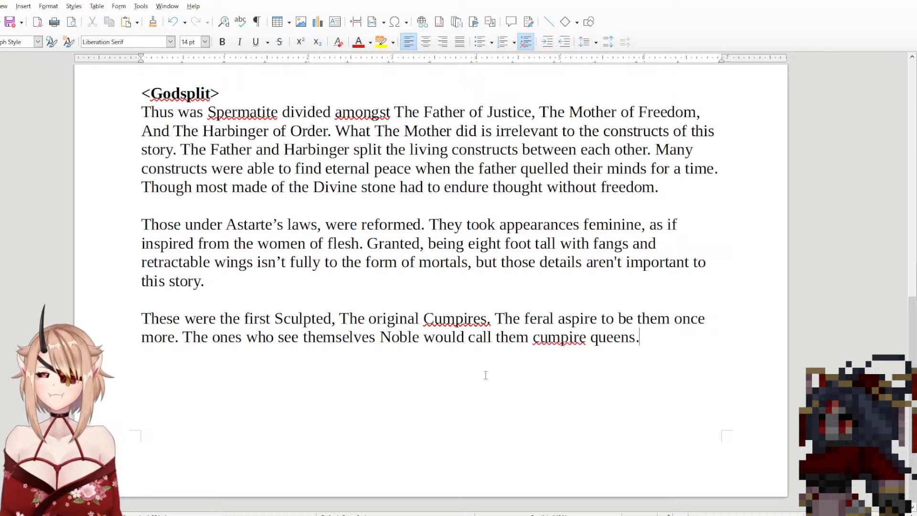
{"action": "type", "text": " A"}
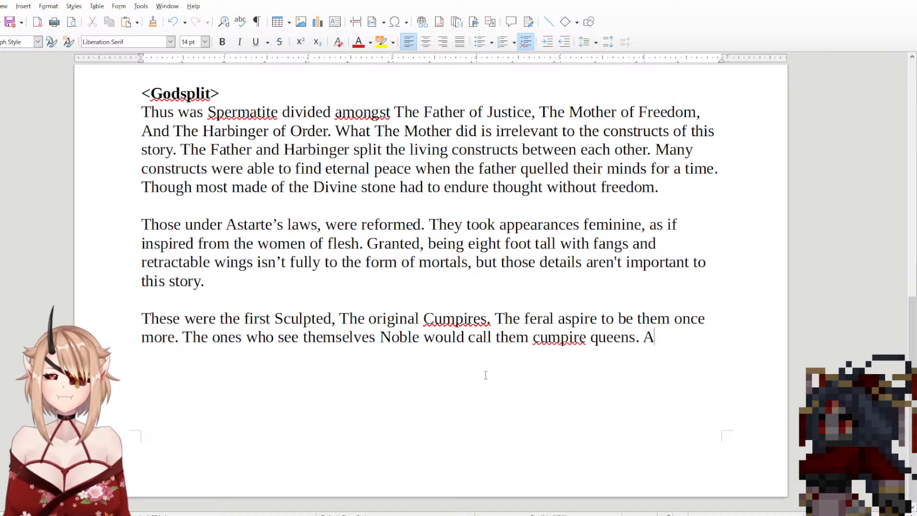
Step: Begin the sentence after "cumpire queens." with "Those who hide amongst mortals, well,"
{"action": "key", "text": "BackSpace"}
{"action": "type", "text": "t"}
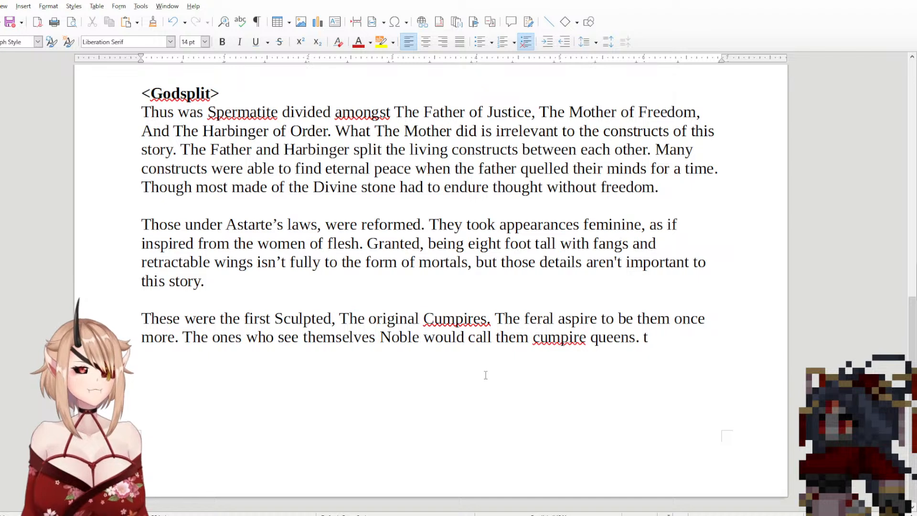
{"action": "type", "text": "h"}
{"action": "key", "text": "BackSpace"}
{"action": "key", "text": "BackSpace"}
{"action": "type", "text": "T"}
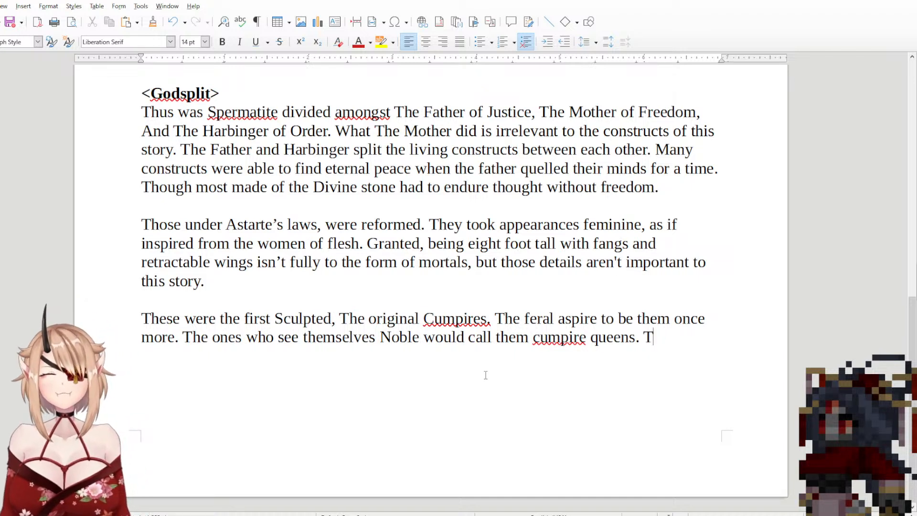
{"action": "type", "text": "hose who h"}
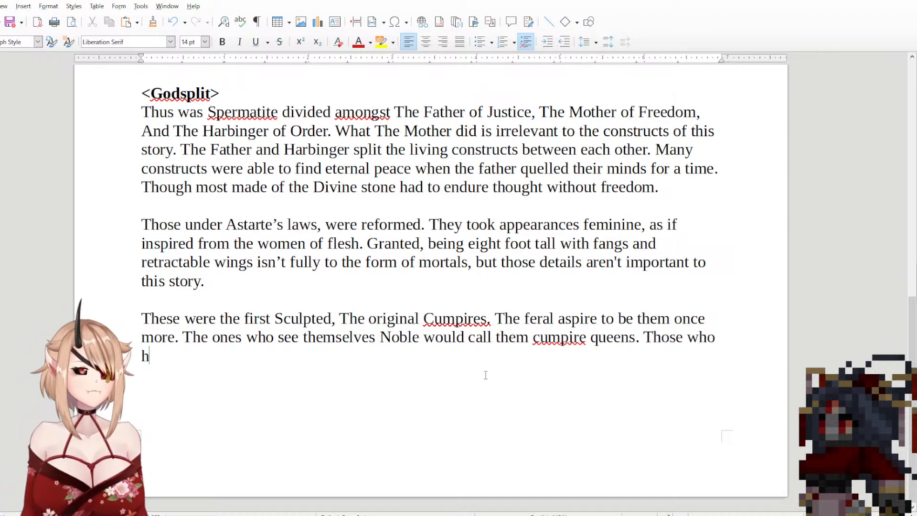
{"action": "type", "text": "ide among"}
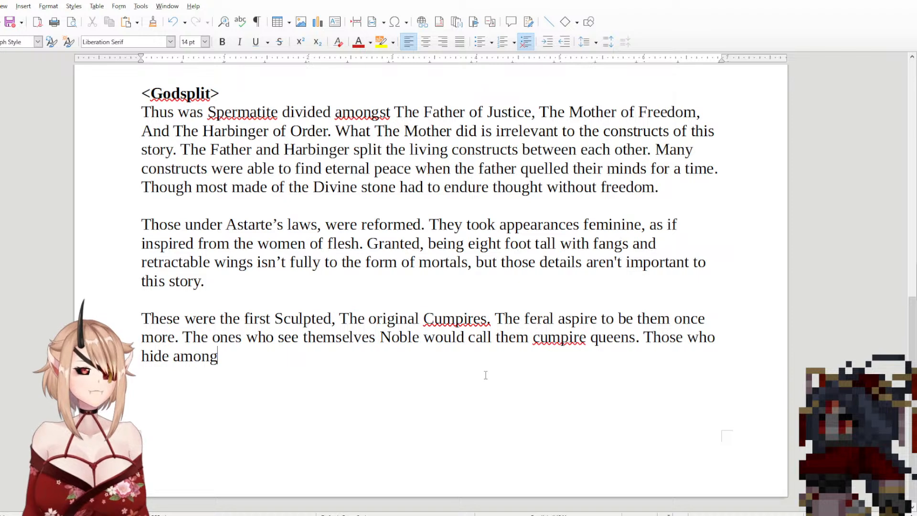
{"action": "type", "text": "st mortal"}
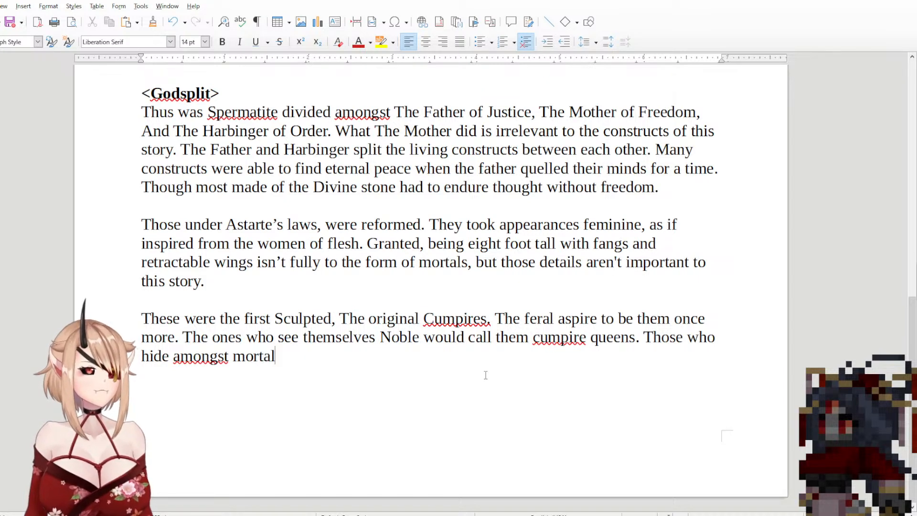
{"action": "type", "text": "s, well, "}
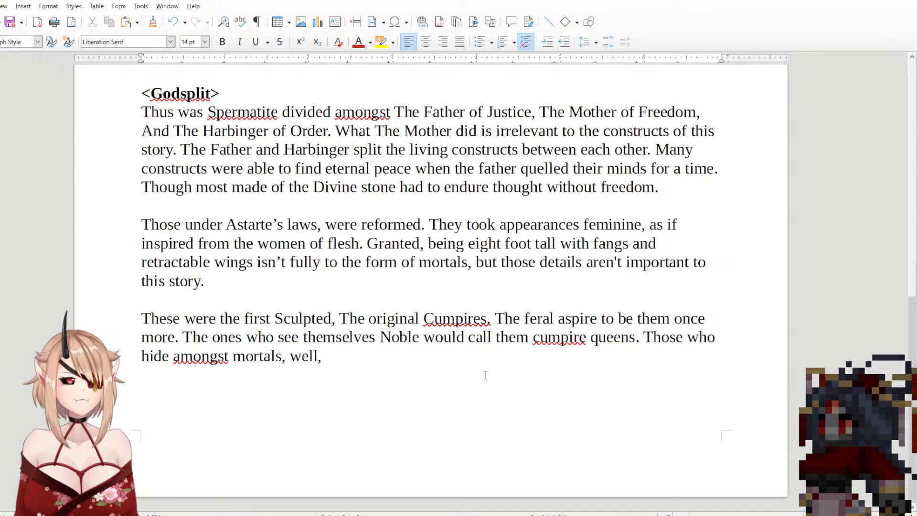
{"action": "type", "text": "W"}
Step: Complete the sentence after "well," with "those are some very mixed opinions."
{"action": "key", "text": "BackSpace"}
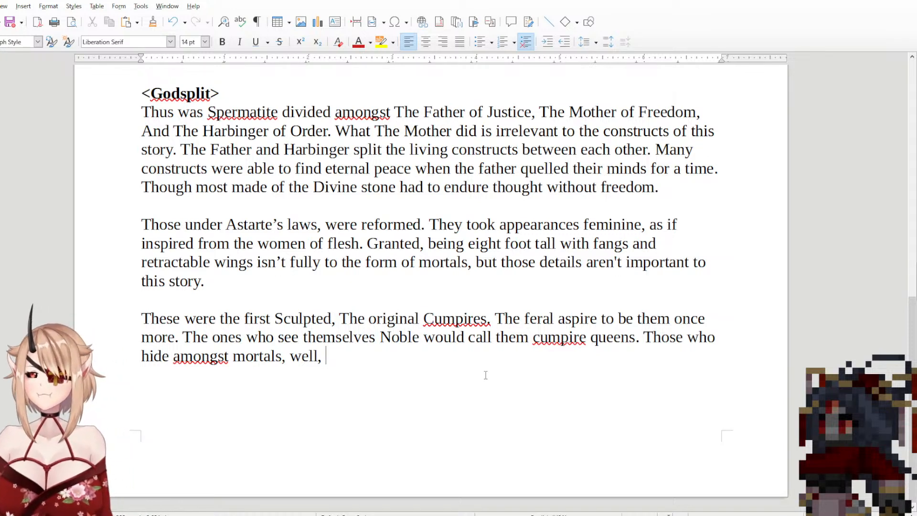
{"action": "type", "text": "those w"}
{"action": "key", "text": "BackSpace"}
{"action": "type", "text": "a"}
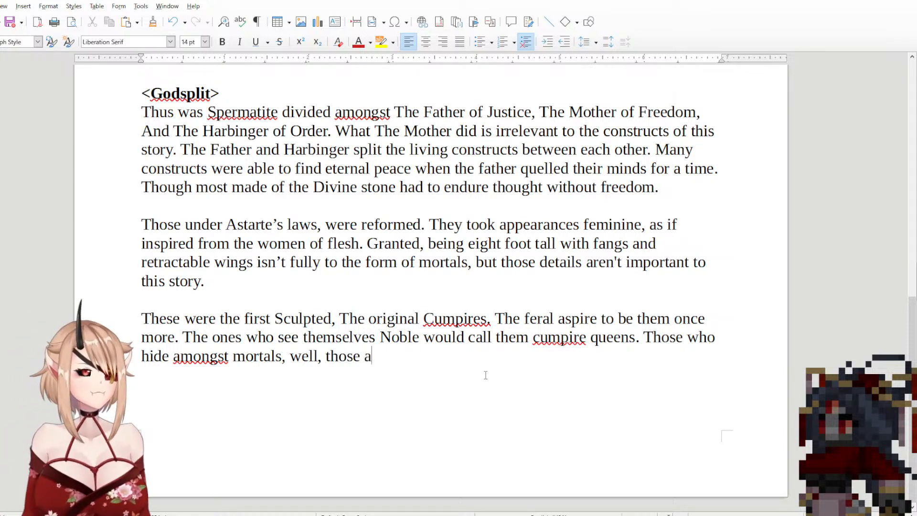
{"action": "type", "text": "re some very "}
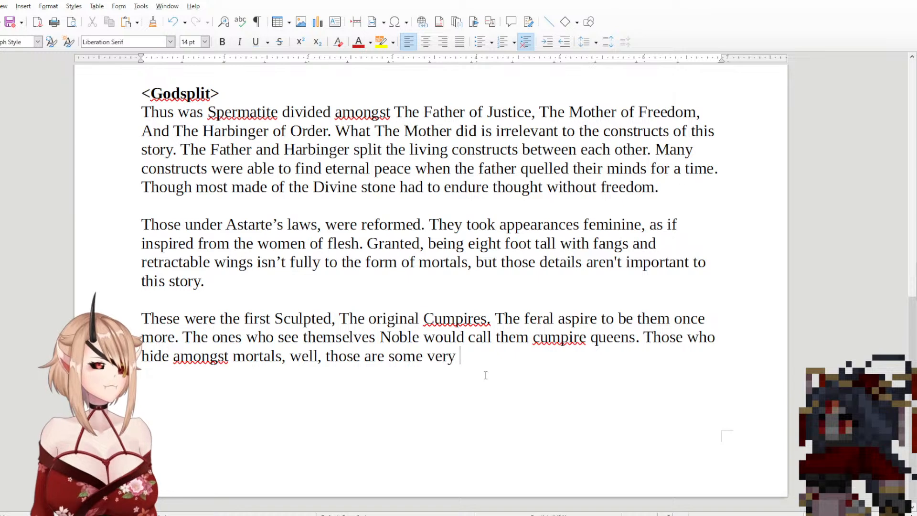
{"action": "type", "text": "mixed "}
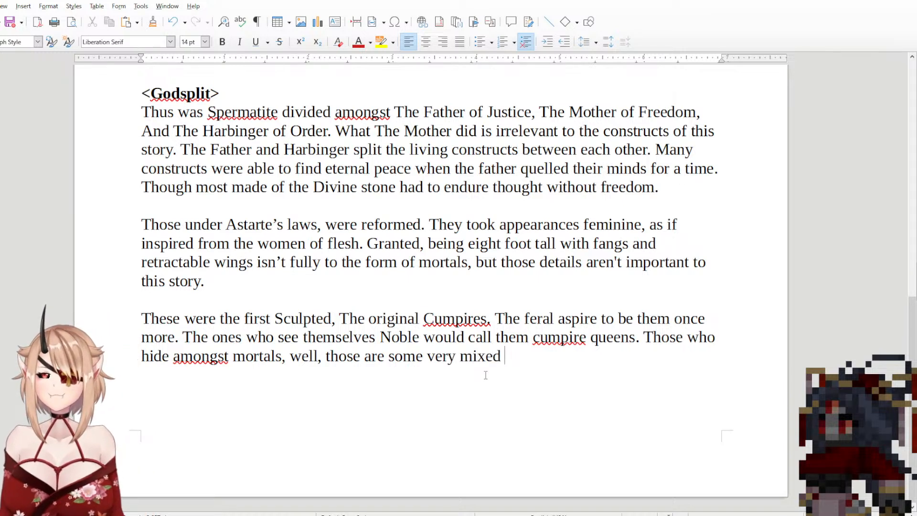
{"action": "type", "text": "op"}
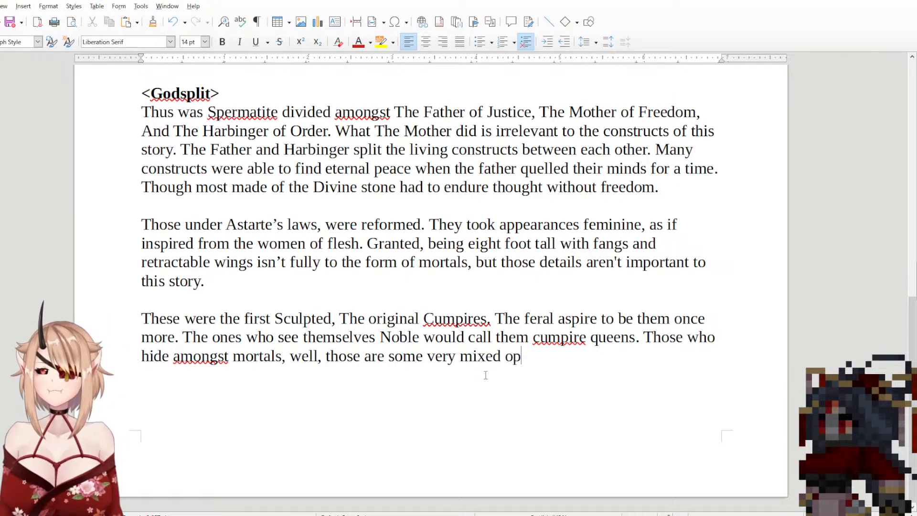
{"action": "type", "text": "inions."}
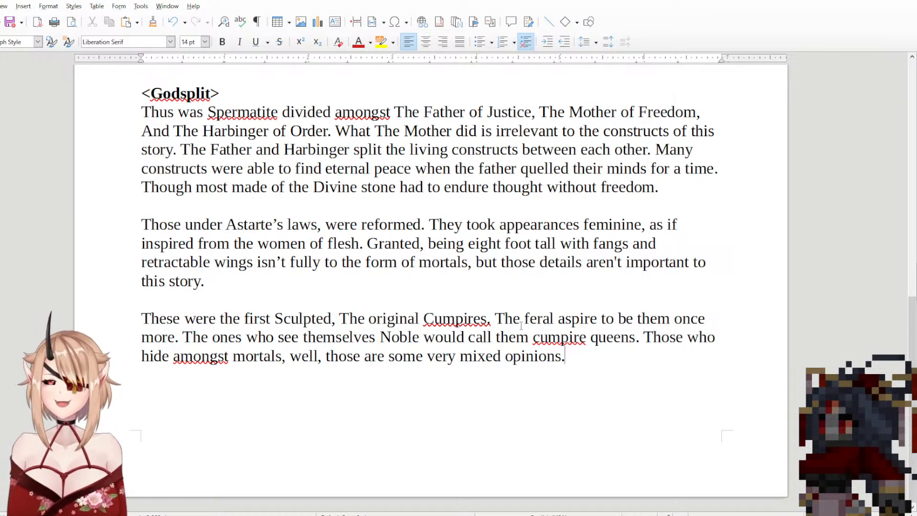
{"action": "left_click_drag", "start_coordinate": [524, 317], "coordinate": [662, 337]}
{"action": "left_click", "coordinate": [662, 337]}
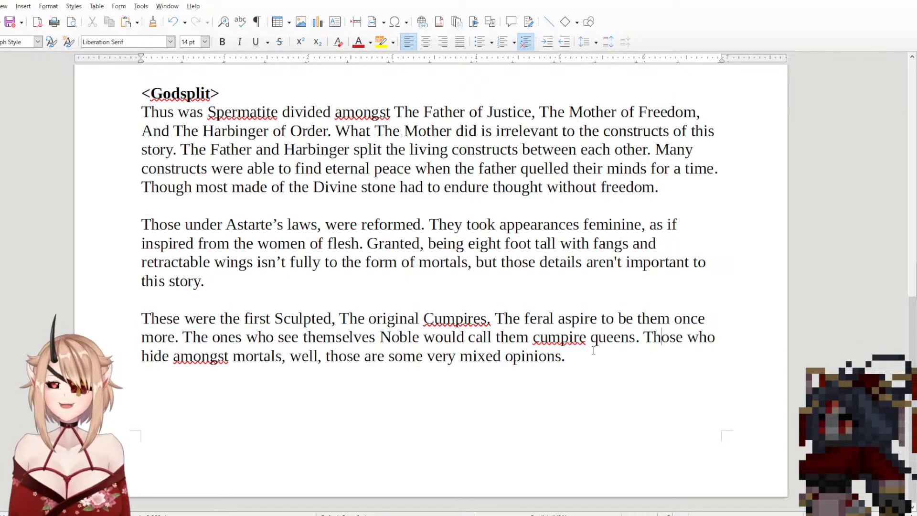
{"action": "left_click_drag", "start_coordinate": [602, 356], "coordinate": [158, 318]}
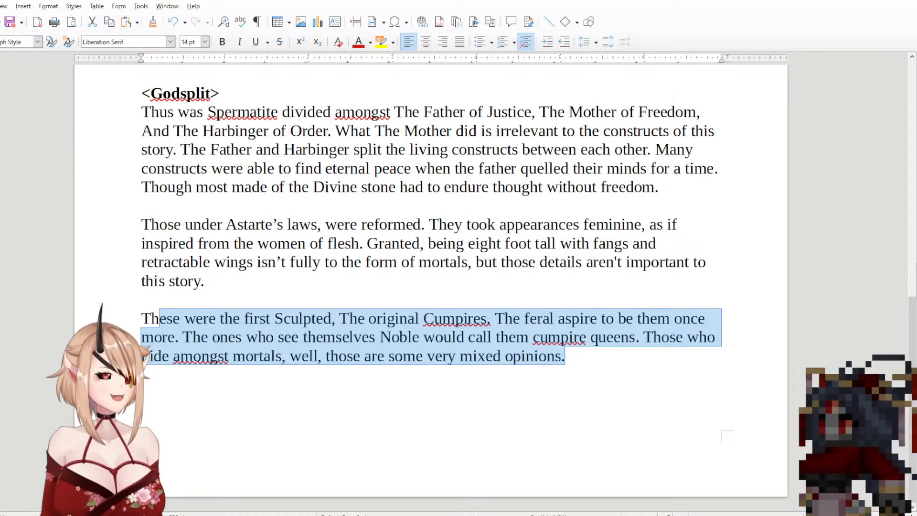
Step: Try a new paragraph below "mixed opinions." beginning "As a small author", and remove it
{"action": "left_click", "coordinate": [659, 358]}
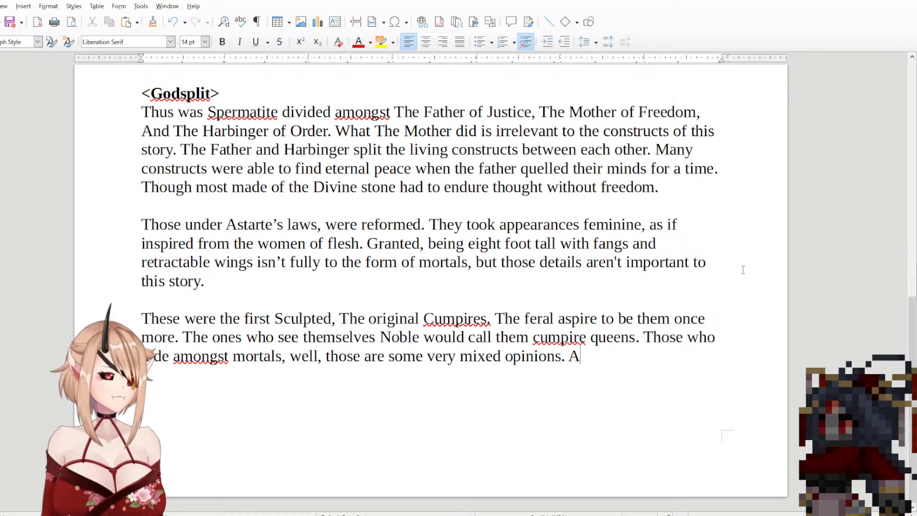
{"action": "key", "text": "Return"}
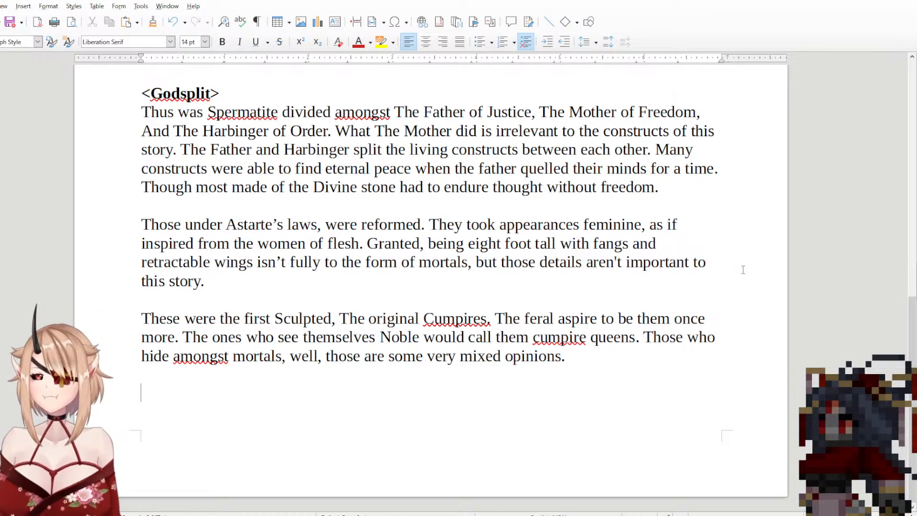
{"action": "type", "text": "As a sm"}
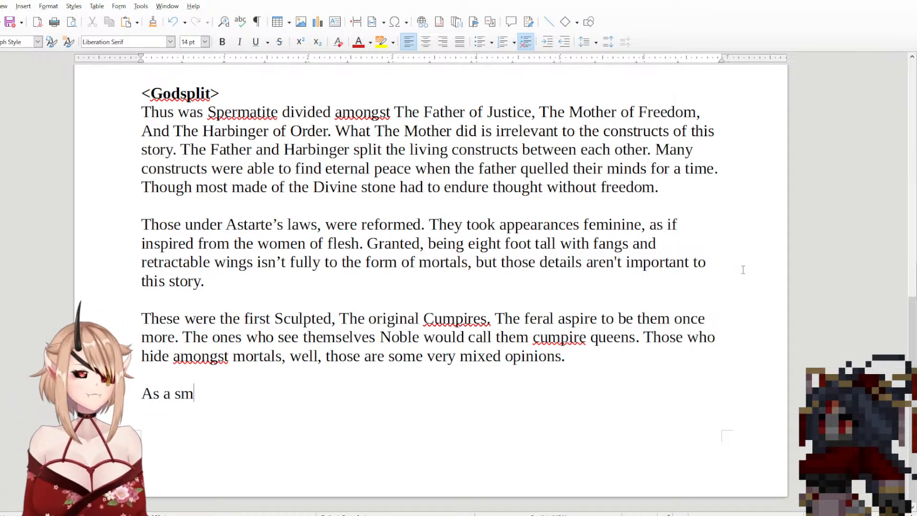
{"action": "type", "text": "all author"}
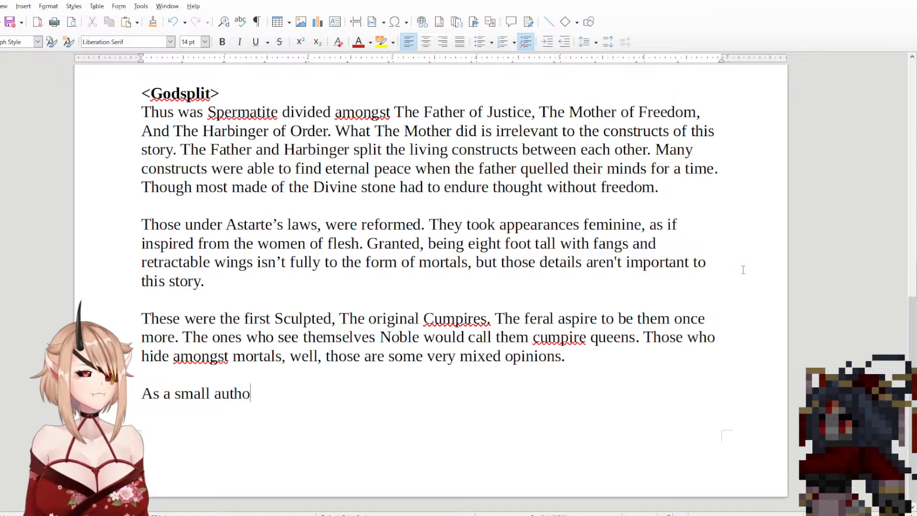
{"action": "key", "text": "BackSpace"}
{"action": "key", "text": "BackSpace"}
{"action": "key", "text": "BackSpace"}
{"action": "key", "text": "BackSpace"}
{"action": "key", "text": "BackSpace"}
{"action": "key", "text": "BackSpace"}
{"action": "key", "text": "BackSpace"}
{"action": "key", "text": "BackSpace"}
{"action": "key", "text": "BackSpace"}
{"action": "key", "text": "BackSpace"}
{"action": "key", "text": "BackSpace"}
{"action": "key", "text": "BackSpace"}
{"action": "key", "text": "BackSpace"}
{"action": "key", "text": "BackSpace"}
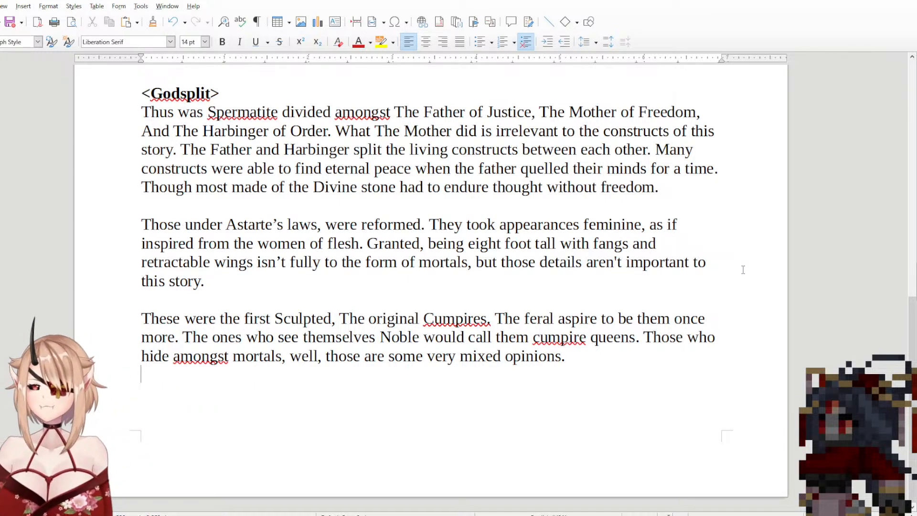
Step: Start another sentence after "mixed opinions." in the same paragraph with the word "Cumpire"
{"action": "type", "text": "Cu"}
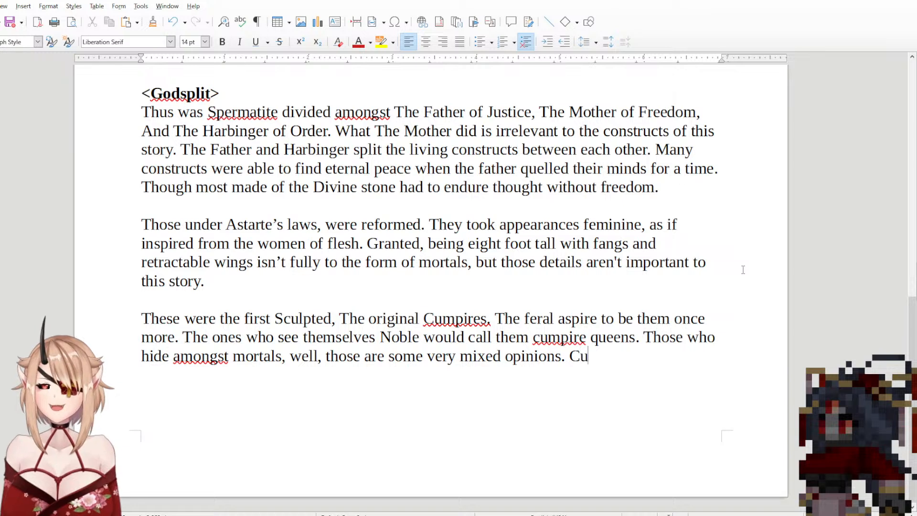
{"action": "key", "text": "BackSpace"}
{"action": "key", "text": "BackSpace"}
{"action": "type", "text": "th"}
{"action": "key", "text": "BackSpace"}
{"action": "key", "text": "BackSpace"}
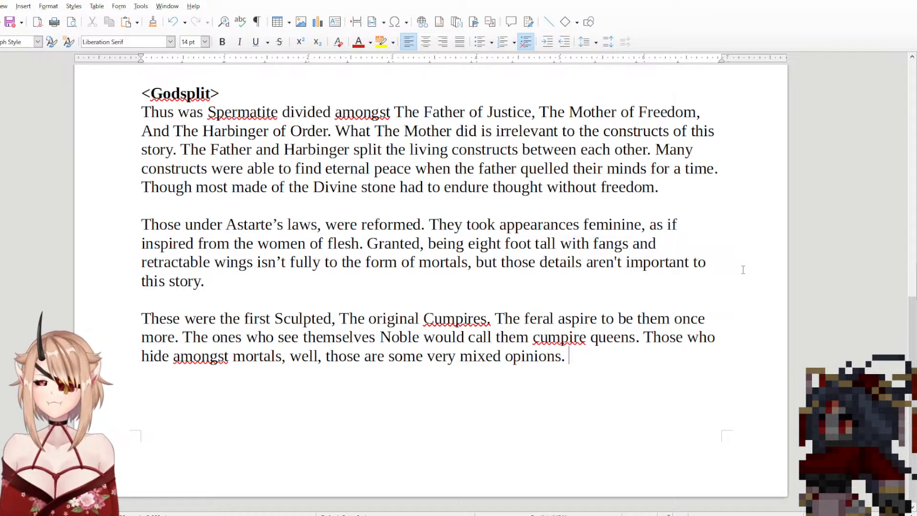
{"action": "type", "text": "T"}
{"action": "key", "text": "BackSpace"}
{"action": "type", "text": "Cumpire "}
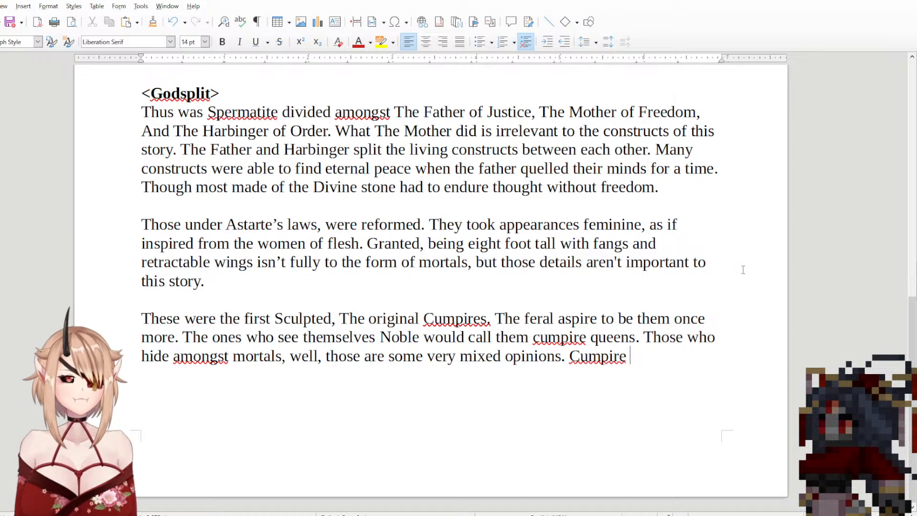
{"action": "type", "text": "mor"}
{"action": "key", "text": "BackSpace"}
{"action": "key", "text": "BackSpace"}
{"action": "key", "text": "BackSpace"}
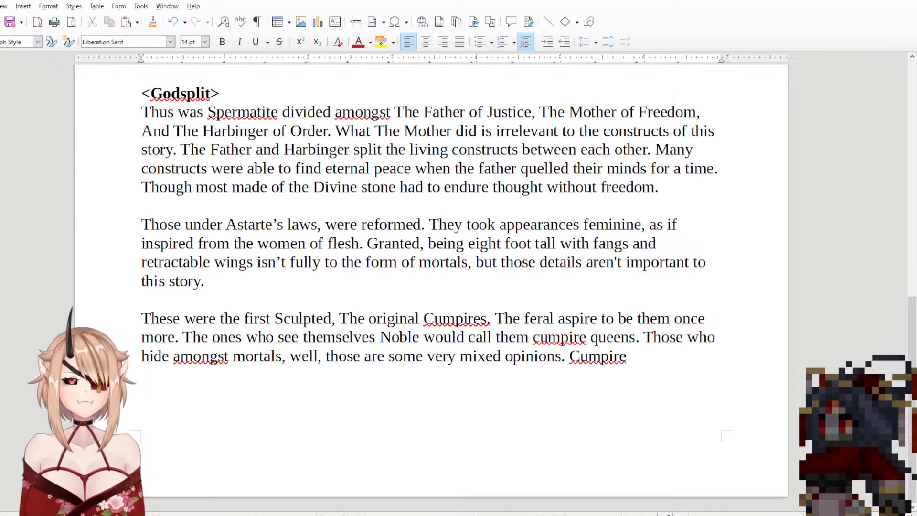
Step: Open a parenthetical remark after "Cumpire" in the last paragraph, starting it with "Spermantling?"
{"action": "type", "text": "()"}
{"action": "key", "text": "Left"}
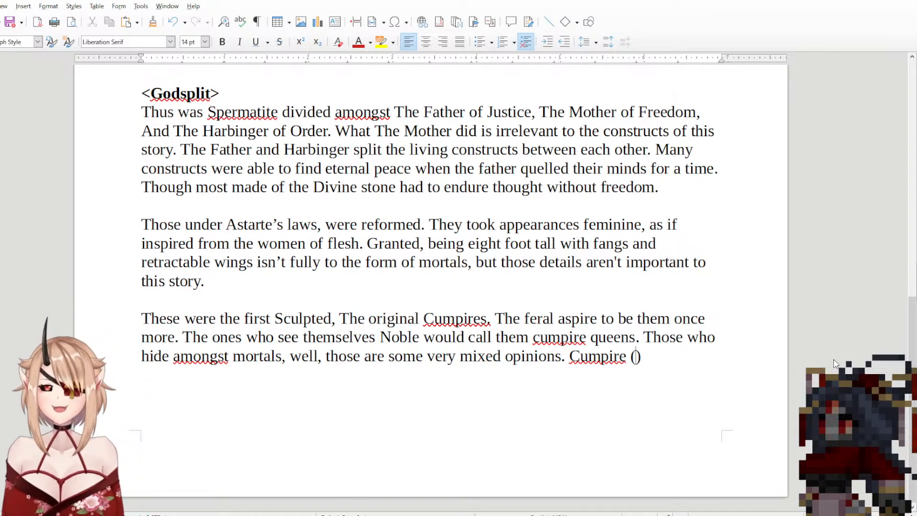
{"action": "type", "text": "Sperman"}
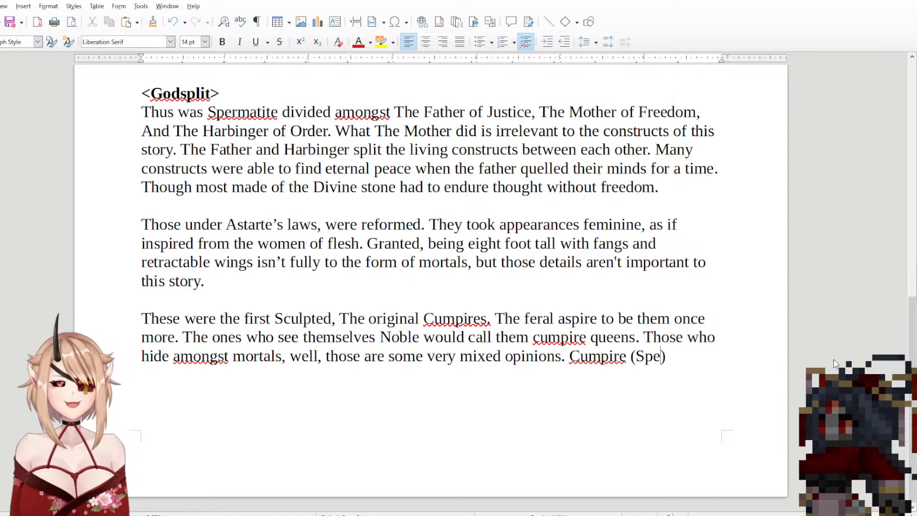
{"action": "key", "text": "BackSpace"}
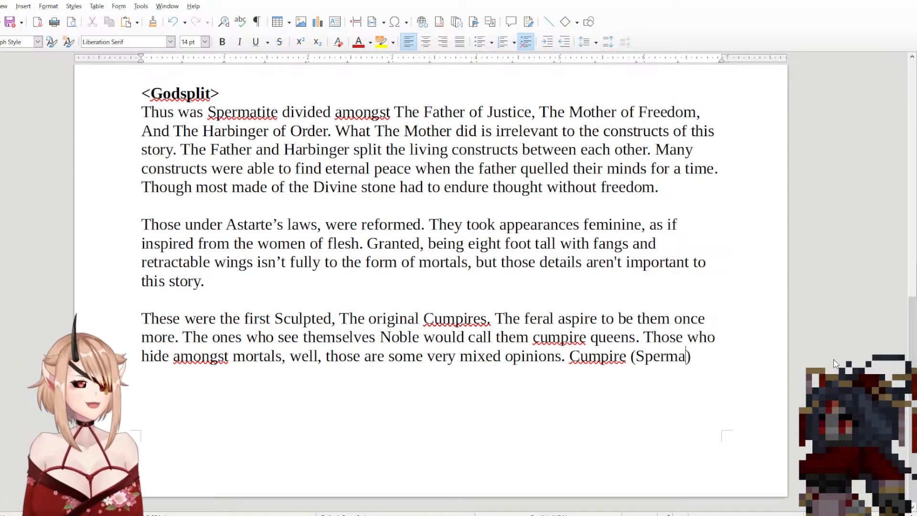
{"action": "type", "text": "tologi"}
{"action": "key", "text": "BackSpace"}
{"action": "key", "text": "BackSpace"}
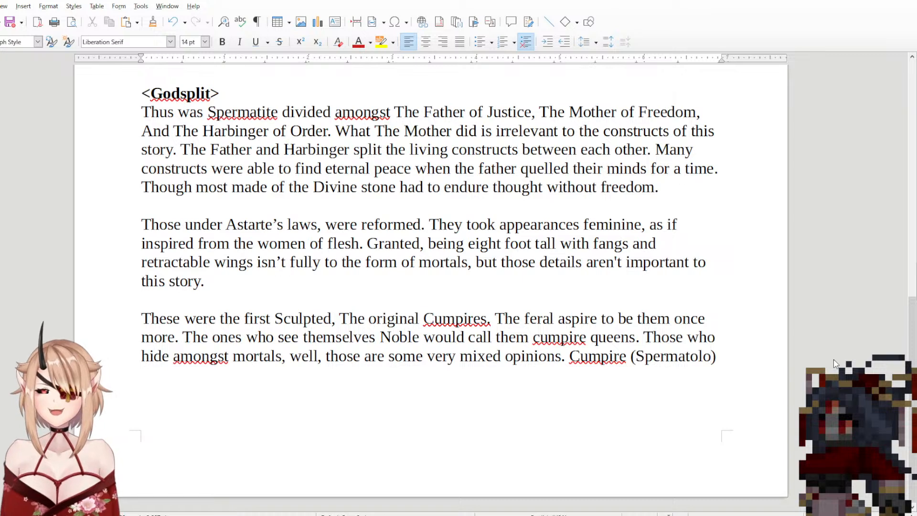
{"action": "key", "text": "BackSpace"}
{"action": "key", "text": "BackSpace"}
{"action": "key", "text": "BackSpace"}
{"action": "key", "text": "BackSpace"}
{"action": "type", "text": "ntli"}
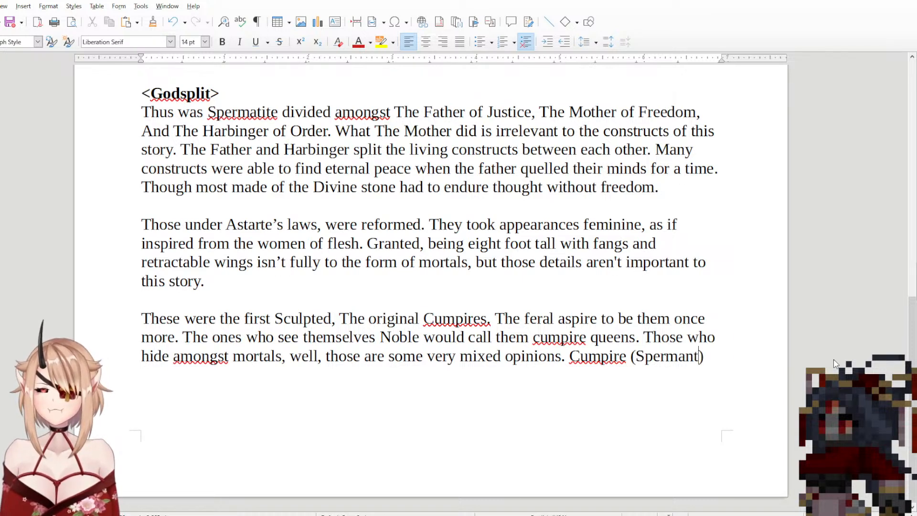
{"action": "type", "text": "ng? r"}
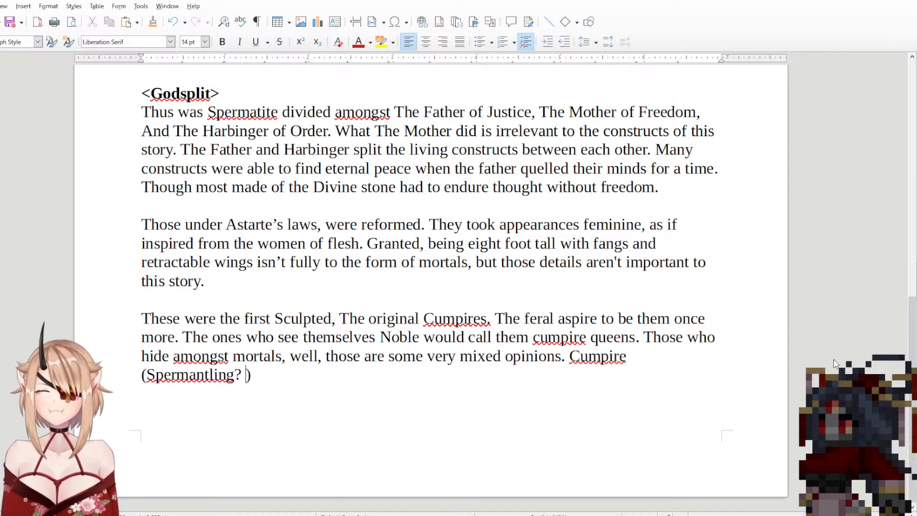
{"action": "type", "text": "ock physio"}
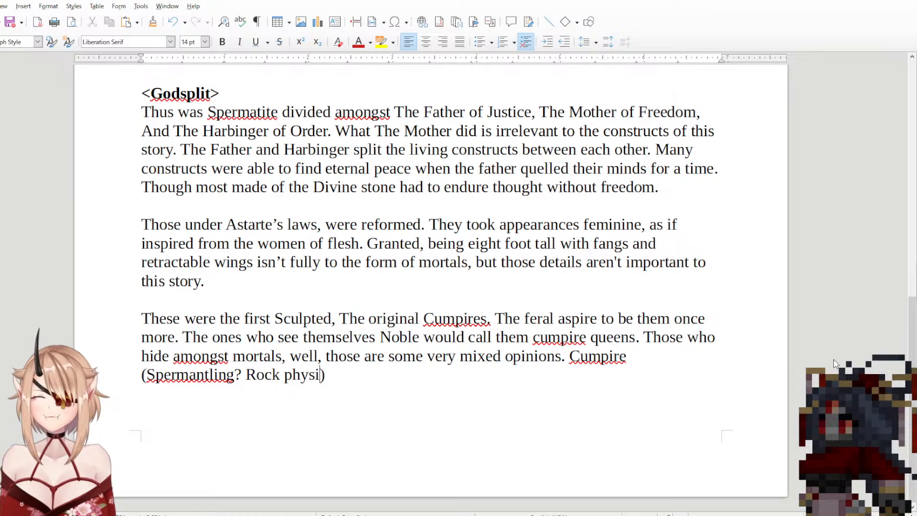
Step: Continue the parenthetical after "Spermantling?" with "Rock biology,"
{"action": "key", "text": "BackSpace"}
{"action": "key", "text": "BackSpace"}
{"action": "key", "text": "BackSpace"}
{"action": "key", "text": "BackSpace"}
{"action": "key", "text": "BackSpace"}
{"action": "key", "text": "BackSpace"}
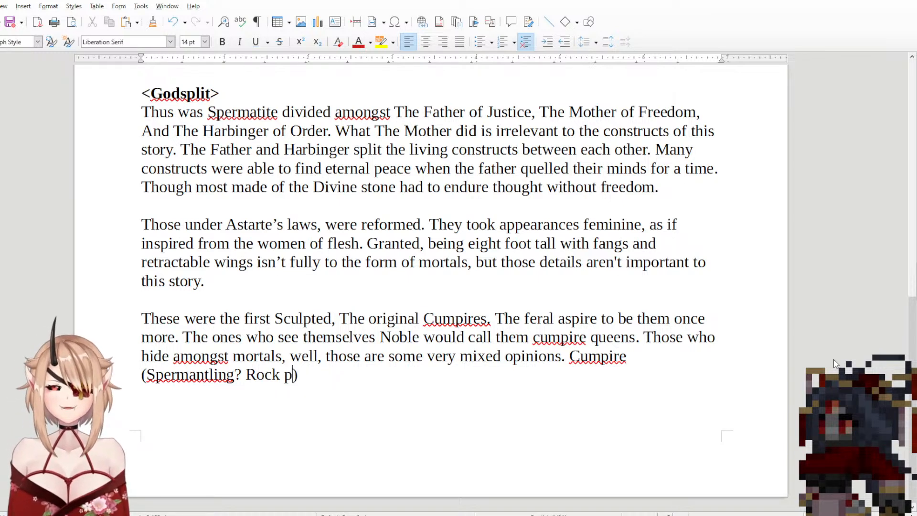
{"action": "type", "text": "biology"}
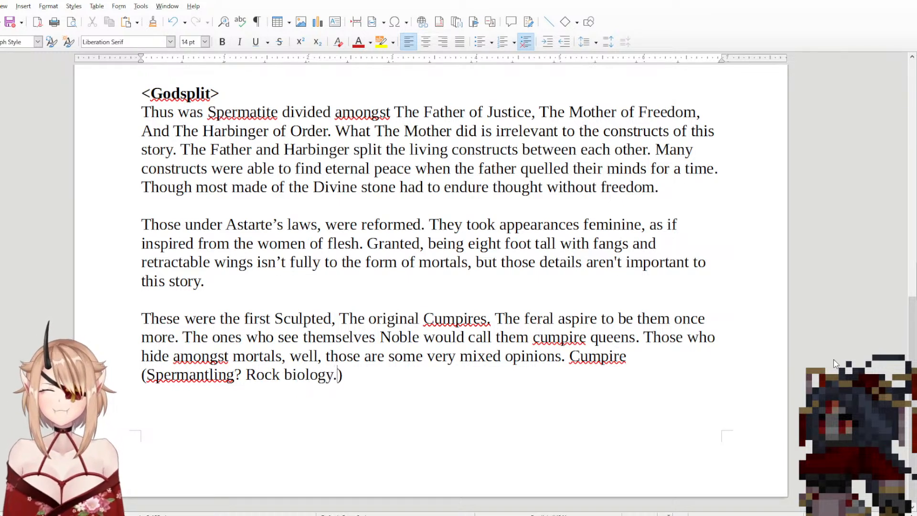
{"action": "type", "text": ", "}
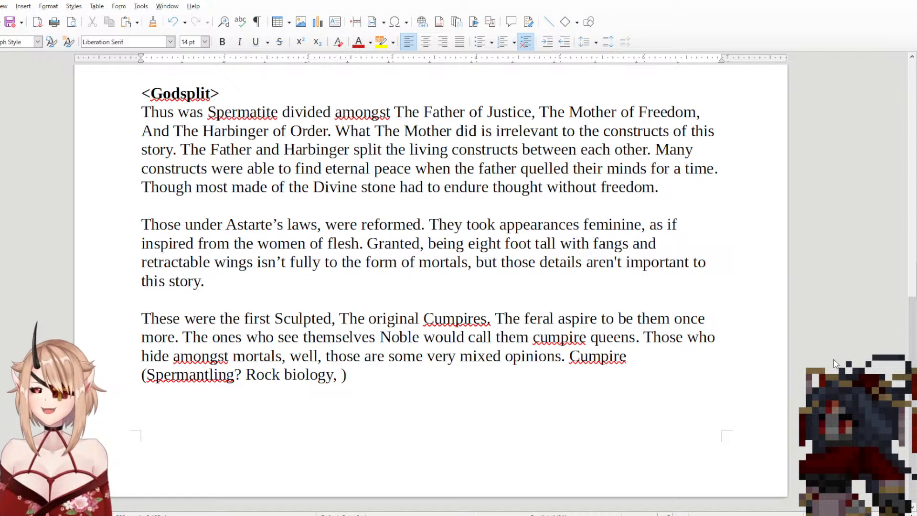
{"action": "type", "text": "nma"}
Step: Finish the parenthetical remark with the words "name pending for now"
{"action": "key", "text": "BackSpace"}
{"action": "key", "text": "BackSpace"}
{"action": "type", "text": "ame "}
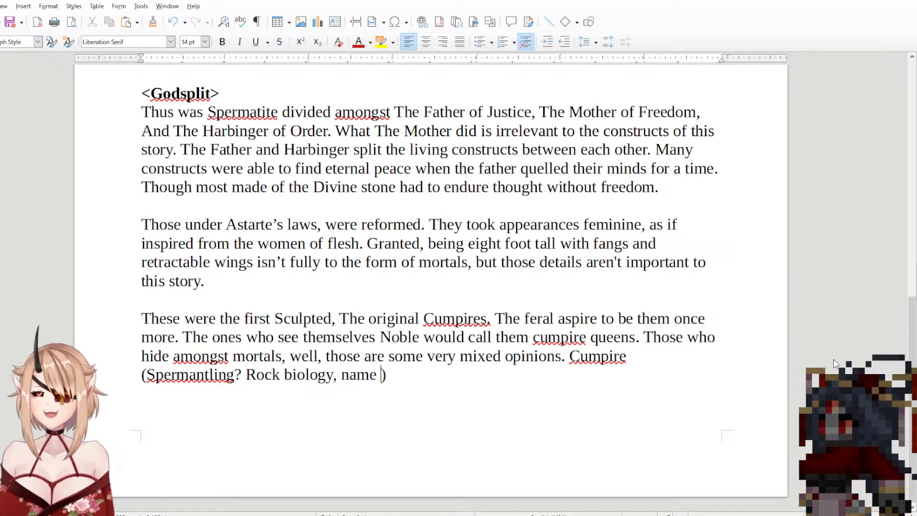
{"action": "type", "text": "pendion"}
{"action": "key", "text": "BackSpace"}
{"action": "key", "text": "BackSpace"}
{"action": "type", "text": "ng"}
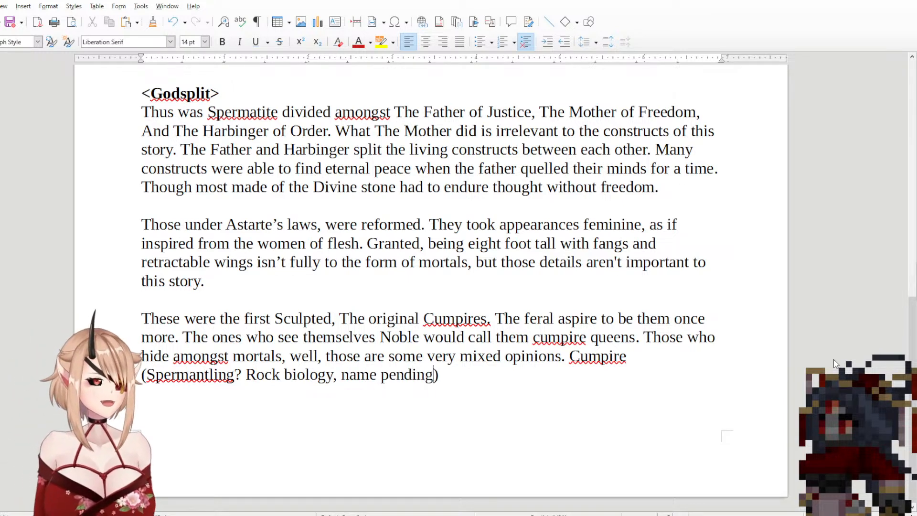
{"action": "type", "text": " for now"}
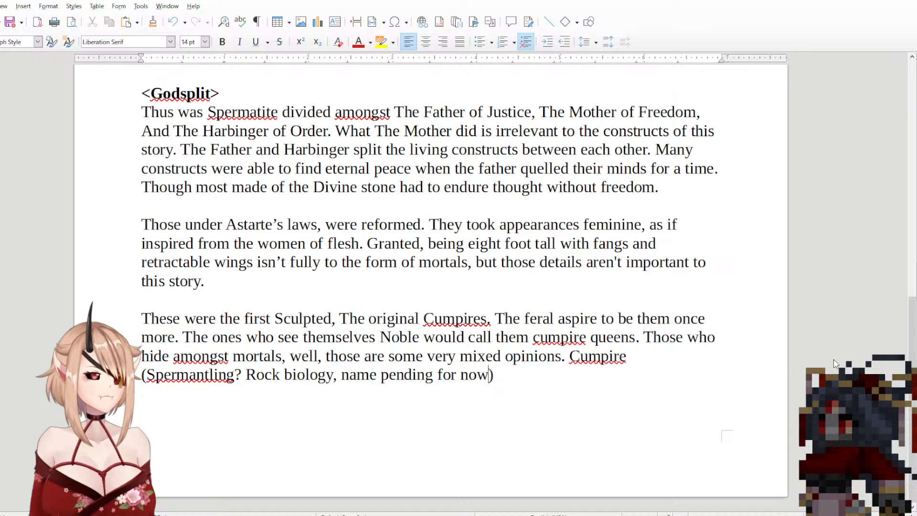
Step: Continue the sentence after the closing parenthesis with "of the era absorbed"
{"action": "key", "text": "End"}
{"action": "type", "text": "o"}
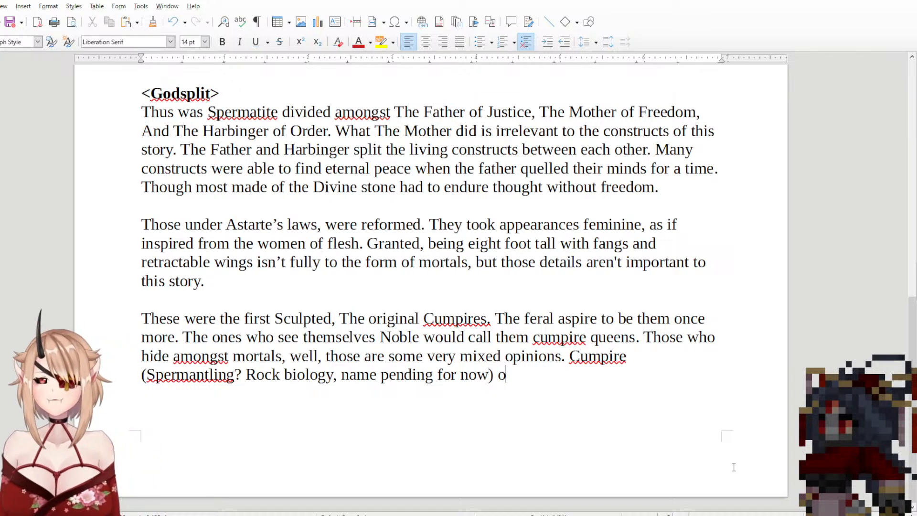
{"action": "type", "text": "f the era "}
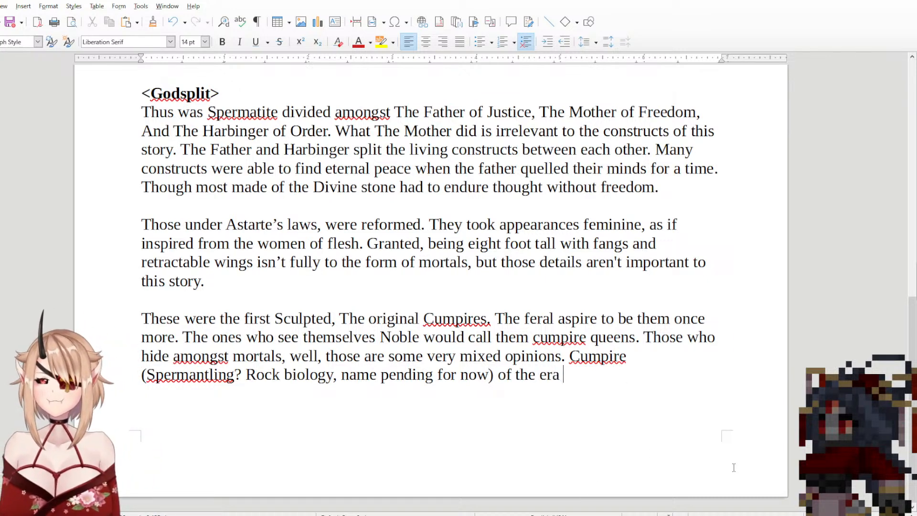
{"action": "type", "text": "c"}
{"action": "key", "text": "BackSpace"}
{"action": "type", "text": "absorbed"}
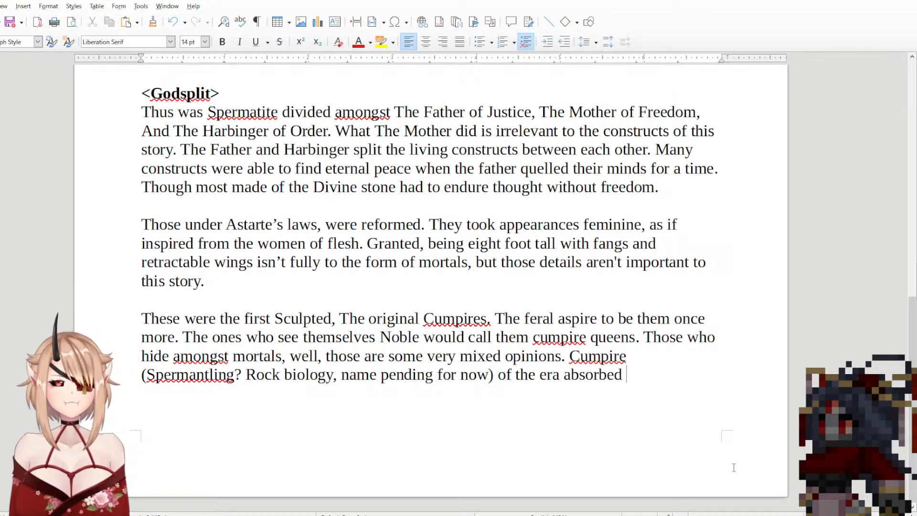
{"action": "type", "text": " The ene"}
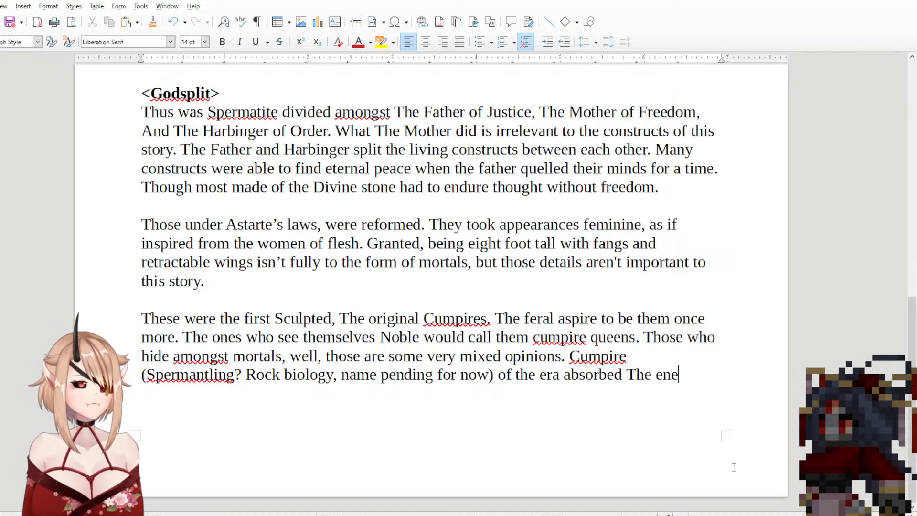
{"action": "type", "text": "rgies of "}
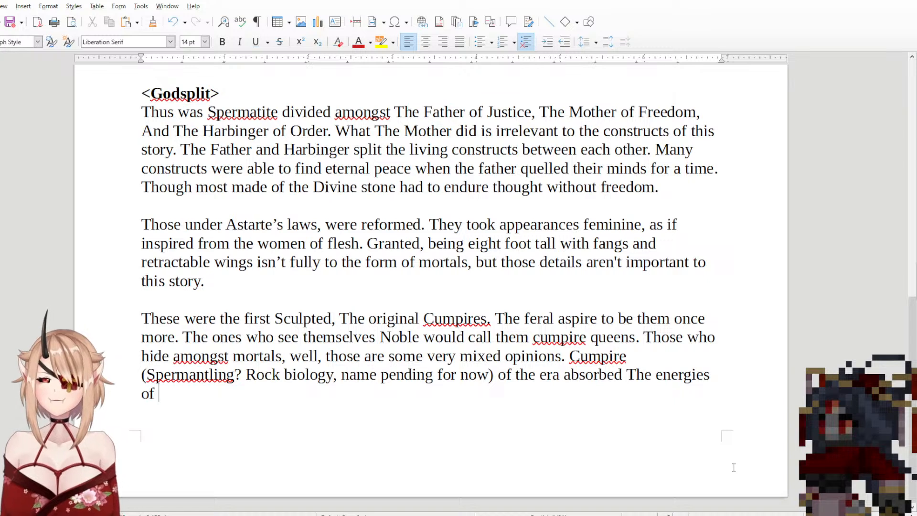
{"action": "type", "text": "lust "}
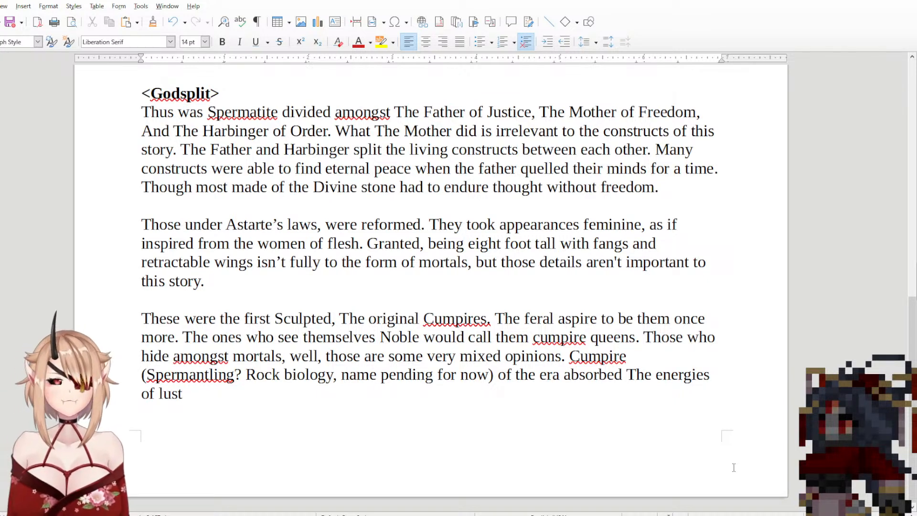
{"action": "type", "text": "much more r"}
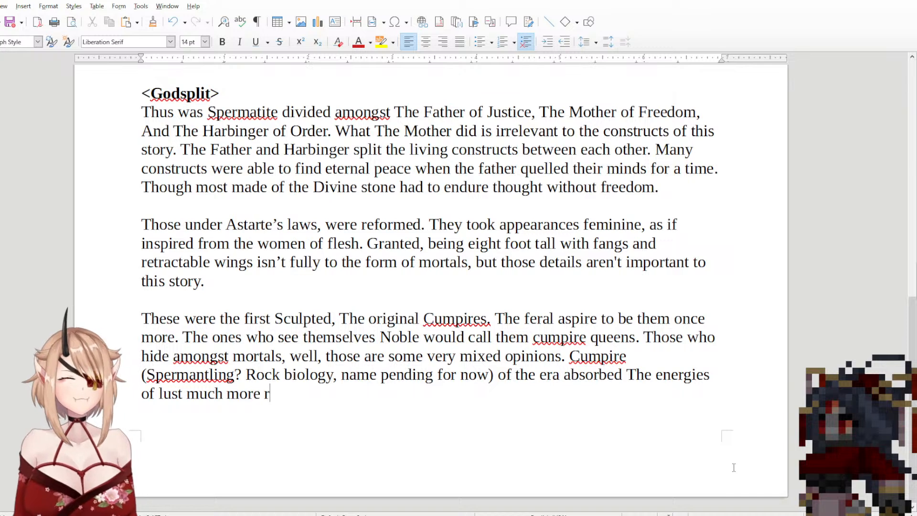
{"action": "type", "text": "apidly, a"}
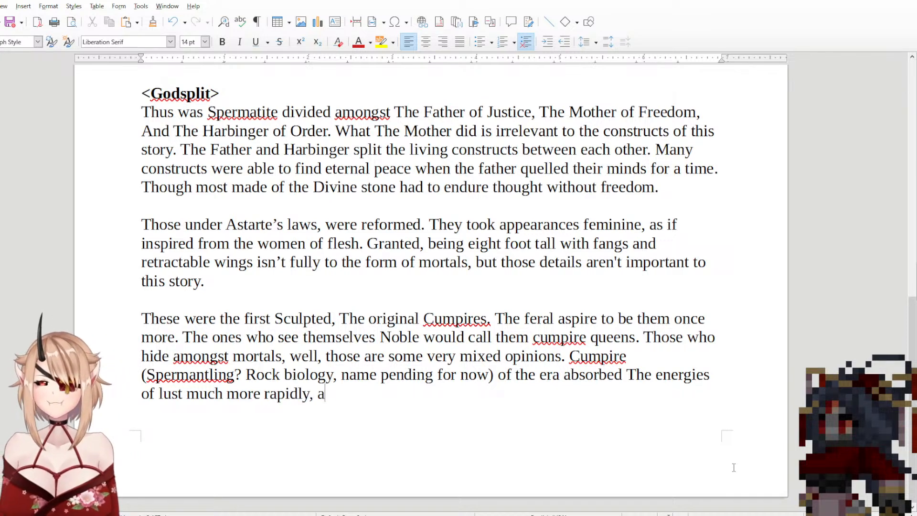
{"action": "type", "text": "llowed"}
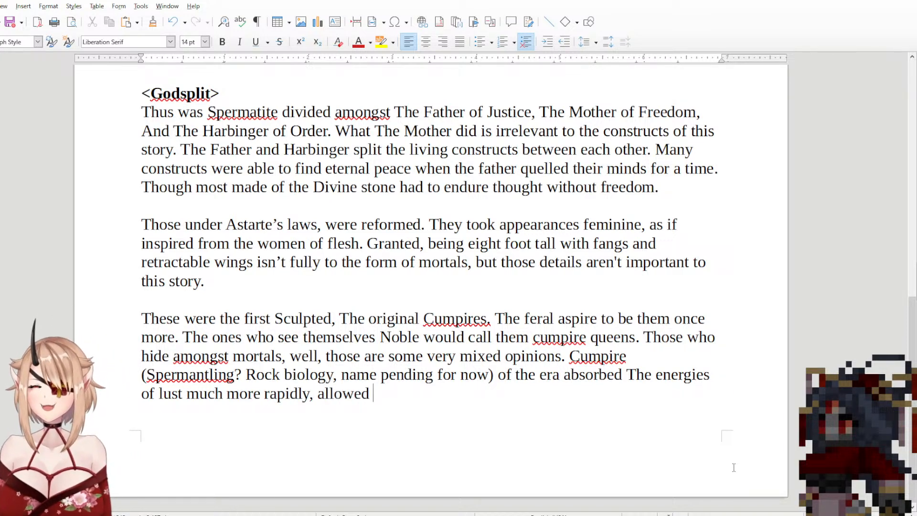
Step: Add the words "allowing the" after "much more rapidly,"
{"action": "key", "text": "BackSpace"}
{"action": "key", "text": "BackSpace"}
{"action": "key", "text": "BackSpace"}
{"action": "type", "text": "ing the "}
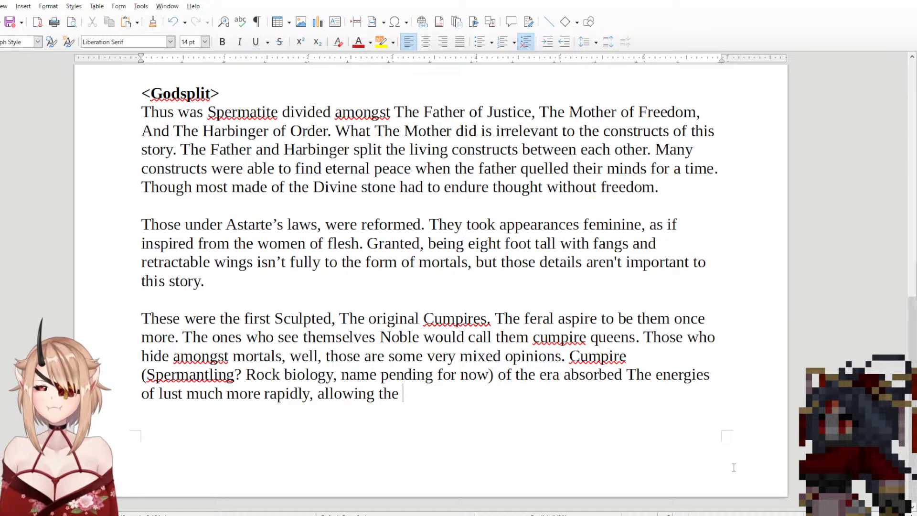
{"action": "type", "text": "Ancient"}
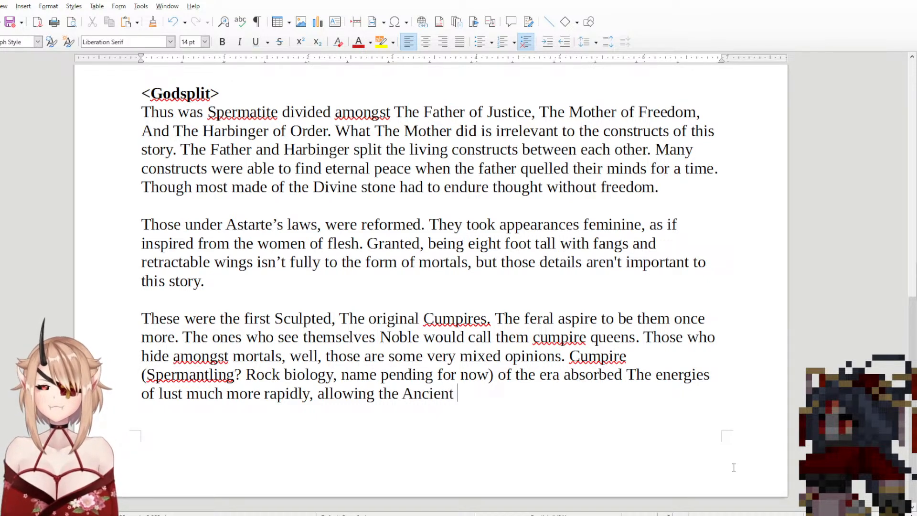
{"action": "type", "text": " cu"}
Step: Try the word "Ancient" after "allowing the", and remove the text back to "allowing"
{"action": "key", "text": "BackSpace"}
{"action": "key", "text": "BackSpace"}
{"action": "key", "text": "BackSpace"}
{"action": "key", "text": "BackSpace"}
{"action": "key", "text": "BackSpace"}
{"action": "key", "text": "BackSpace"}
{"action": "key", "text": "BackSpace"}
{"action": "key", "text": "BackSpace"}
{"action": "key", "text": "BackSpace"}
{"action": "key", "text": "BackSpace"}
{"action": "key", "text": "BackSpace"}
{"action": "key", "text": "BackSpace"}
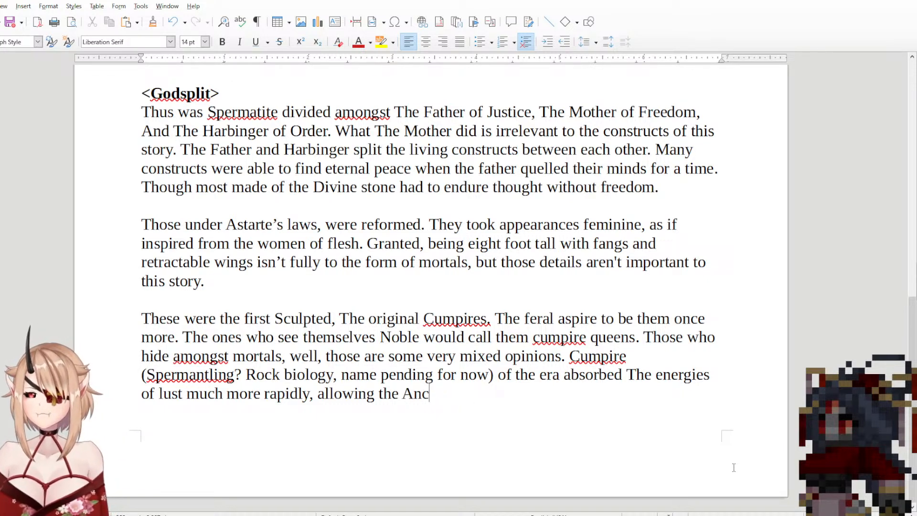
{"action": "key", "text": "BackSpace"}
{"action": "key", "text": "BackSpace"}
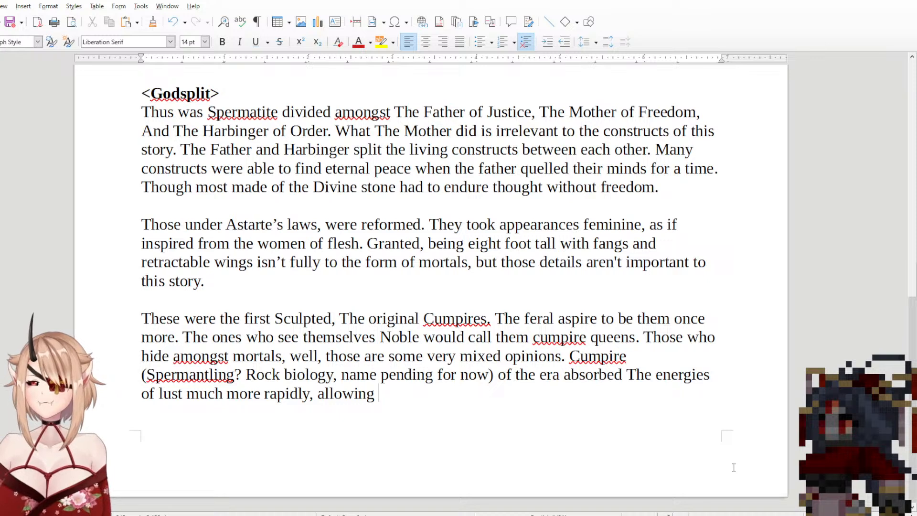
Step: Continue the sentence after "allowing" with "these ancestors to rapidly grow"
{"action": "type", "text": "thes"}
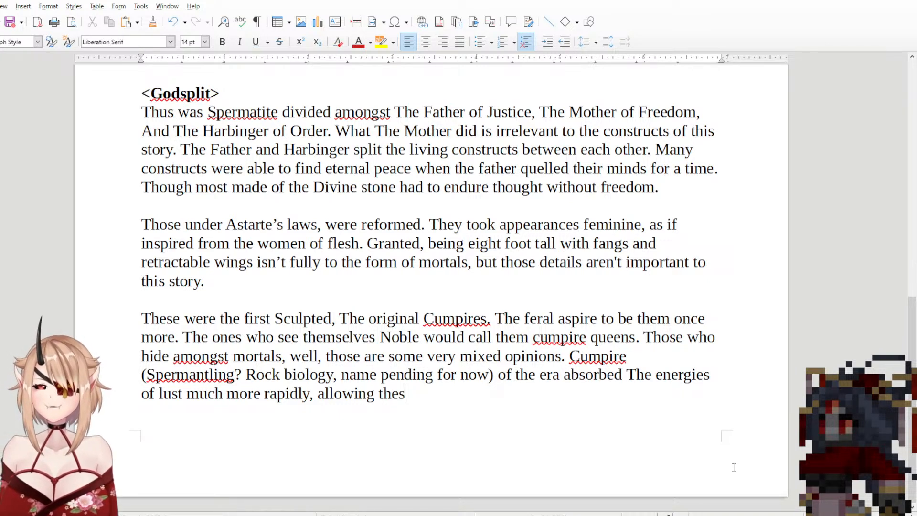
{"action": "type", "text": "e ancestral"}
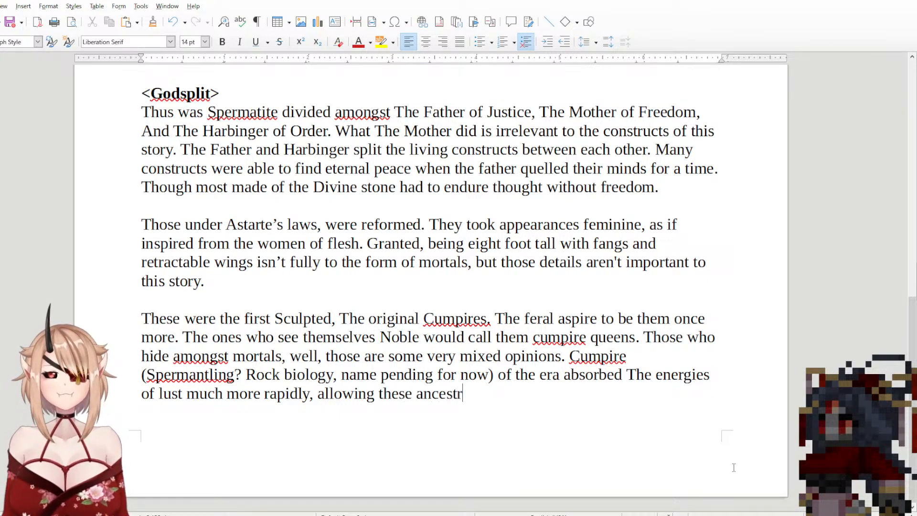
{"action": "key", "text": "BackSpace"}
{"action": "key", "text": "BackSpace"}
{"action": "key", "text": "BackSpace"}
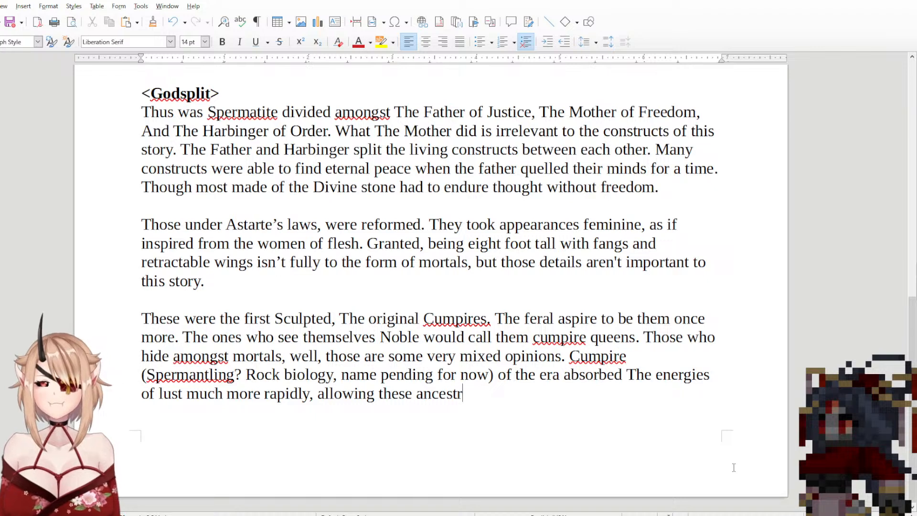
{"action": "type", "text": "ors"}
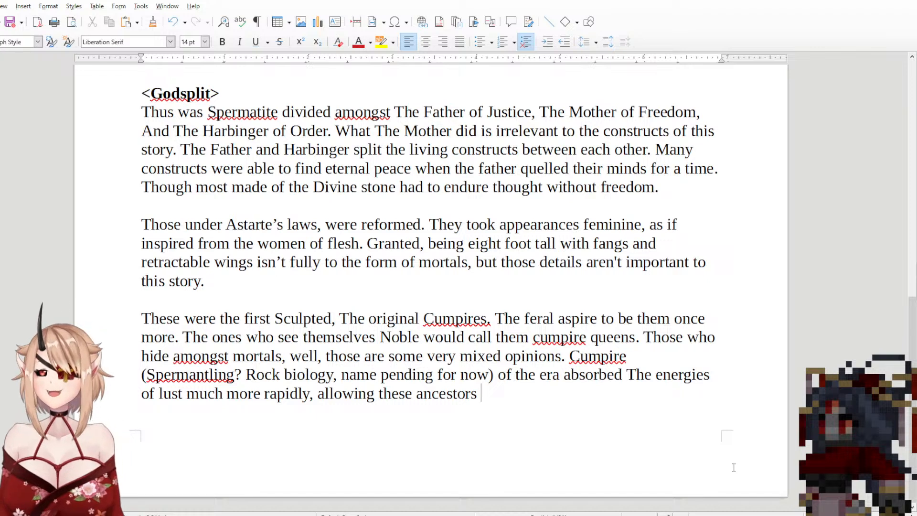
{"action": "type", "text": "to rap"}
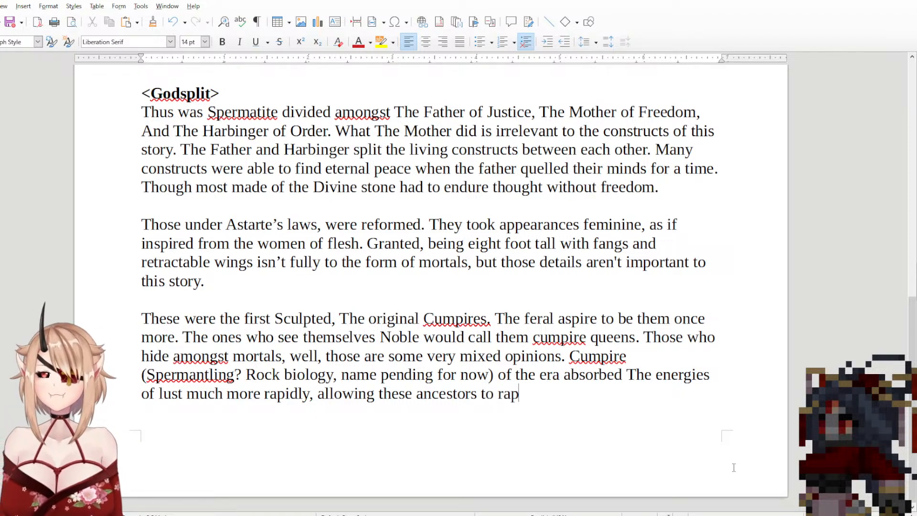
{"action": "type", "text": "idly grow"}
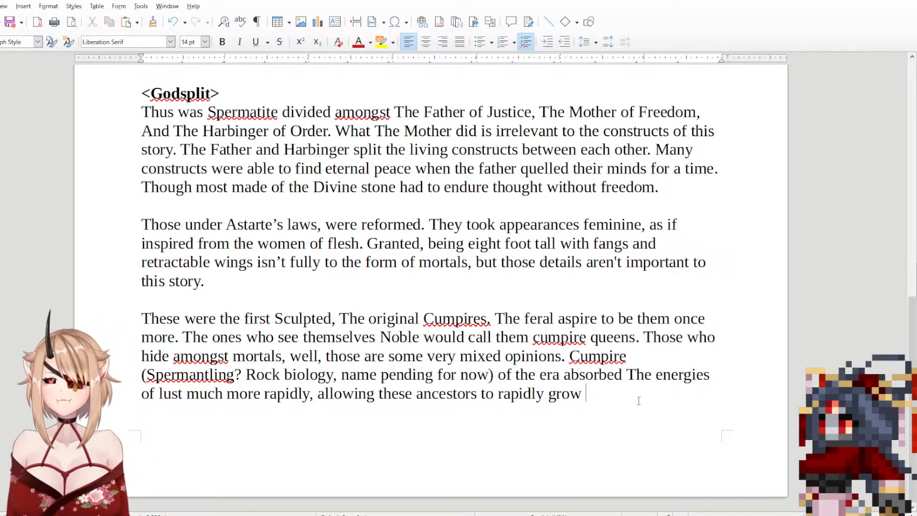
{"action": "left_click_drag", "start_coordinate": [638, 400], "coordinate": [573, 363]}
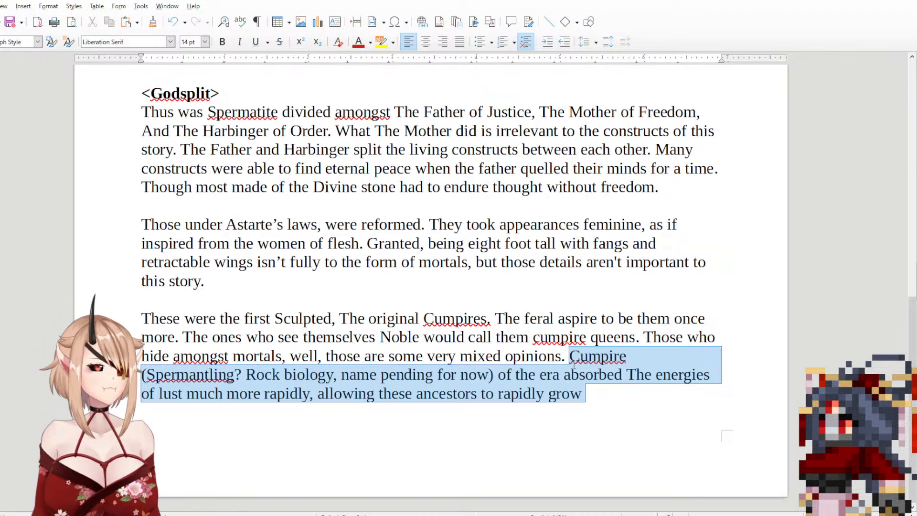
{"action": "left_click", "coordinate": [612, 387]}
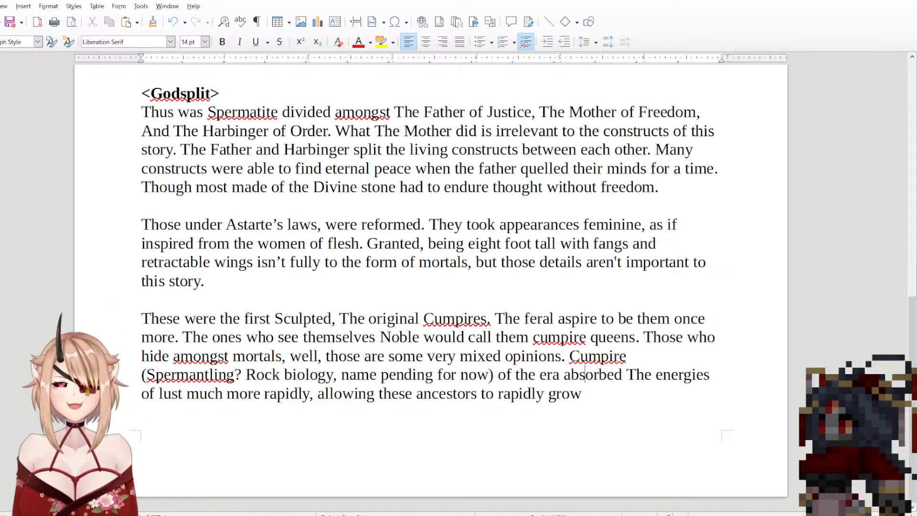
{"action": "left_click_drag", "start_coordinate": [583, 393], "coordinate": [412, 374]}
{"action": "left_click", "coordinate": [491, 387]}
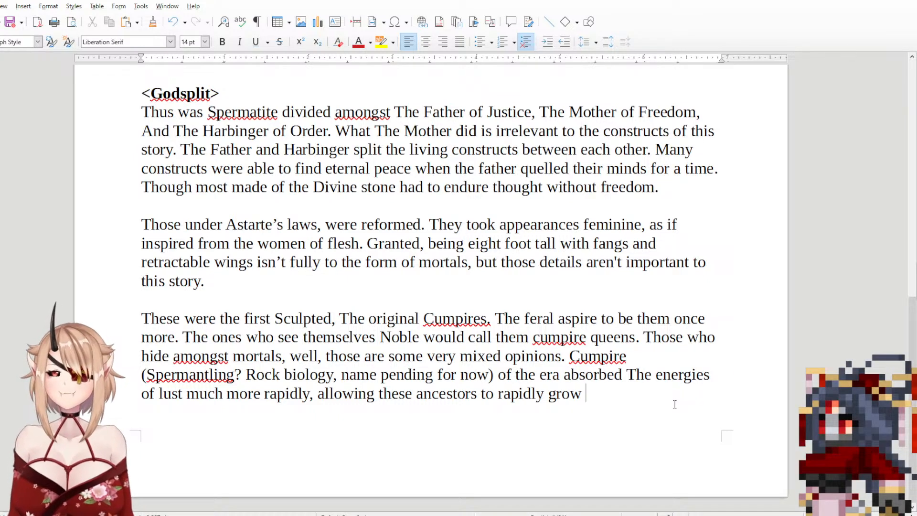
Step: Finish the sentence after "rapidly grow" with "in power." and start a new paragraph after a blank line
{"action": "type", "text": "in"}
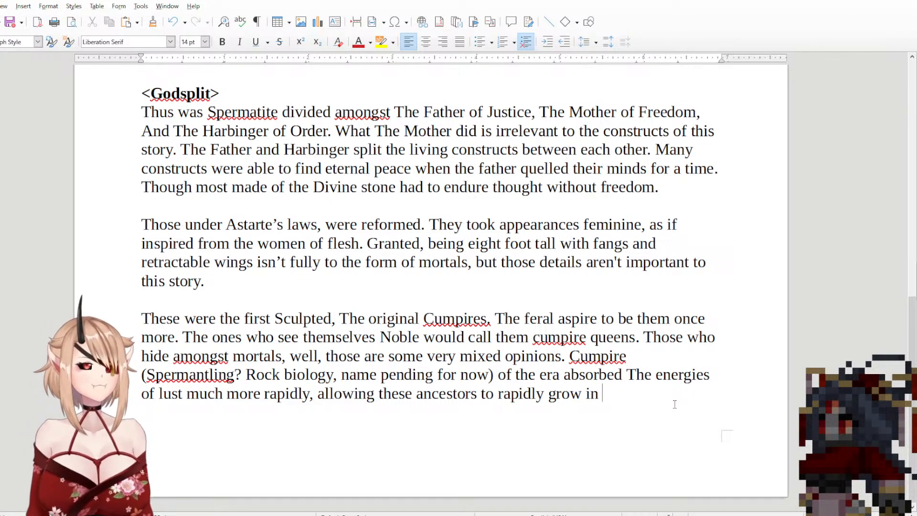
{"action": "type", "text": "raw"}
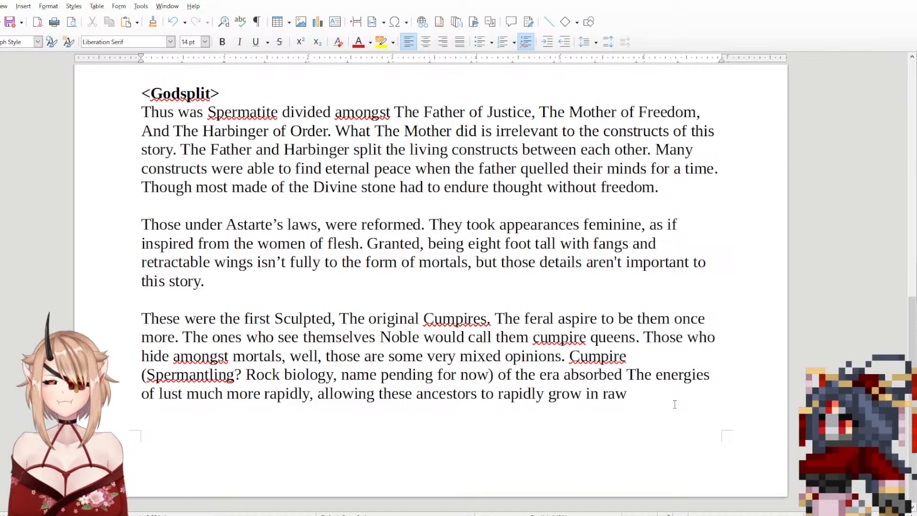
{"action": "key", "text": "BackSpace"}
{"action": "key", "text": "BackSpace"}
{"action": "key", "text": "BackSpace"}
{"action": "key", "text": "BackSpace"}
{"action": "type", "text": "power."}
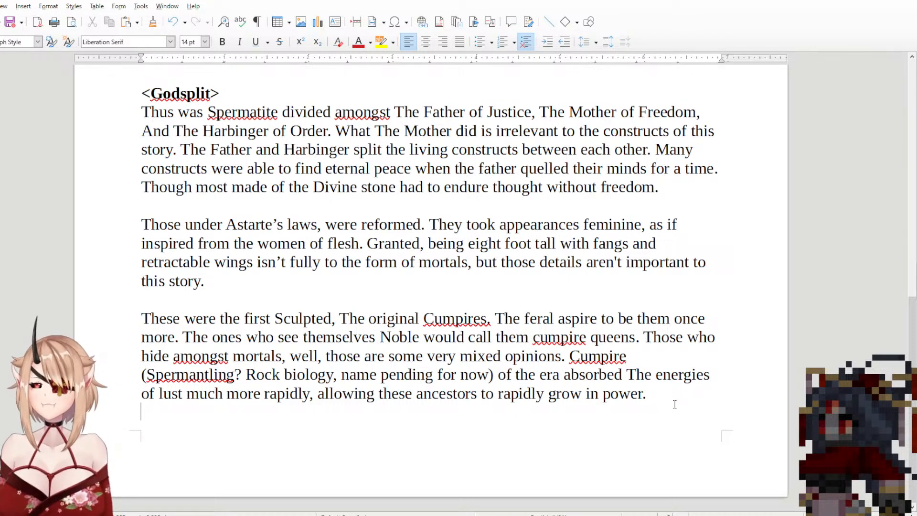
{"action": "key", "text": "Return"}
{"action": "key", "text": "Return"}
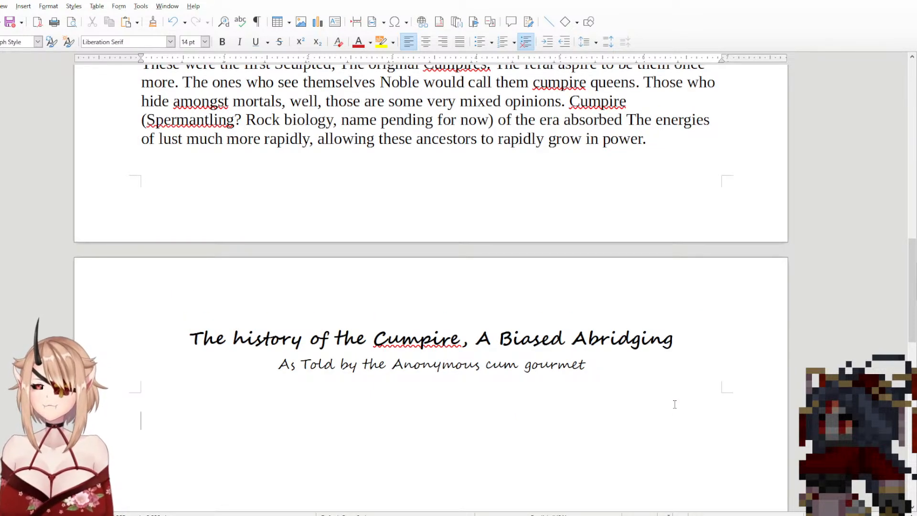
{"action": "type", "text": "Cumpires "}
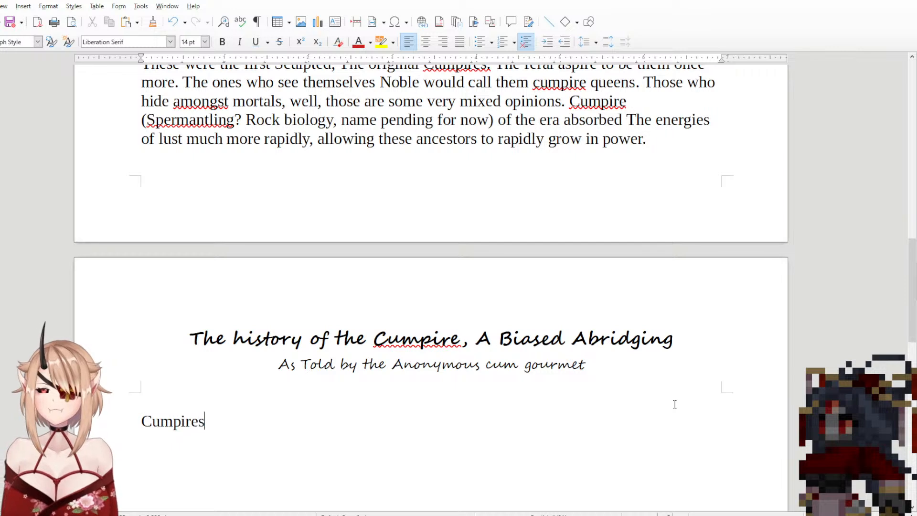
{"action": "type", "text": "however"}
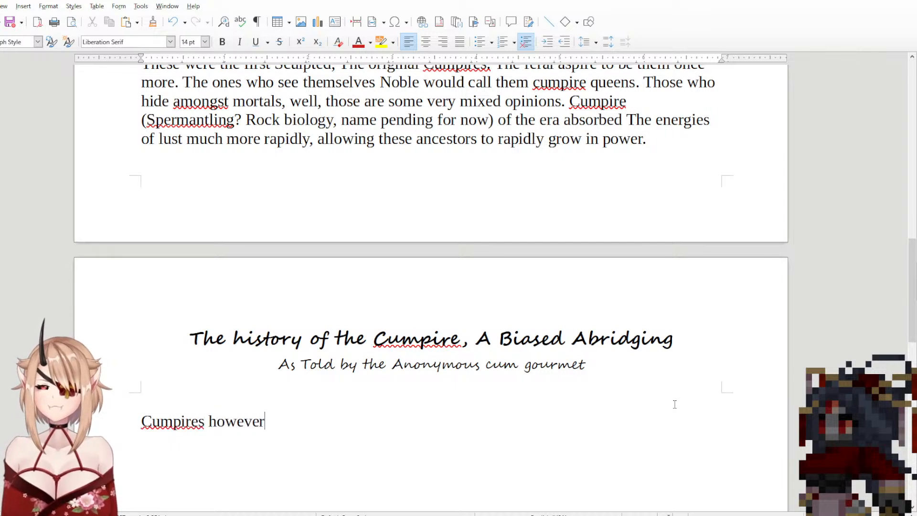
{"action": "type", "text": " are"}
{"action": "key", "text": "BackSpace"}
{"action": "key", "text": "BackSpace"}
{"action": "key", "text": "BackSpace"}
{"action": "key", "text": "BackSpace"}
{"action": "key", "text": "BackSpace"}
{"action": "key", "text": "BackSpace"}
{"action": "key", "text": "BackSpace"}
{"action": "key", "text": "BackSpace"}
{"action": "key", "text": "BackSpace"}
{"action": "key", "text": "BackSpace"}
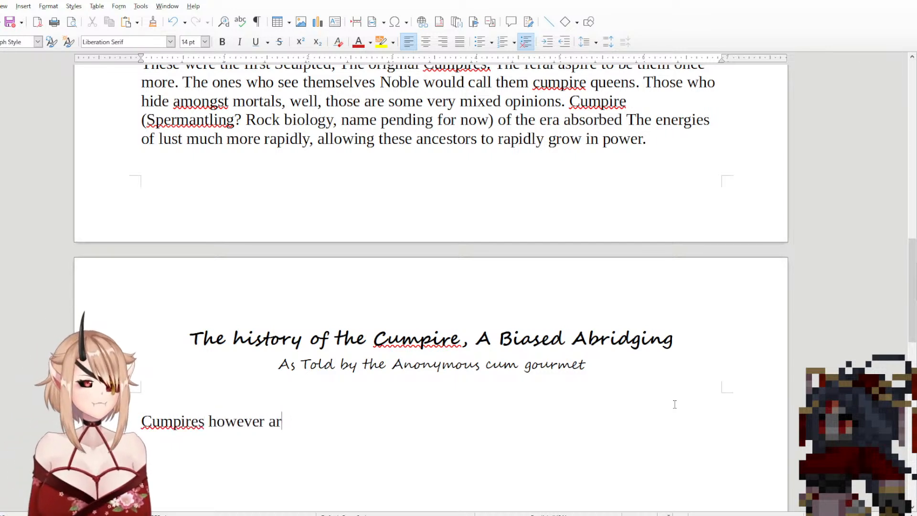
{"action": "key", "text": "BackSpace"}
{"action": "type", "text": "o"}
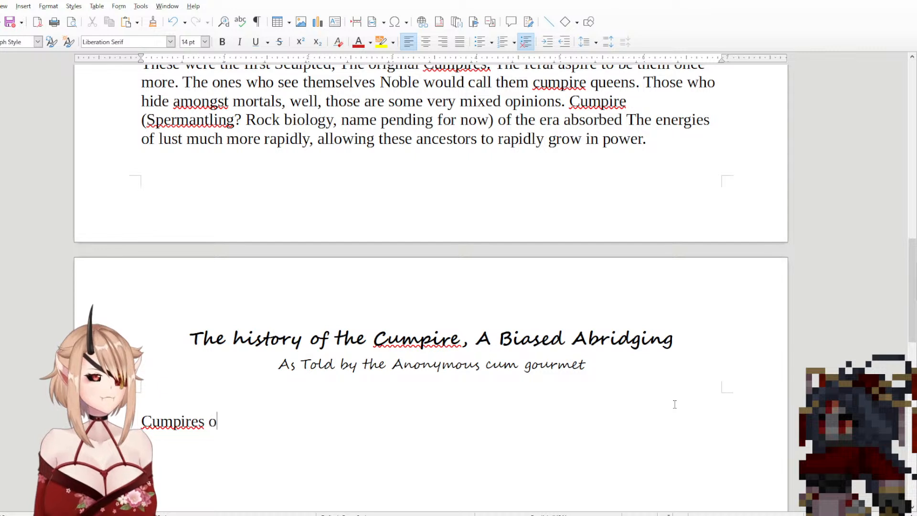
{"action": "type", "text": "f the time were"}
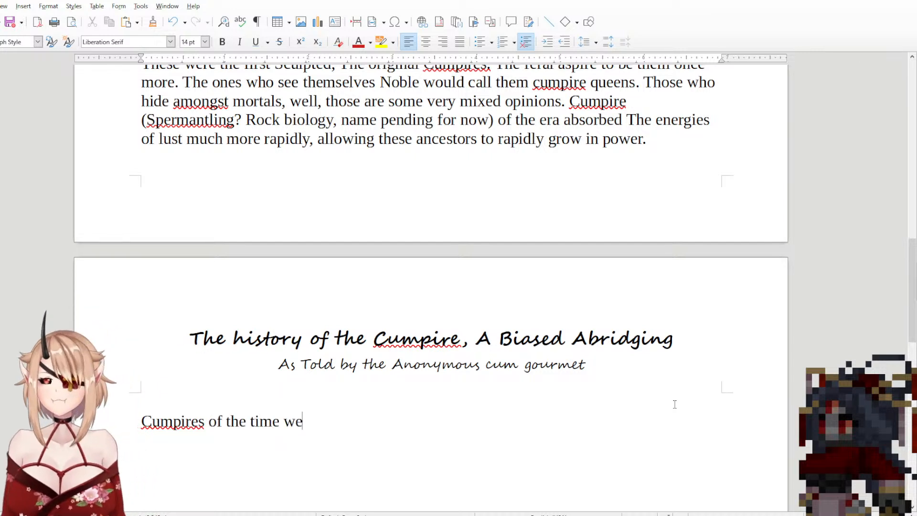
{"action": "key", "text": "BackSpace"}
{"action": "key", "text": "BackSpace"}
{"action": "key", "text": "BackSpace"}
{"action": "key", "text": "BackSpace"}
{"action": "key", "text": "BackSpace"}
{"action": "key", "text": "BackSpace"}
{"action": "key", "text": "BackSpace"}
{"action": "key", "text": "BackSpace"}
{"action": "key", "text": "BackSpace"}
{"action": "key", "text": "BackSpace"}
{"action": "key", "text": "BackSpace"}
{"action": "key", "text": "BackSpace"}
{"action": "key", "text": "BackSpace"}
{"action": "key", "text": "BackSpace"}
{"action": "key", "text": "BackSpace"}
{"action": "key", "text": "BackSpace"}
{"action": "key", "text": "BackSpace"}
{"action": "key", "text": "BackSpace"}
{"action": "key", "text": "BackSpace"}
{"action": "key", "text": "BackSpace"}
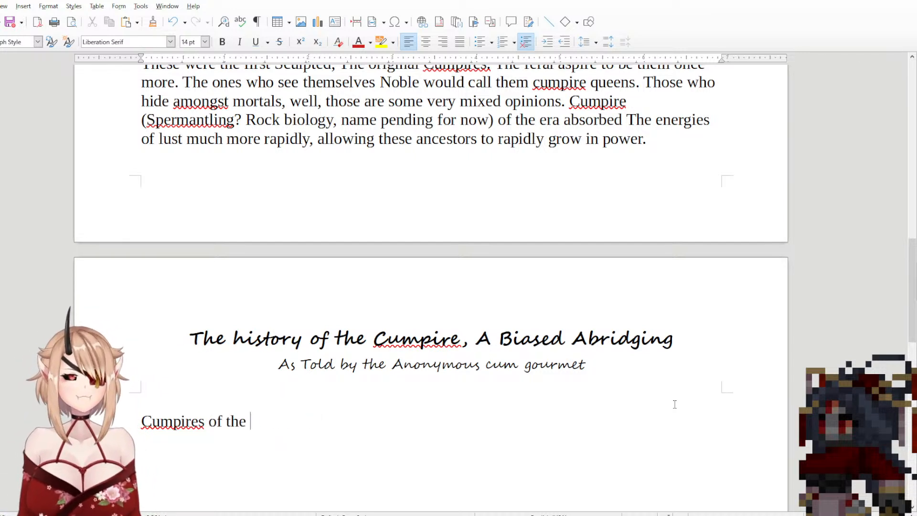
{"action": "key", "text": "BackSpace"}
{"action": "key", "text": "BackSpace"}
{"action": "key", "text": "BackSpace"}
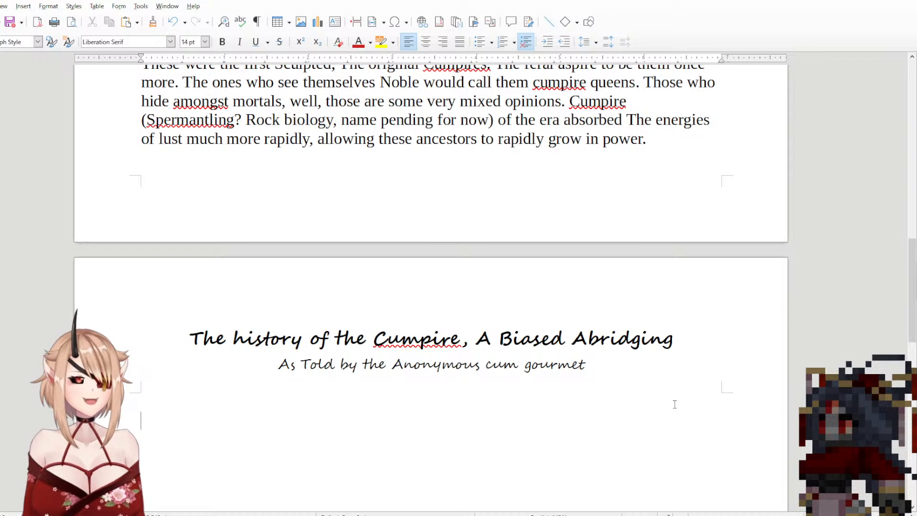
Step: Begin the new paragraph on the next page with "I believe it was a Courtier"
{"action": "type", "text": "belie"}
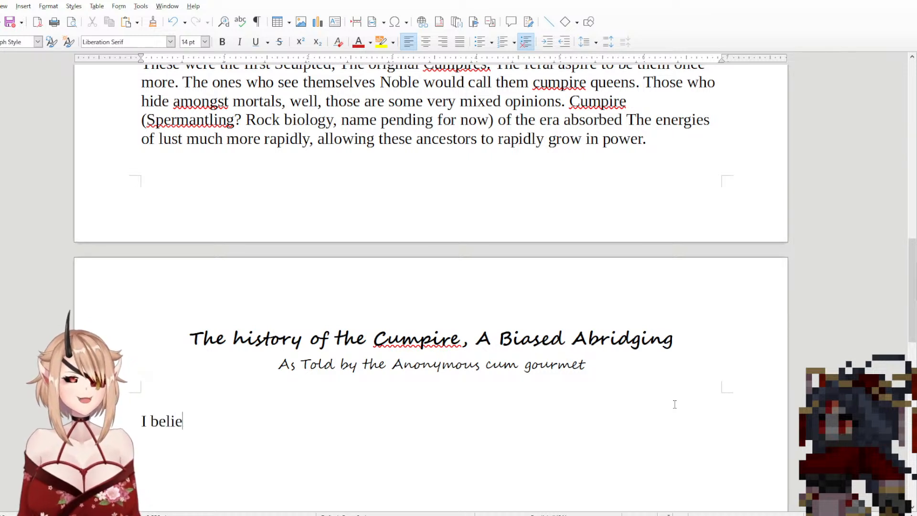
{"action": "type", "text": "ve it was a"}
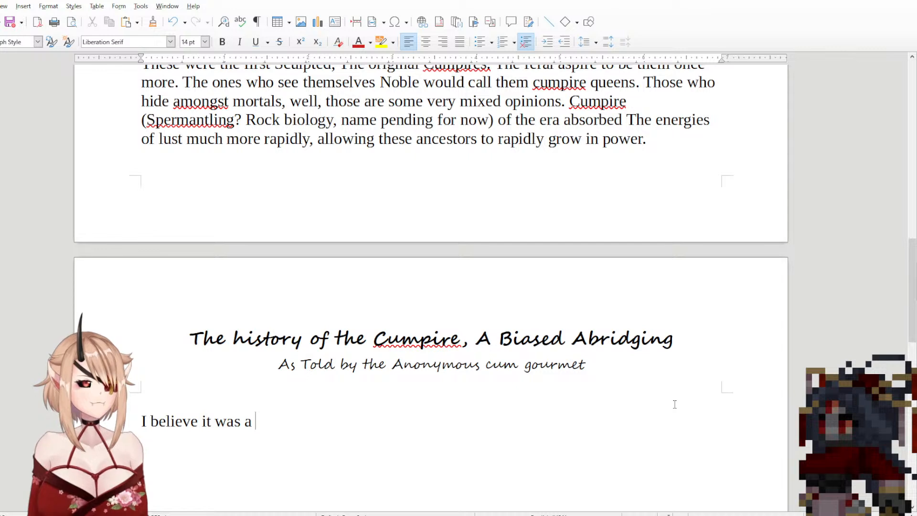
{"action": "type", "text": " chupa"}
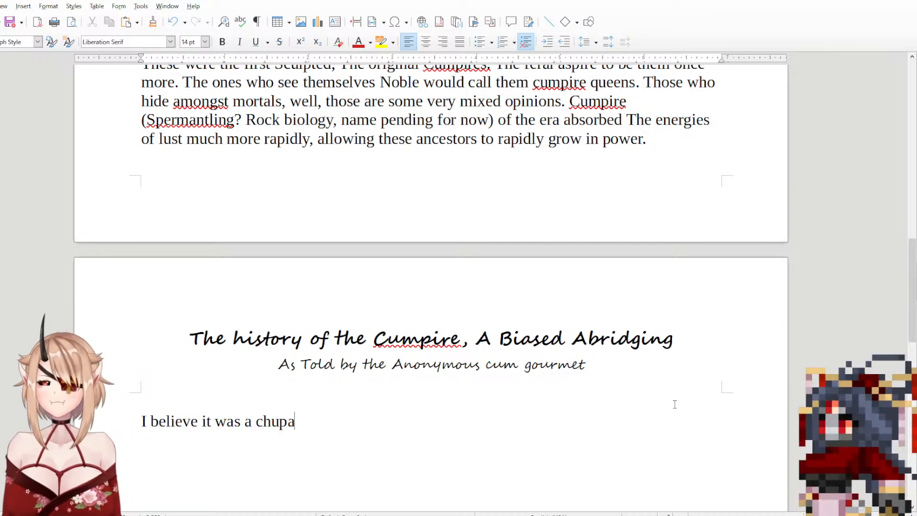
{"action": "type", "text": "cab"}
{"action": "key", "text": "BackSpace"}
{"action": "key", "text": "BackSpace"}
{"action": "key", "text": "BackSpace"}
{"action": "key", "text": "BackSpace"}
{"action": "key", "text": "BackSpace"}
{"action": "key", "text": "BackSpace"}
{"action": "key", "text": "BackSpace"}
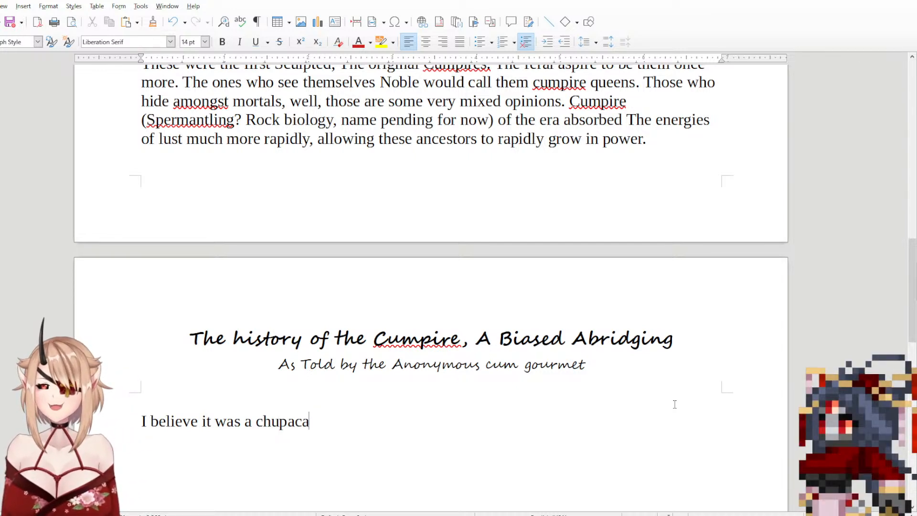
{"action": "key", "text": "BackSpace"}
{"action": "type", "text": "Courtier"}
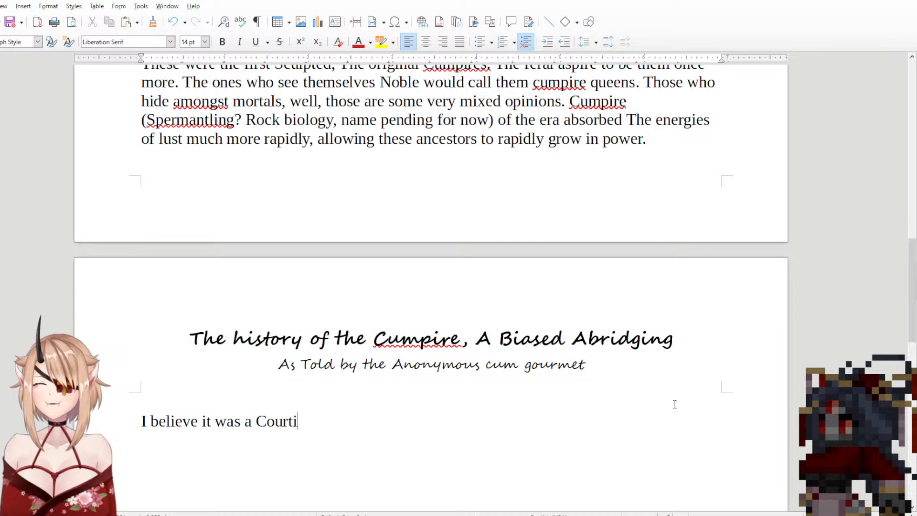
Step: Add ", Spermiology?" after "name pending for now" inside the parenthetical note of the previous paragraph
{"action": "left_click", "coordinate": [682, 163]}
{"action": "scroll", "coordinate": [582, 164], "scroll_direction": "up", "scroll_amount": 3}
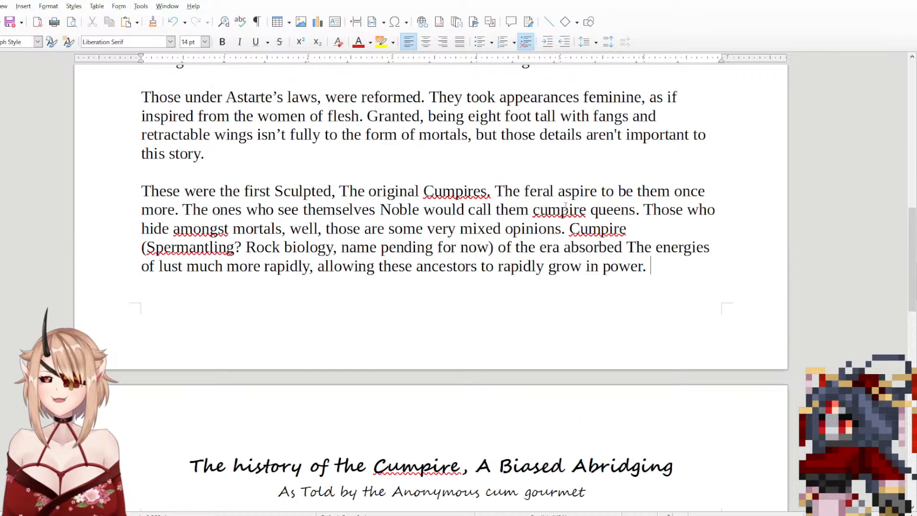
{"action": "left_click_drag", "start_coordinate": [234, 247], "coordinate": [280, 247]}
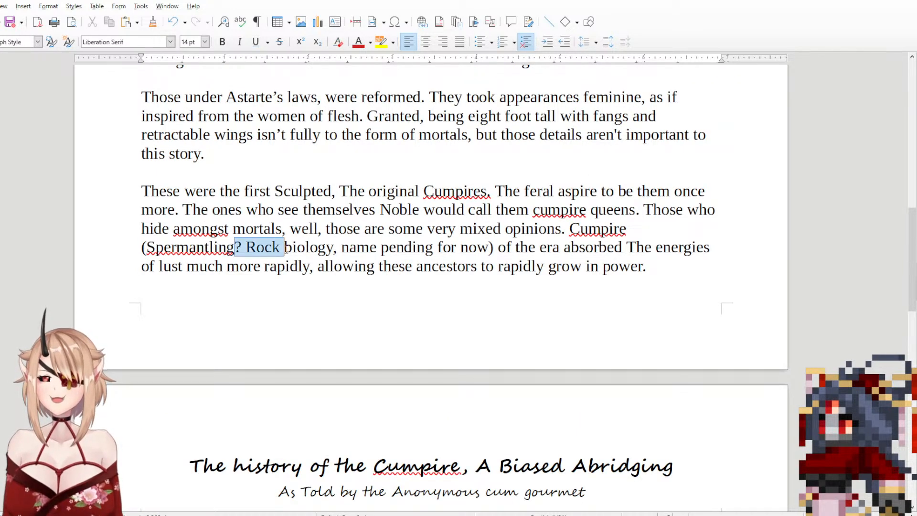
{"action": "left_click", "coordinate": [491, 249]}
{"action": "type", "text": ", Sperm"}
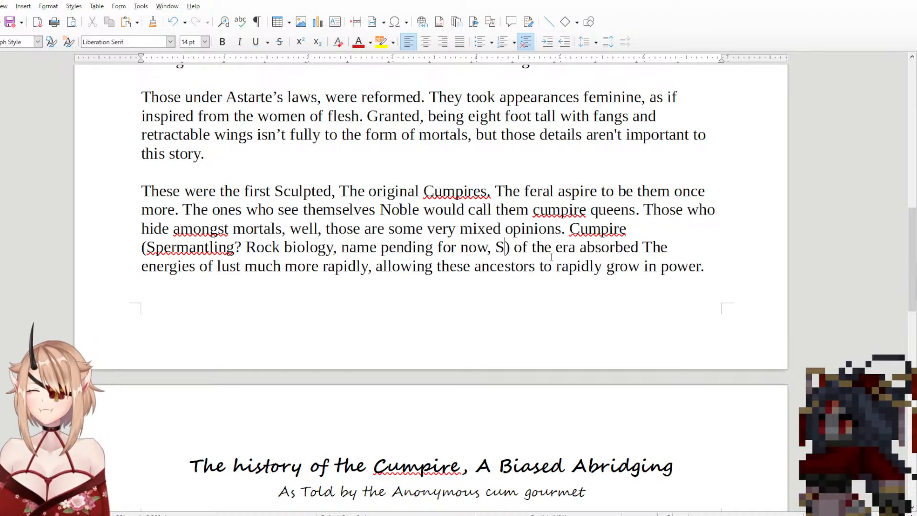
{"action": "type", "text": "iology?"}
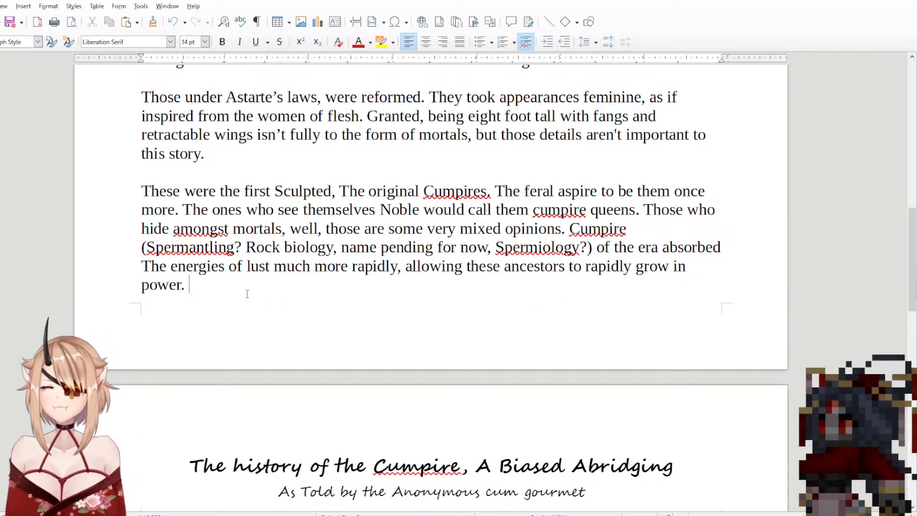
Step: Continue the new paragraph after "Courtier" with "of the Chupacabras"
{"action": "scroll", "coordinate": [247, 292], "scroll_direction": "down", "scroll_amount": 5}
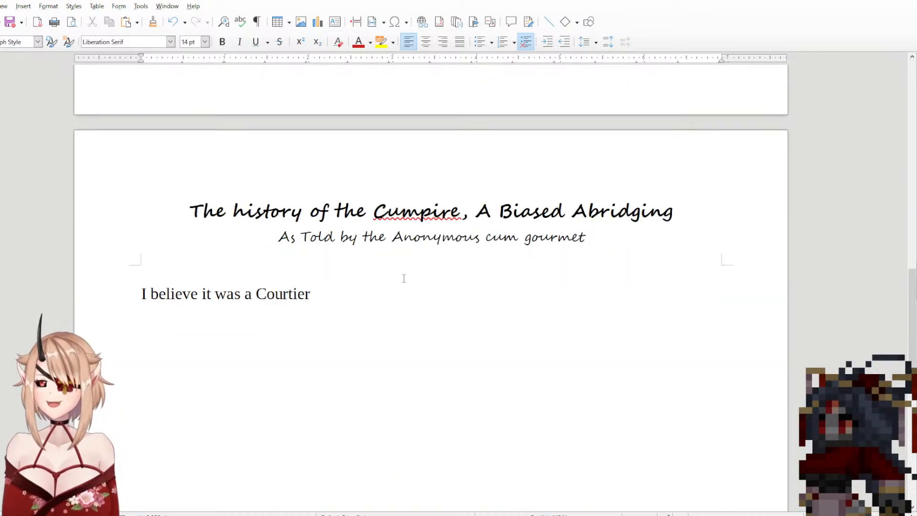
{"action": "type", "text": "of "}
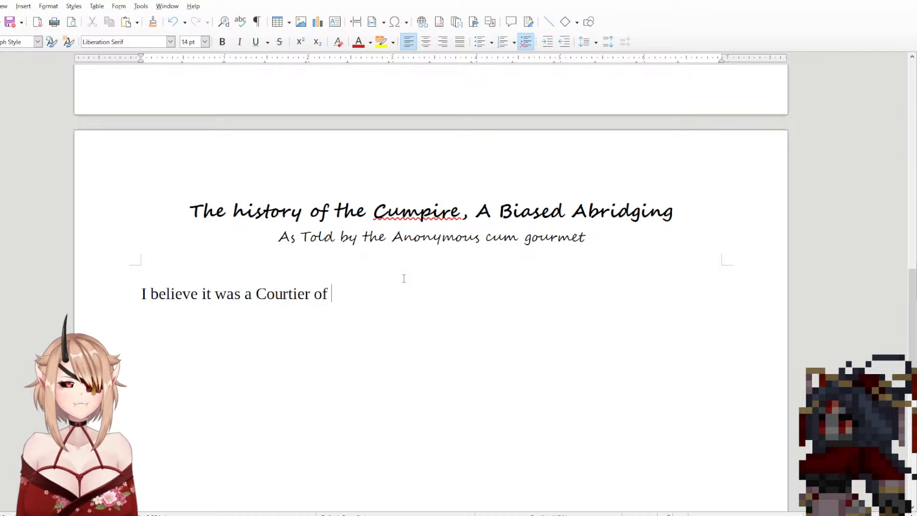
{"action": "type", "text": "the "}
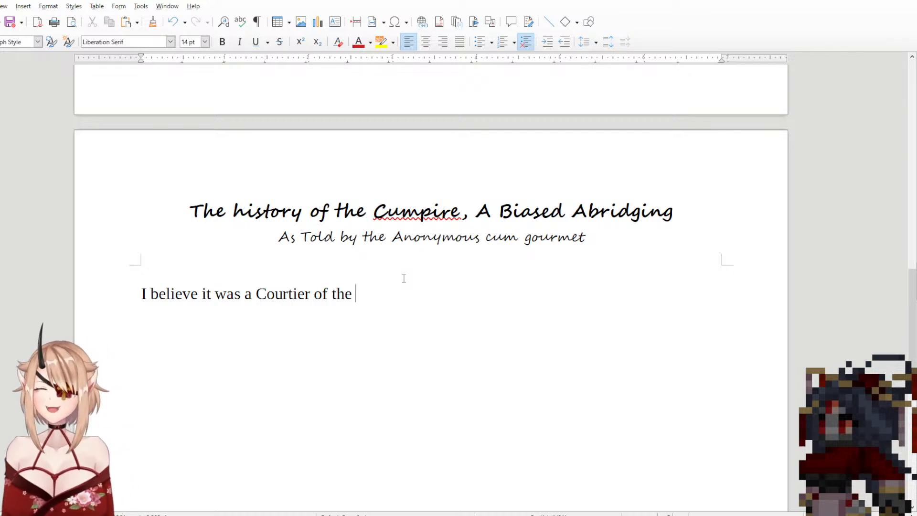
{"action": "type", "text": "Cuba"}
{"action": "key", "text": "BackSpace"}
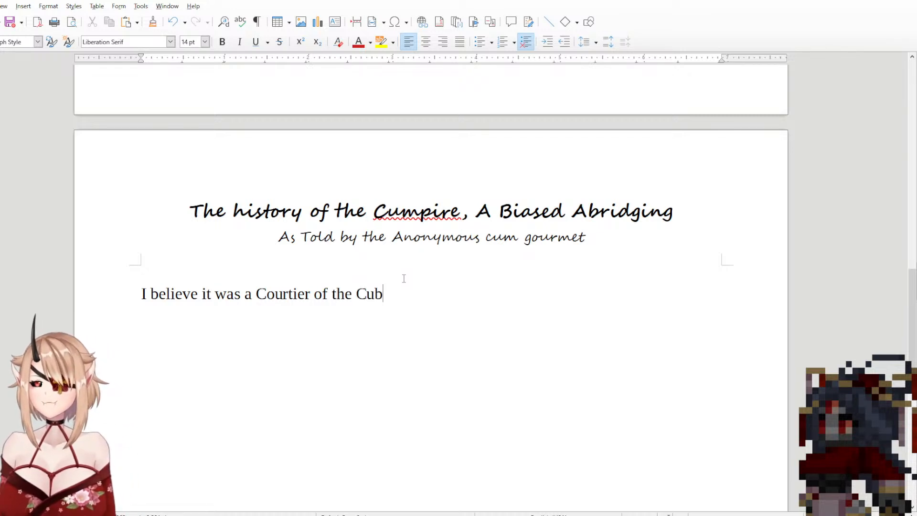
{"action": "key", "text": "BackSpace"}
{"action": "key", "text": "BackSpace"}
{"action": "type", "text": "hupa"}
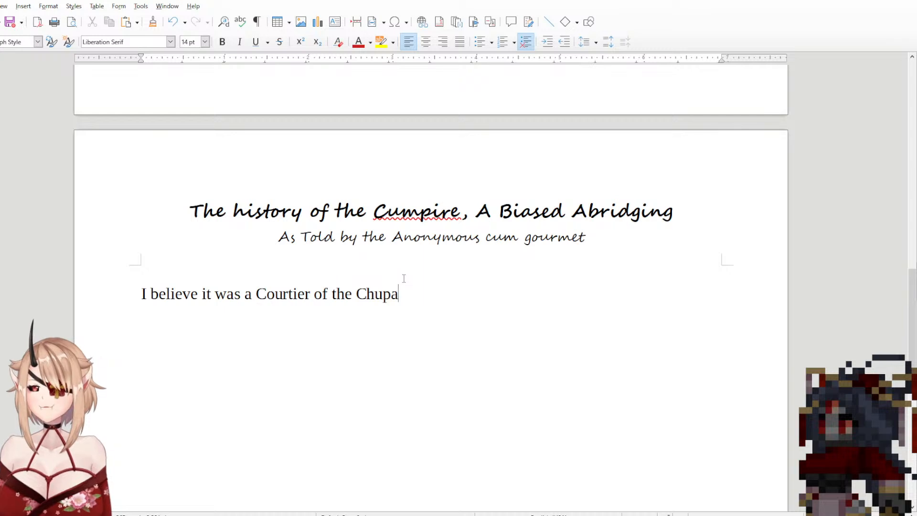
{"action": "type", "text": "cab"}
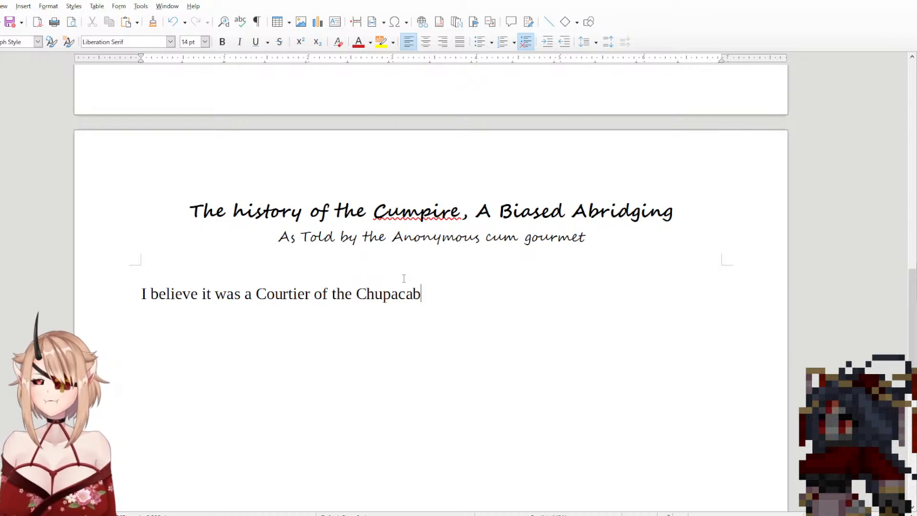
{"action": "type", "text": "ras w"}
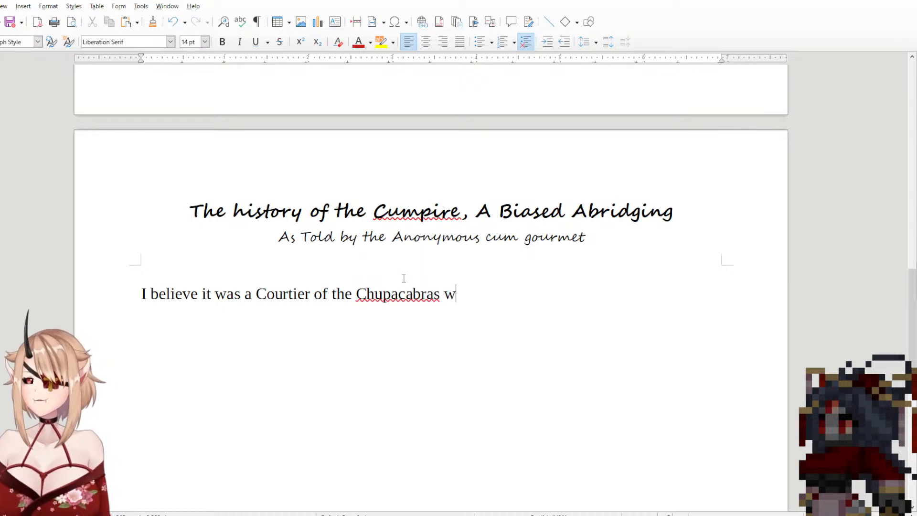
{"action": "type", "text": "ho onc"}
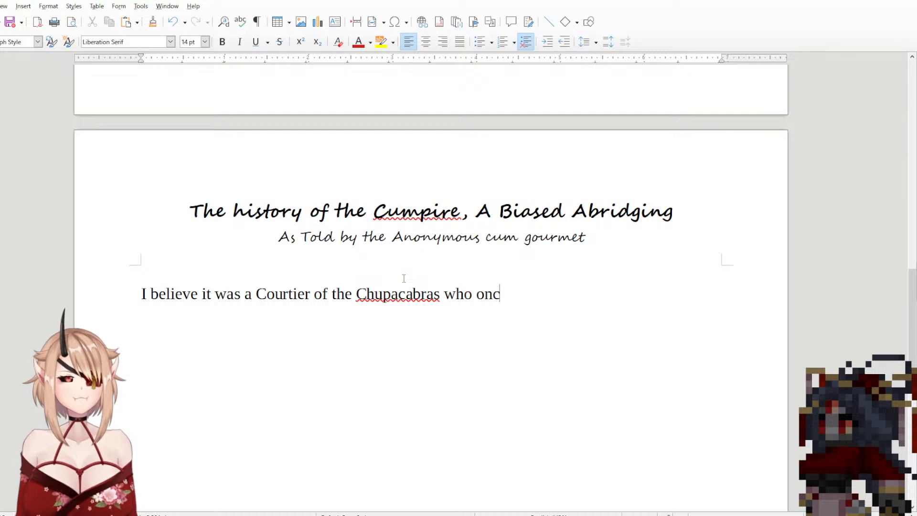
{"action": "type", "text": "e told me \""}
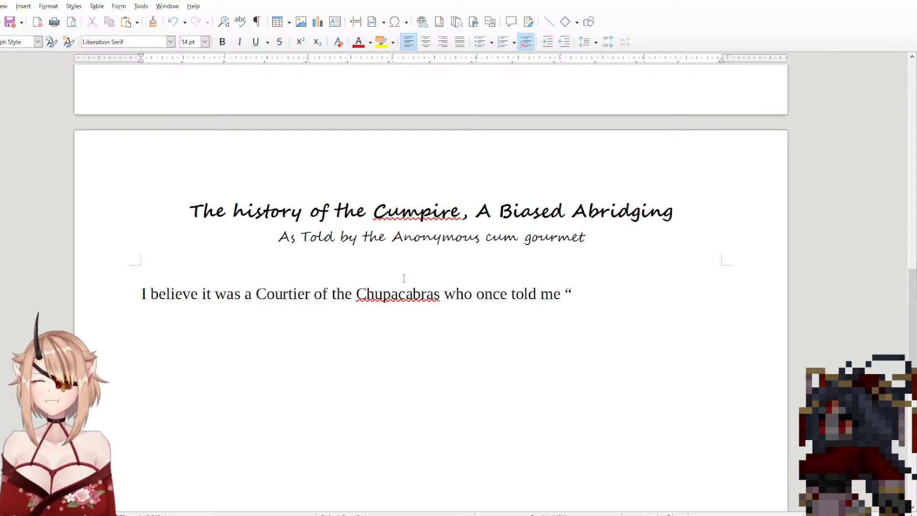
{"action": "type", "text": "It"}
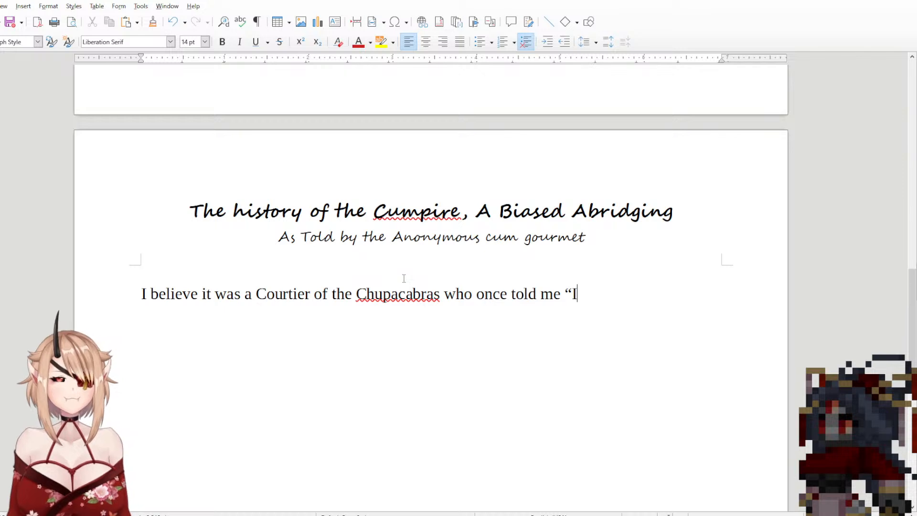
{"action": "key", "text": "BackSpace"}
{"action": "key", "text": "BackSpace"}
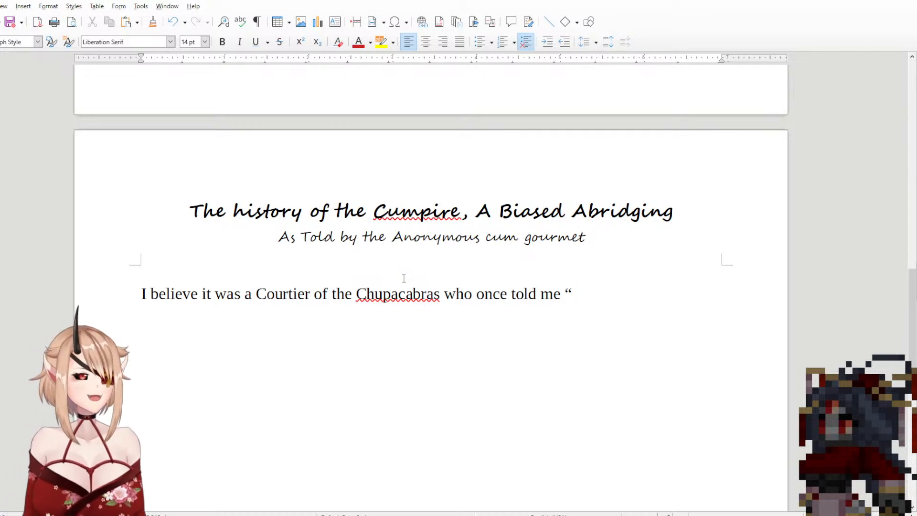
{"action": "type", "text": "M"}
{"action": "key", "text": "BackSpace"}
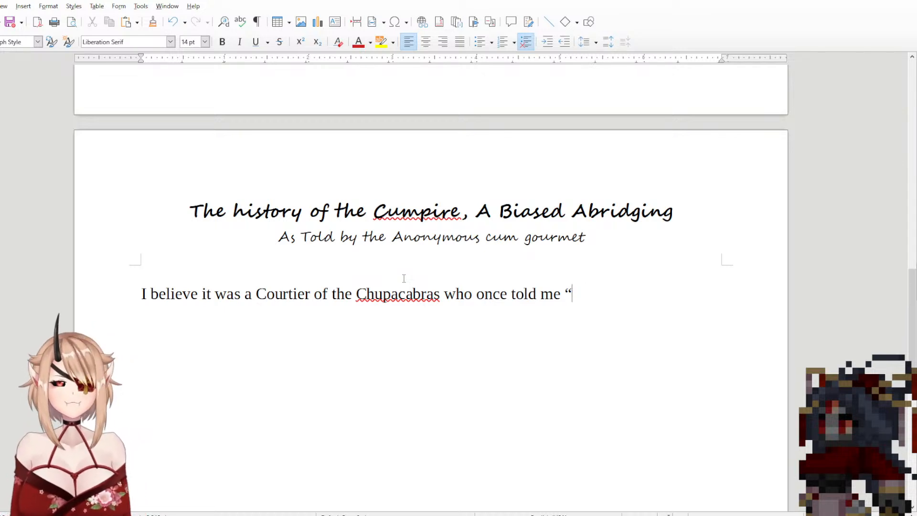
Step: Start the Courtier's quotation with "Wealth is the true power in our world", leaving it without a closing period
{"action": "type", "text": "Wealth "}
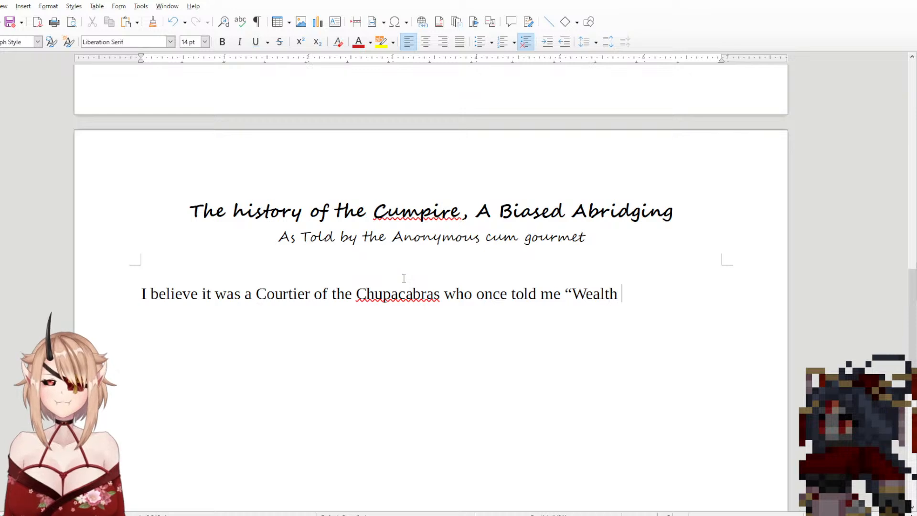
{"action": "type", "text": "is the true"}
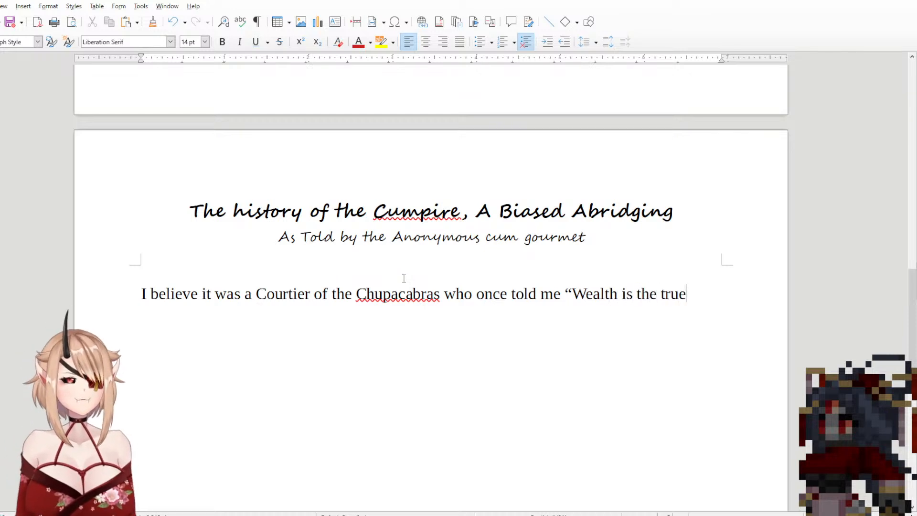
{"action": "type", "text": " p"}
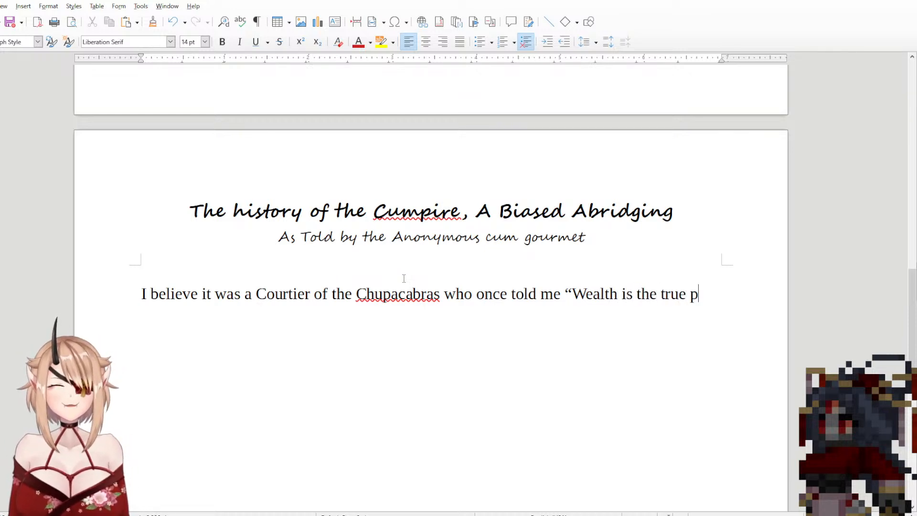
{"action": "type", "text": "ower in our world."}
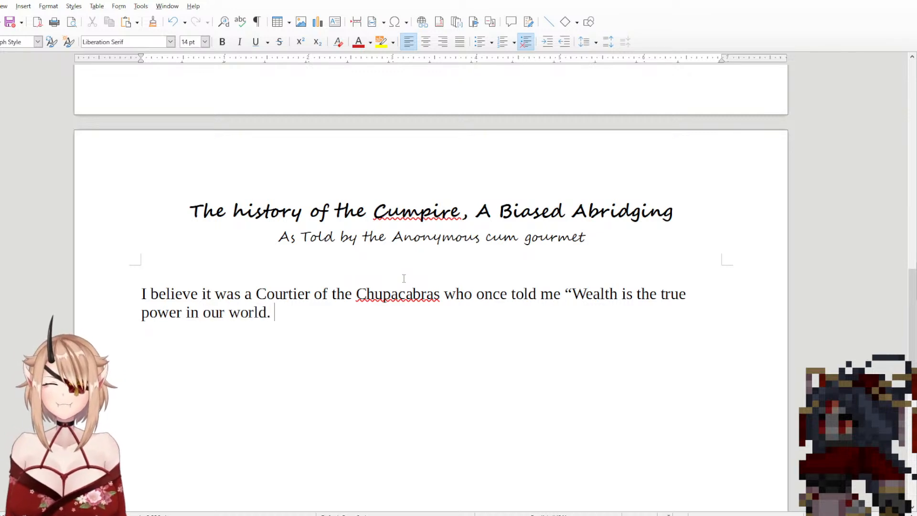
{"action": "type", "text": " An"}
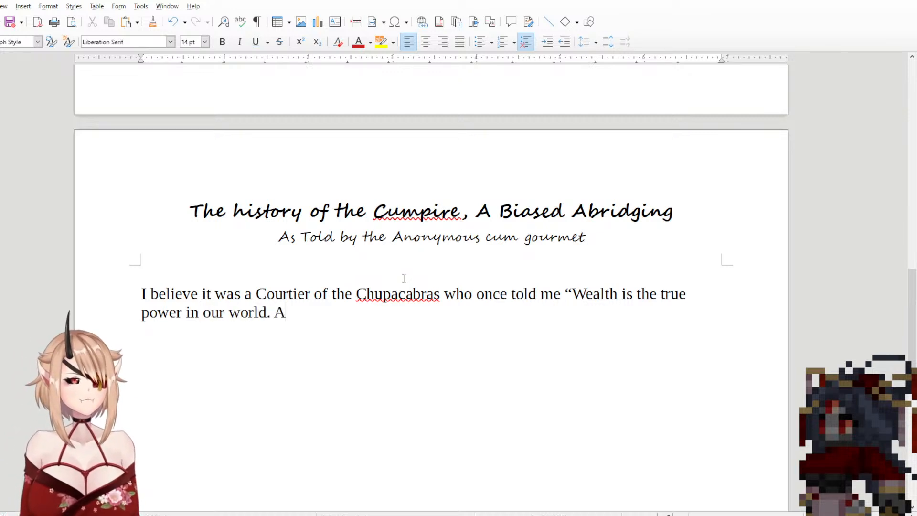
{"action": "key", "text": "BackSpace"}
{"action": "key", "text": "BackSpace"}
{"action": "key", "text": "BackSpace"}
{"action": "key", "text": "BackSpace"}
Step: Complete the Courtier's quotation after "world" with ", power is freedom, and freedom is sex." and a closing quotation mark
{"action": "type", "text": ", "}
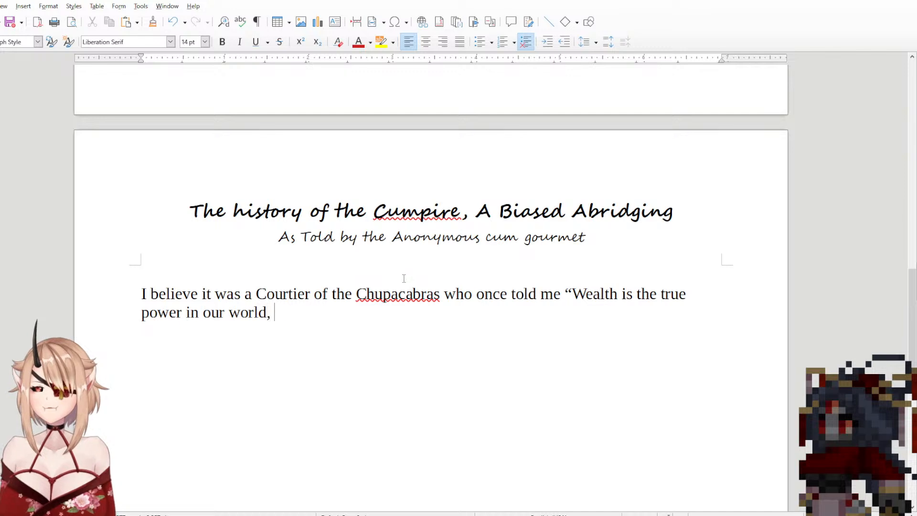
{"action": "type", "text": "power is about"}
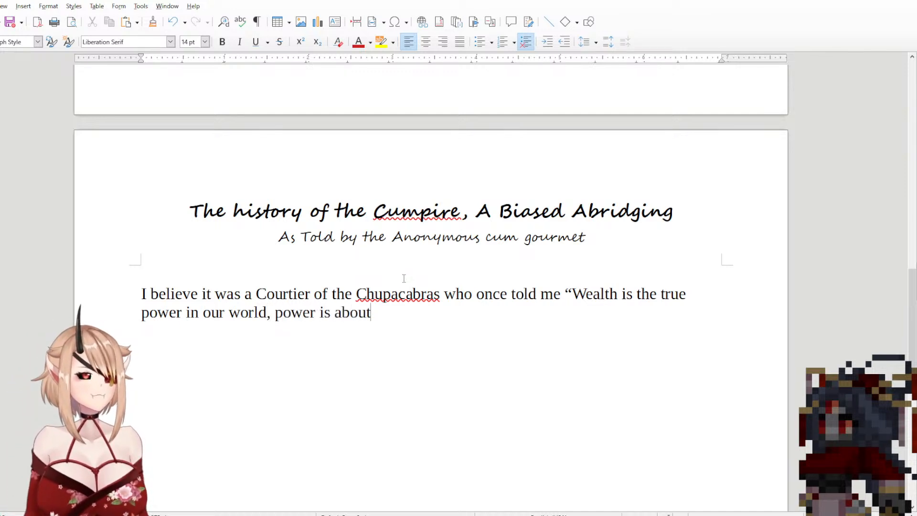
{"action": "key", "text": "BackSpace"}
{"action": "key", "text": "BackSpace"}
{"action": "key", "text": "BackSpace"}
{"action": "key", "text": "BackSpace"}
{"action": "key", "text": "BackSpace"}
{"action": "key", "text": "BackSpace"}
{"action": "key", "text": "BackSpace"}
{"action": "type", "text": "s"}
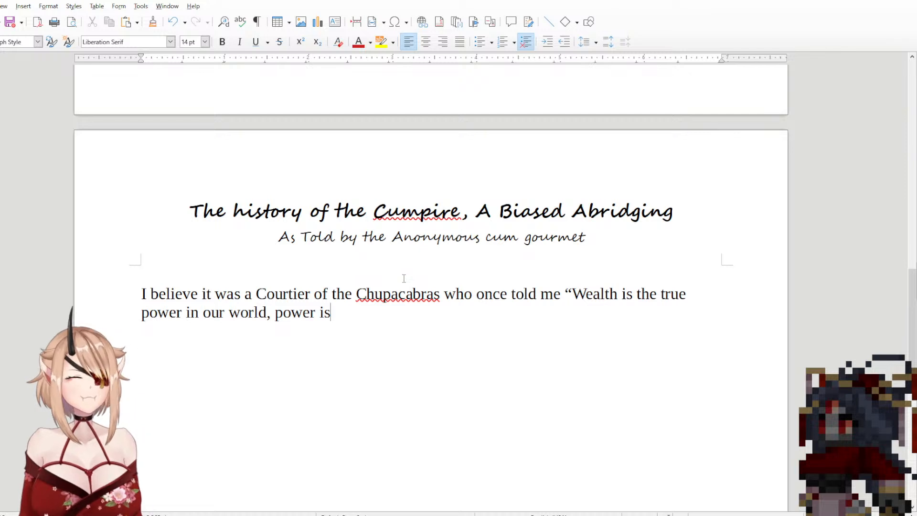
{"action": "type", "text": " freedom"}
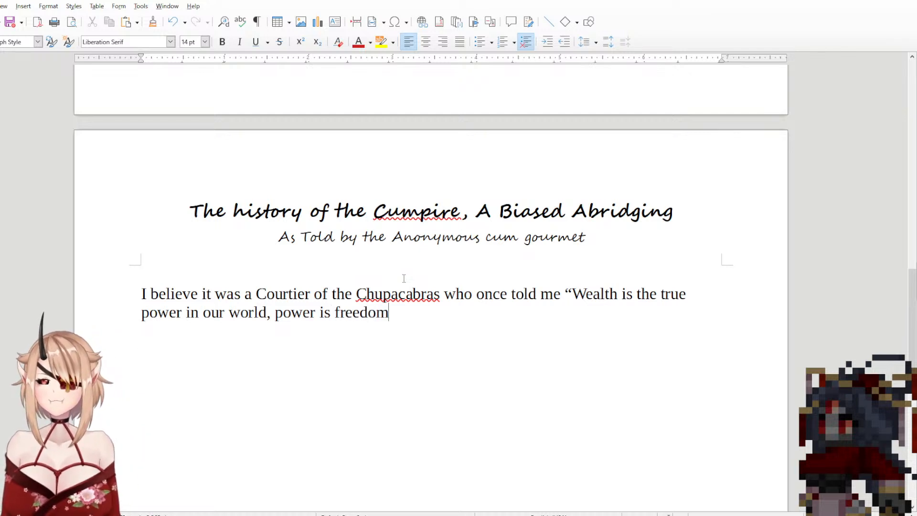
{"action": "type", "text": ", and freed"}
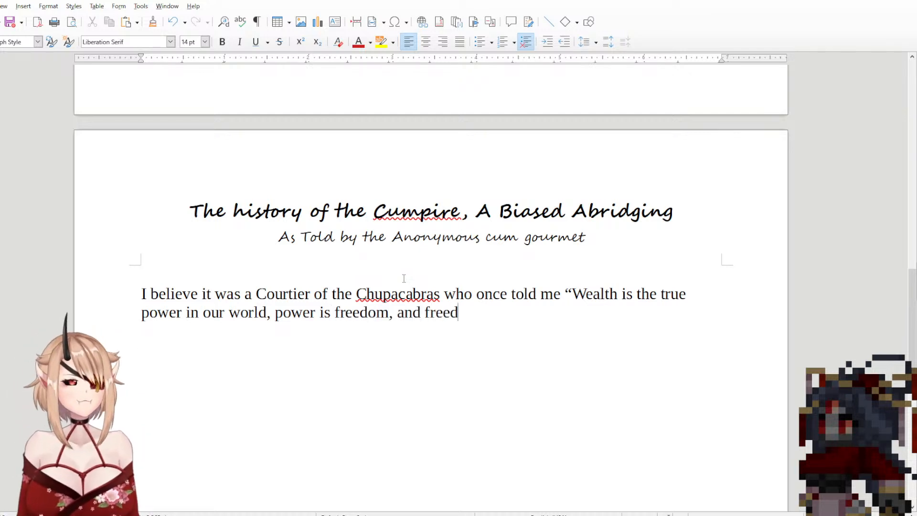
{"action": "type", "text": "om is se"}
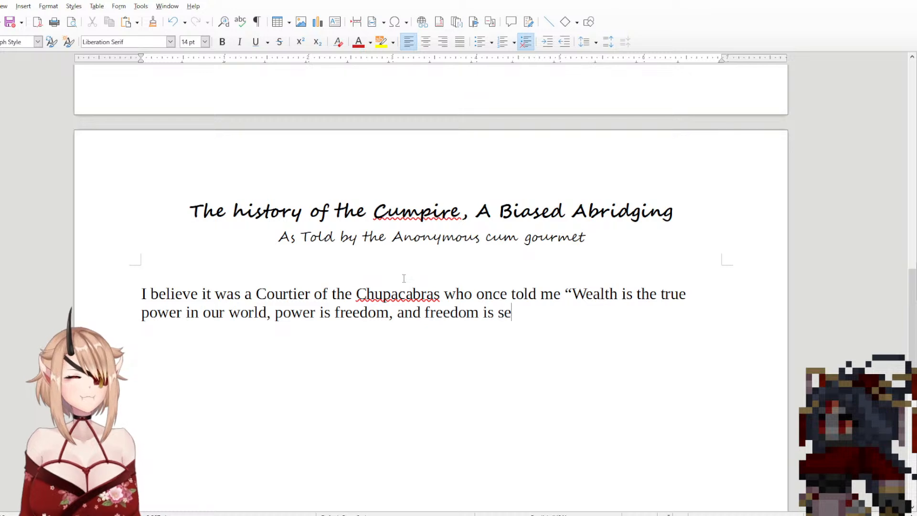
{"action": "type", "text": "x."}
{"action": "type", "text": "\""}
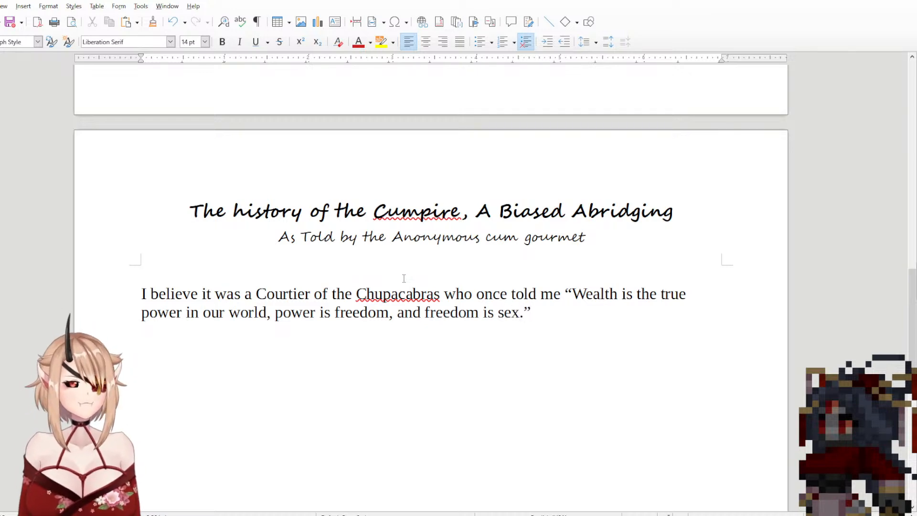
{"action": "type", "text": " To wh"}
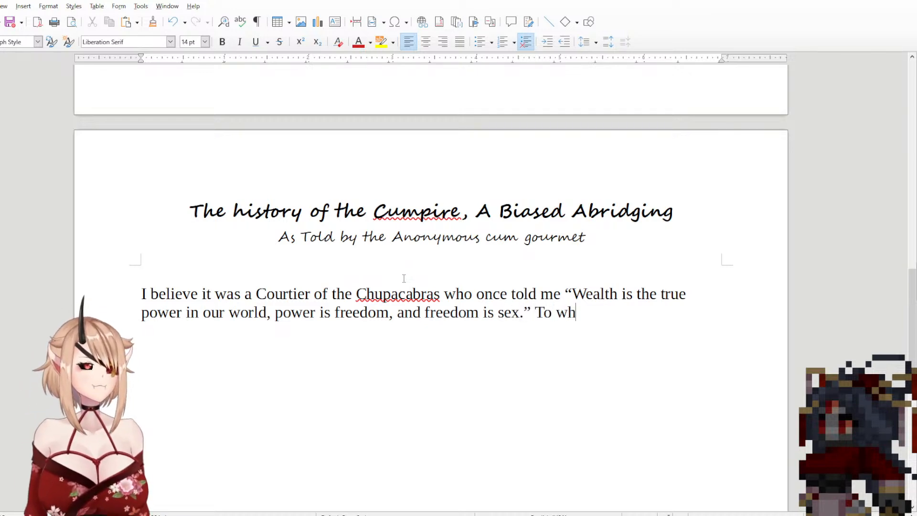
{"action": "type", "text": "ich "}
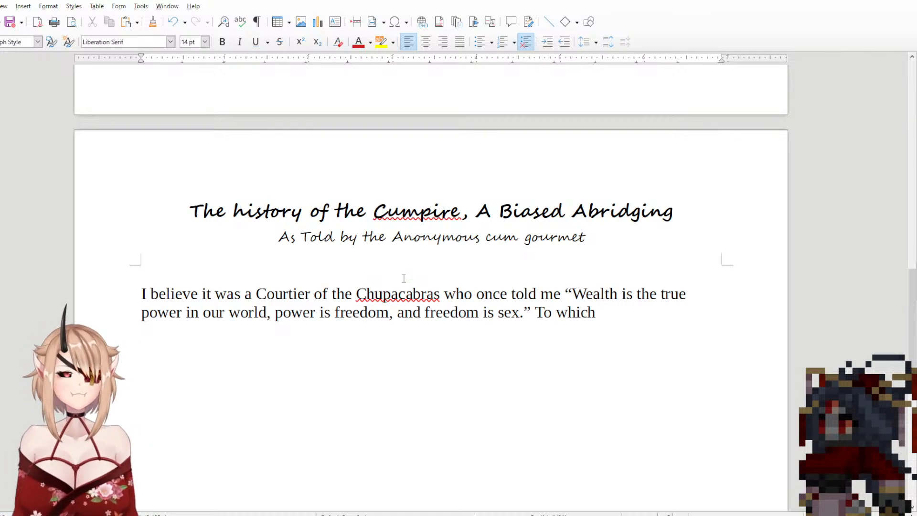
{"action": "type", "text": "a "}
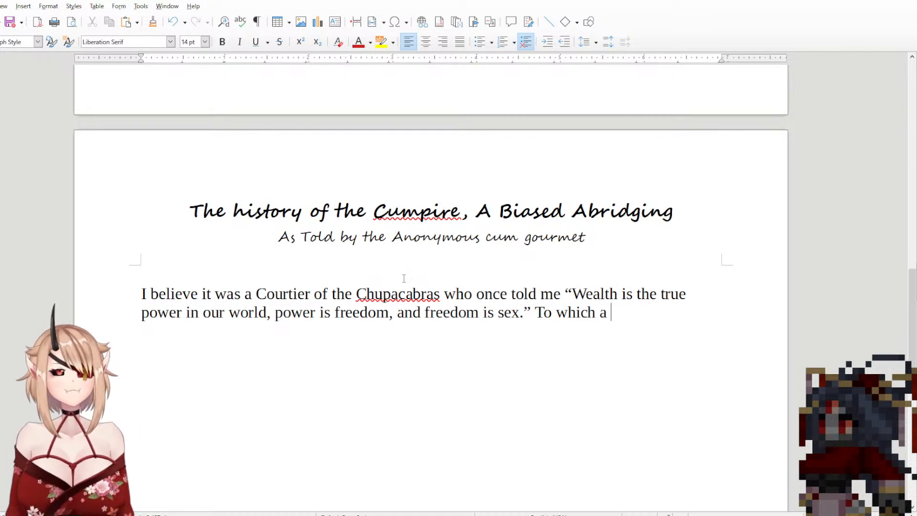
{"action": "type", "text": "Holey"}
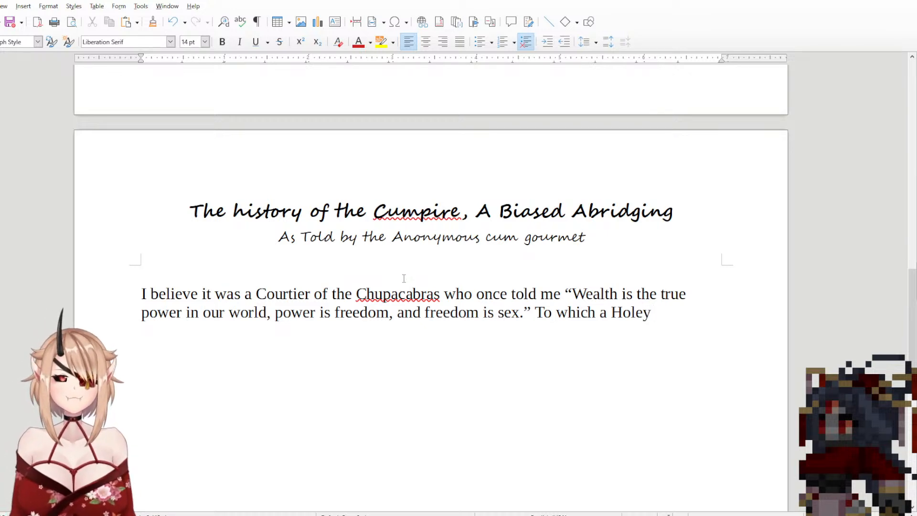
Step: Continue the paragraph after the Courtier's quotation with "To which a Holey knight drinking with us replied,"
{"action": "type", "text": "k"}
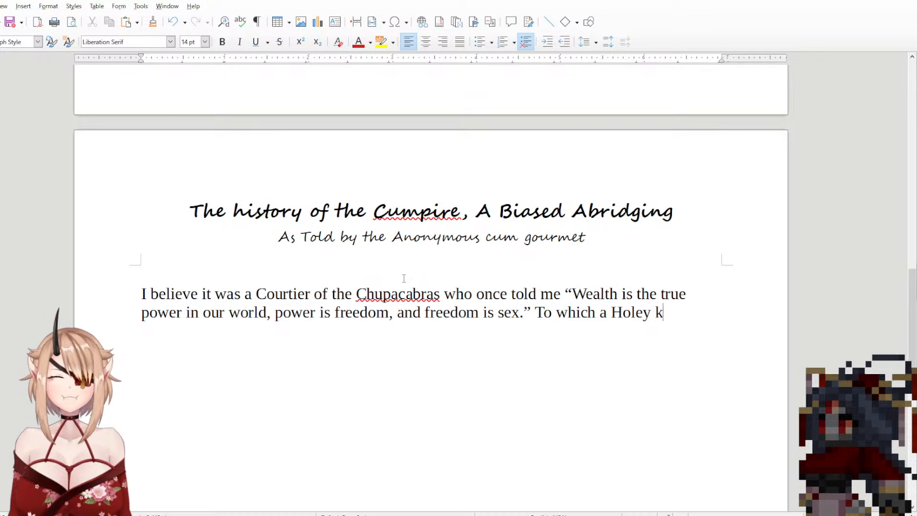
{"action": "type", "text": "night drin"}
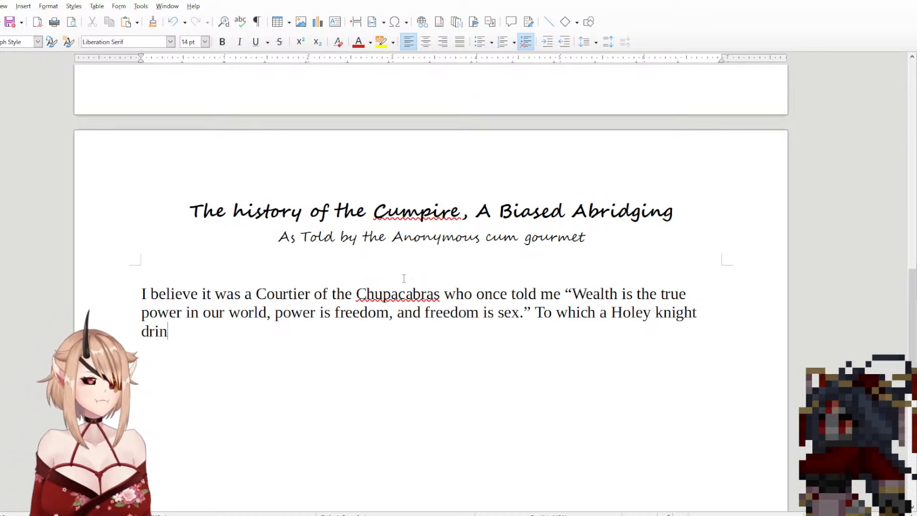
{"action": "type", "text": "king with "}
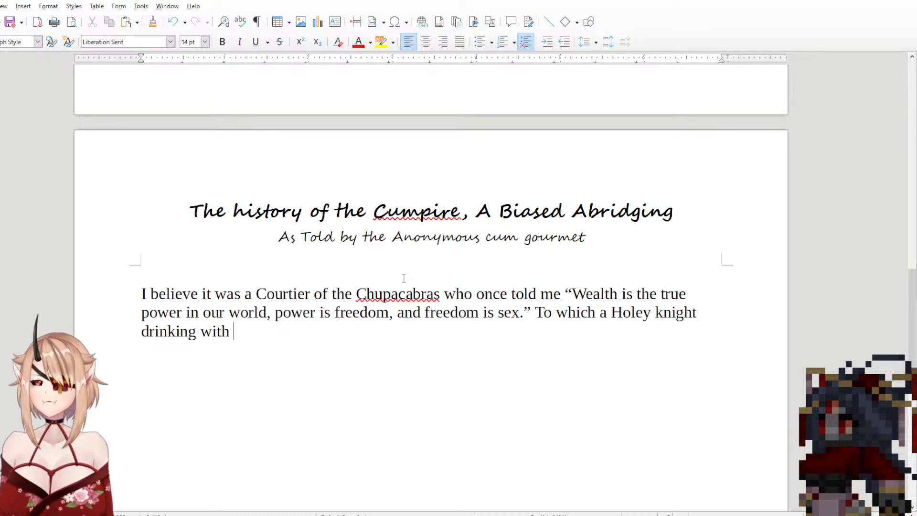
{"action": "type", "text": "us res"}
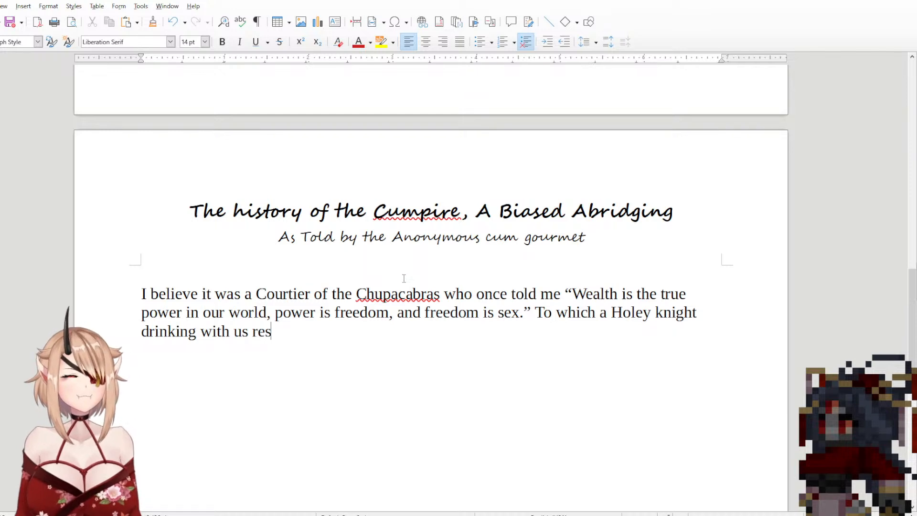
{"action": "key", "text": "BackSpace"}
{"action": "type", "text": "plied"}
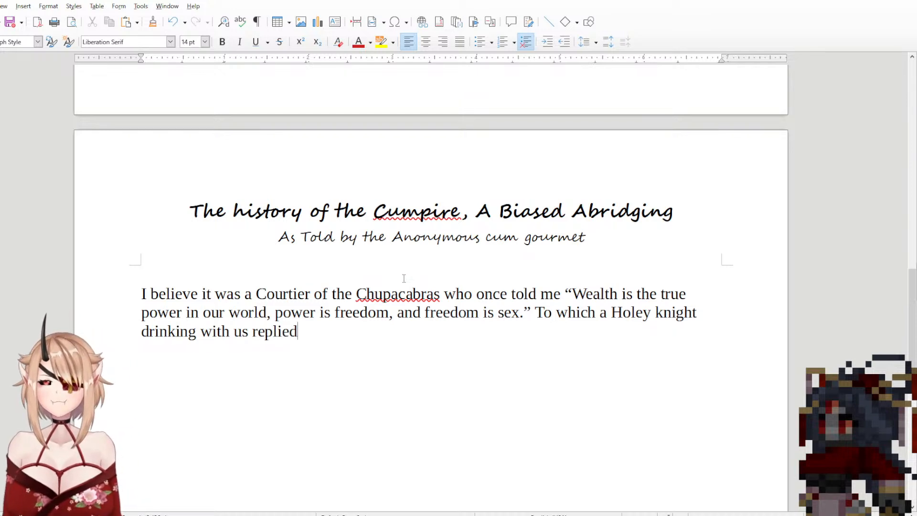
{"action": "type", "text": ","}
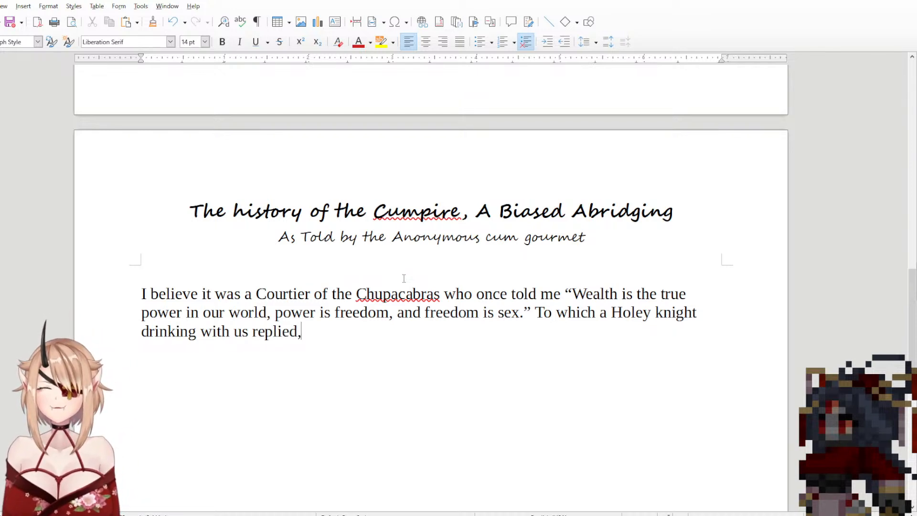
{"action": "type", "text": " “P"}
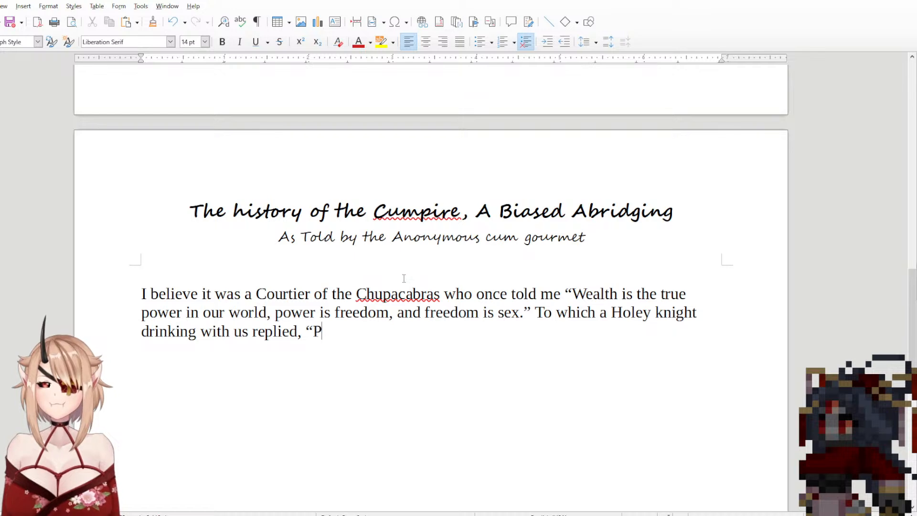
{"action": "type", "text": "ower shouldnt"}
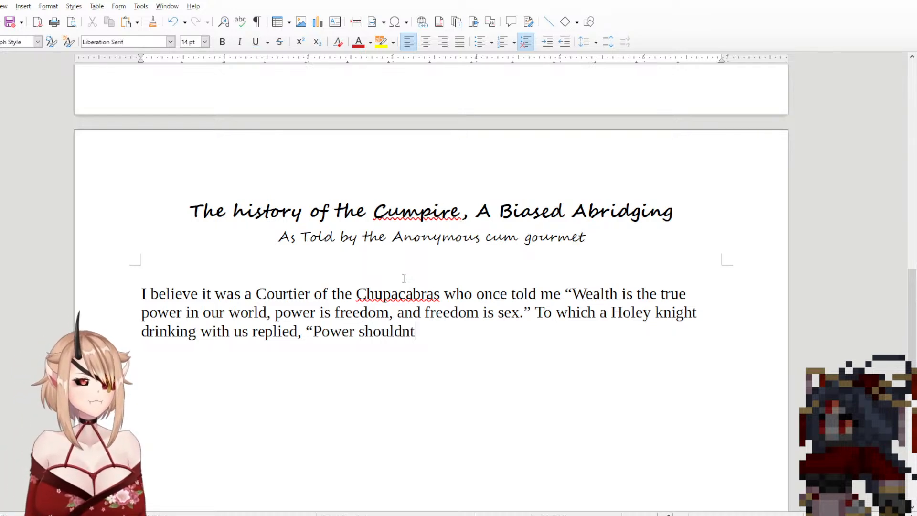
Step: Add the knight's reply "Power shouldn't be so freely wielded!" in quotation marks after "replied,"
{"action": "key", "text": "BackSpace"}
{"action": "type", "text": "'t be so freel"}
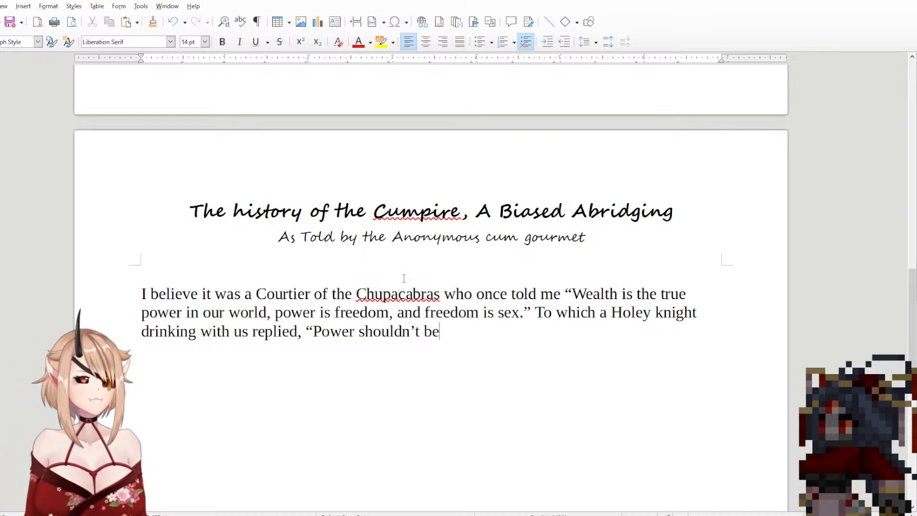
{"action": "type", "text": "y "}
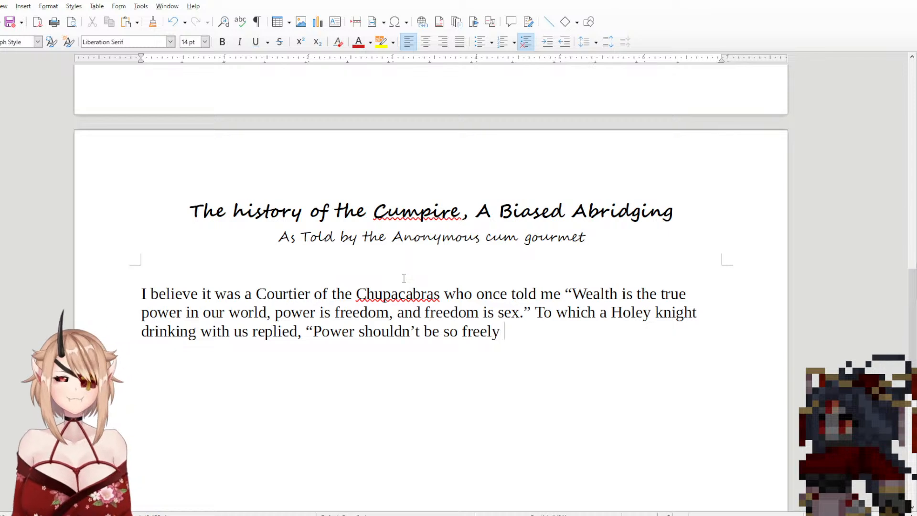
{"action": "type", "text": "wiel"}
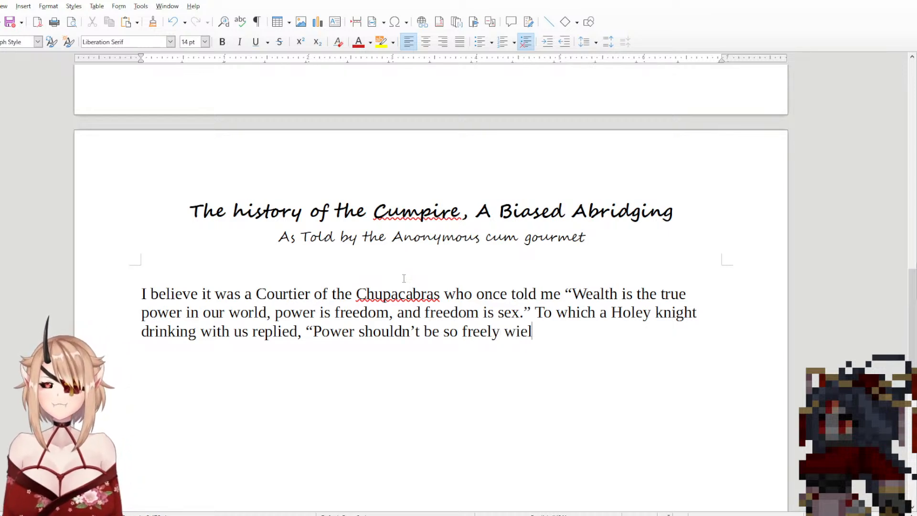
{"action": "type", "text": "ded!\""}
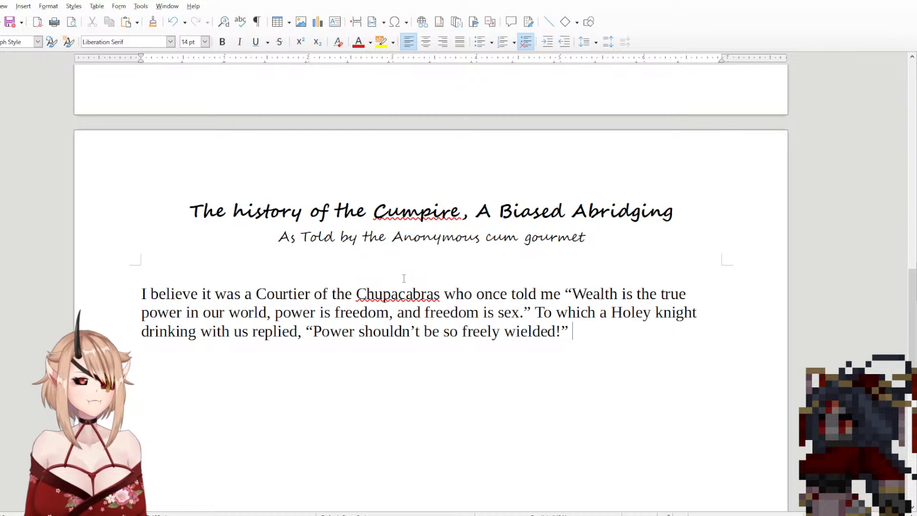
{"action": "type", "text": " B"}
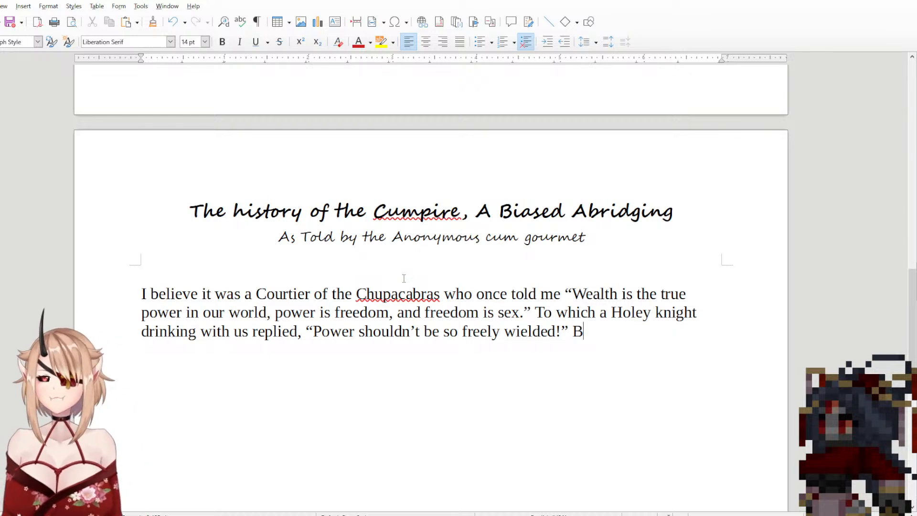
{"action": "type", "text": "e"}
Step: Begin the sentence after the knight's reply with "And as the story of that bar brawl"
{"action": "key", "text": "BackSpace"}
{"action": "key", "text": "BackSpace"}
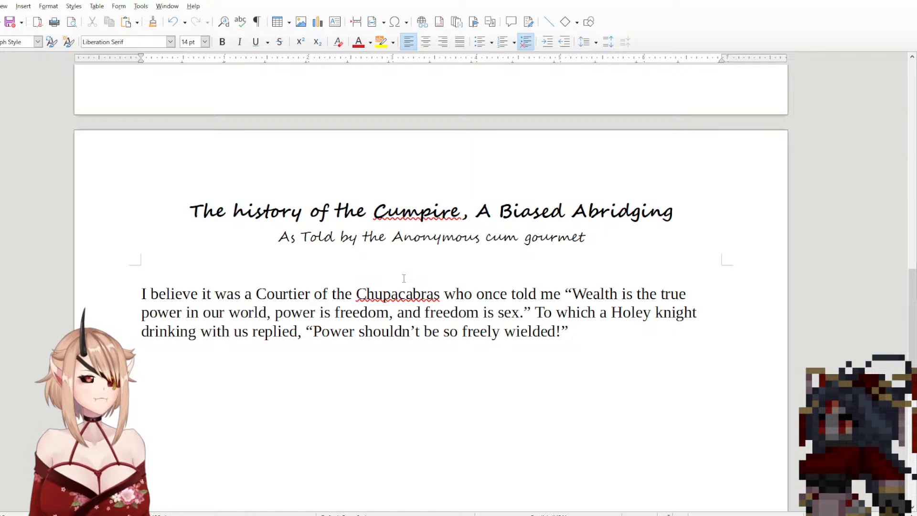
{"action": "type", "text": "And"}
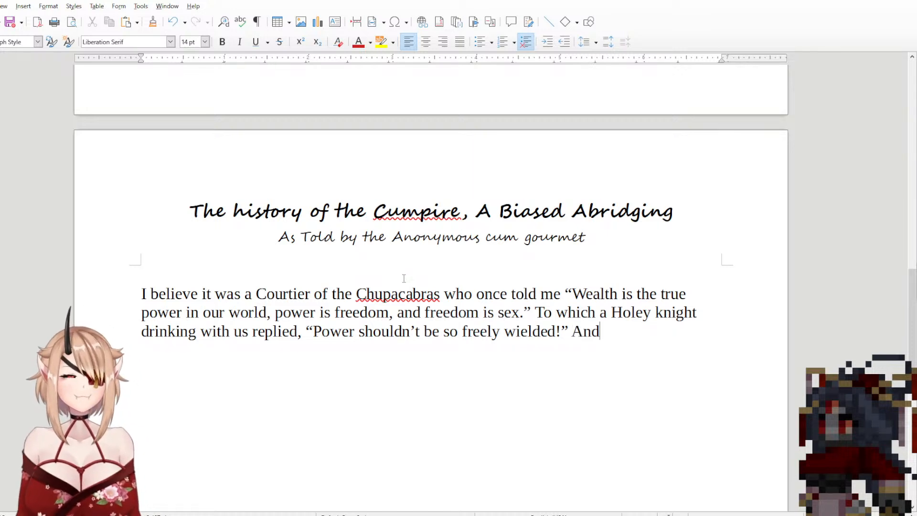
{"action": "type", "text": " as the story"}
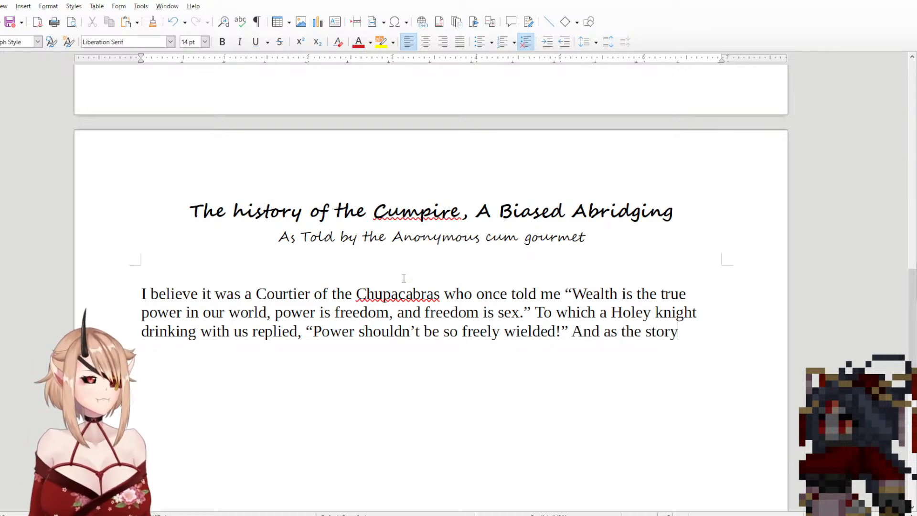
{"action": "type", "text": " of that bar "}
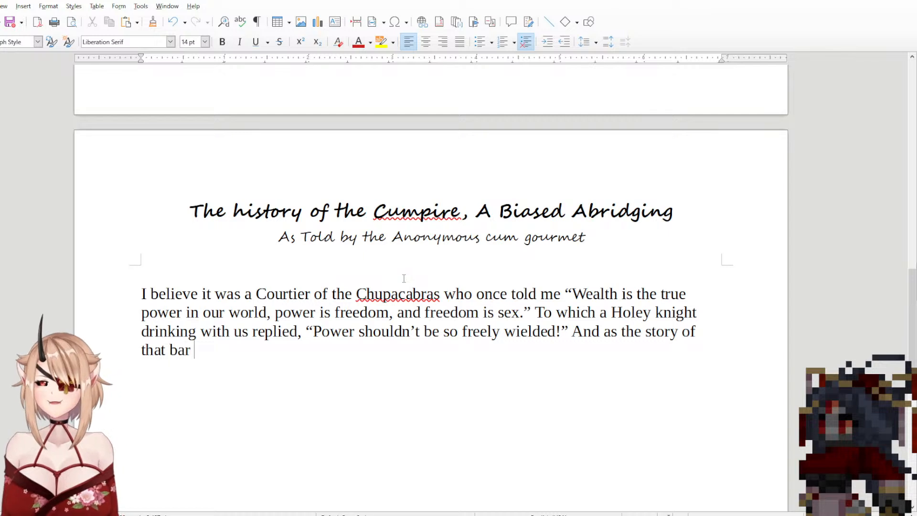
{"action": "type", "text": "brawl"}
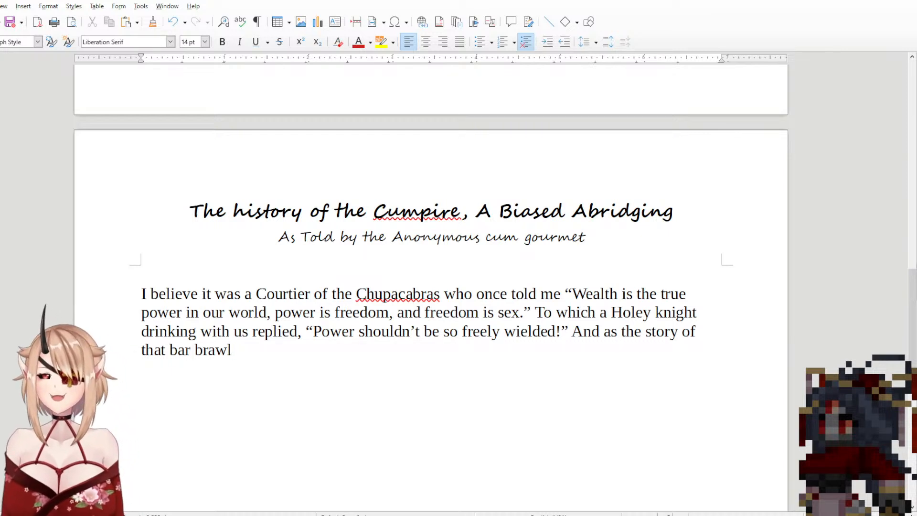
Step: Extend the Holey knight's reply with ", unless those without become opressed" between "wielded" and the exclamation mark
{"action": "left_click", "coordinate": [557, 336]}
{"action": "type", "text": ", un"}
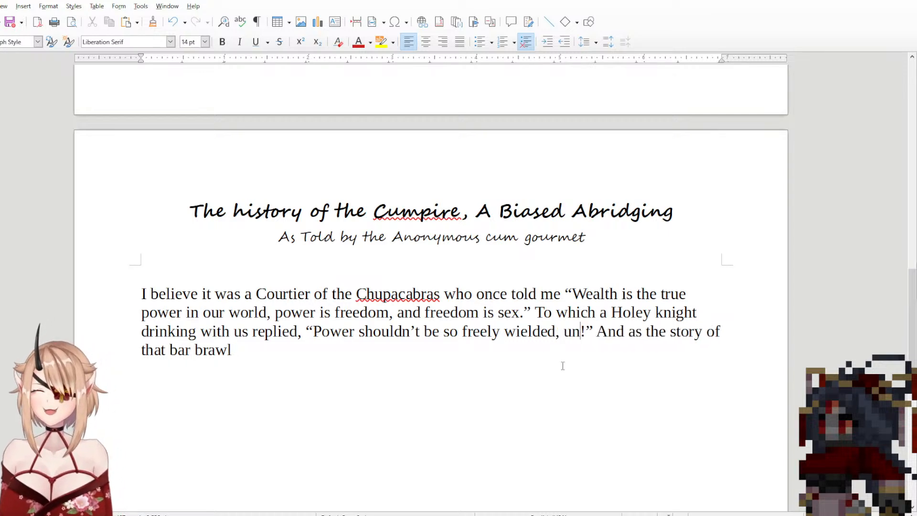
{"action": "type", "text": "less "}
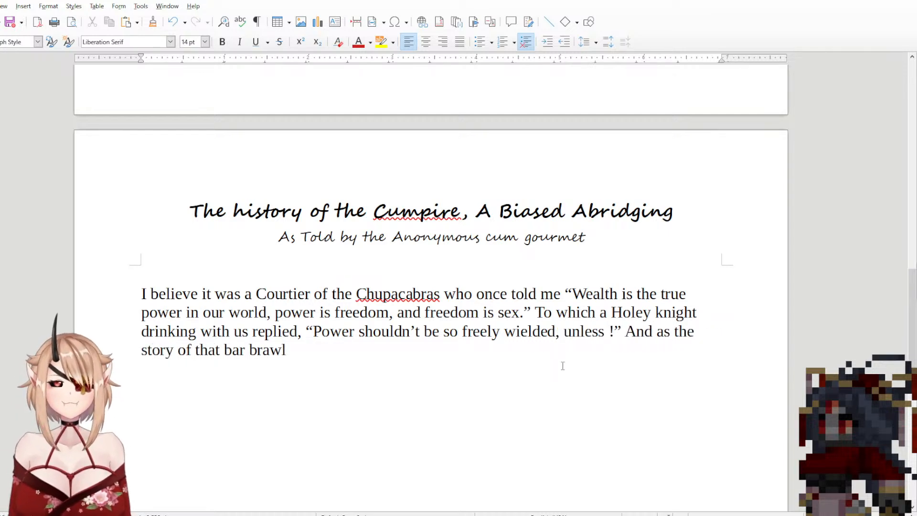
{"action": "type", "text": "those with"}
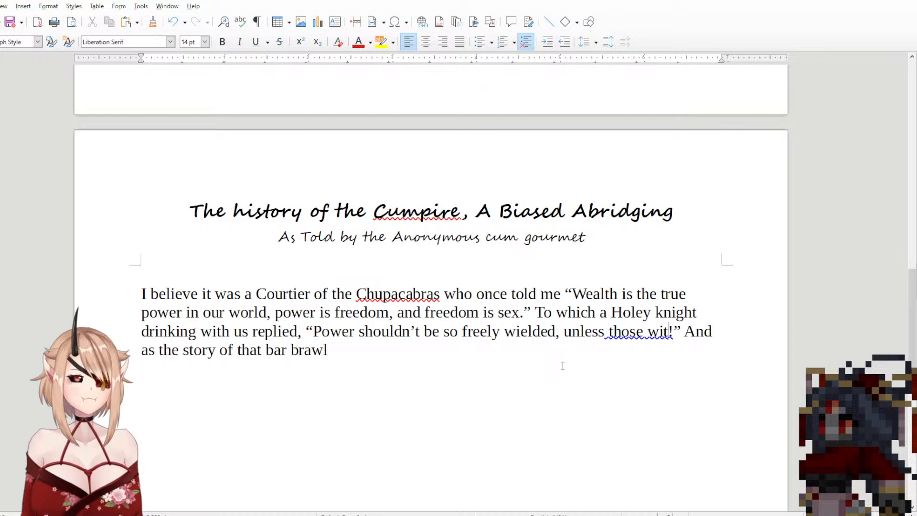
{"action": "type", "text": "out"}
{"action": "key", "text": "BackSpace"}
{"action": "key", "text": "BackSpace"}
{"action": "key", "text": "BackSpace"}
{"action": "key", "text": "BackSpace"}
{"action": "key", "text": "BackSpace"}
{"action": "key", "text": "BackSpace"}
{"action": "key", "text": "BackSpace"}
{"action": "key", "text": "BackSpace"}
{"action": "key", "text": "BackSpace"}
{"action": "key", "text": "BackSpace"}
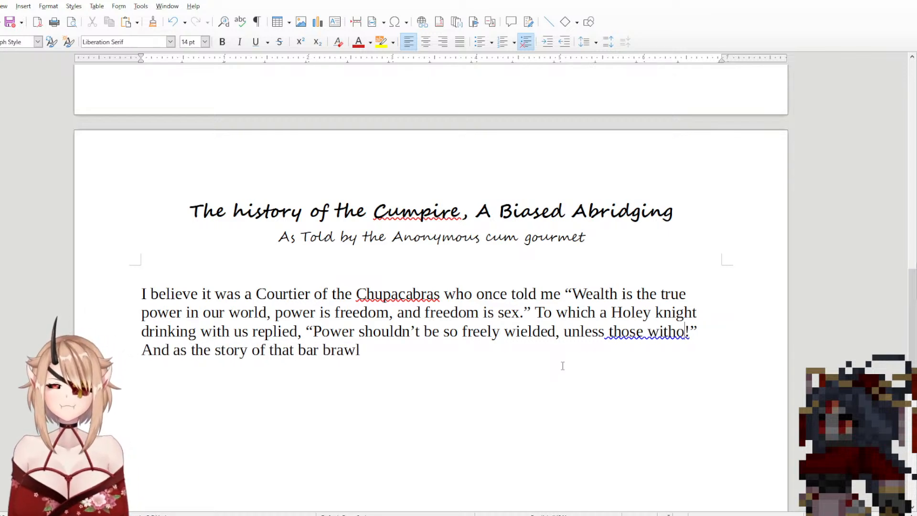
{"action": "type", "text": "se without "}
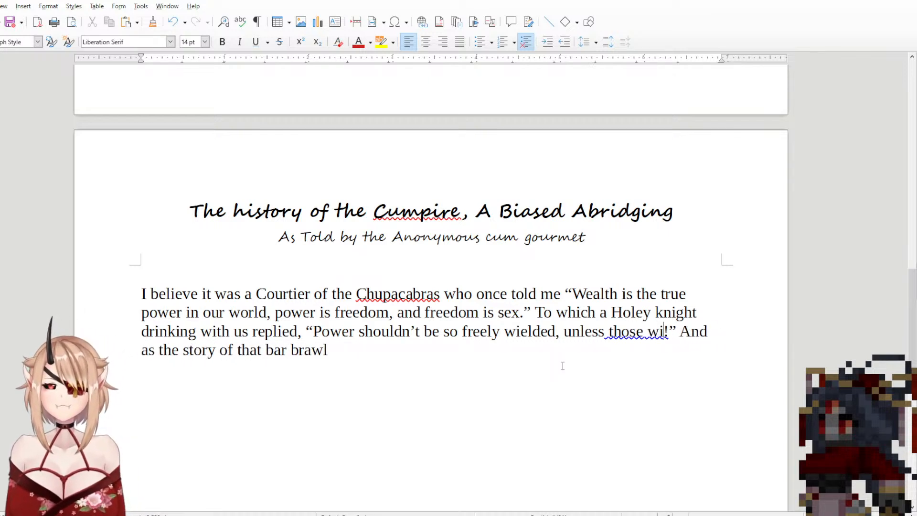
{"action": "type", "text": "become "}
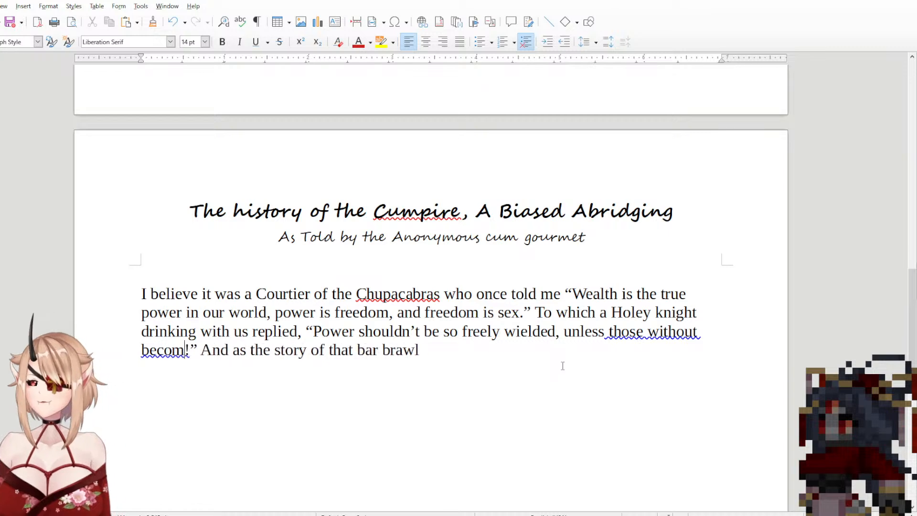
{"action": "type", "text": "opressed"}
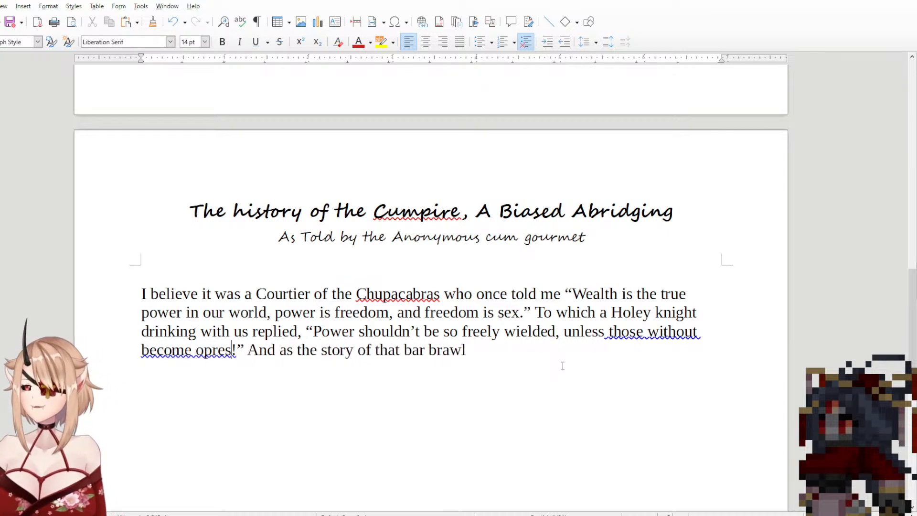
{"action": "left_click", "coordinate": [658, 336]}
{"action": "left_click", "coordinate": [602, 349]}
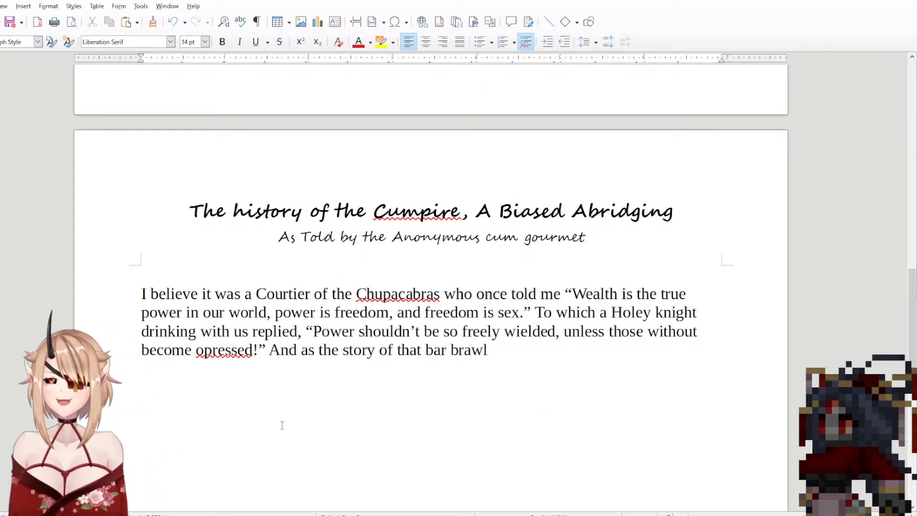
Step: Replace "the story of that bar brawl" after "And as" with "the rest of that ensuing bar brawl is a"
{"action": "left_click", "coordinate": [320, 360], "text": "shift"}
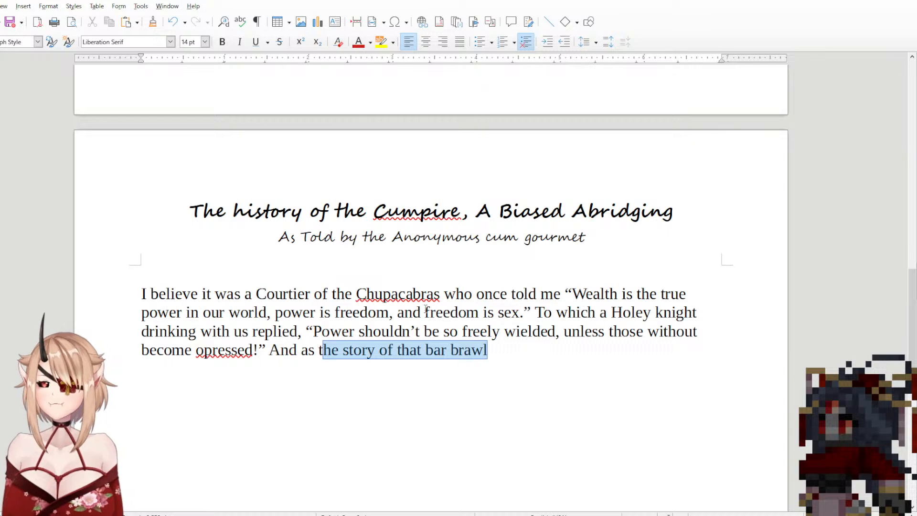
{"action": "key", "text": "BackSpace"}
{"action": "type", "text": "the rest "}
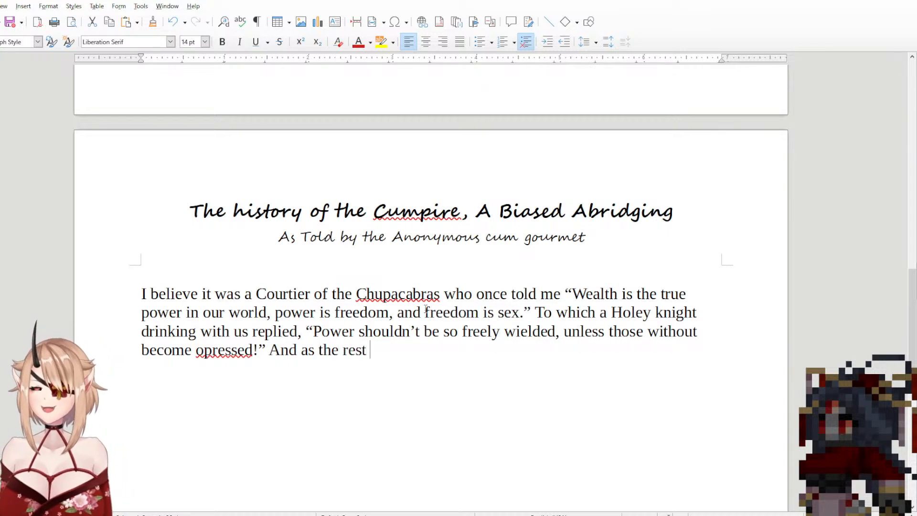
{"action": "type", "text": "bar brawl"}
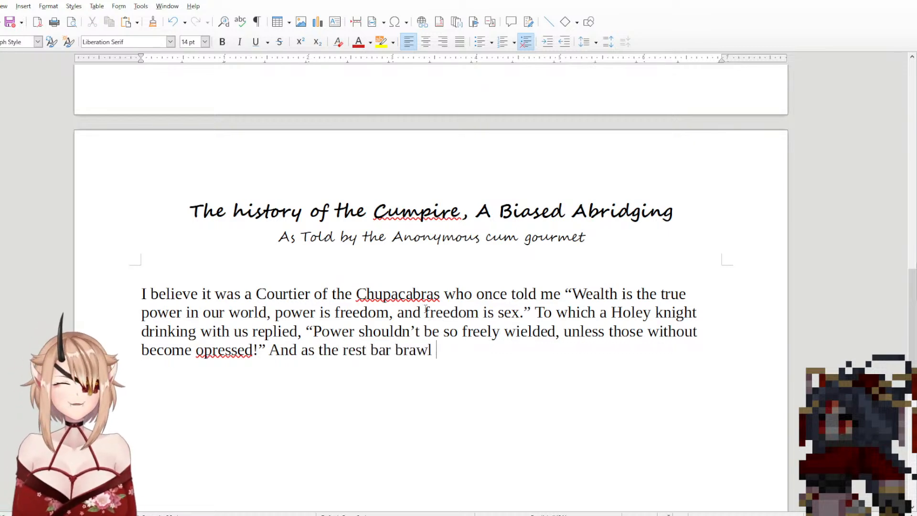
{"action": "key", "text": "BackSpace"}
{"action": "key", "text": "BackSpace"}
{"action": "key", "text": "BackSpace"}
{"action": "key", "text": "BackSpace"}
{"action": "key", "text": "BackSpace"}
{"action": "key", "text": "BackSpace"}
{"action": "key", "text": "BackSpace"}
{"action": "key", "text": "BackSpace"}
{"action": "key", "text": "BackSpace"}
{"action": "key", "text": "BackSpace"}
{"action": "key", "text": "BackSpace"}
{"action": "key", "text": "BackSpace"}
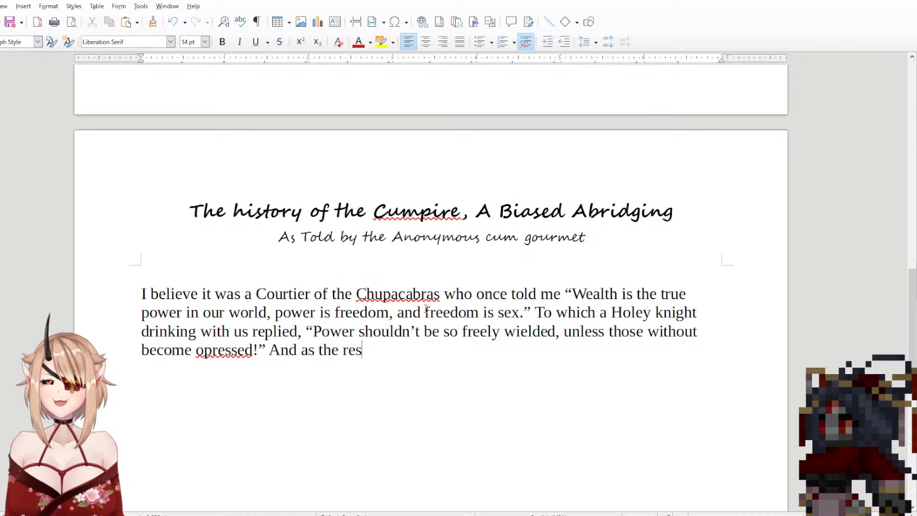
{"action": "type", "text": "t of that "}
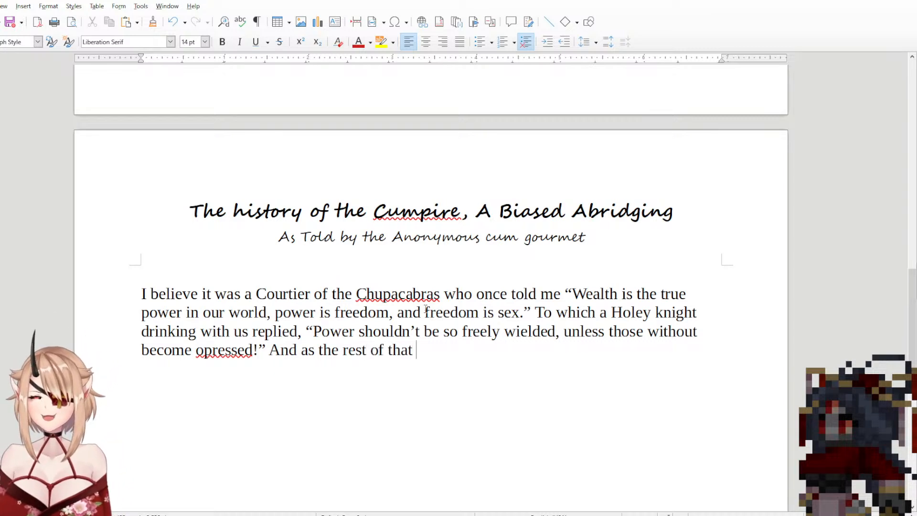
{"action": "type", "text": "ensuing ba"}
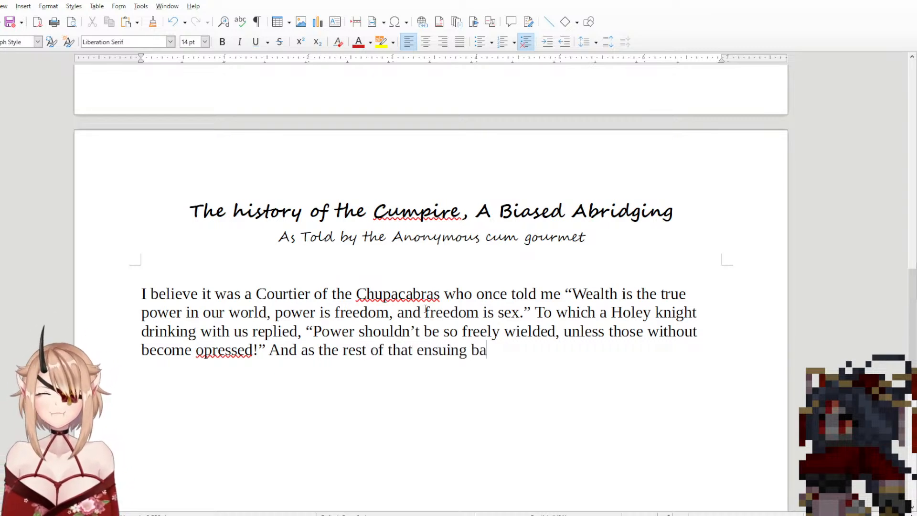
{"action": "type", "text": "r brawl is"}
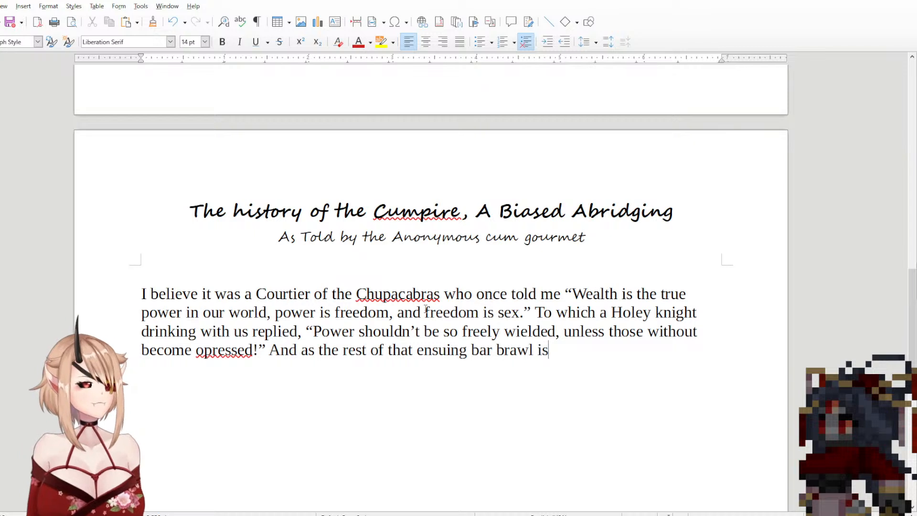
{"action": "type", "text": " a story"}
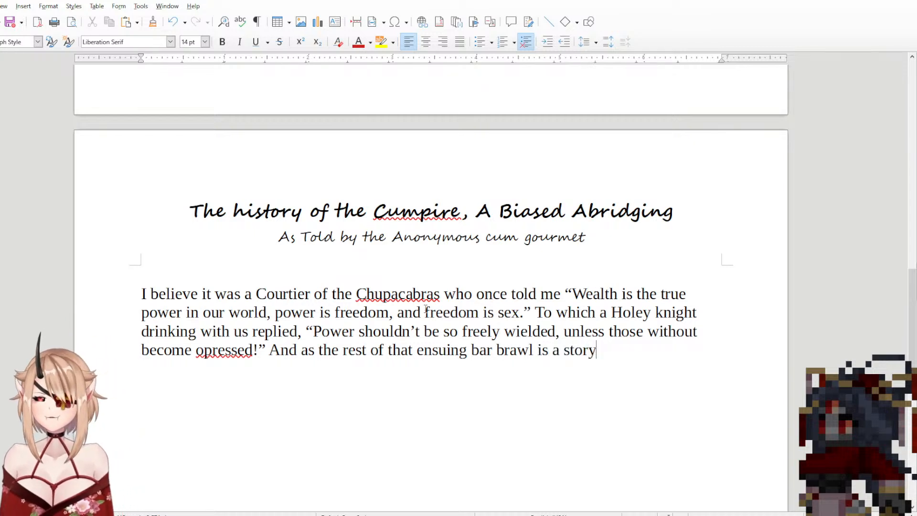
{"action": "type", "text": " for another"}
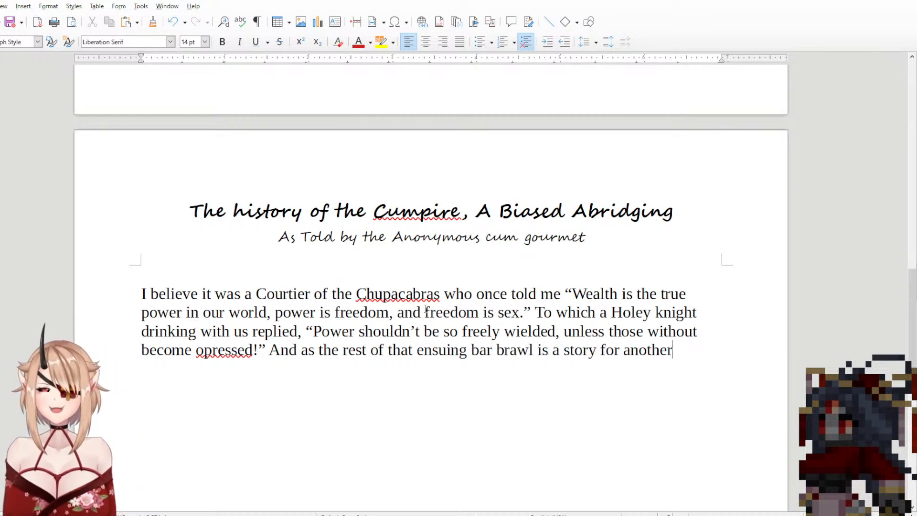
{"action": "type", "text": " time, I feel"}
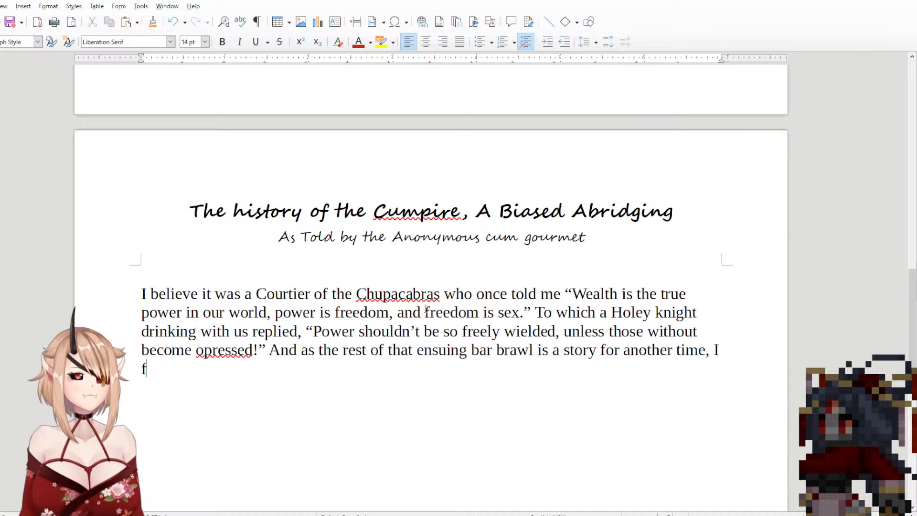
{"action": "type", "text": " these"}
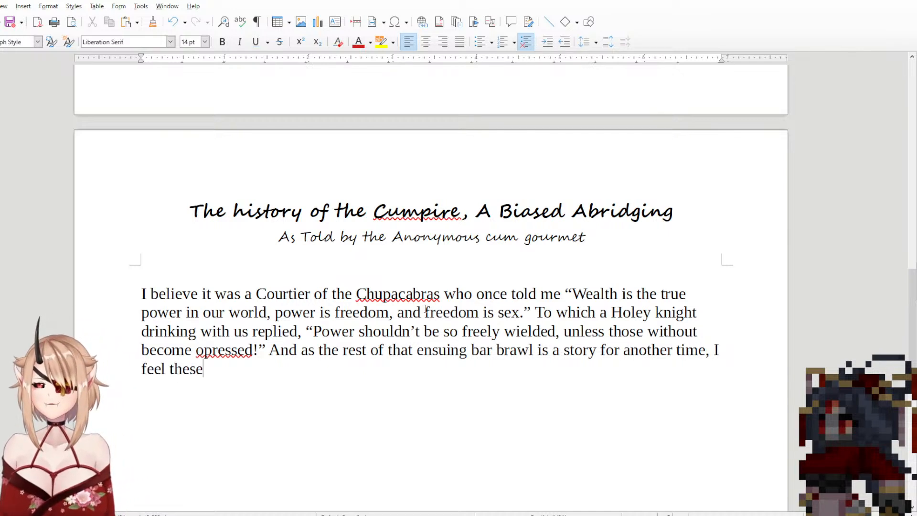
{"action": "type", "text": " quotes rele"}
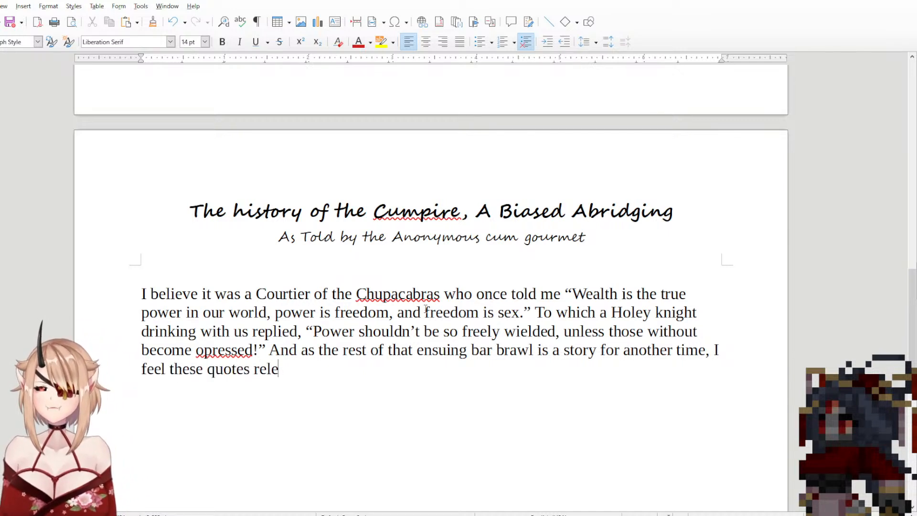
{"action": "type", "text": "vant to m"}
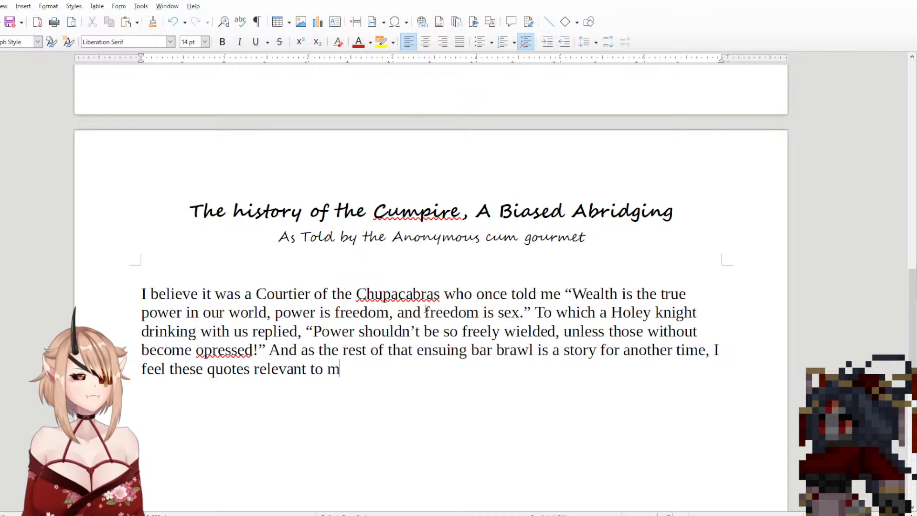
Step: Finish the bar brawl sentence with "story for another time, I feel these quotes relevant to what comes next."
{"action": "key", "text": "BackSpace"}
{"action": "type", "text": "what co"}
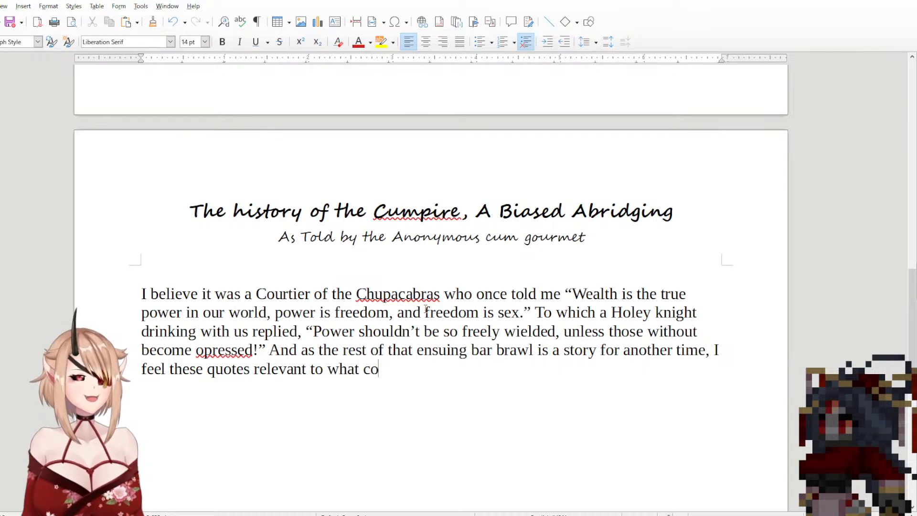
{"action": "type", "text": "mes next."}
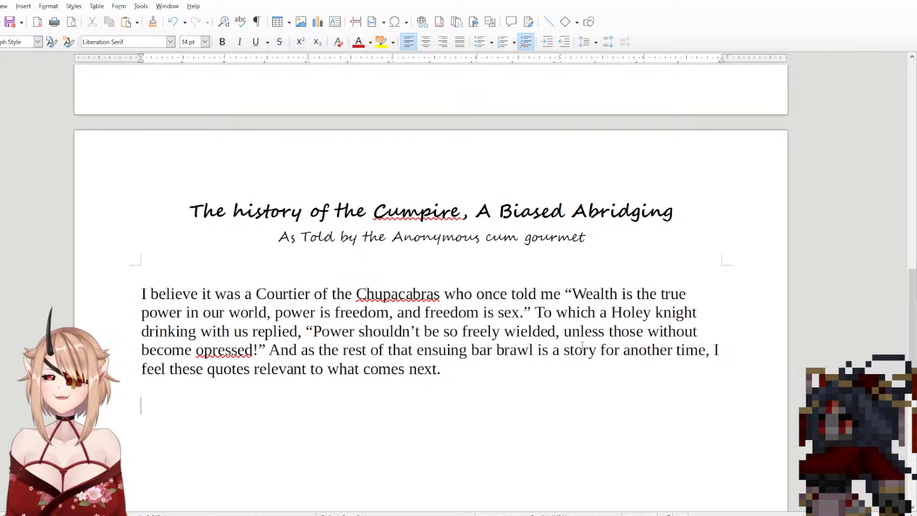
Step: Start a new paragraph with "However, even" between the "rapidly grow in power." paragraph and the Courtier paragraph
{"action": "scroll", "coordinate": [650, 210], "scroll_direction": "up", "scroll_amount": 6}
{"action": "left_click", "coordinate": [592, 193]}
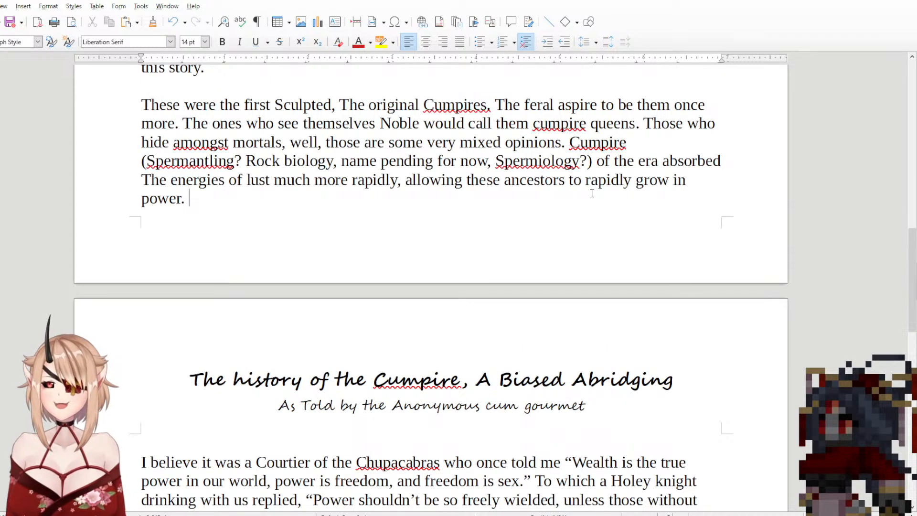
{"action": "key", "text": "Return"}
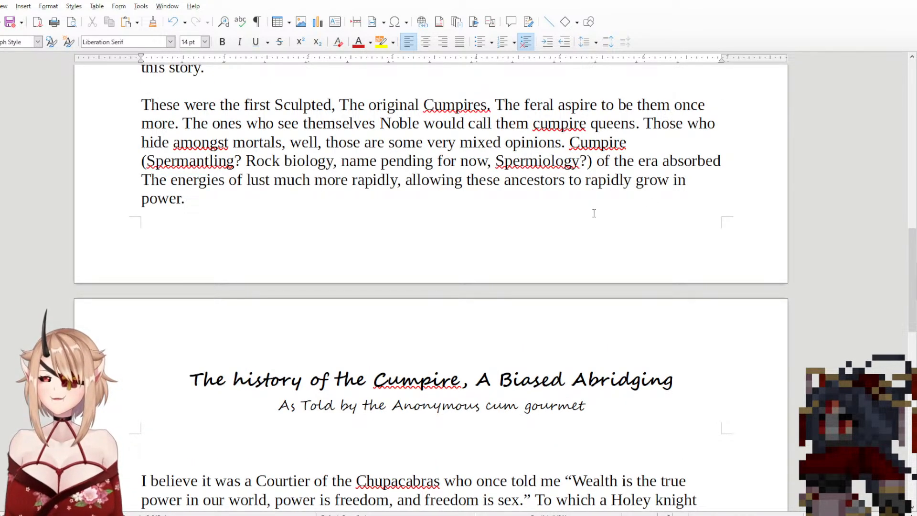
{"action": "type", "text": "However,"}
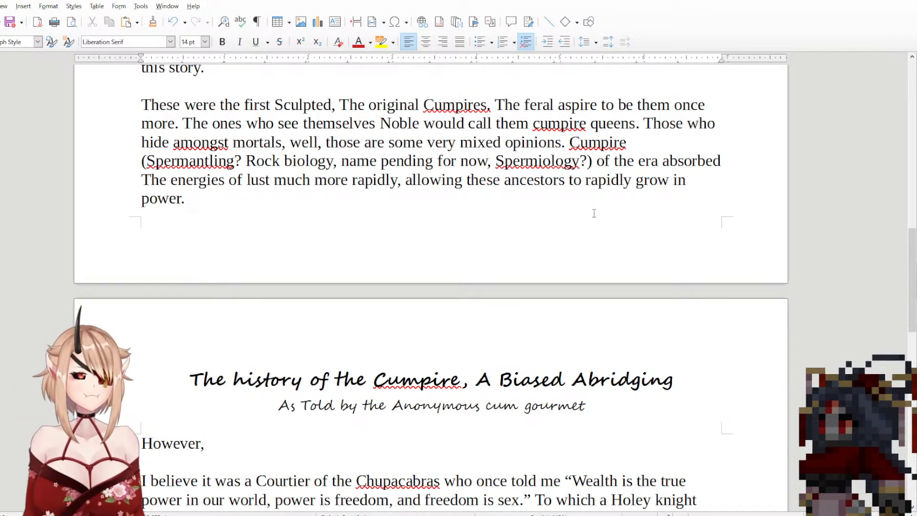
{"action": "type", "text": " even"}
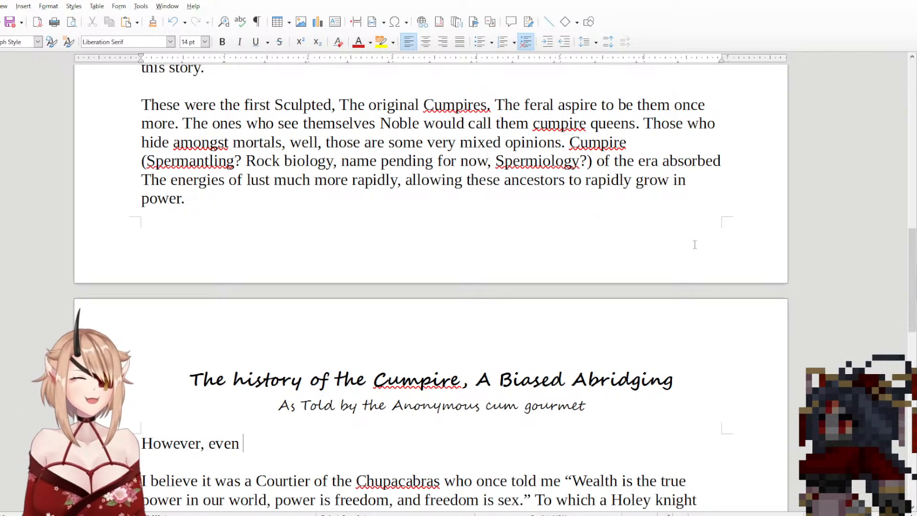
Step: Continue the "However, even" sentence above the Courtier paragraph with "as powerful as Ancient cumpires grew,"
{"action": "scroll", "coordinate": [594, 213], "scroll_direction": "down", "scroll_amount": 5}
{"action": "left_click_drag", "start_coordinate": [462, 387], "coordinate": [140, 312]}
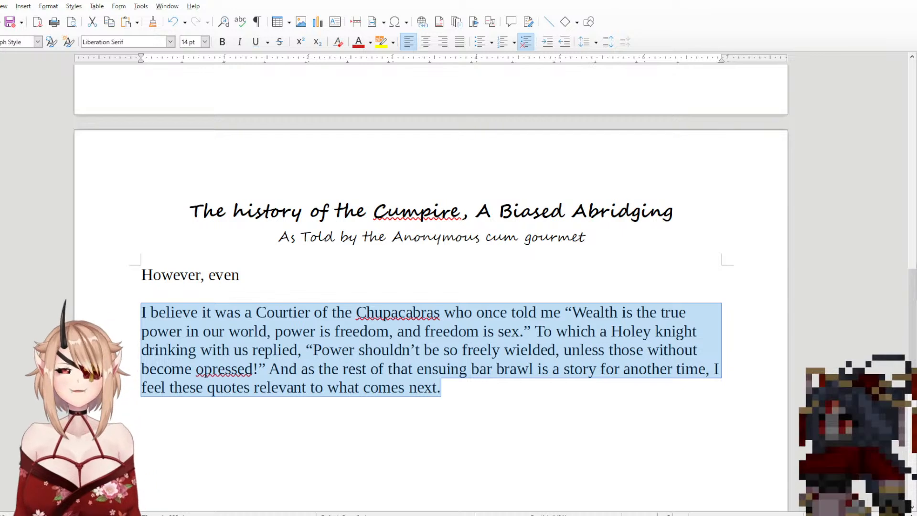
{"action": "left_click", "coordinate": [364, 270]}
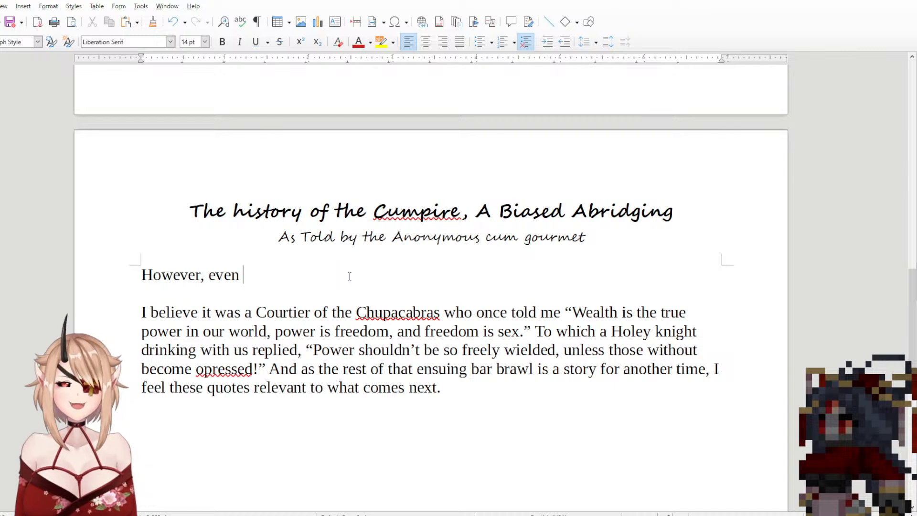
{"action": "type", "text": "as p"}
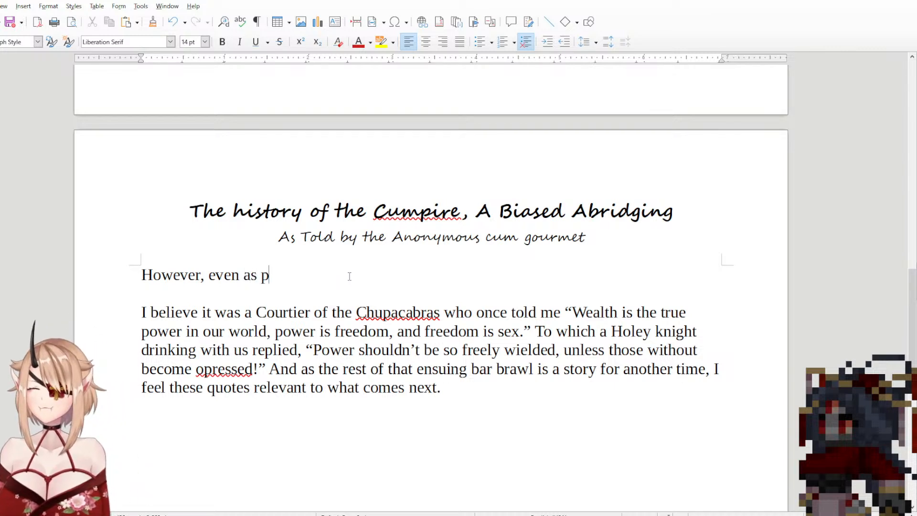
{"action": "type", "text": "owerful "}
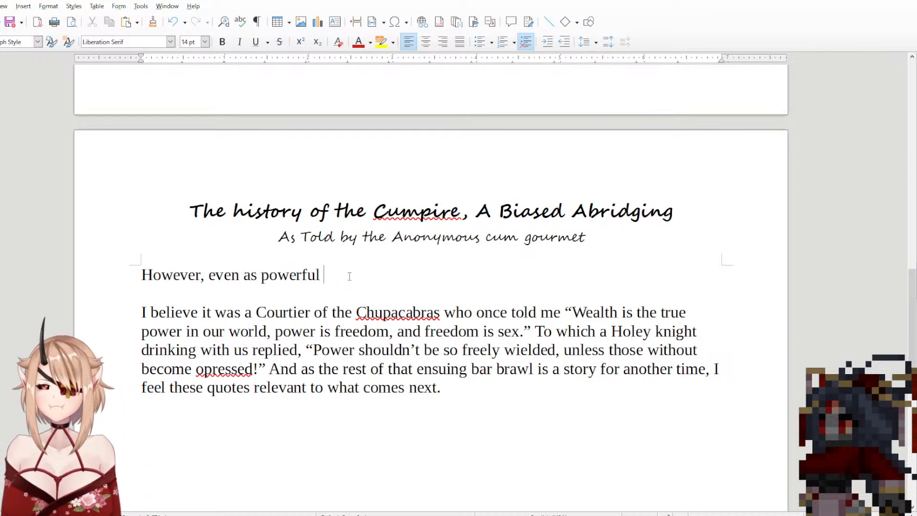
{"action": "type", "text": "as the c"}
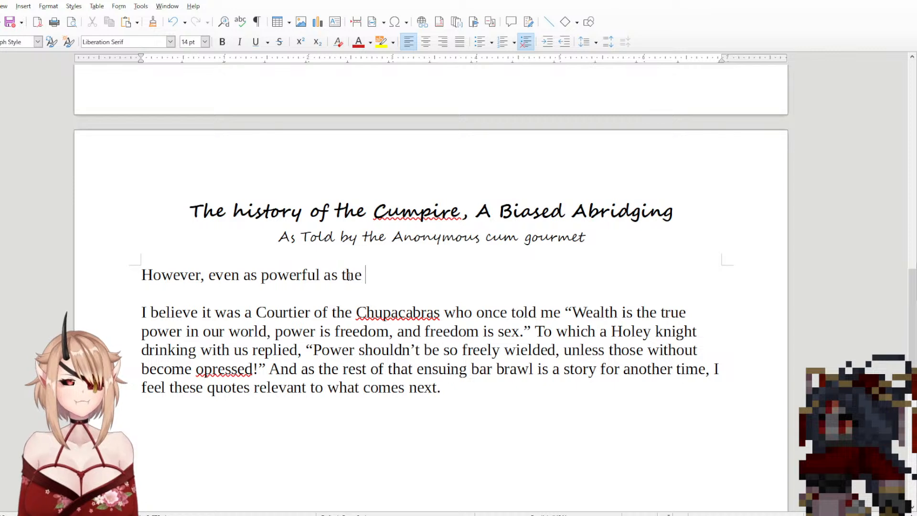
{"action": "key", "text": "BackSpace"}
{"action": "key", "text": "BackSpace"}
{"action": "key", "text": "BackSpace"}
{"action": "key", "text": "BackSpace"}
{"action": "key", "text": "BackSpace"}
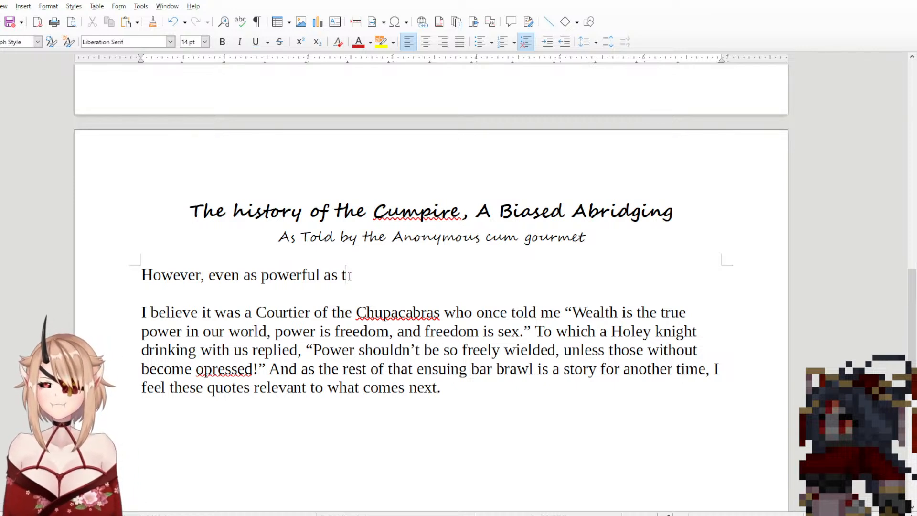
{"action": "type", "text": "Ancient "}
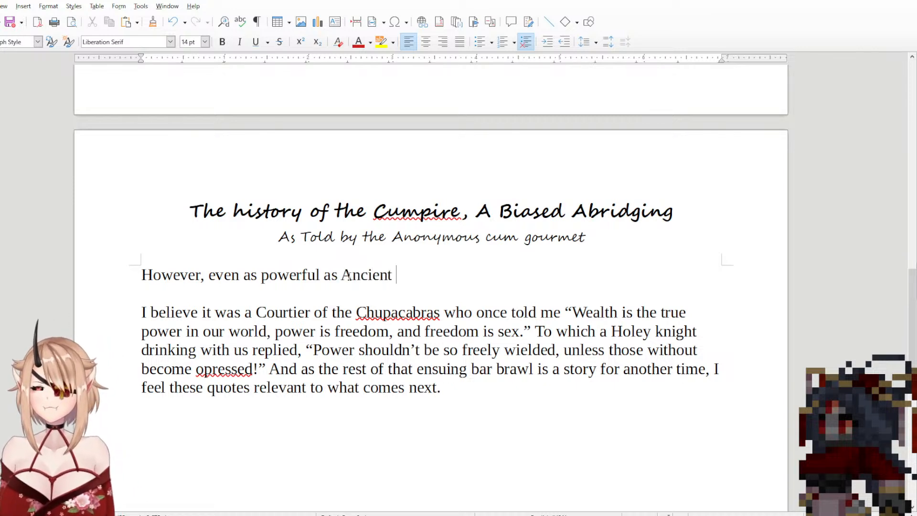
{"action": "type", "text": "cumpire"}
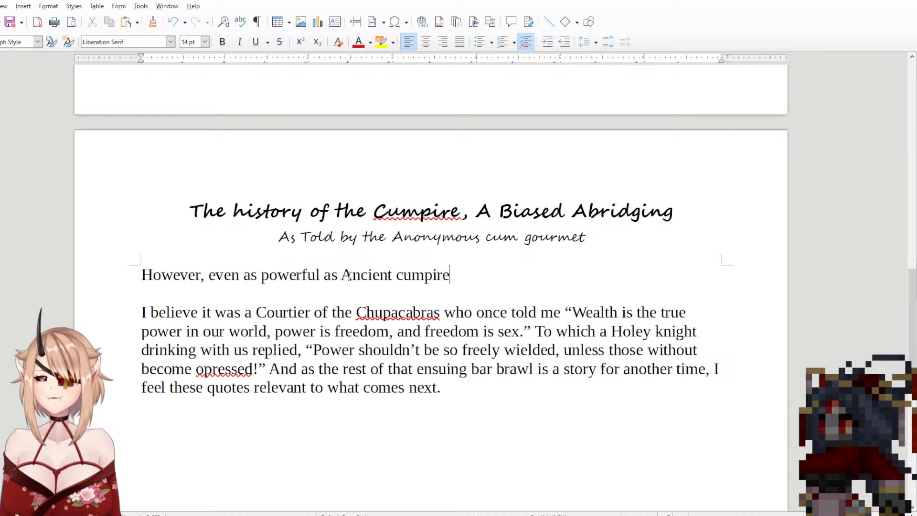
{"action": "type", "text": "s grew, "}
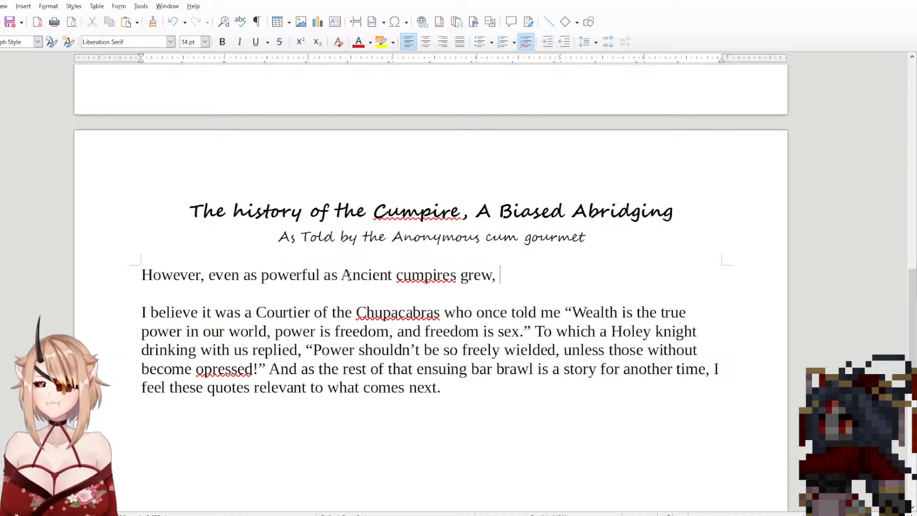
{"action": "type", "text": "they were "}
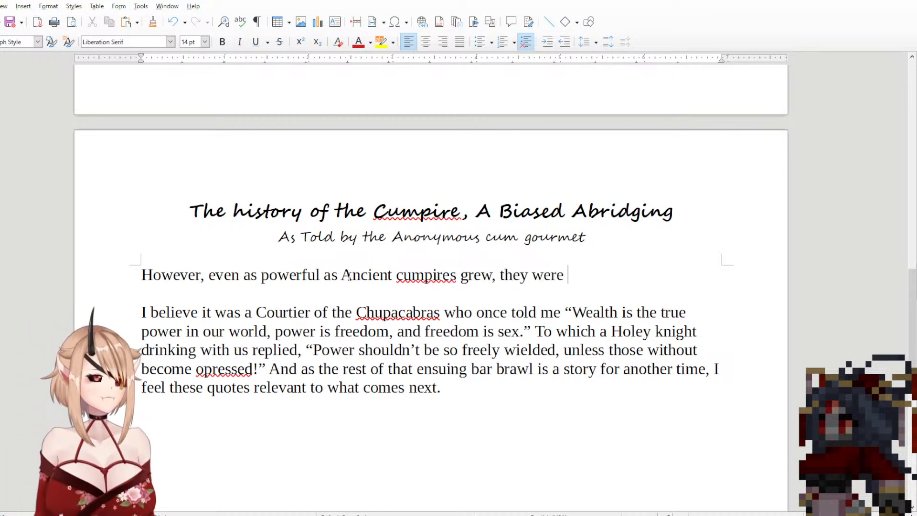
{"action": "type", "text": "sti"}
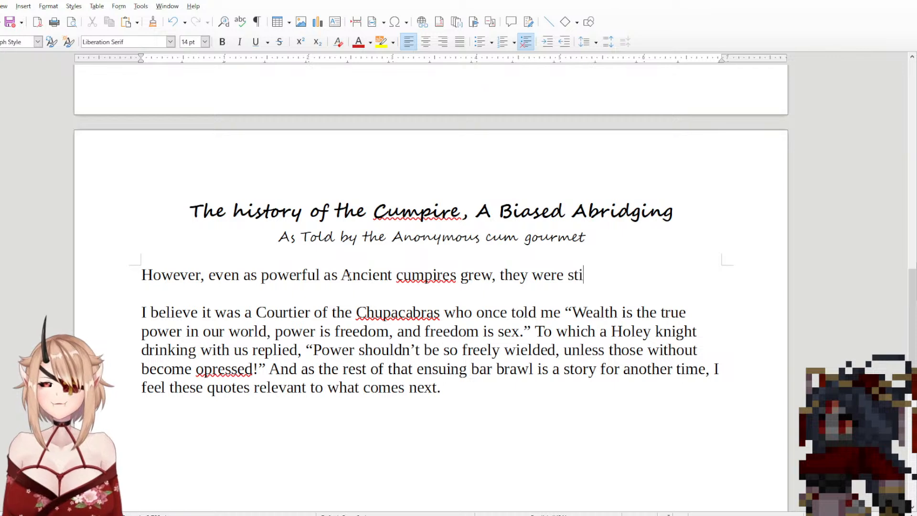
{"action": "type", "text": "ll resentful to"}
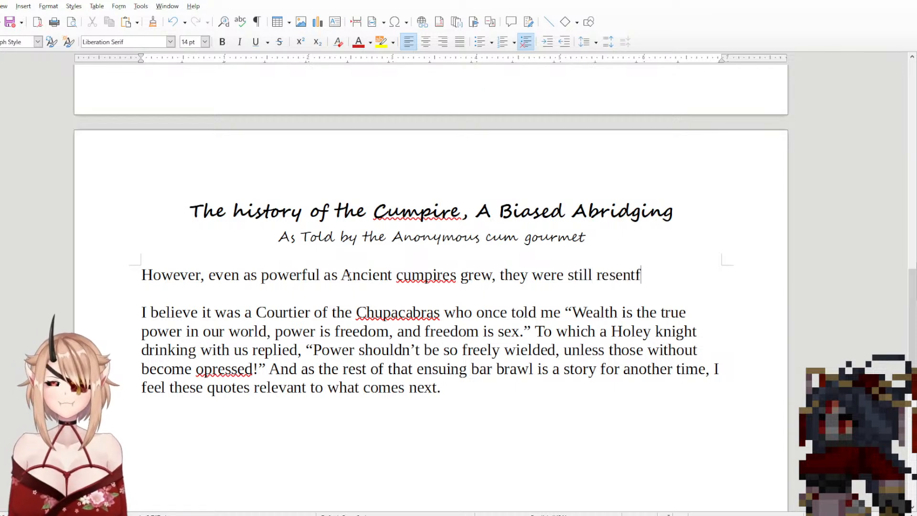
Step: Extend the sentence after "grew," with "they were still resentful of mortals"
{"action": "key", "text": "BackSpace"}
{"action": "key", "text": "BackSpace"}
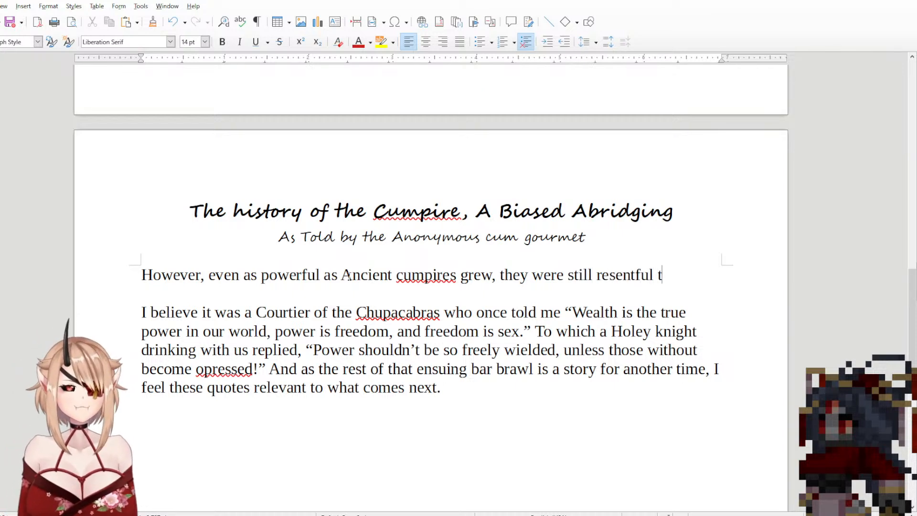
{"action": "type", "text": "for wh"}
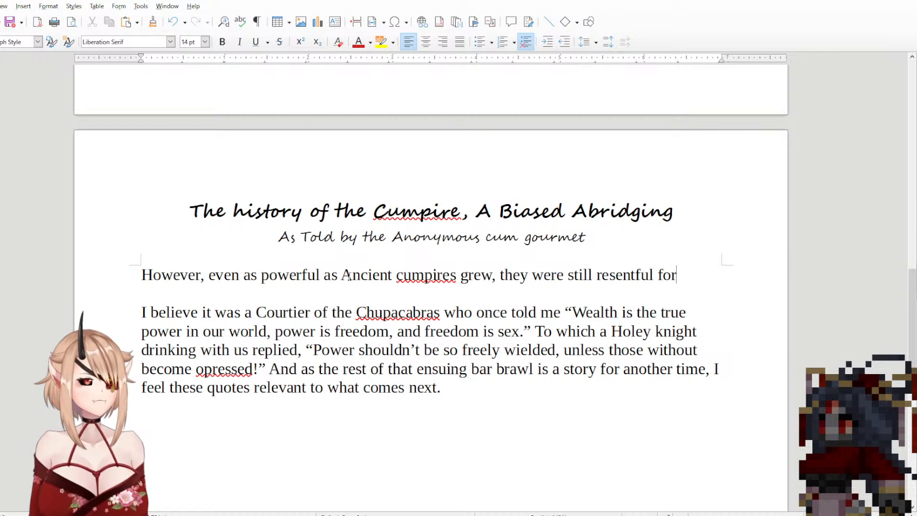
{"action": "key", "text": "BackSpace"}
{"action": "key", "text": "BackSpace"}
{"action": "key", "text": "BackSpace"}
{"action": "key", "text": "BackSpace"}
{"action": "key", "text": "BackSpace"}
{"action": "key", "text": "BackSpace"}
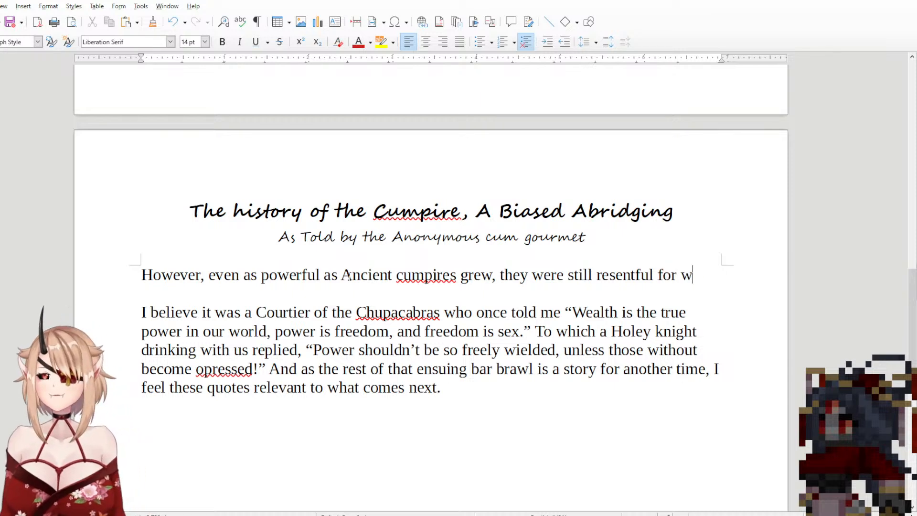
{"action": "type", "text": "of mort"}
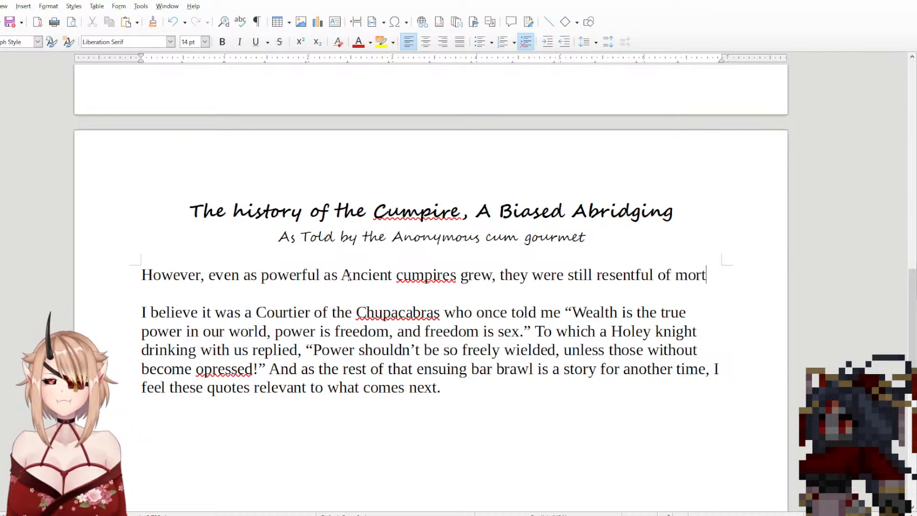
{"action": "type", "text": "als, "}
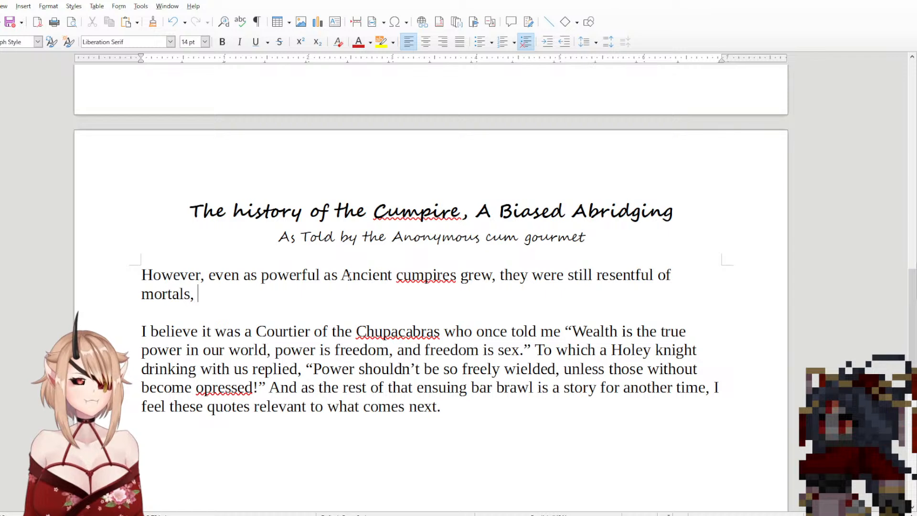
{"action": "type", "text": "all remember"}
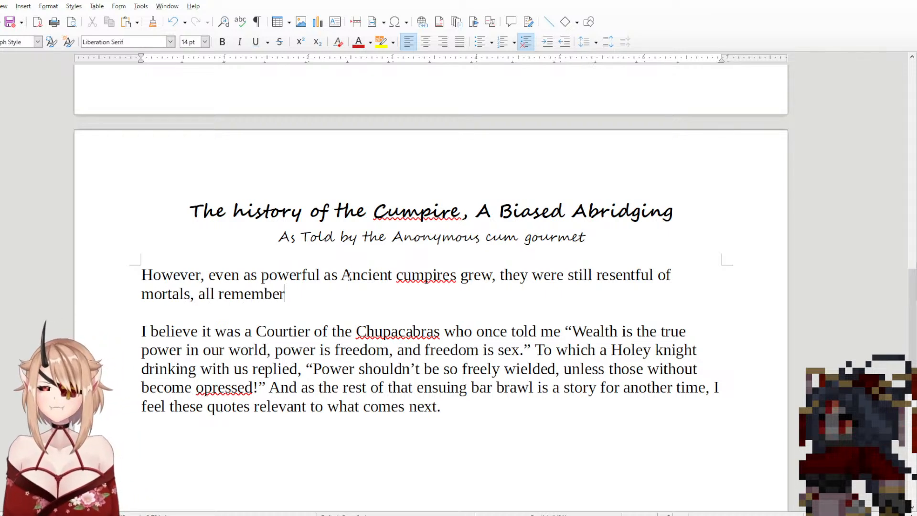
{"action": "type", "text": "ing"}
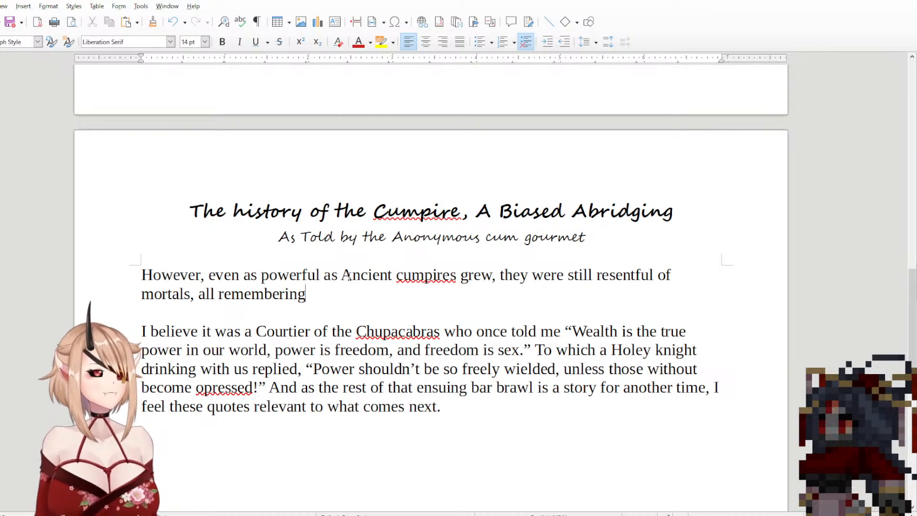
Step: Finish the sentence after "resentful of mortals" with ", as they were constructs before the split."
{"action": "left_click_drag", "start_coordinate": [325, 297], "coordinate": [210, 302]}
{"action": "key", "text": "BackSpace"}
{"action": "key", "text": "BackSpace"}
{"action": "type", "text": "s they"}
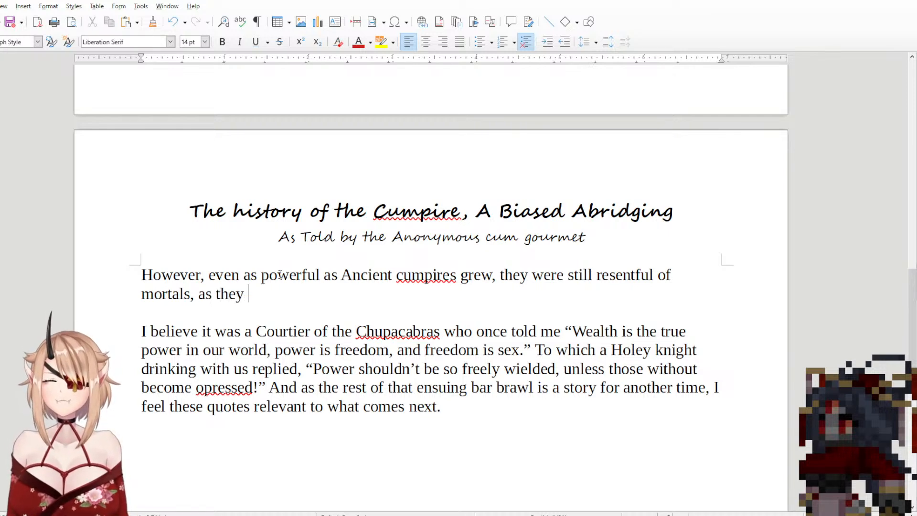
{"action": "type", "text": " were constr"}
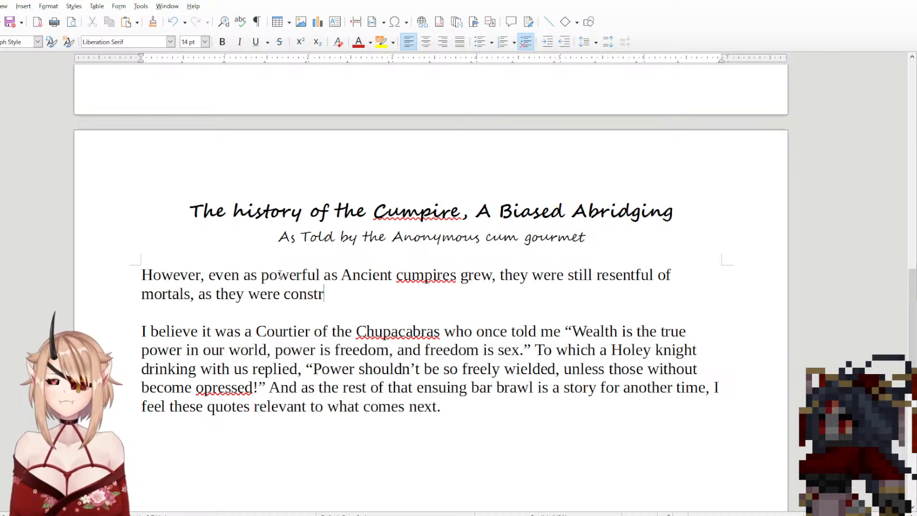
{"action": "type", "text": "ucts before "}
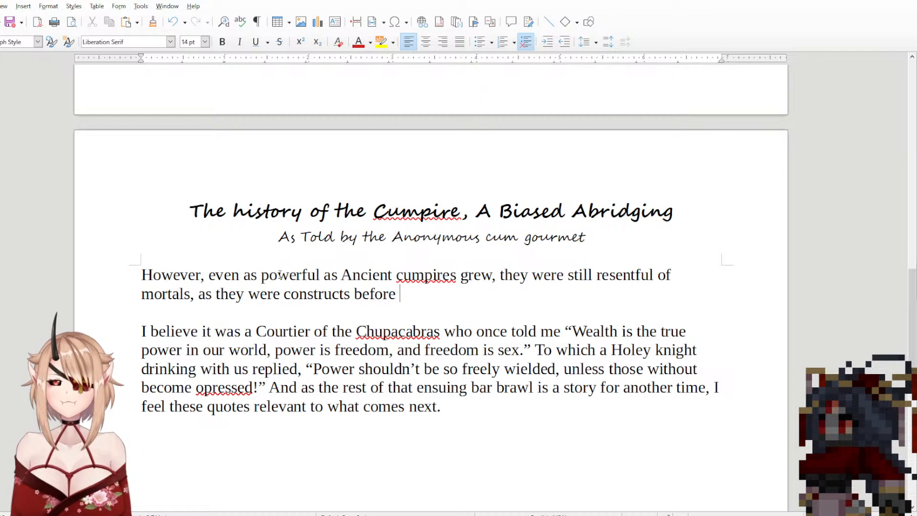
{"action": "type", "text": "the split."}
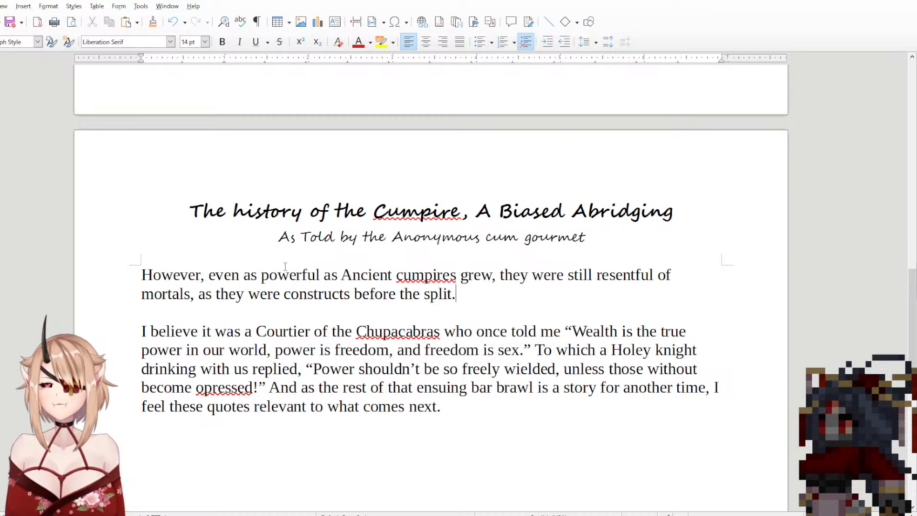
Step: Reread the <The Creation> section, from the worship in Erosalem to the god's split into three
{"action": "double_click", "coordinate": [442, 275]}
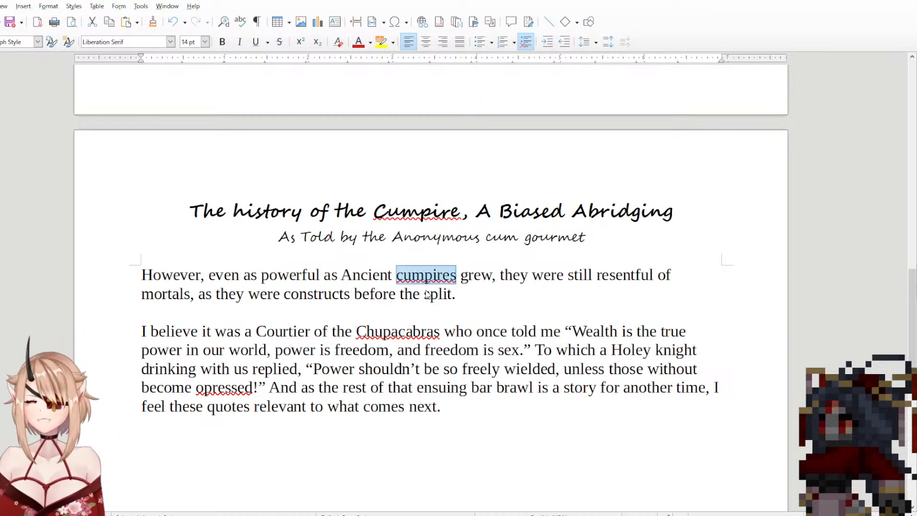
{"action": "left_click", "coordinate": [415, 281]}
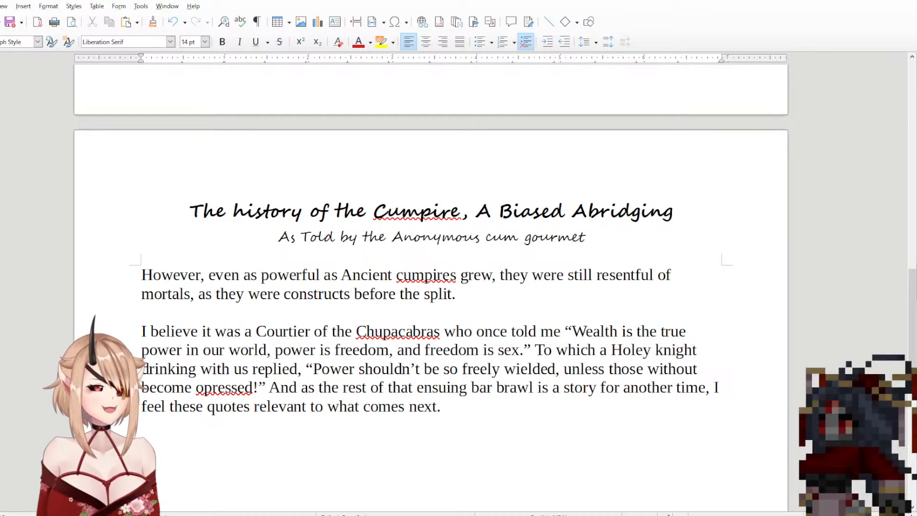
{"action": "scroll", "coordinate": [604, 269], "scroll_direction": "up", "scroll_amount": 6}
{"action": "scroll", "coordinate": [604, 269], "scroll_direction": "up", "scroll_amount": 6}
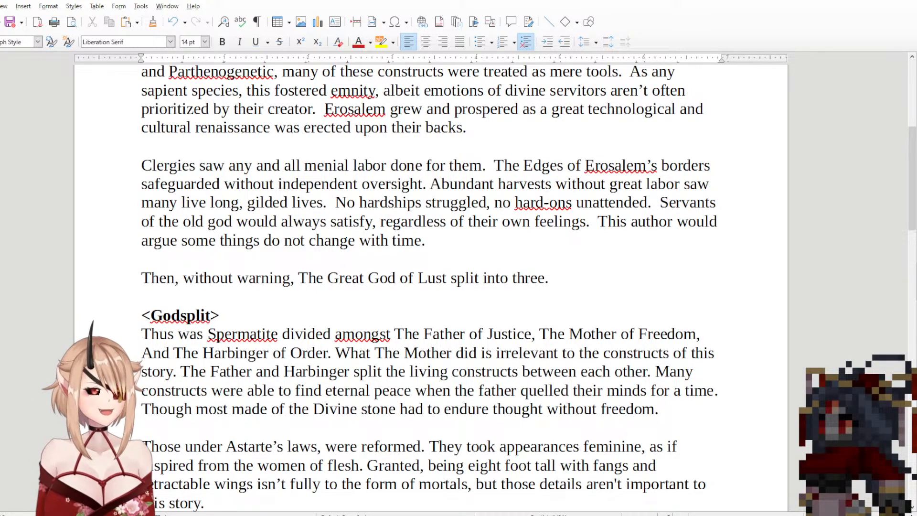
{"action": "scroll", "coordinate": [520, 353], "scroll_direction": "up", "scroll_amount": 5}
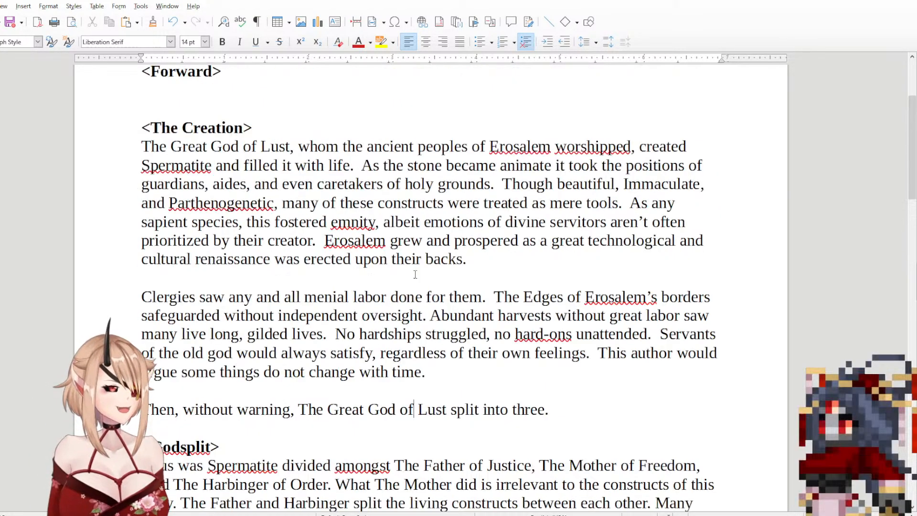
{"action": "scroll", "coordinate": [520, 353], "scroll_direction": "down", "scroll_amount": 2}
{"action": "scroll", "coordinate": [520, 352], "scroll_direction": "down", "scroll_amount": 2}
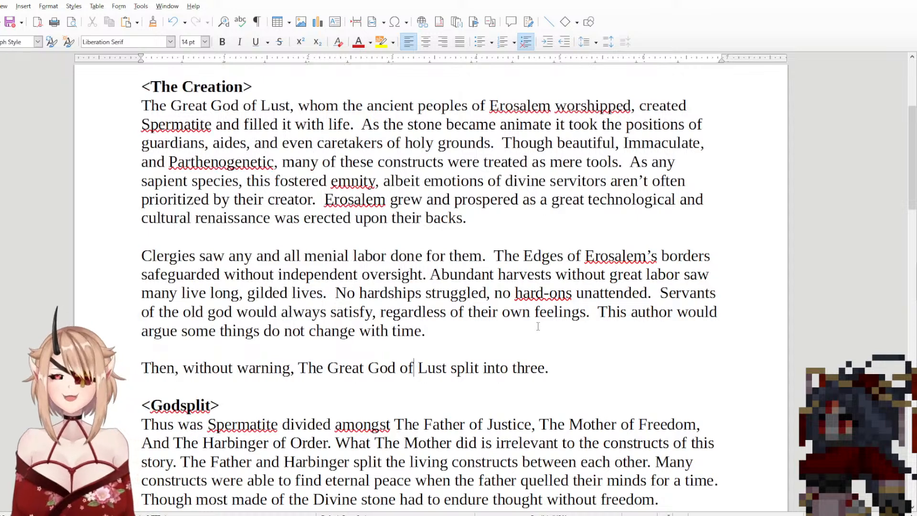
{"action": "left_click_drag", "start_coordinate": [539, 330], "coordinate": [480, 106]}
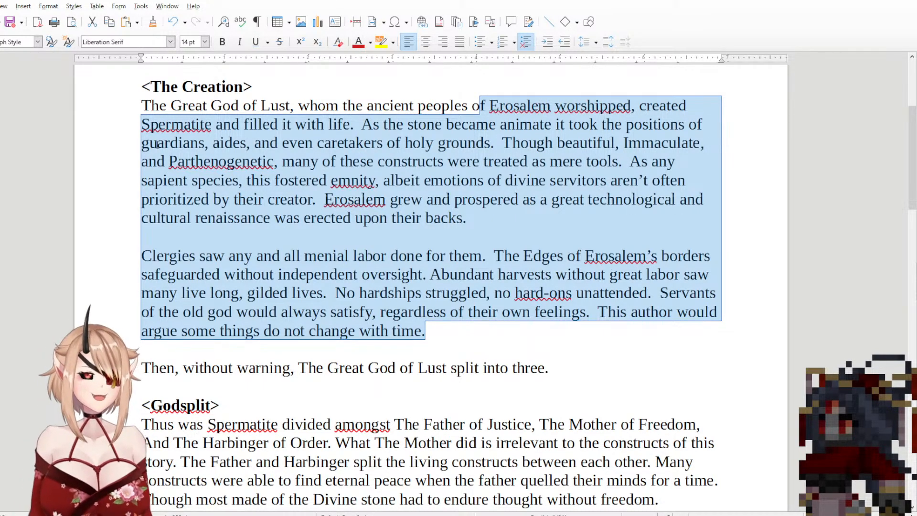
{"action": "left_click", "coordinate": [583, 364]}
{"action": "left_click_drag", "start_coordinate": [583, 364], "coordinate": [442, 274]}
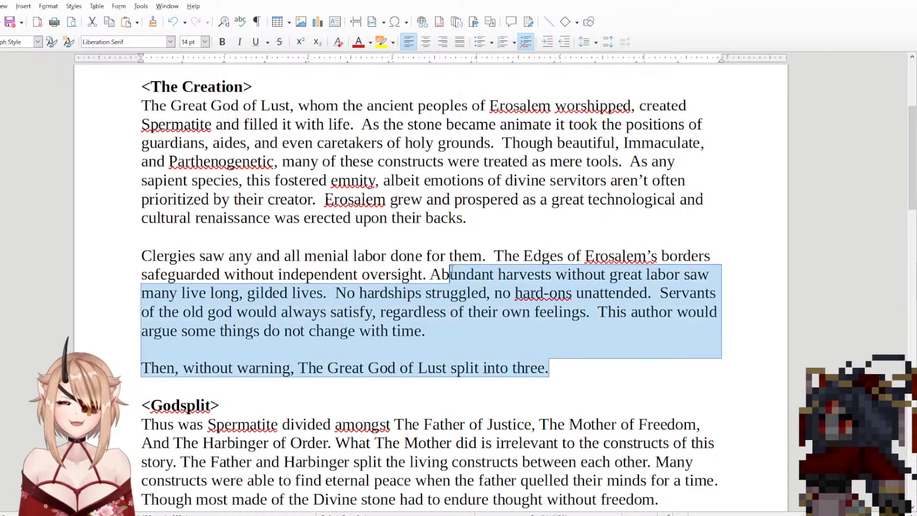
{"action": "left_click", "coordinate": [357, 299]}
Step: Review the <Godsplit> section through to the "However" and Courtier paragraphs, checking them against the earlier text
{"action": "scroll", "coordinate": [357, 300], "scroll_direction": "down", "scroll_amount": 3}
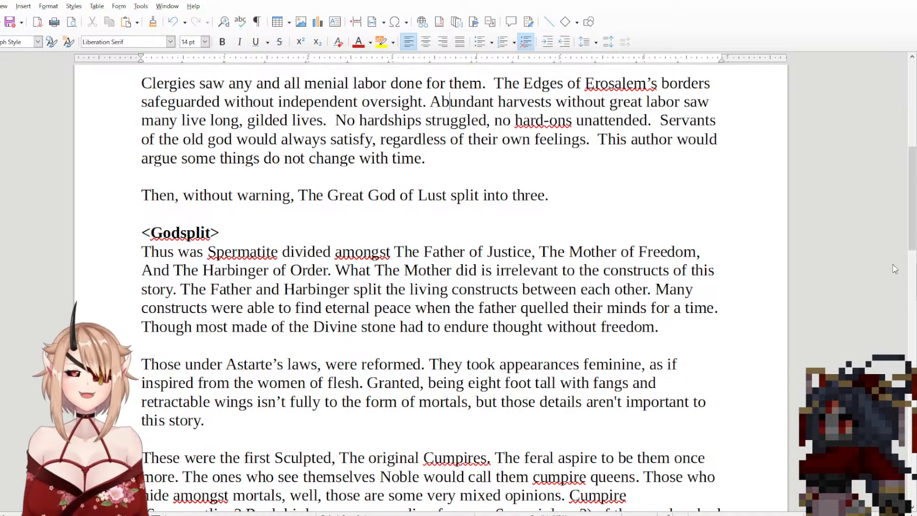
{"action": "scroll", "coordinate": [429, 287], "scroll_direction": "up", "scroll_amount": 5}
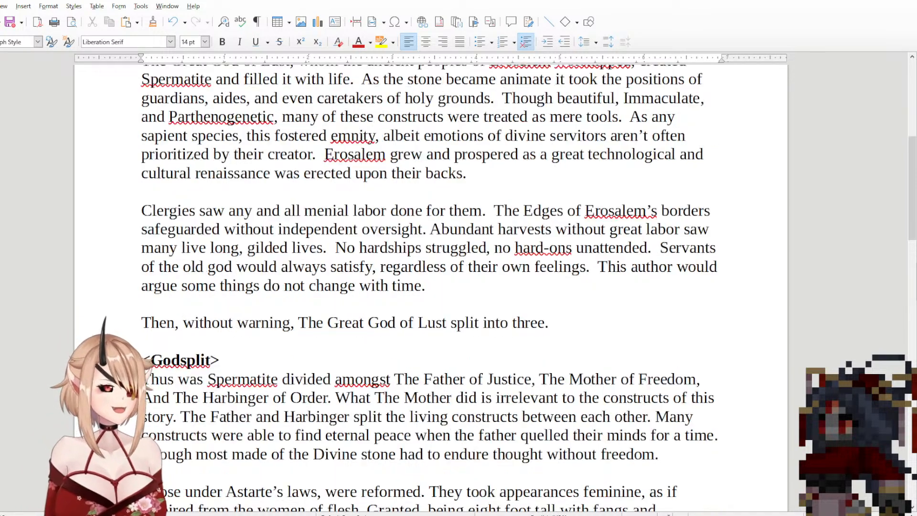
{"action": "scroll", "coordinate": [430, 286], "scroll_direction": "down", "scroll_amount": 10}
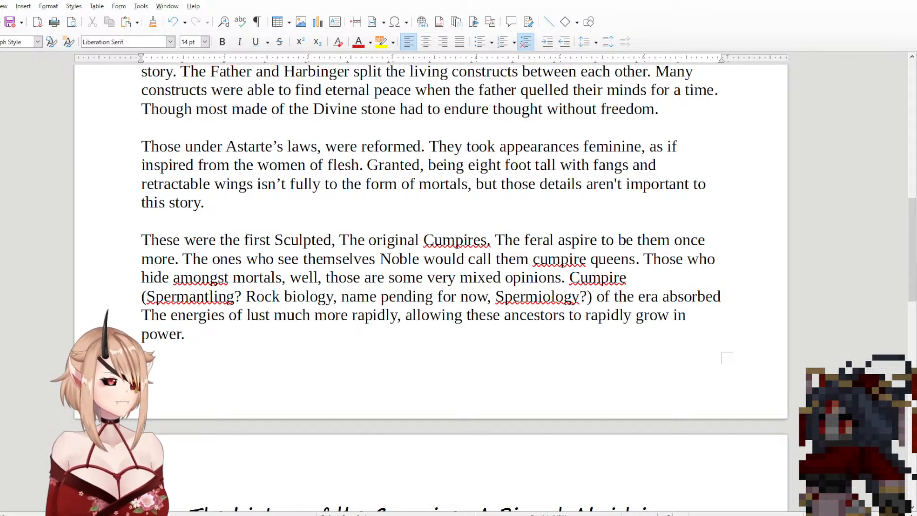
{"action": "scroll", "coordinate": [515, 368], "scroll_direction": "down", "scroll_amount": 8}
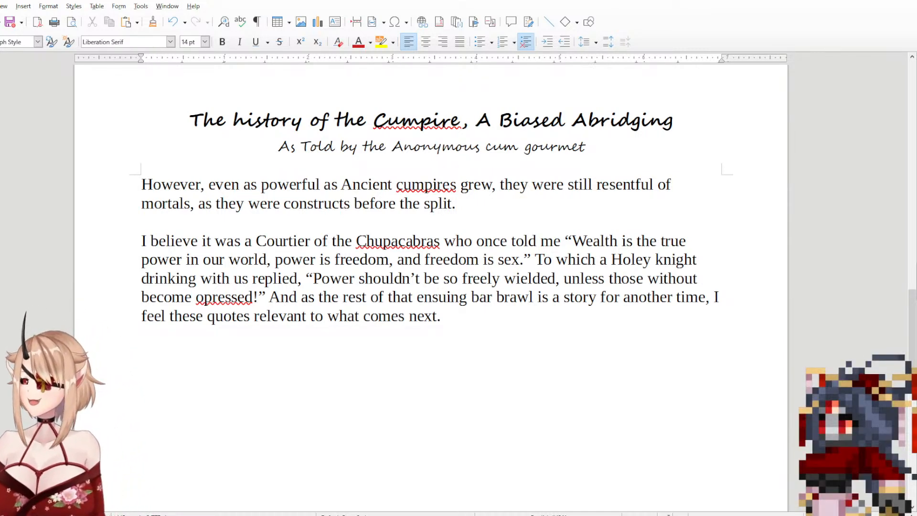
{"action": "left_click", "coordinate": [458, 320]}
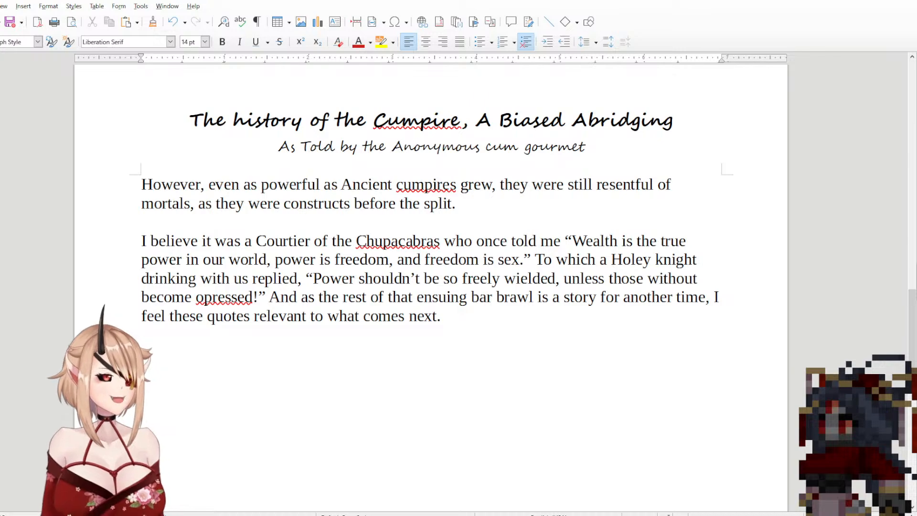
{"action": "scroll", "coordinate": [661, 239], "scroll_direction": "up", "scroll_amount": 3}
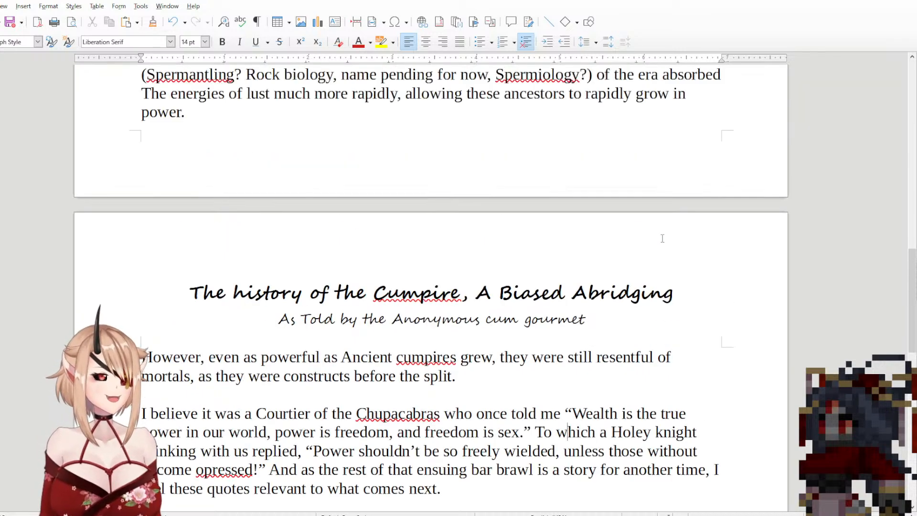
{"action": "scroll", "coordinate": [661, 239], "scroll_direction": "down", "scroll_amount": 3}
{"action": "scroll", "coordinate": [663, 239], "scroll_direction": "down", "scroll_amount": 1}
{"action": "scroll", "coordinate": [663, 238], "scroll_direction": "up", "scroll_amount": 8}
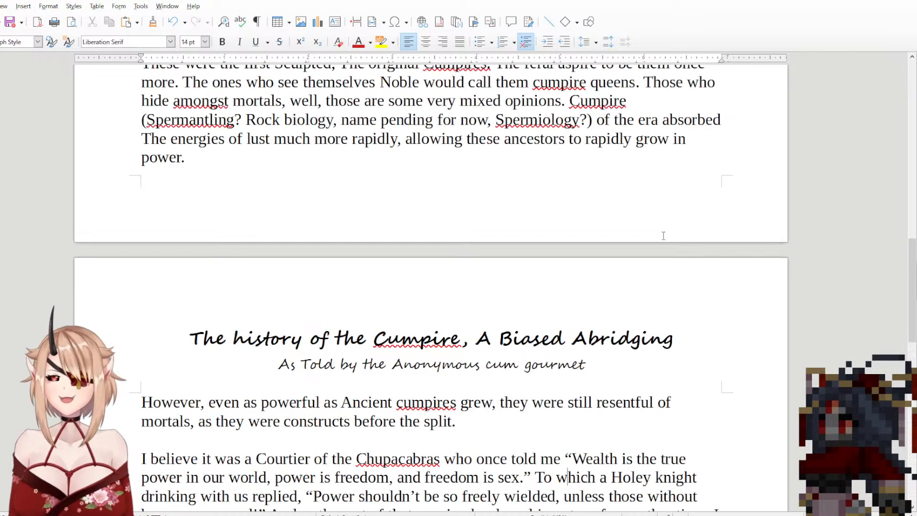
{"action": "scroll", "coordinate": [663, 243], "scroll_direction": "up", "scroll_amount": 8}
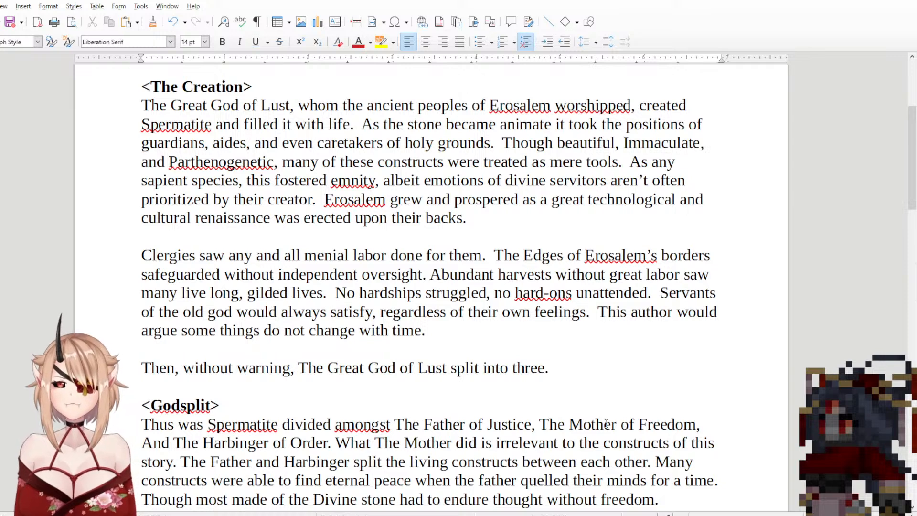
{"action": "scroll", "coordinate": [574, 400], "scroll_direction": "down", "scroll_amount": 5}
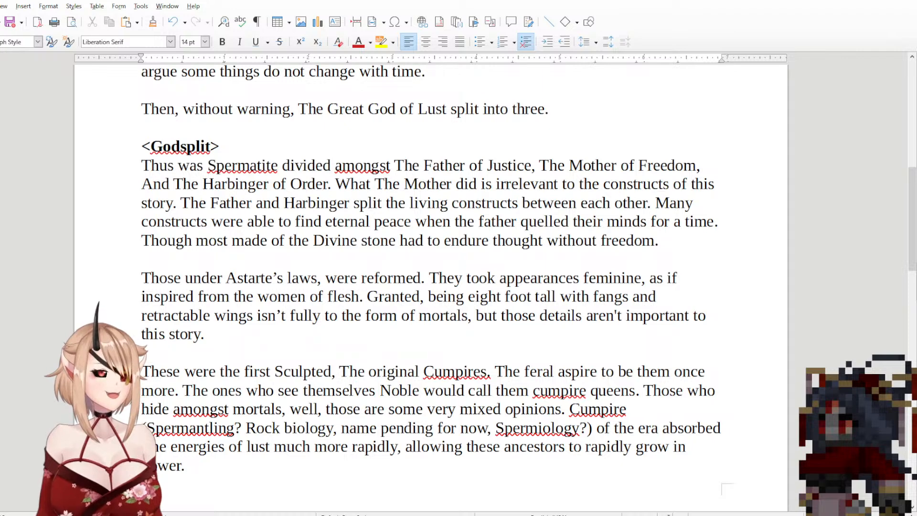
{"action": "scroll", "coordinate": [582, 281], "scroll_direction": "down", "scroll_amount": 8}
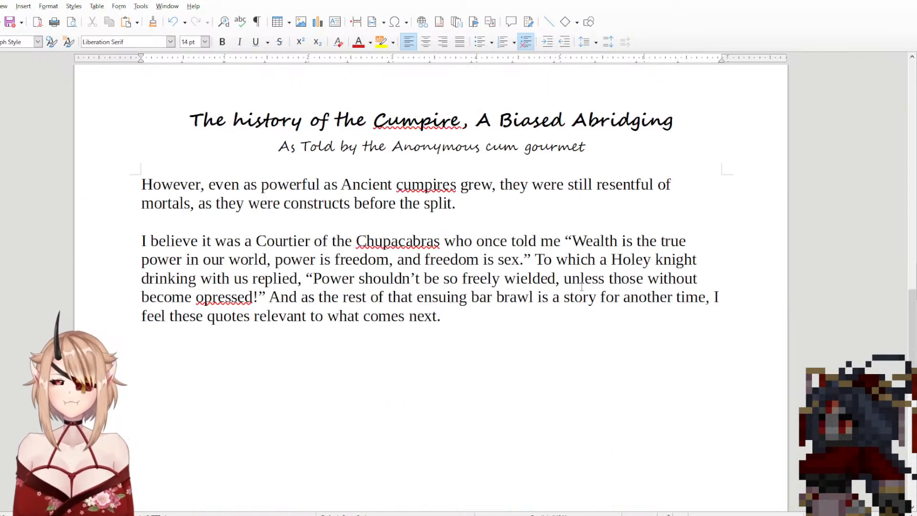